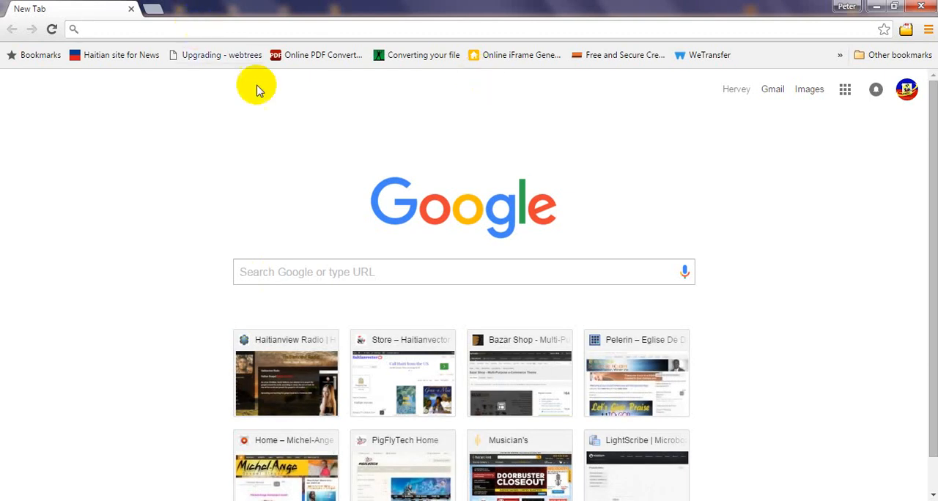
Step: Go to the USCIS website at uscis.gov
type("UCI")
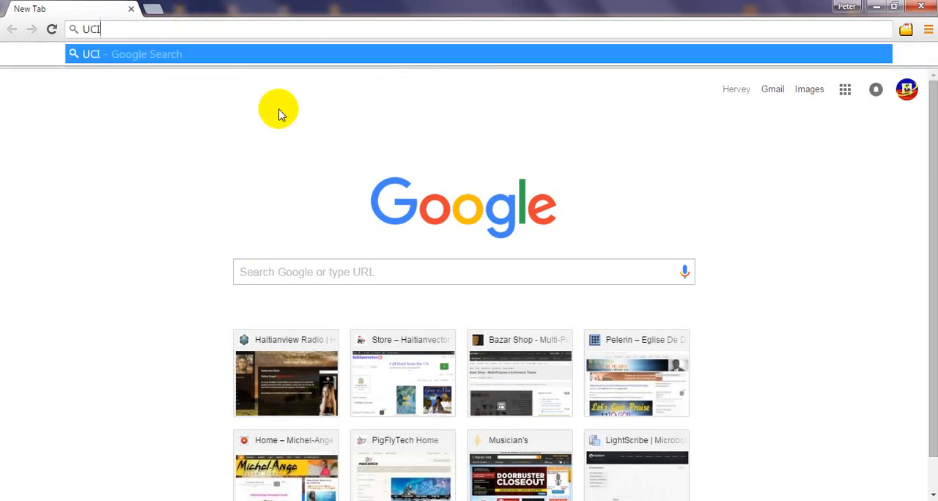
key("BackSpace")
key("BackSpace")
key("BackSpace")
key("Caps_Lock")
type("uc")
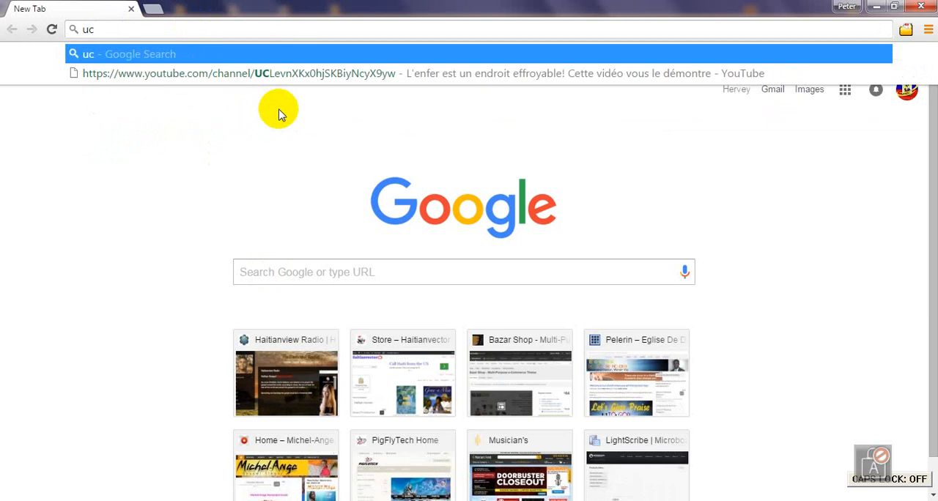
key("BackSpace")
type("sc")
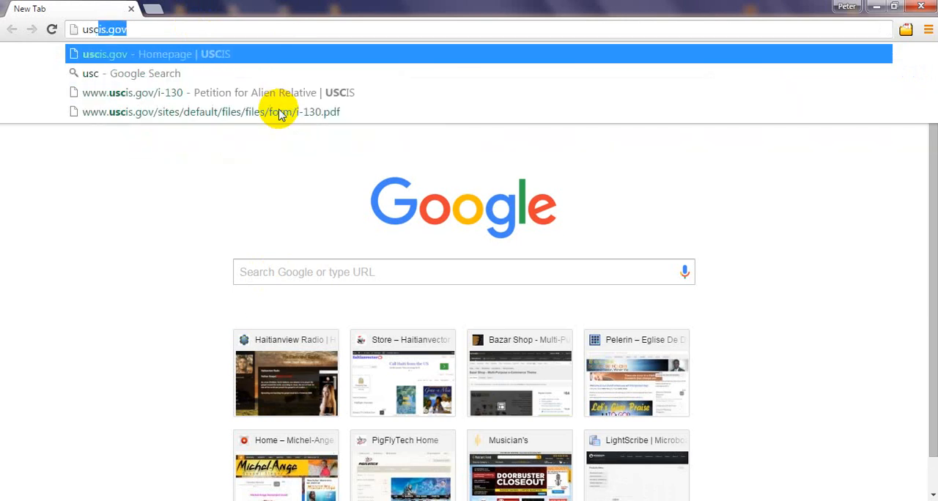
key("Return")
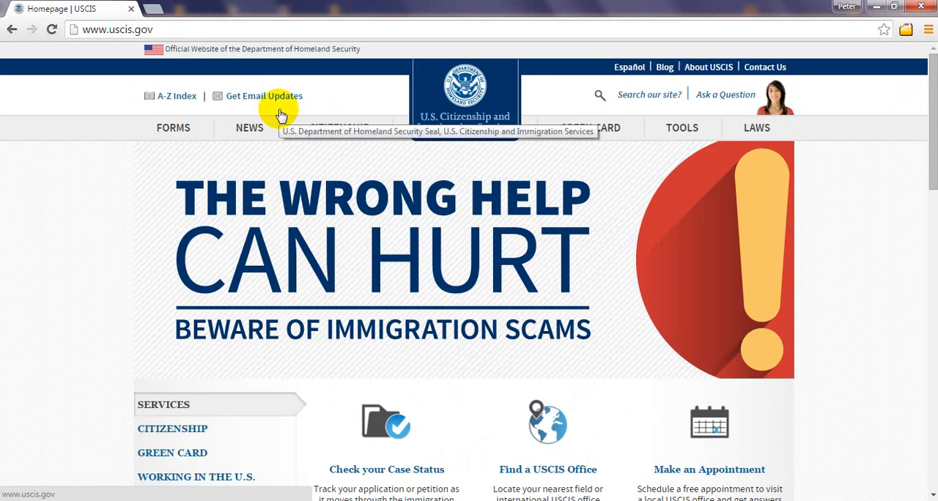
Step: Open the Form I-130 PDF from the website's I-130, Petition for Relative form page
mouse_move(166, 130)
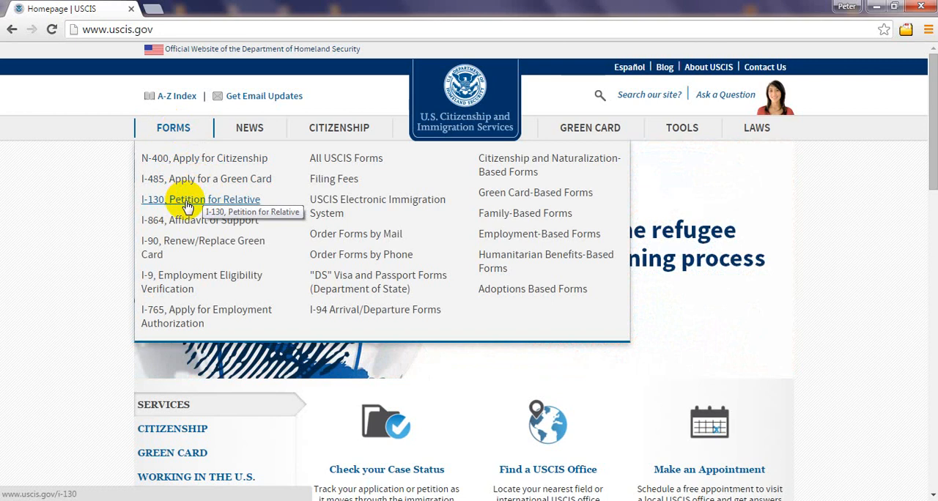
left_click(194, 201)
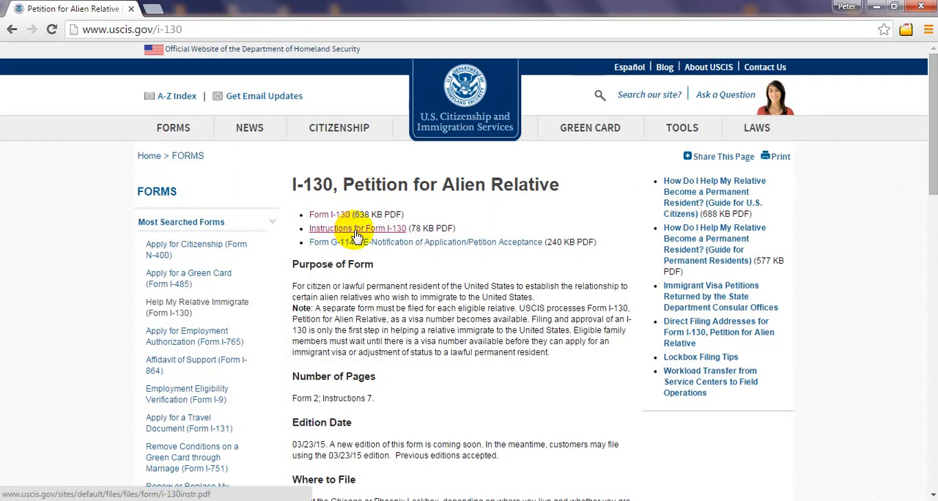
left_click(326, 218)
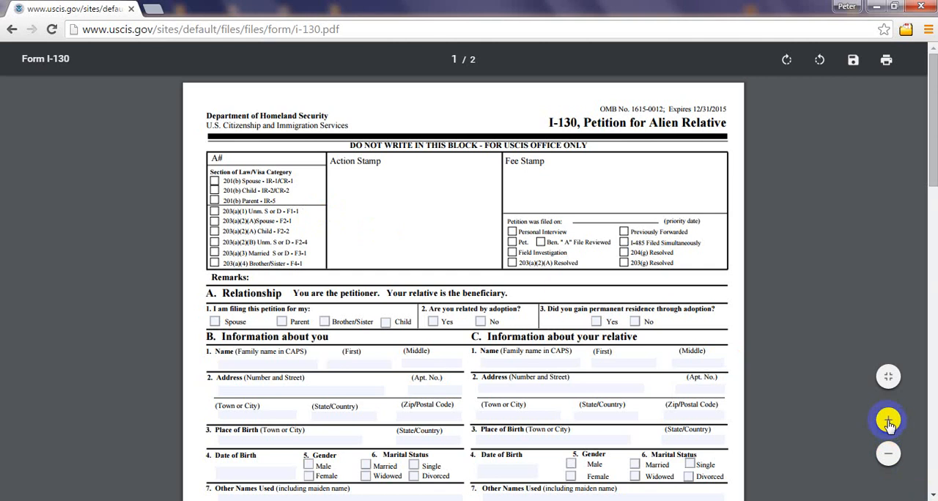
Step: Enlarge Form I-130 to 150% and examine the office-use block and section A, Relationship, on page 1
left_click(888, 422)
left_click(888, 423)
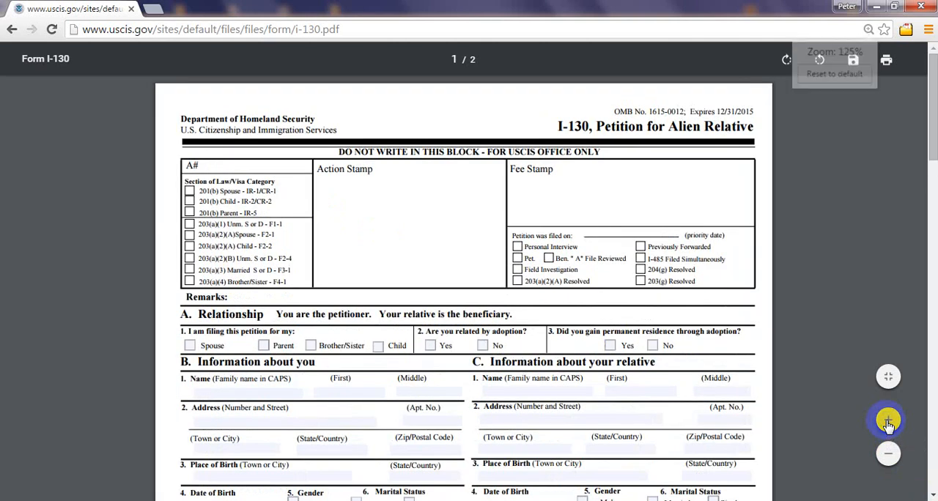
left_click(889, 422)
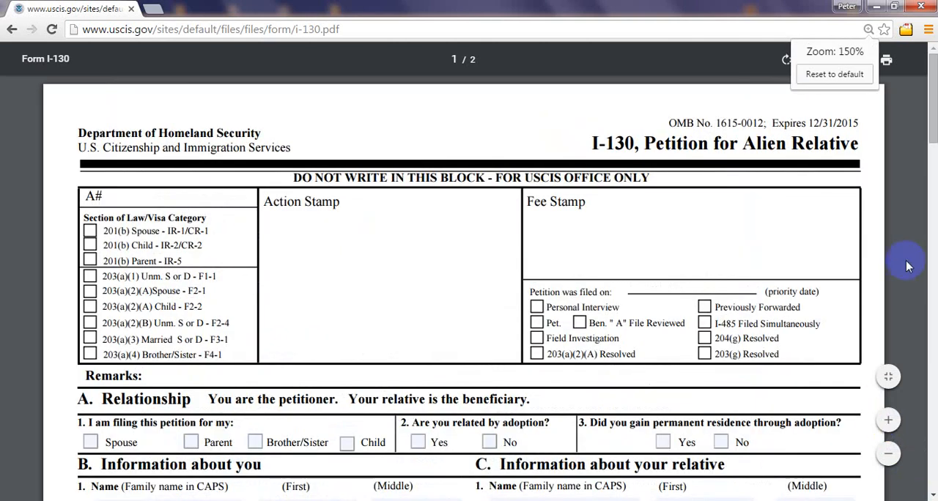
left_click(889, 422)
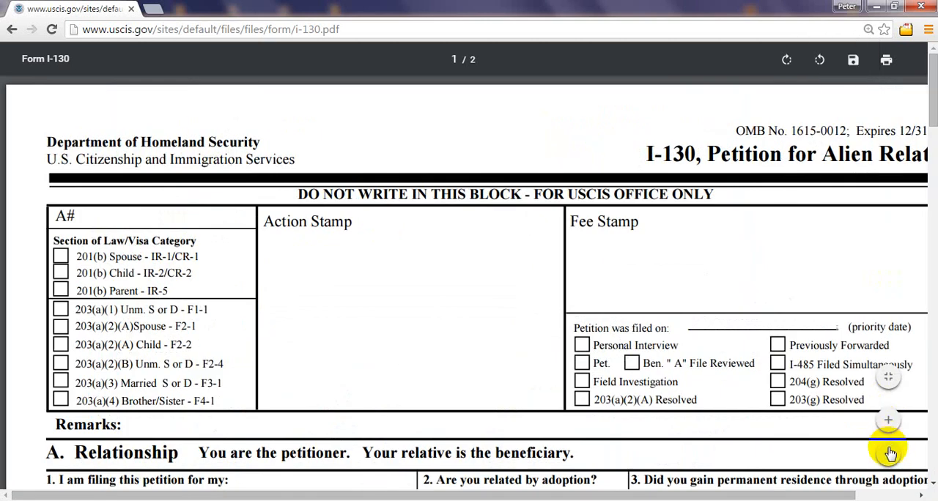
left_click(889, 453)
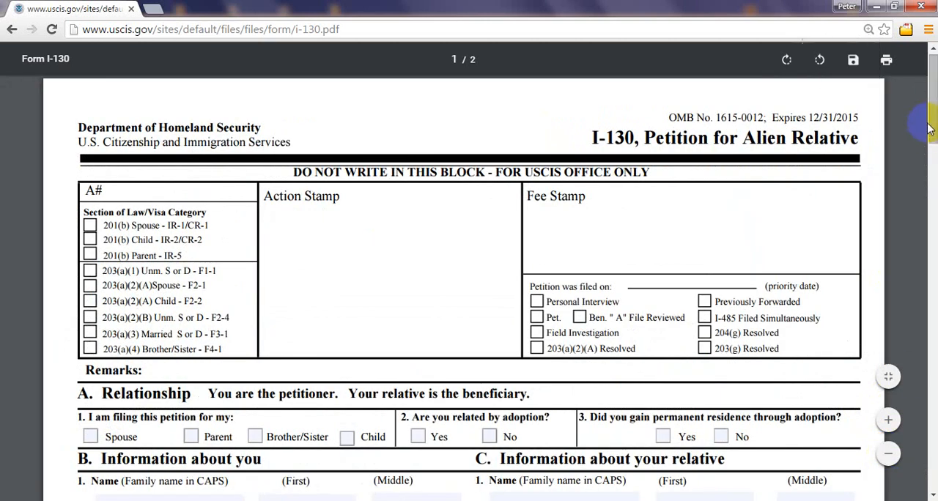
left_click_drag(934, 130, 934, 134)
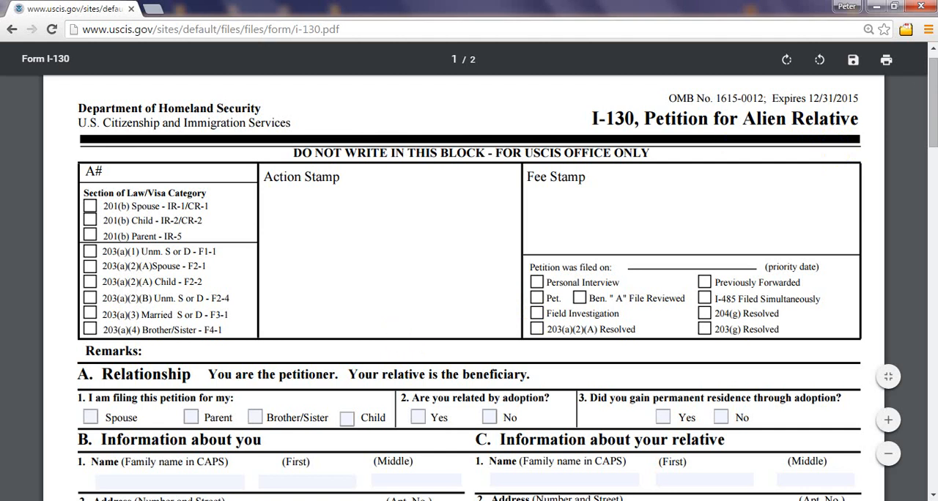
left_click(931, 77)
left_click_drag(931, 77, 932, 83)
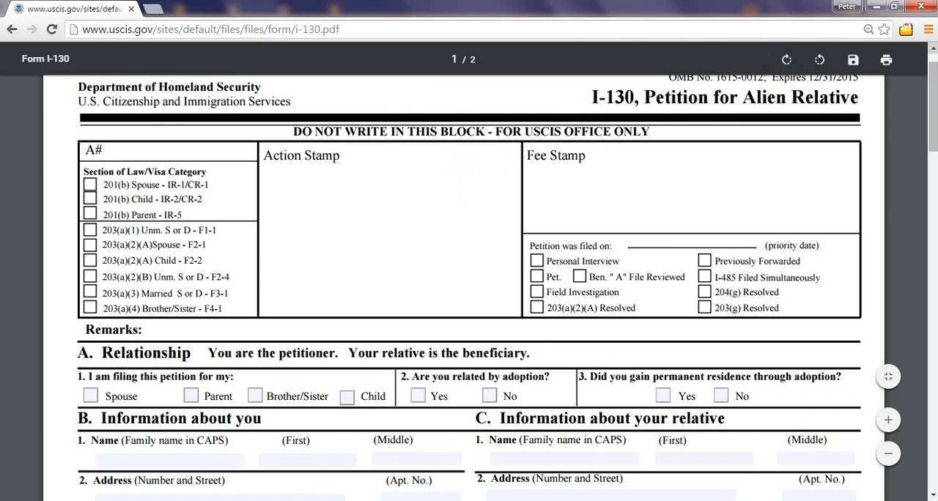
left_click(933, 98)
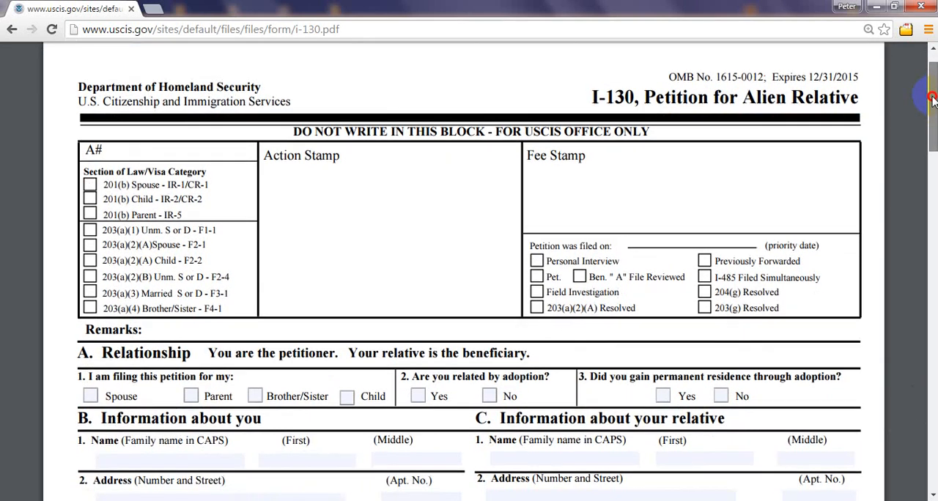
left_click_drag(933, 98, 933, 103)
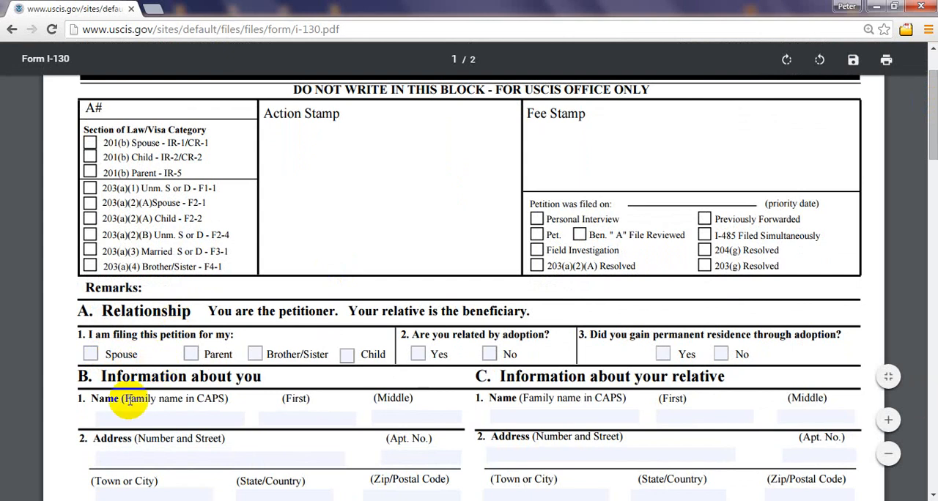
Step: Try out the Spouse and Parent checkboxes in question 1 of section A, leaving both unmarked
left_click(88, 358)
left_click(88, 357)
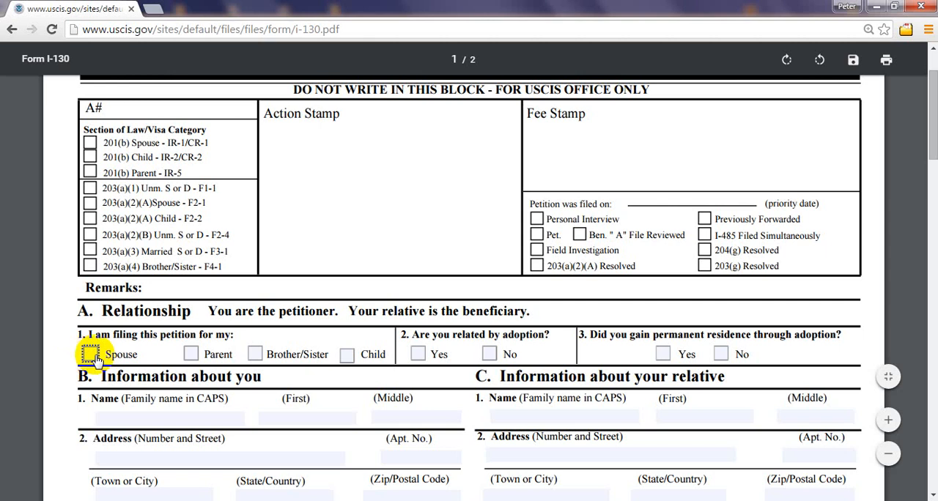
left_click(190, 357)
left_click(191, 357)
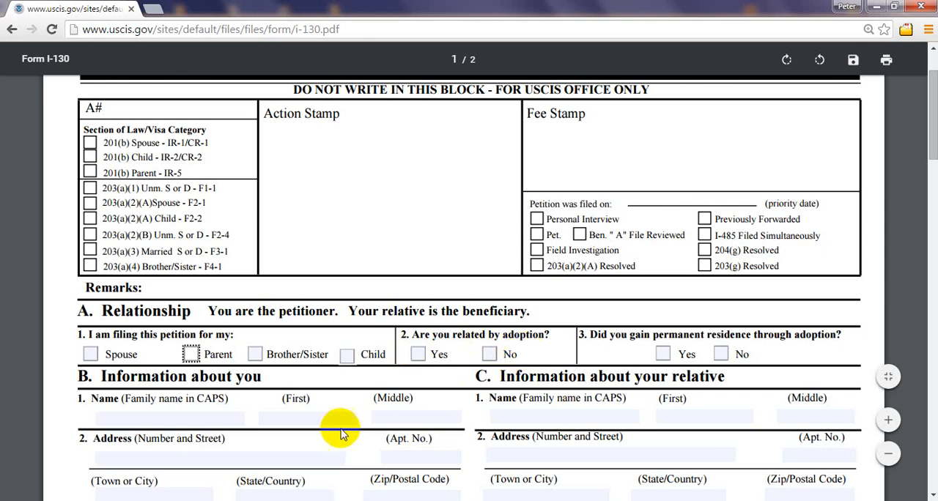
left_click(342, 291)
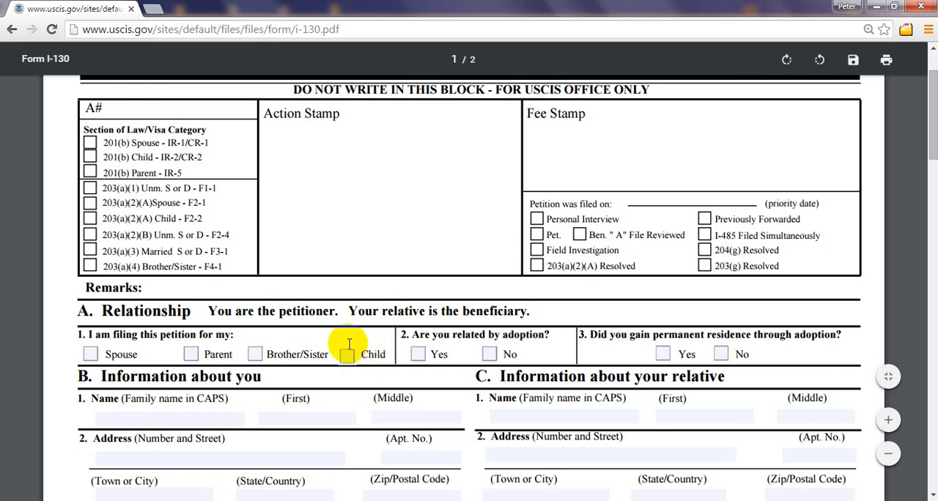
Step: Examine the relationship questions and the petitioner and relative information fields in sections A, B and C
left_click_drag(935, 159, 935, 160)
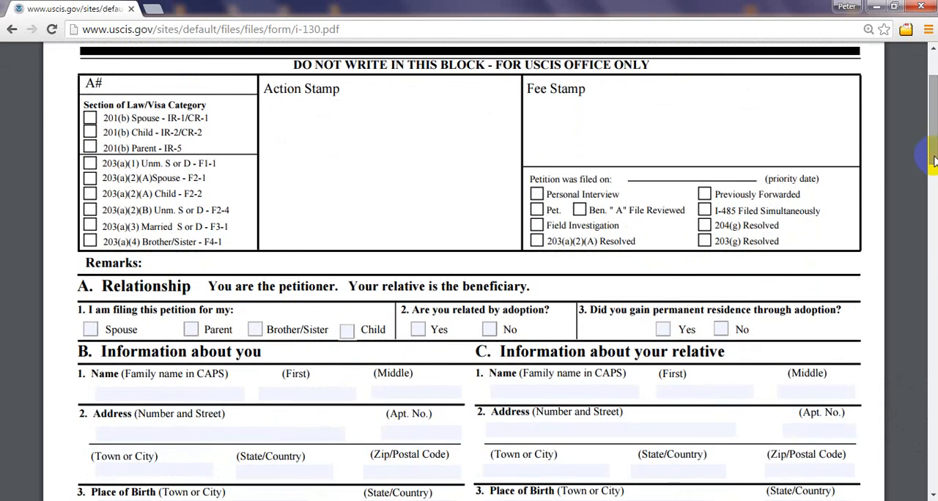
left_click(935, 154)
mouse_move(935, 154)
left_mouse_down()
mouse_move(934, 133)
mouse_move(933, 441)
mouse_move(933, 97)
mouse_move(933, 460)
mouse_move(934, 118)
mouse_move(934, 156)
left_mouse_up()
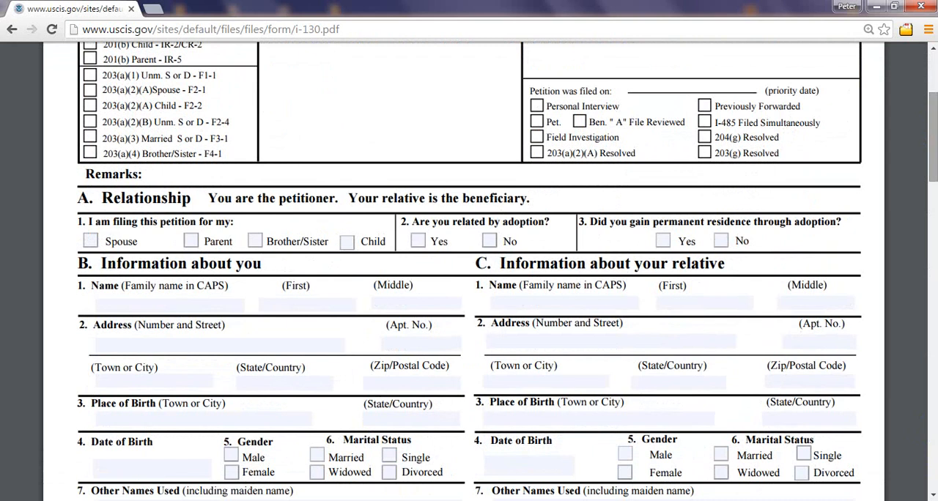
left_click_drag(934, 161, 934, 151)
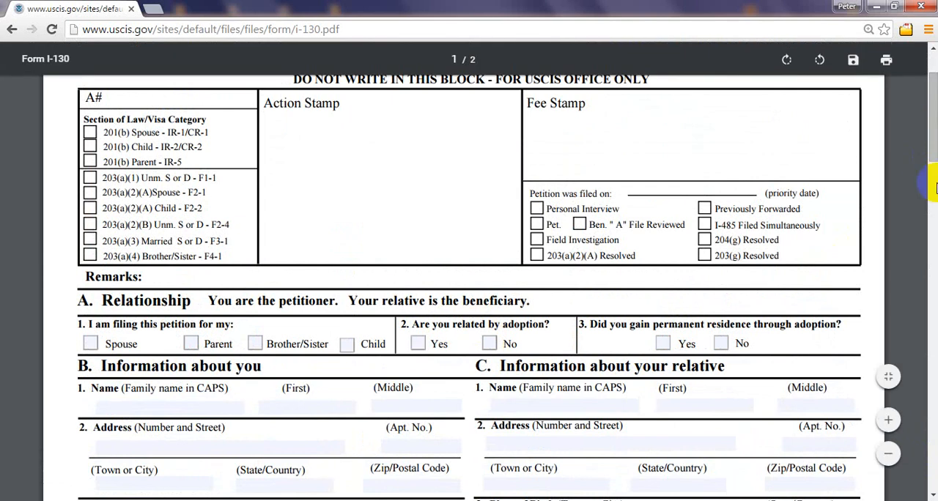
left_click_drag(934, 152, 933, 152)
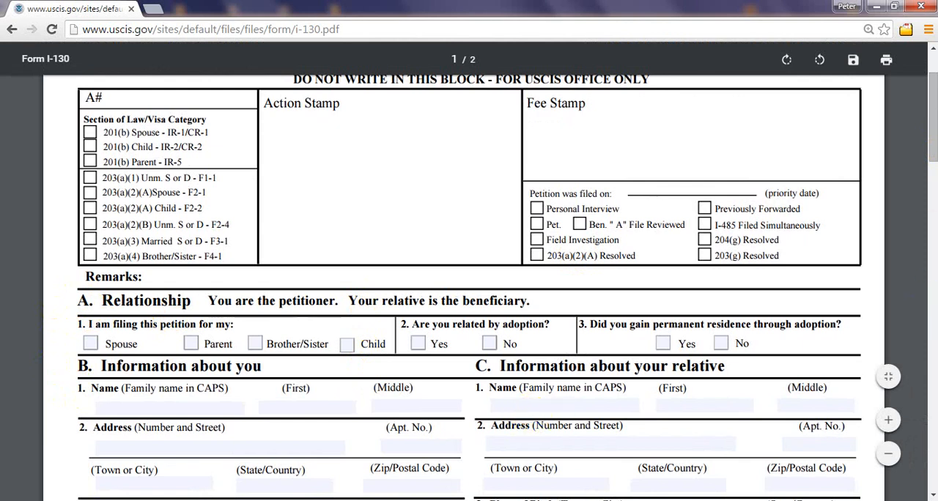
left_click_drag(935, 136, 935, 144)
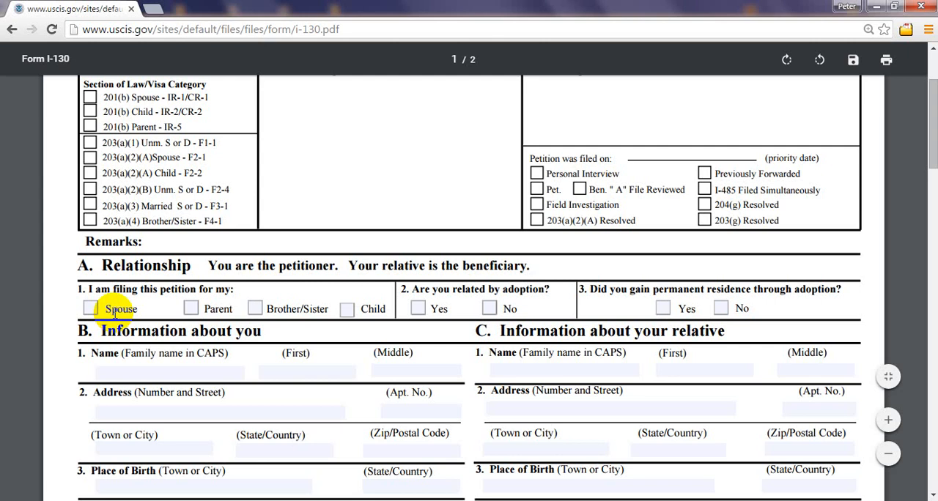
Step: Mark and clear Spouse, and likewise Parent, as the relative this petition is filed for
left_click(89, 310)
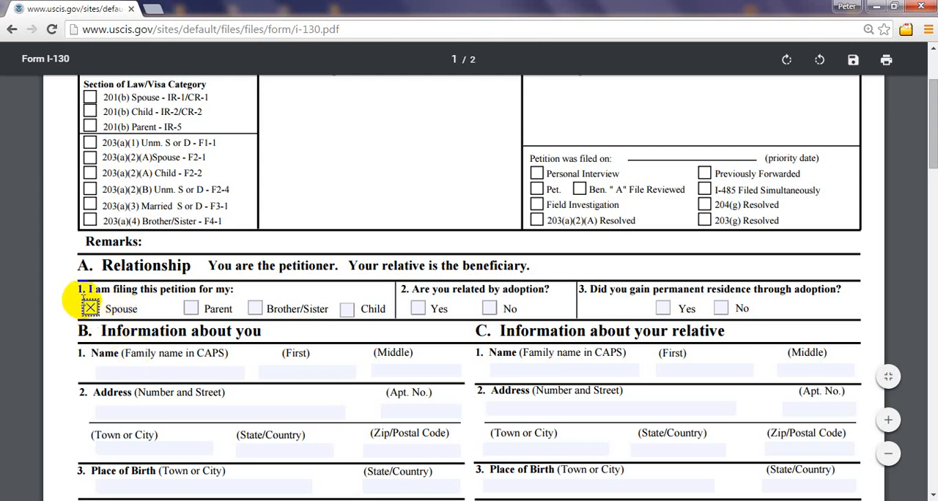
left_click(90, 308)
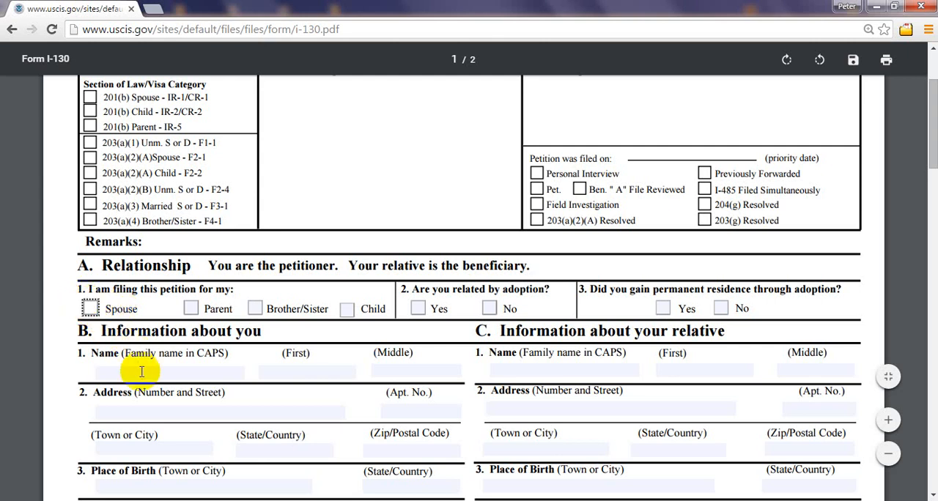
left_click(88, 308)
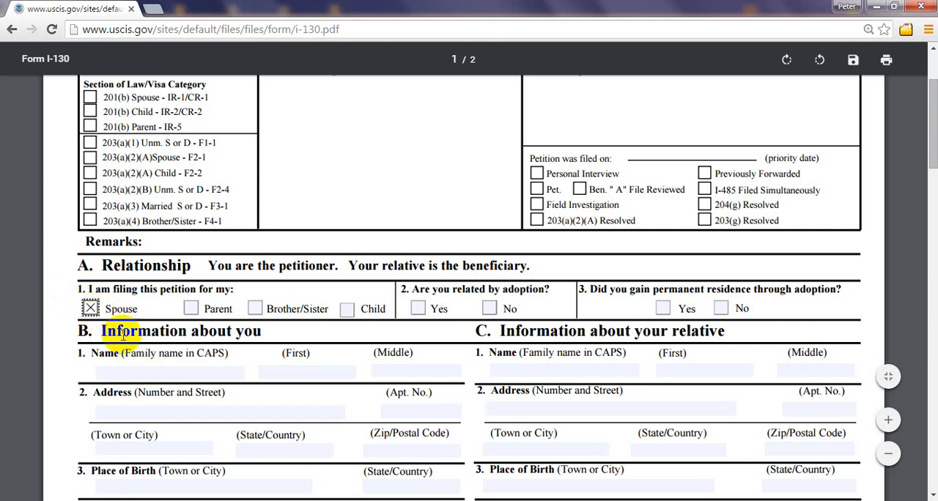
left_click(90, 309)
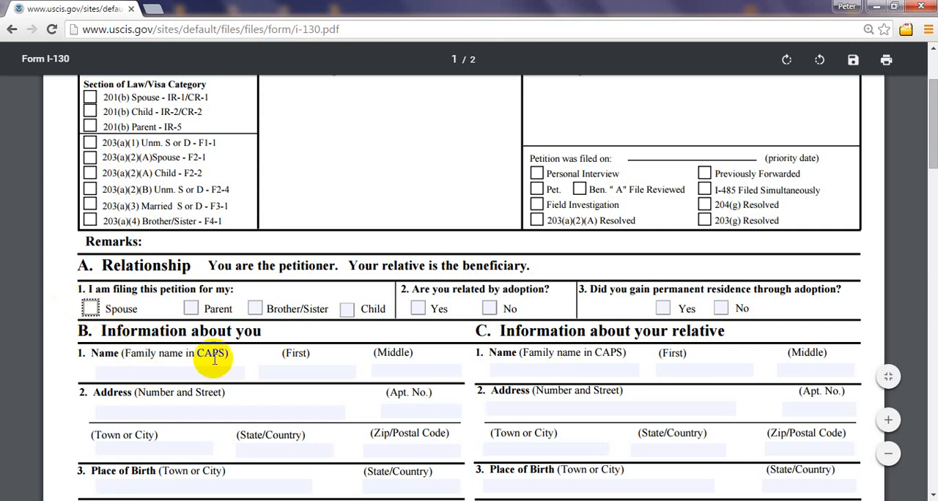
left_click(191, 311)
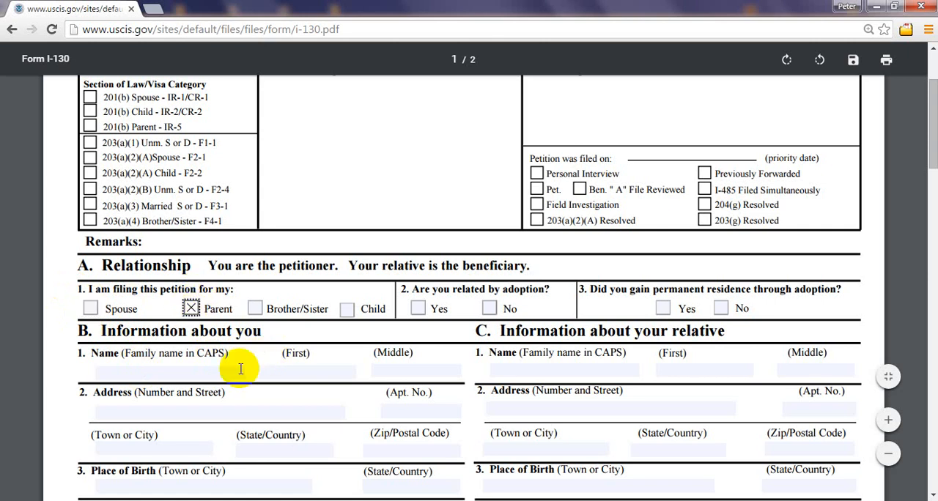
left_click(191, 309)
left_click(191, 309)
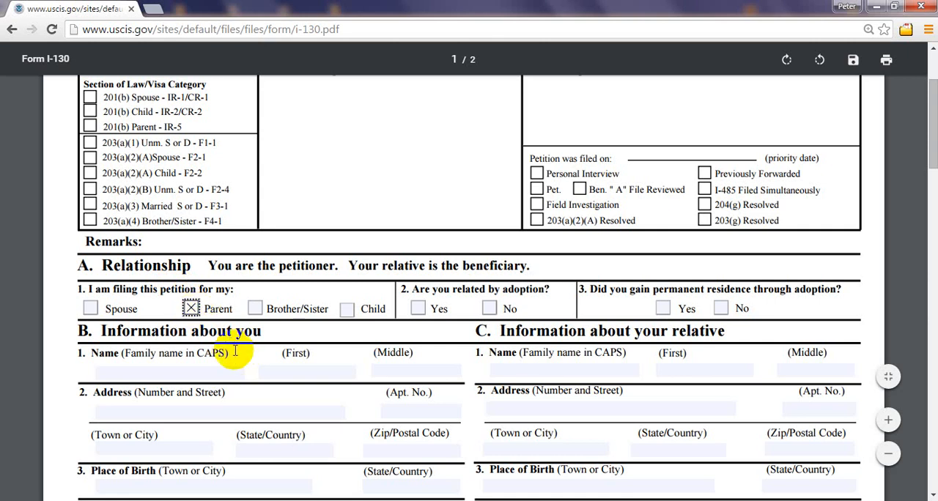
left_click(191, 309)
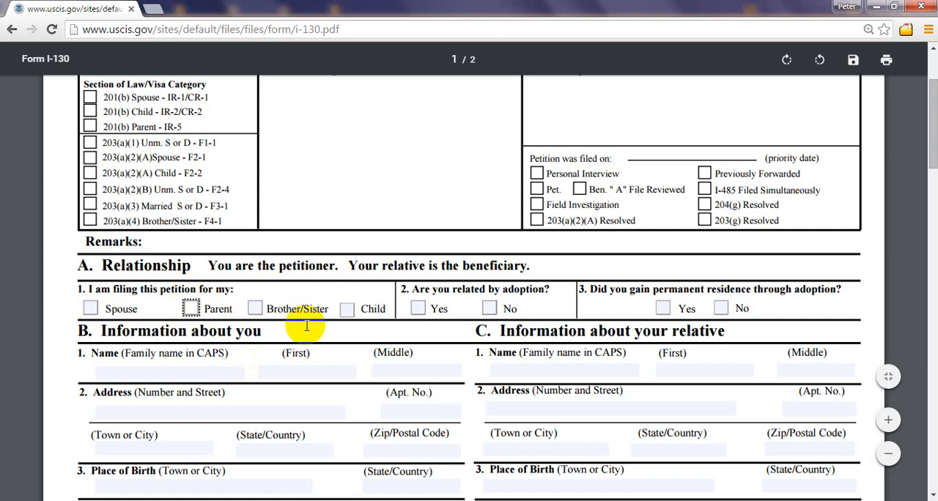
Step: Mark and clear Brother/Sister, and likewise Child, as the relative this petition is filed for
left_click(254, 308)
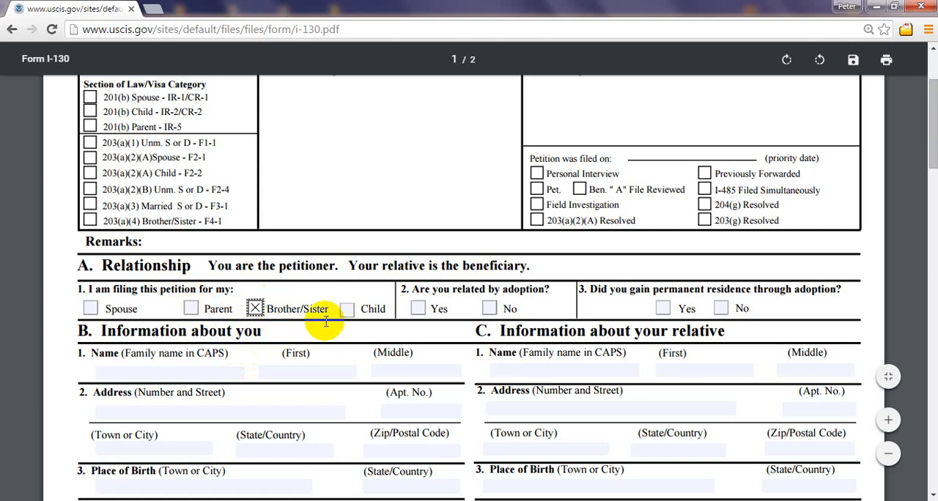
left_click(255, 309)
left_click(255, 309)
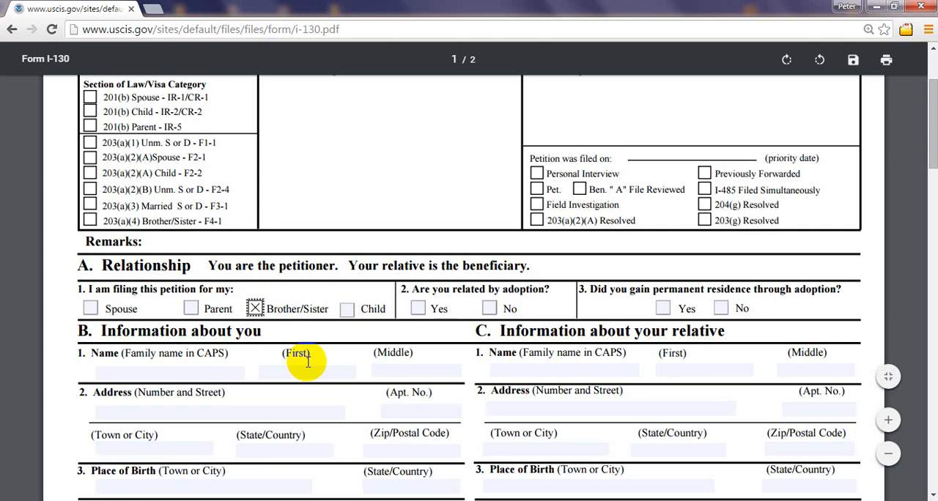
left_click(254, 308)
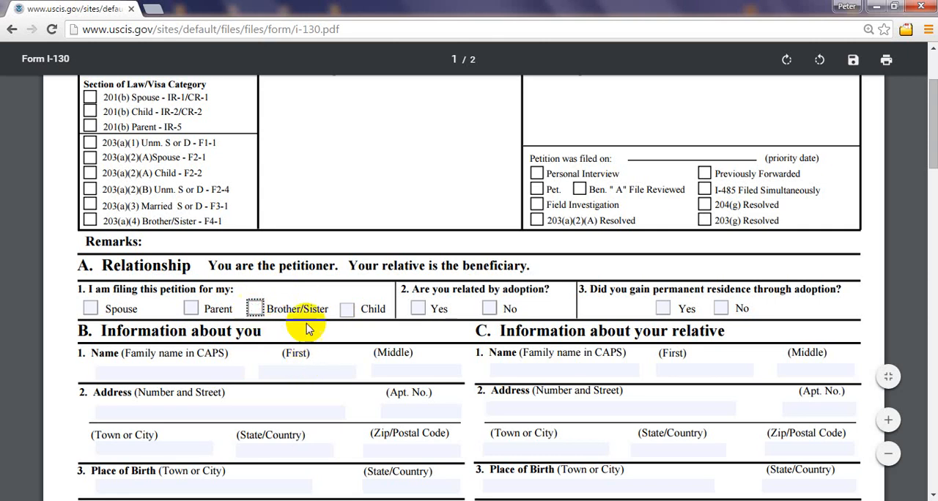
left_click(347, 311)
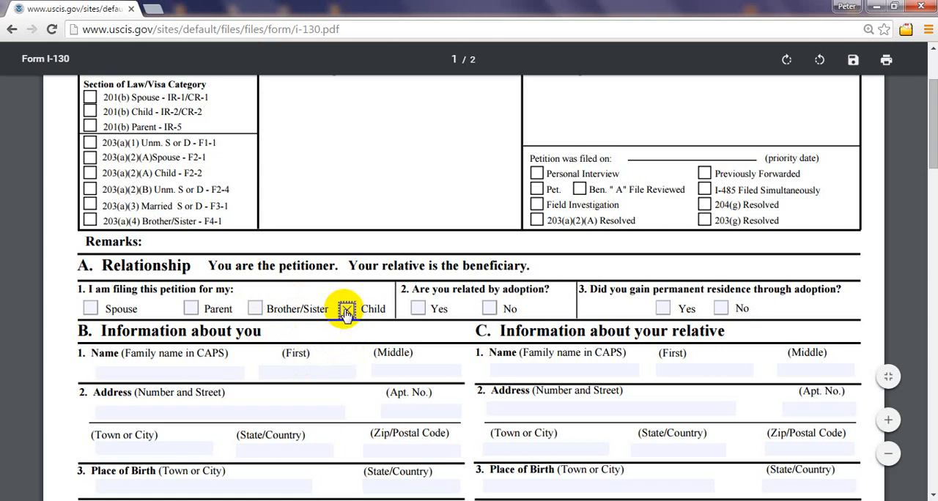
left_click(347, 311)
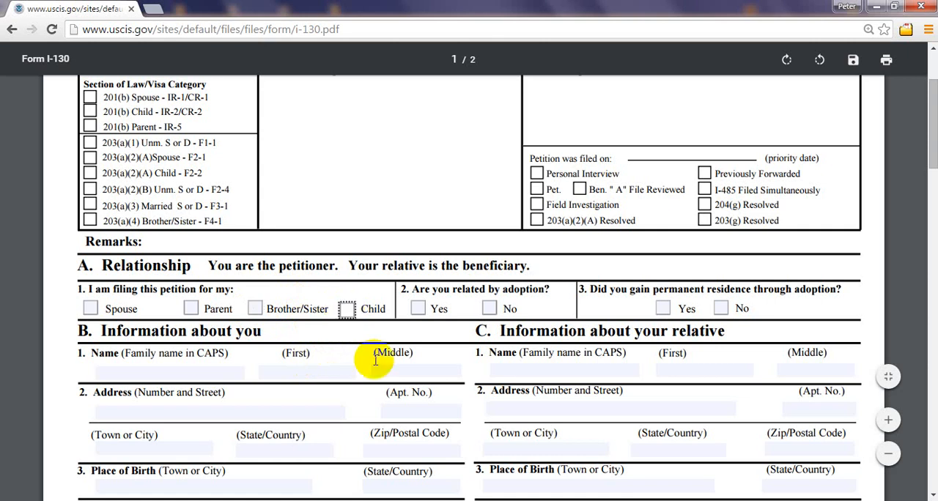
Step: Try out Child and Brother/Sister as the relative together with No for the adoption question, clearing both relative checkboxes
left_click(346, 310)
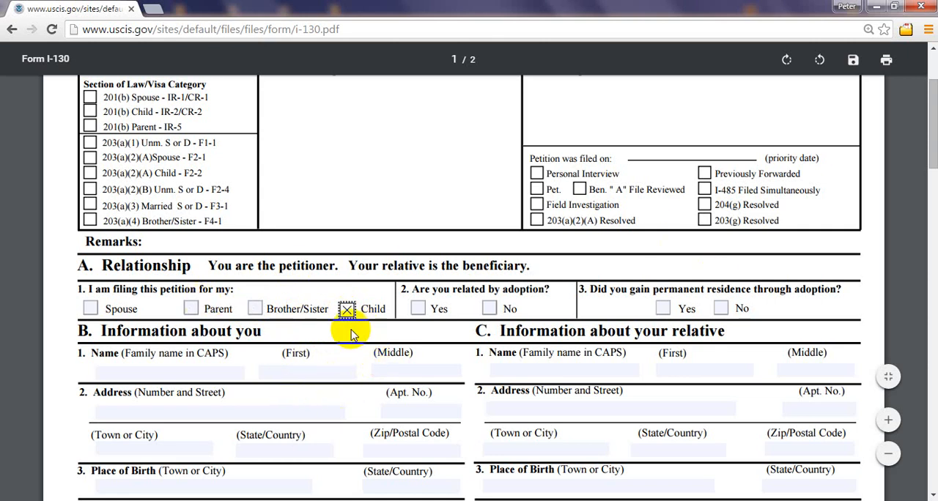
left_click(256, 309)
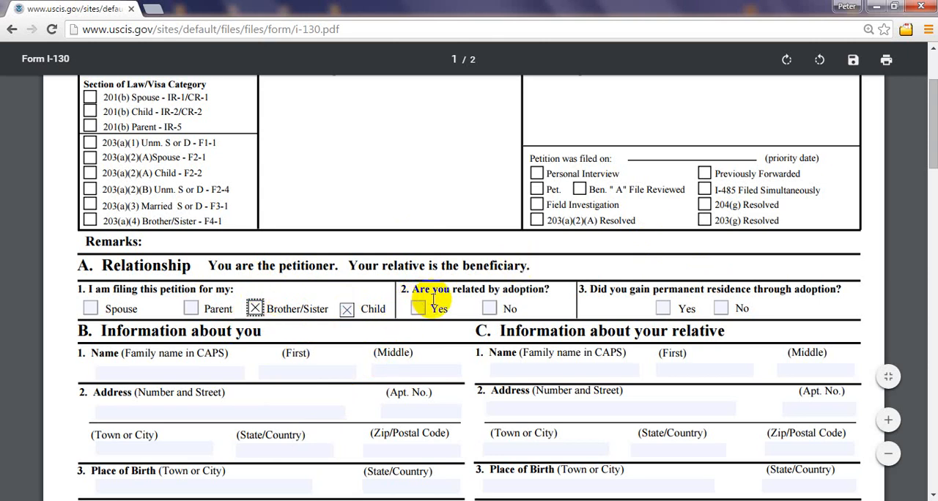
left_click(490, 310)
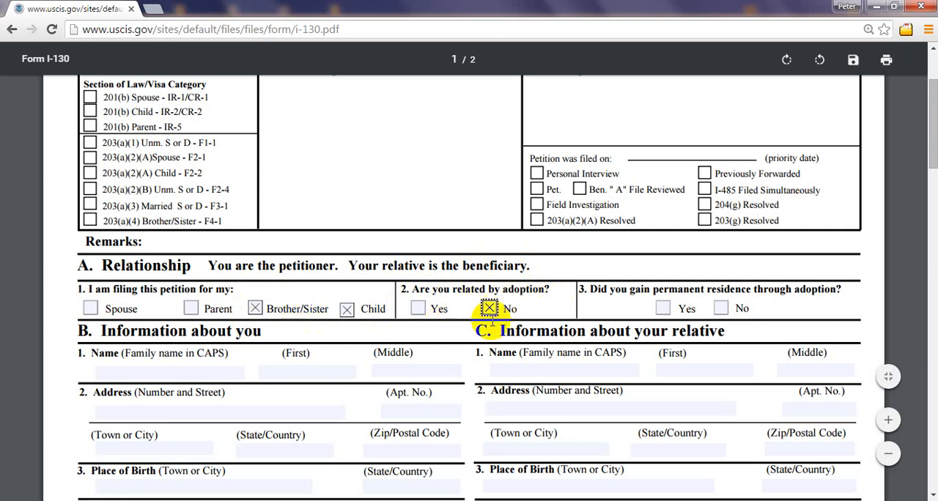
left_click(255, 311)
left_click(347, 310)
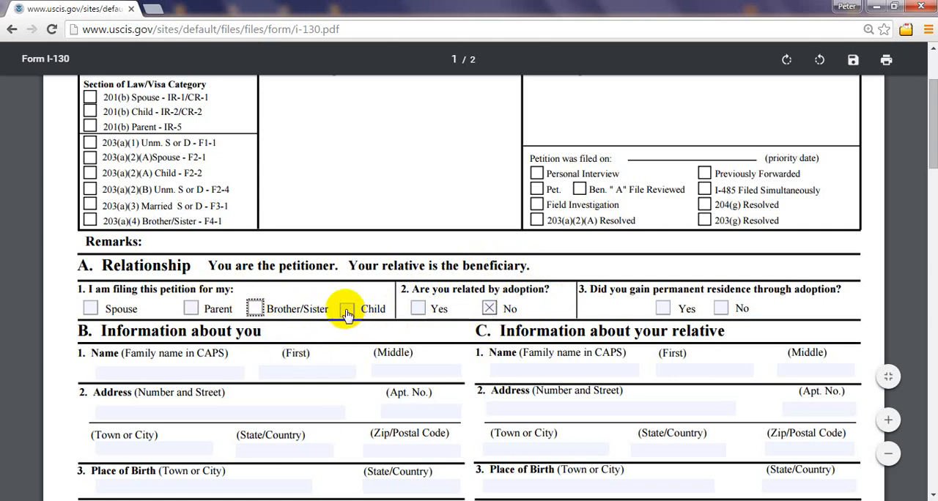
Step: Try out Child as the relative with Yes in place of No for question 2 on adoption, clearing both marks
left_click(347, 310)
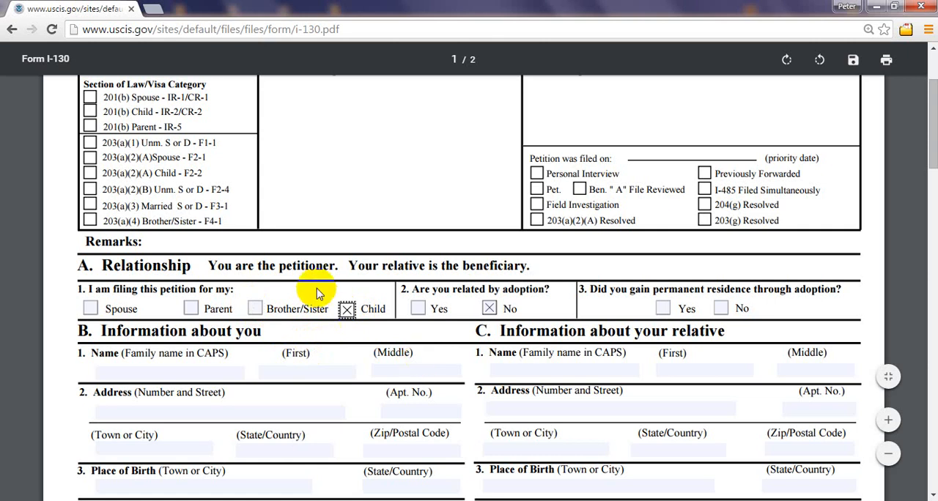
left_click(490, 309)
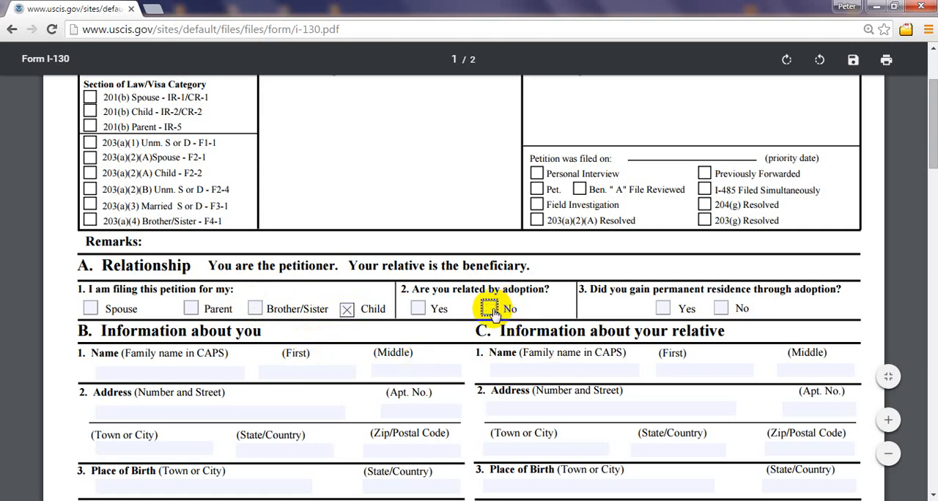
left_click(418, 309)
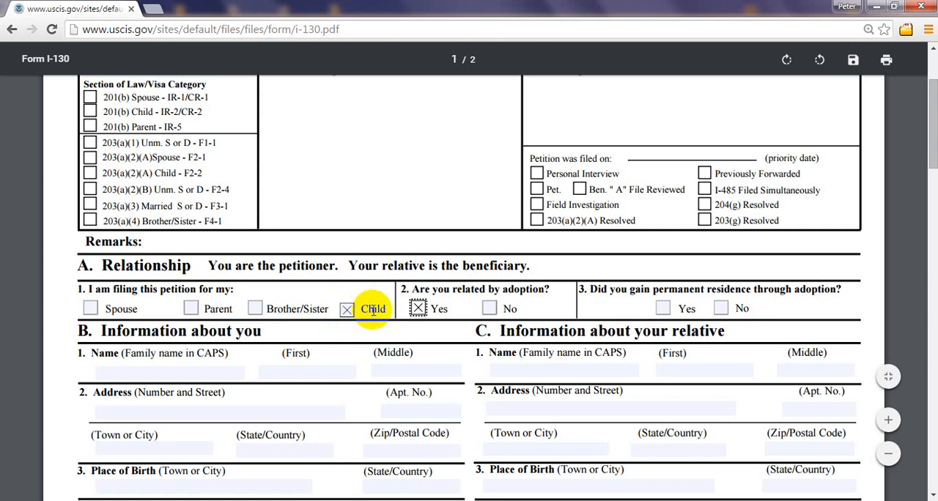
left_click(418, 308)
left_click(346, 310)
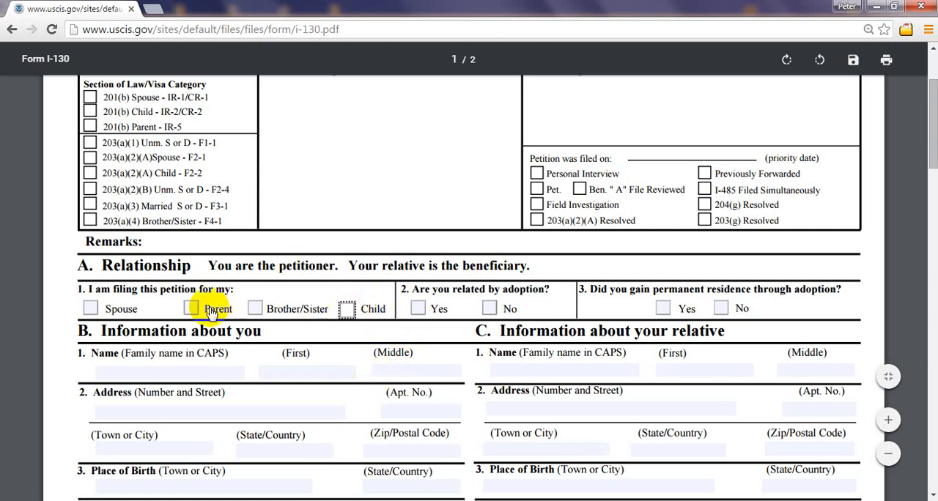
Step: Mark and clear Spouse, and likewise Parent, in question 1 of section A
left_click(89, 312)
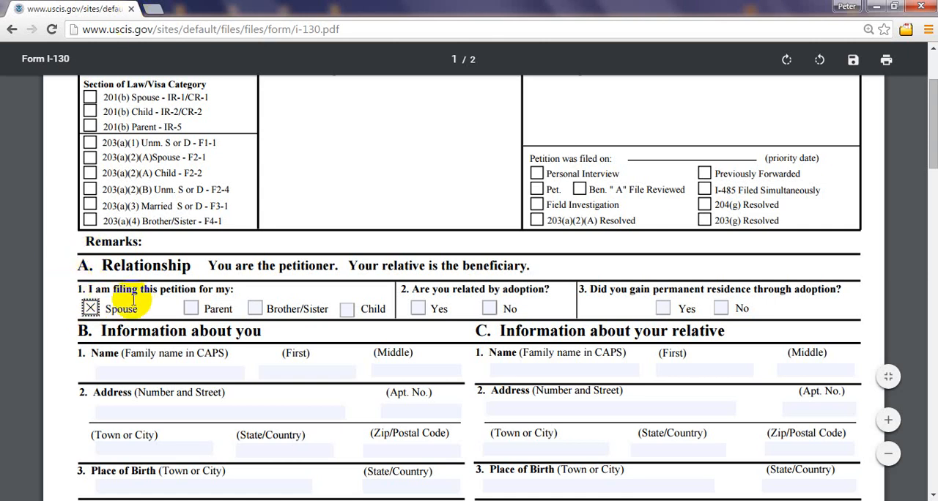
left_click(91, 308)
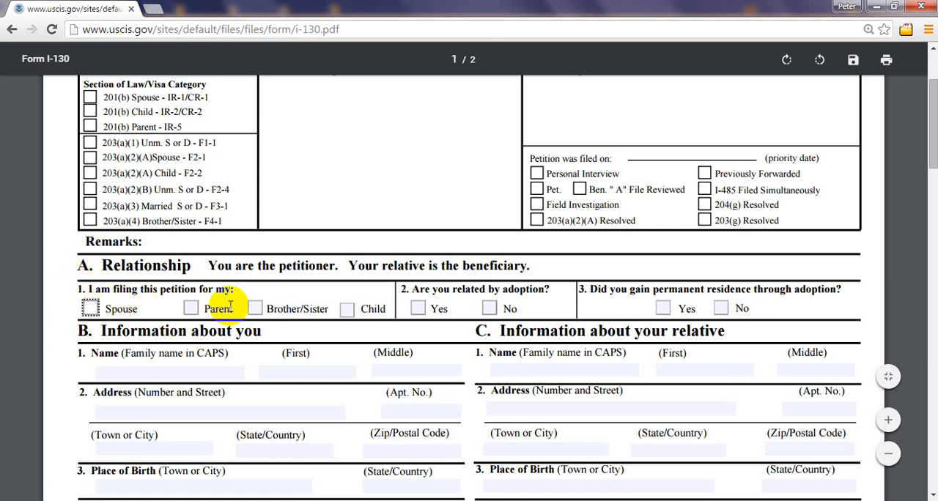
left_click(190, 310)
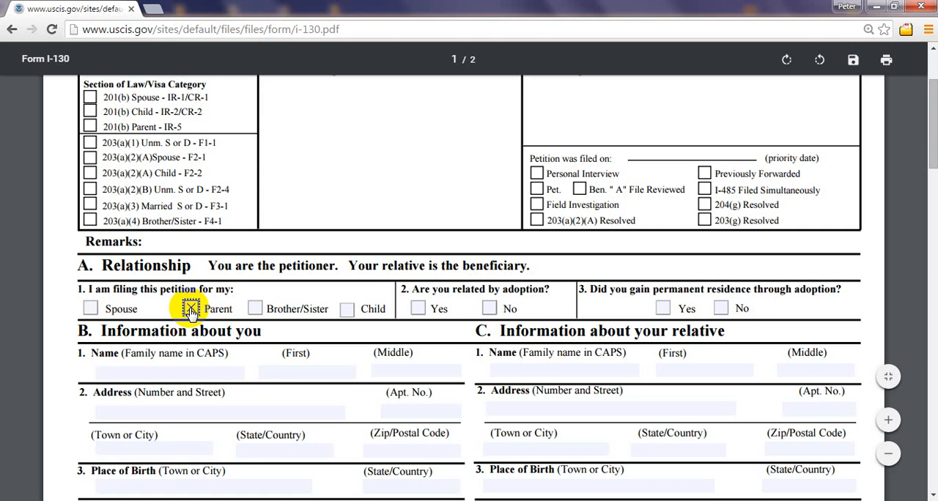
left_click(190, 310)
Step: Mark Brother/Sister as the relative this petition is filed for in section A
left_click(256, 311)
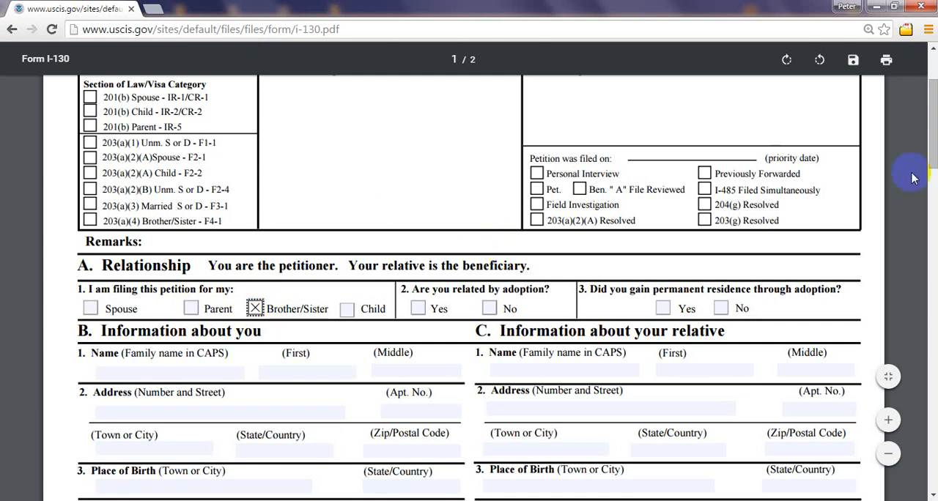
left_click_drag(934, 91, 931, 56)
left_click_drag(934, 93, 937, 112)
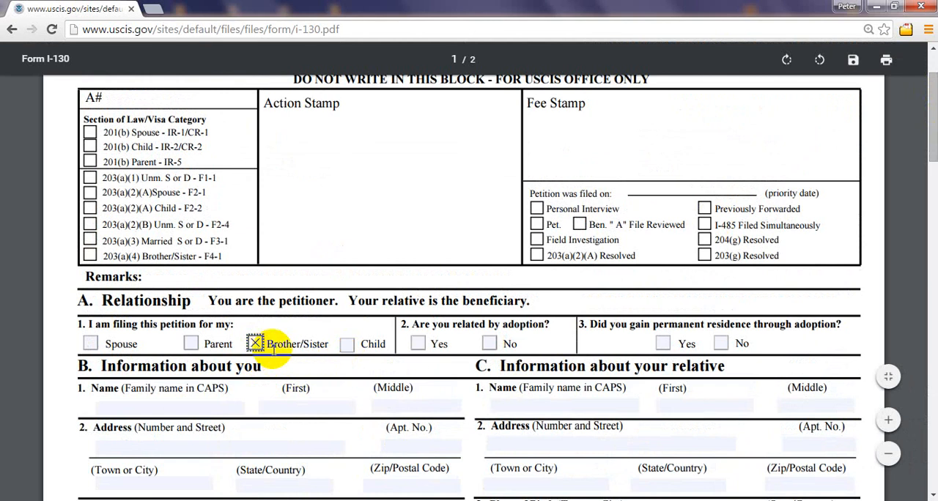
Step: Examine the second page through the signature sections, including question 17 on the relative's spouse and children
left_click_drag(933, 99, 934, 296)
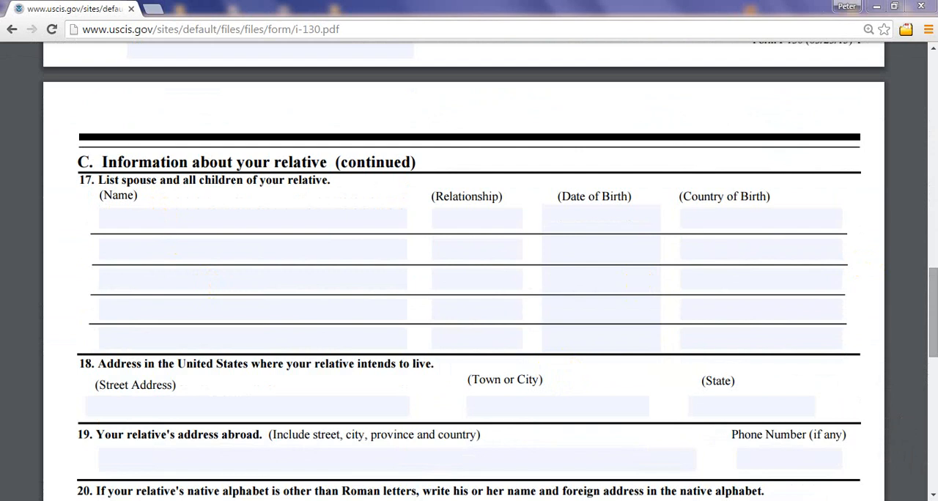
scroll(469, 274, "down", 5)
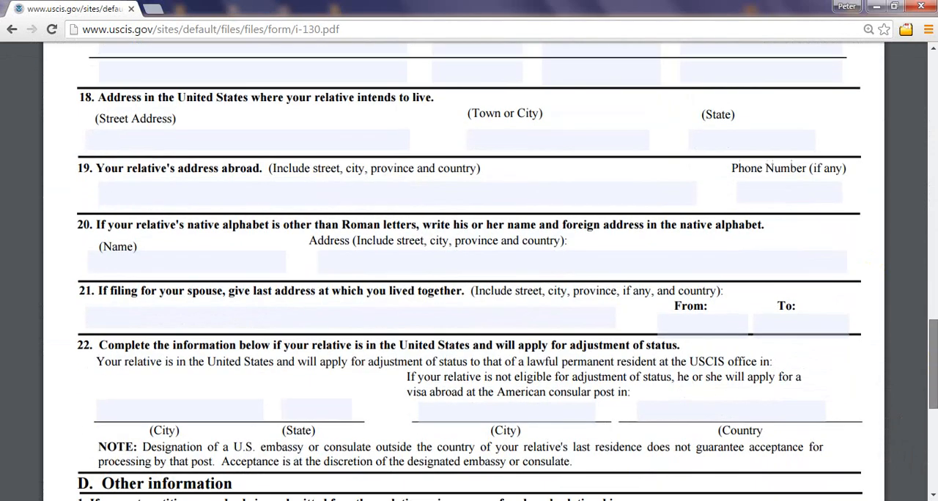
scroll(469, 275, "down", 5)
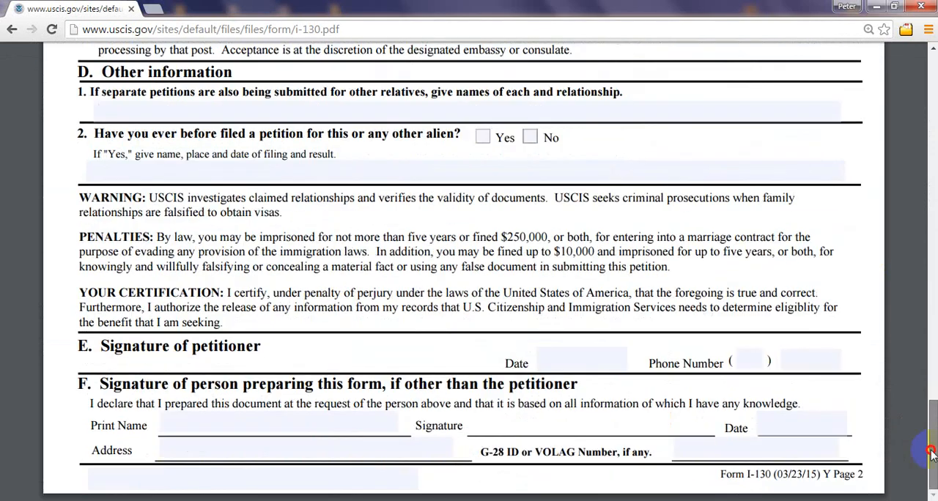
mouse_move(931, 449)
left_mouse_down()
mouse_move(907, 310)
mouse_move(902, 170)
mouse_move(933, 276)
mouse_move(933, 321)
left_mouse_up()
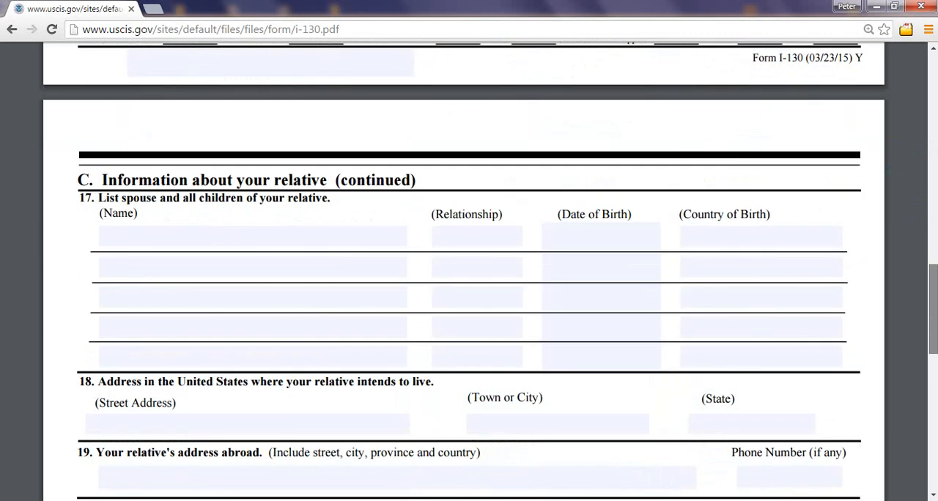
left_click(184, 240)
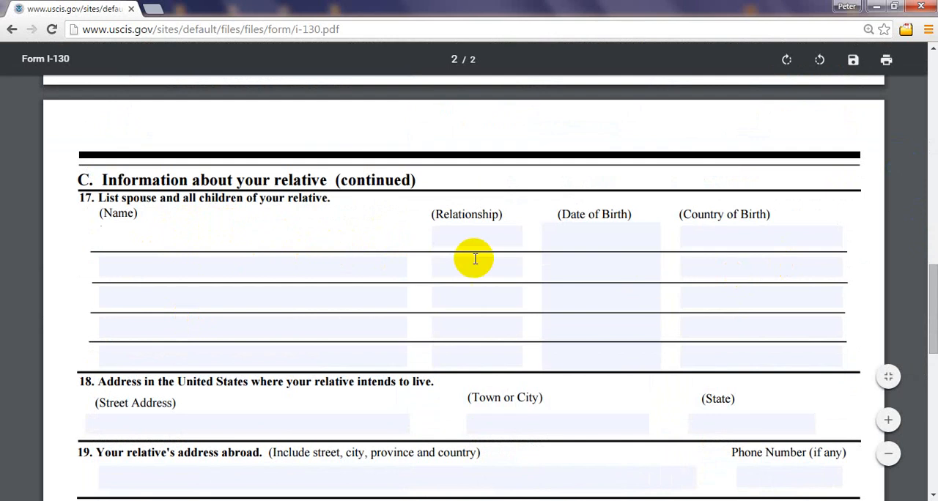
Step: Answer No to being related by adoption and No to gaining permanent residence through adoption in section A
left_click_drag(934, 308, 932, 136)
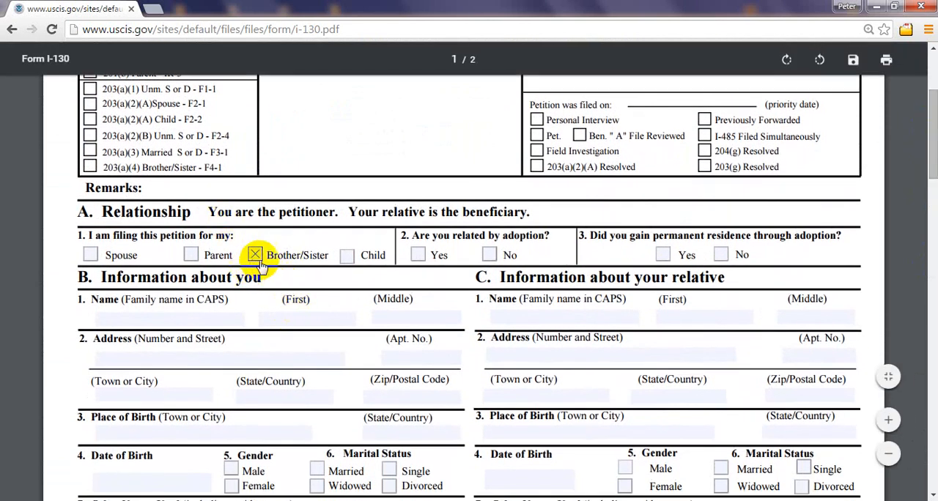
left_click(489, 254)
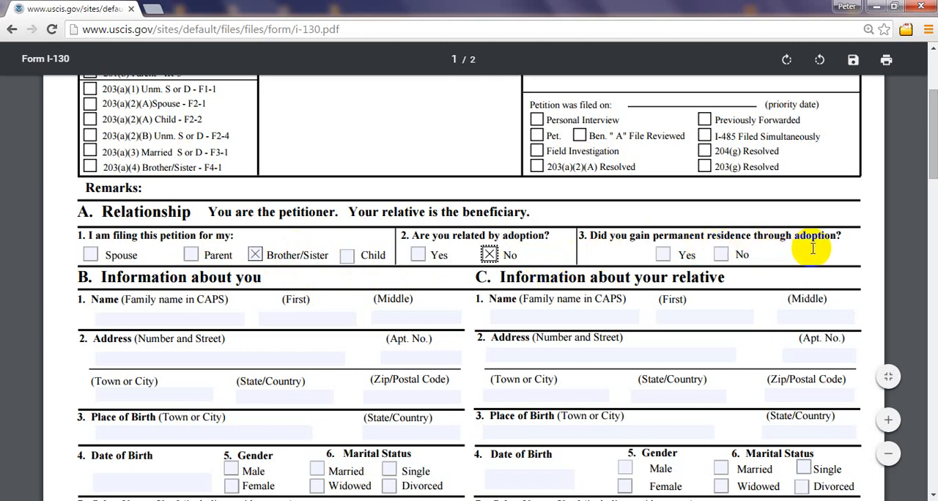
left_click(721, 255)
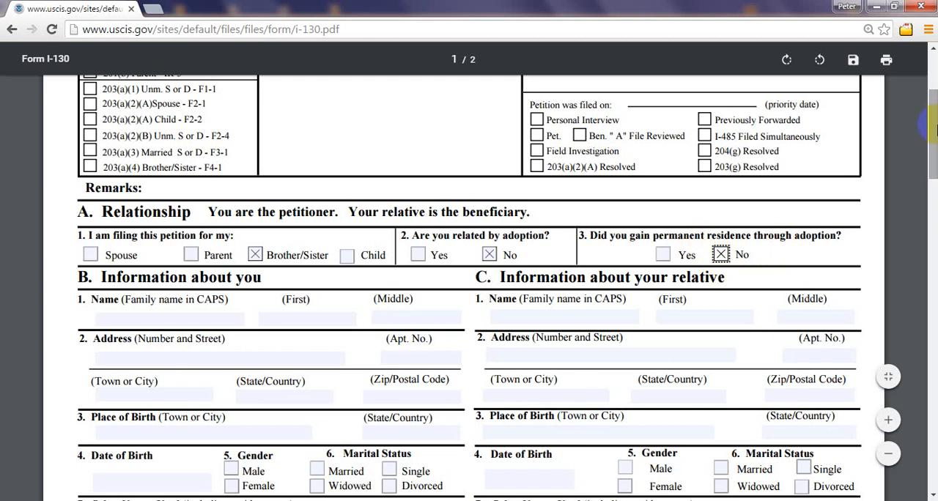
Step: Fill in the petitioner's family name and first name in capital letters in section B
scroll(470, 220, "down", 1)
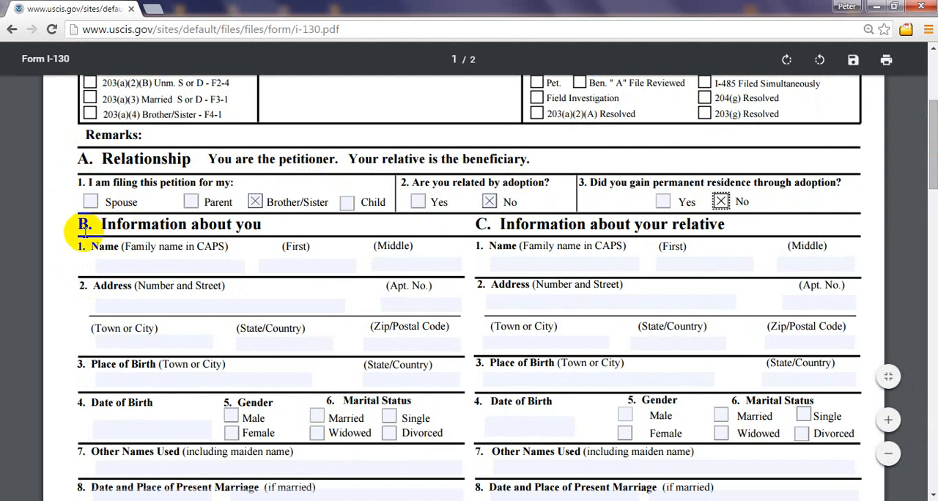
left_click(101, 266)
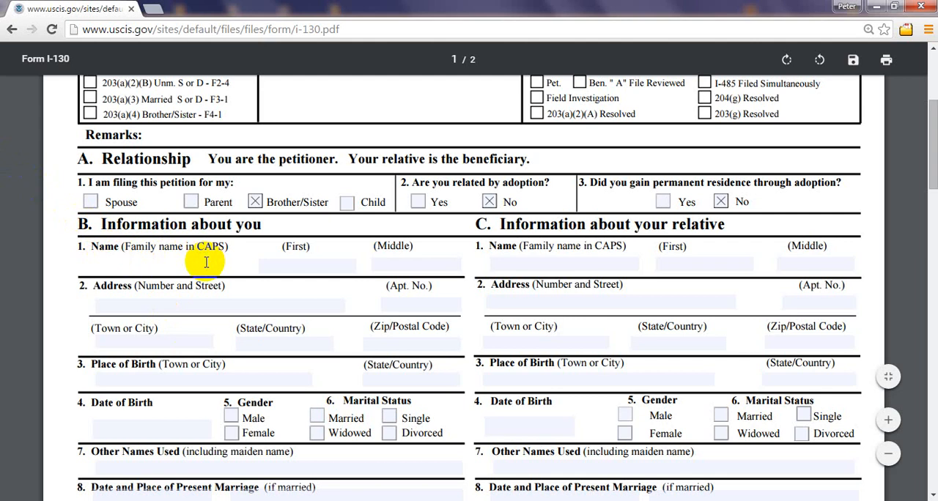
type("Jean")
double_click(110, 266)
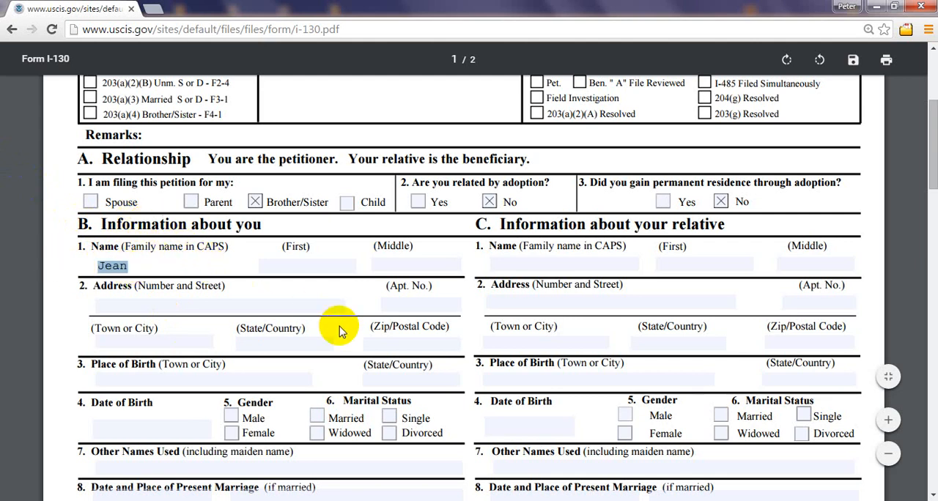
key("Caps_Lock")
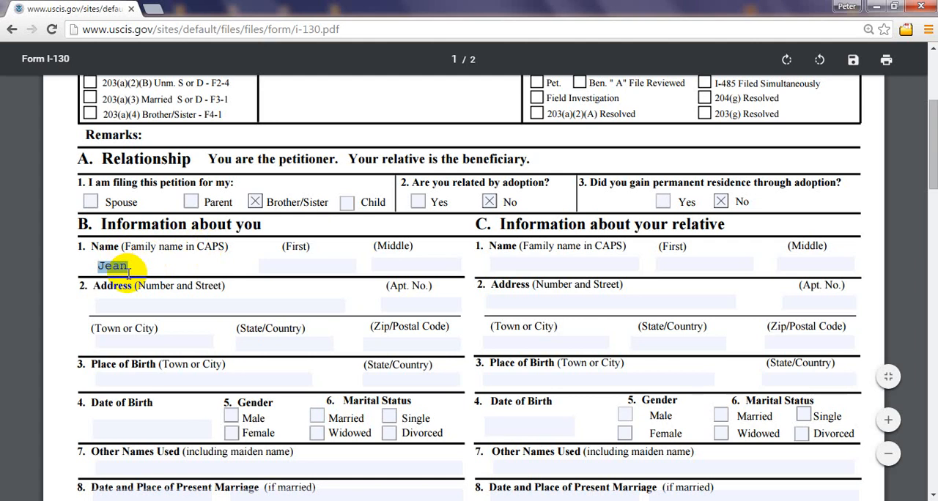
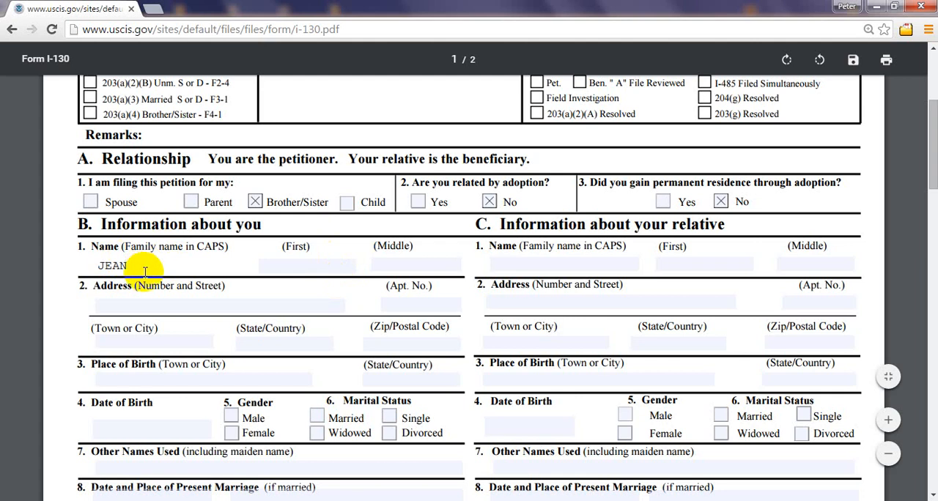
left_click(306, 261)
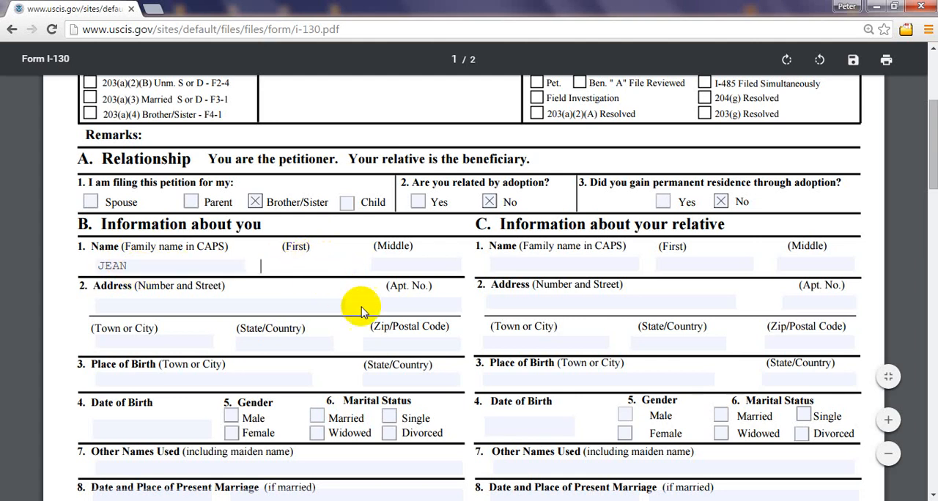
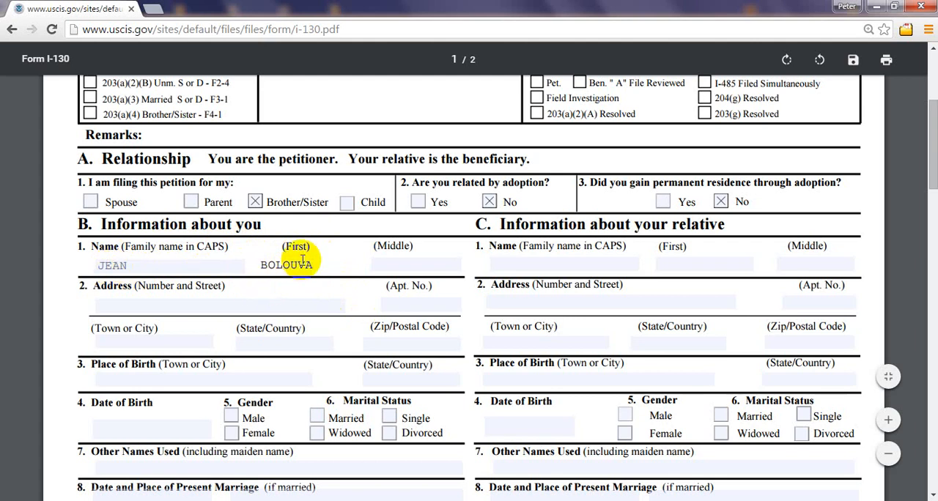
Step: Try out a middle initial for the petitioner in section B and leave the field empty
left_click(404, 264)
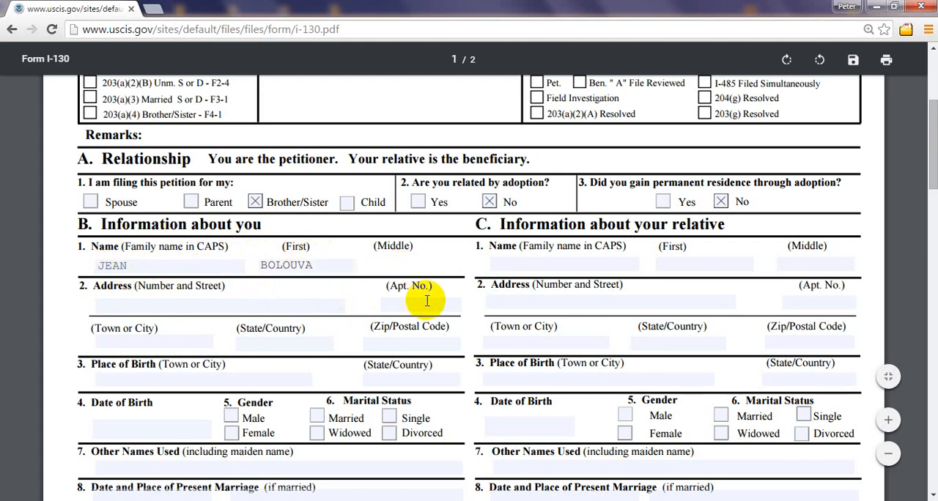
type("M")
key("BackSpace")
type("A")
key("BackSpace")
Step: Fill in the relative's family name in capital letters in section C
left_click(501, 262)
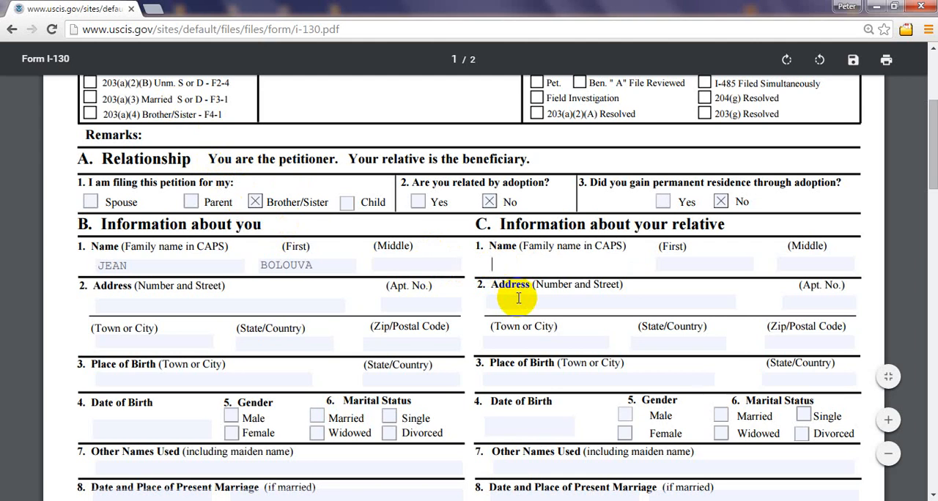
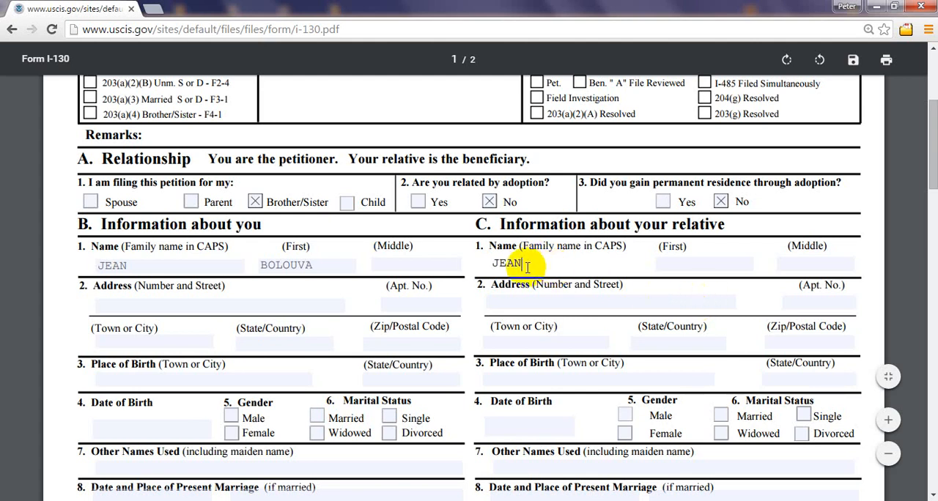
double_click(504, 263)
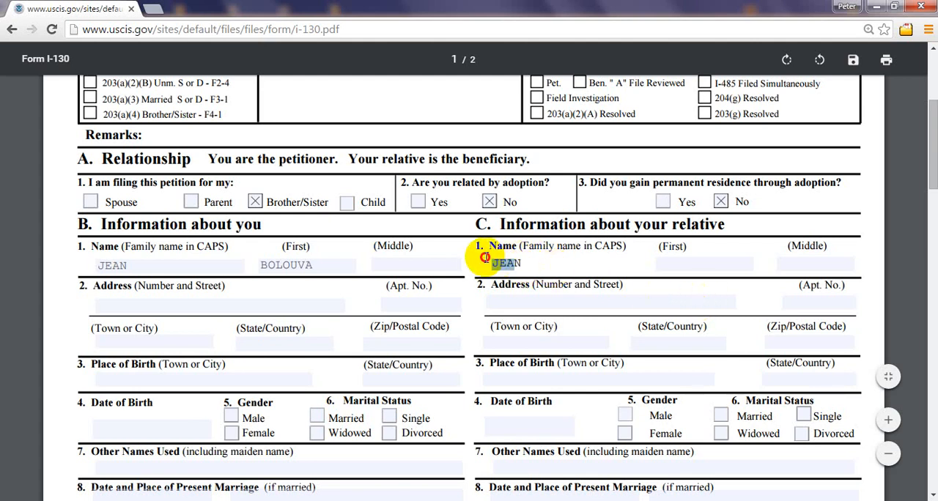
left_click(529, 263)
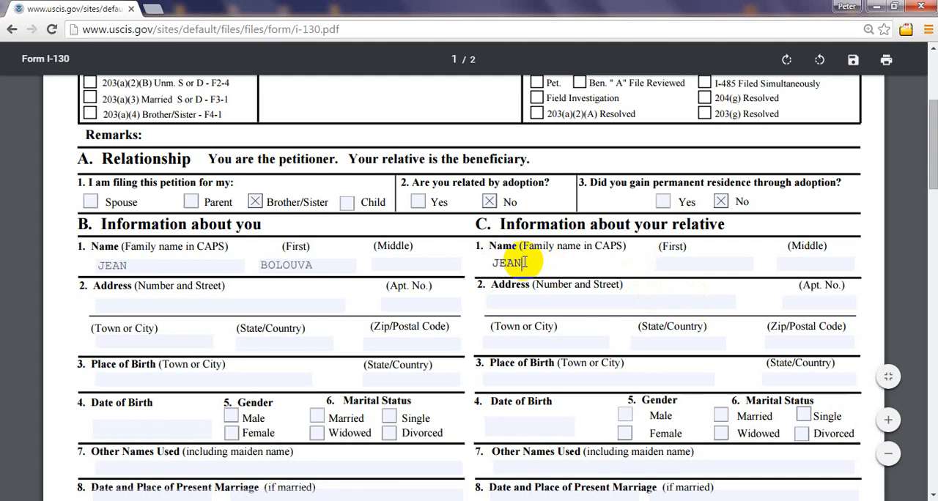
Step: Fill in the relative's first name and middle initial in capital letters in section C
left_click(676, 263)
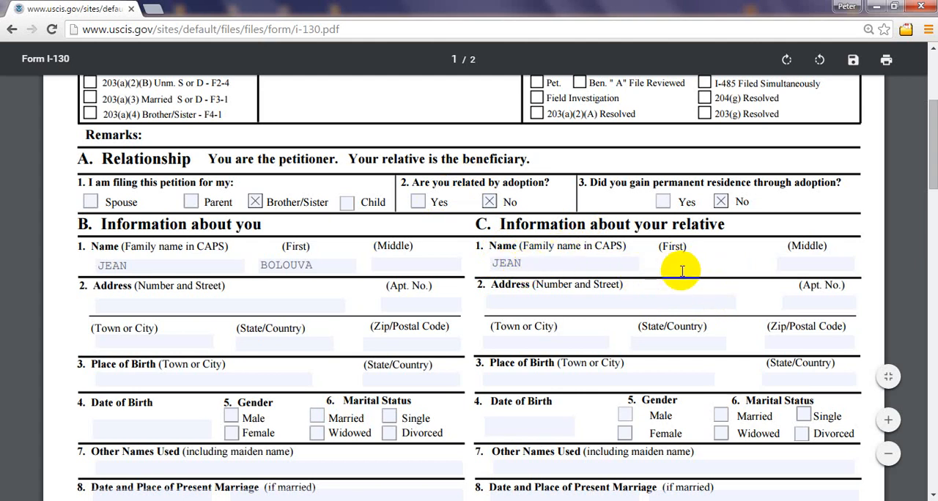
type("k")
key("BackSpace")
left_click(818, 262)
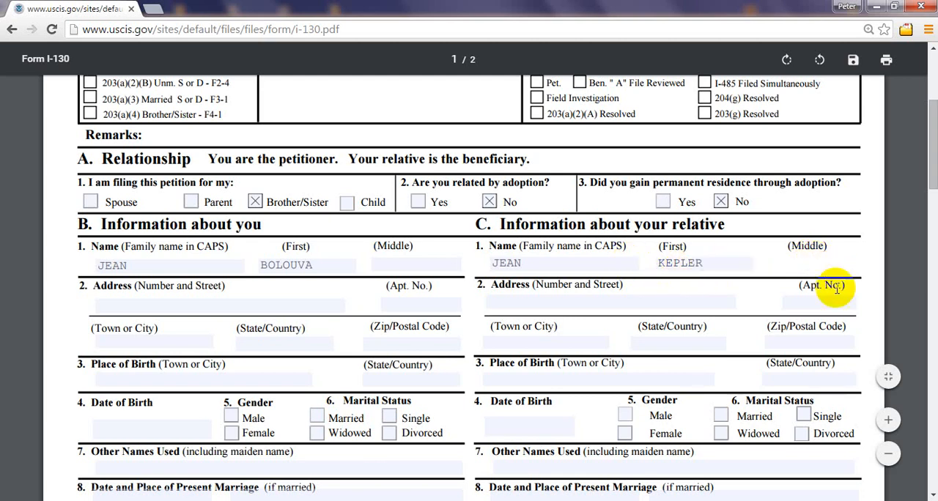
type("M")
Step: Fill in the petitioner's street address and apartment number in capital letters in section B
left_click(103, 306)
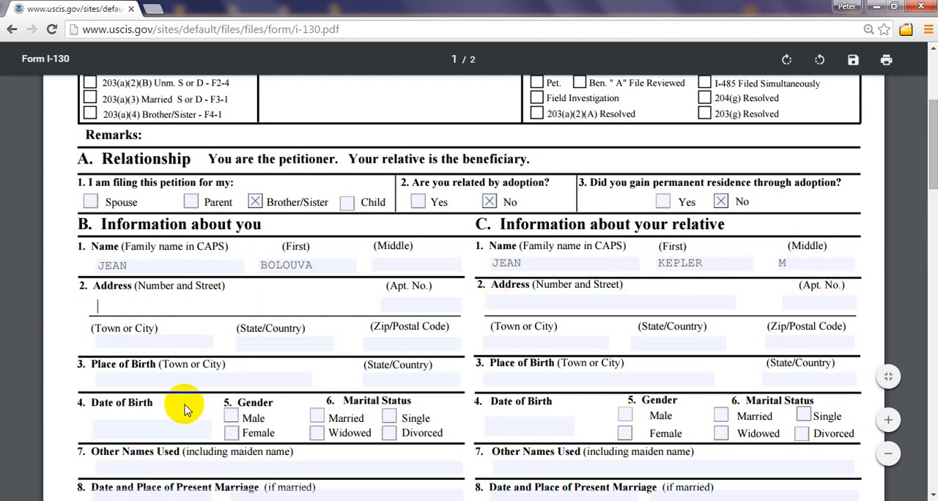
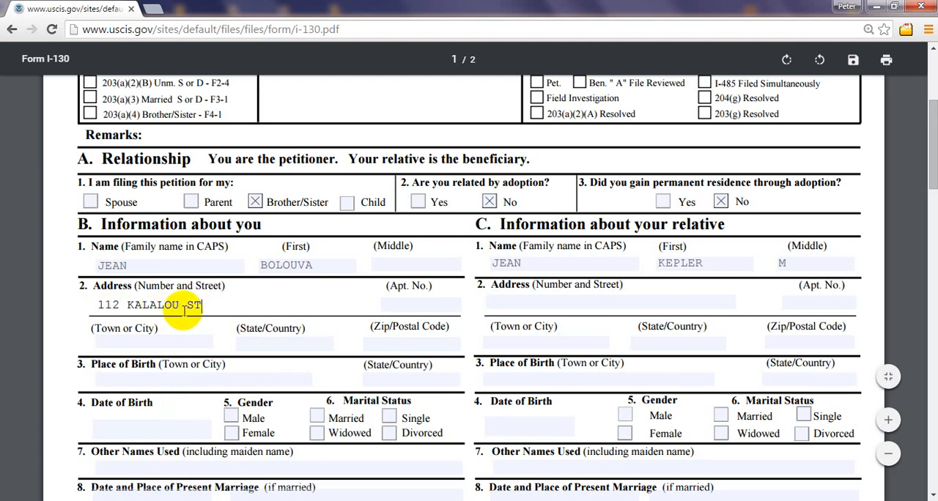
left_click(388, 307)
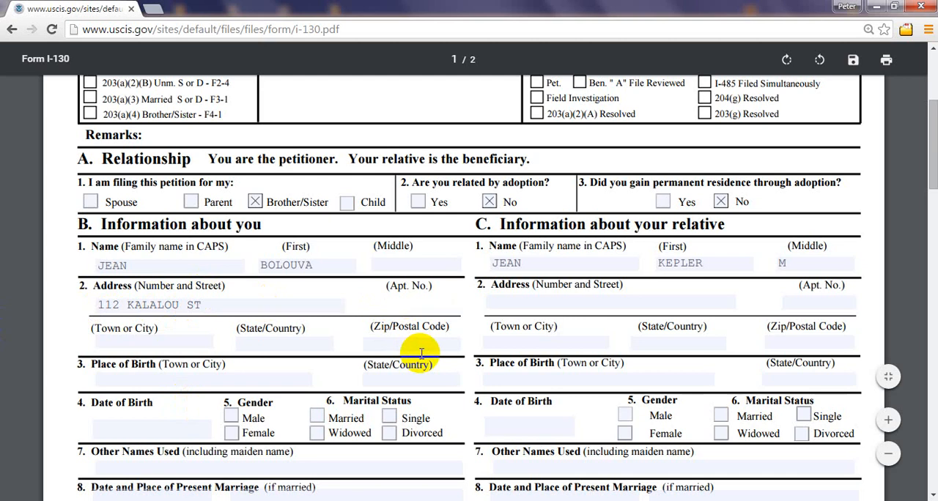
type("2B")
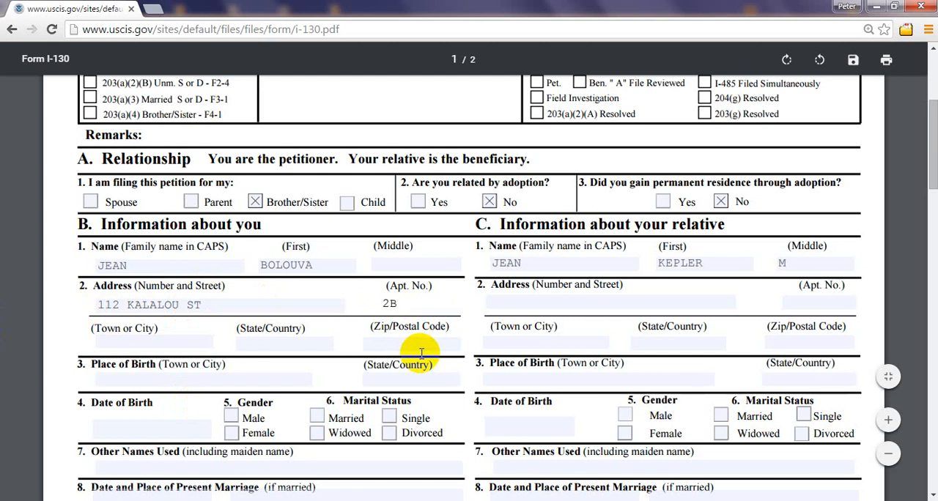
Step: Complete the petitioner's address in section B with the town, the state abbreviation and the zip code
left_click(114, 342)
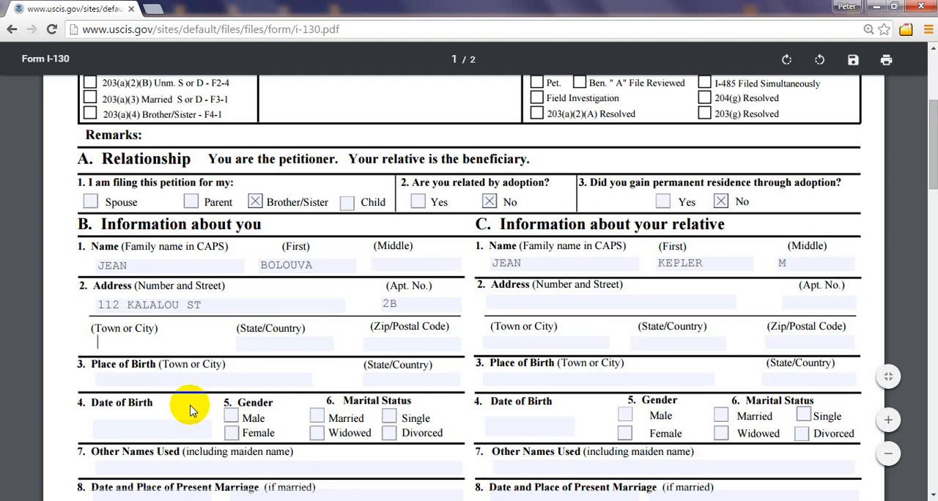
type("WOMANSE")
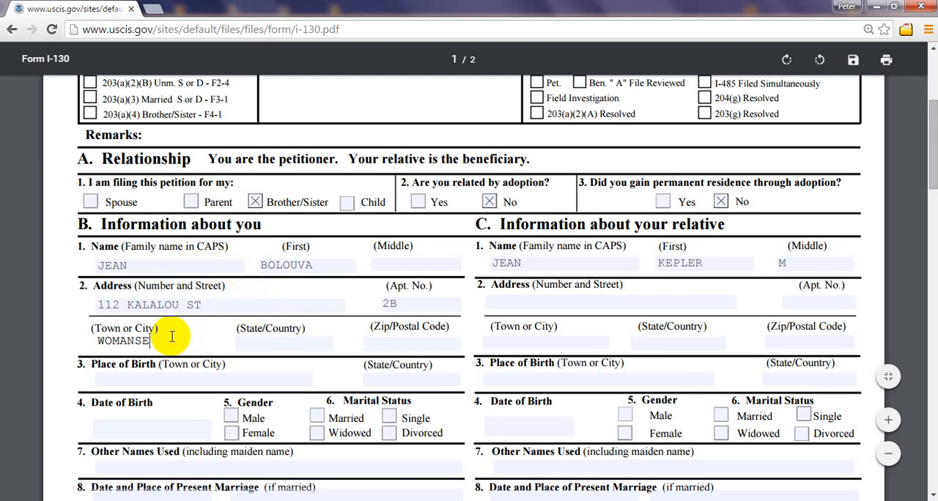
left_click(257, 338)
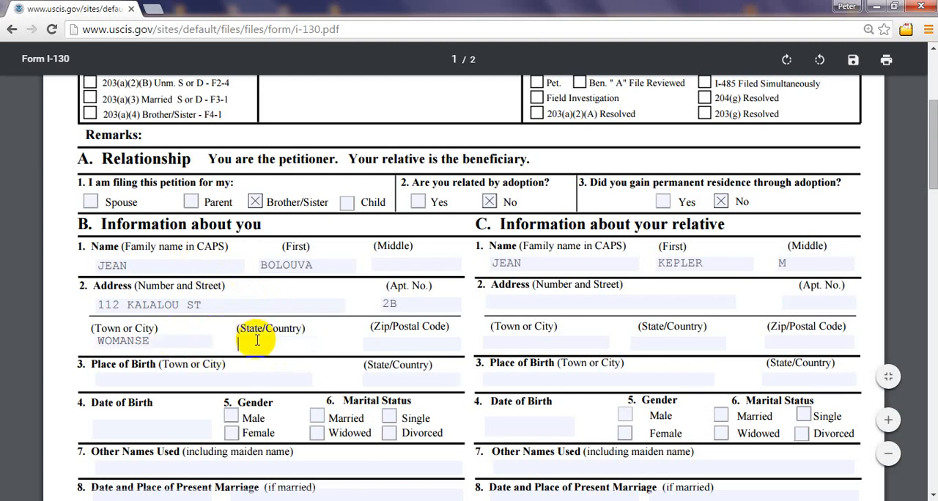
type("NJ")
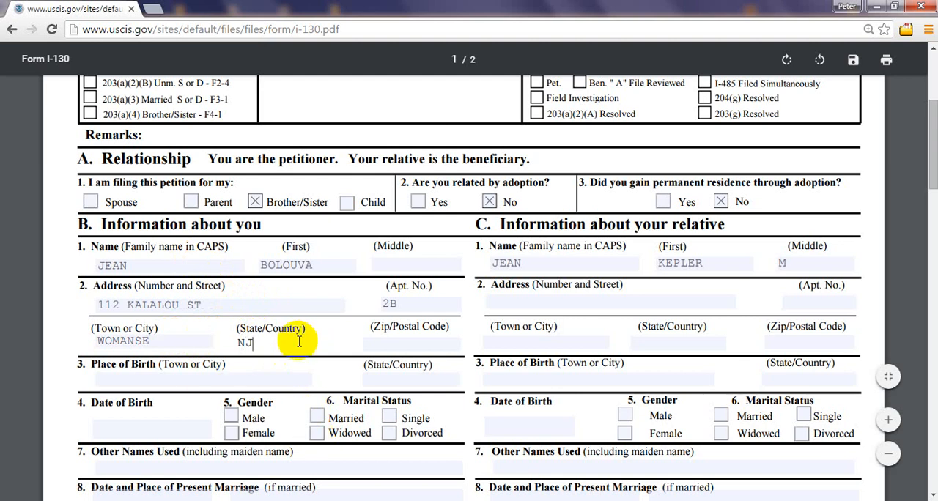
left_click(397, 342)
type("0")
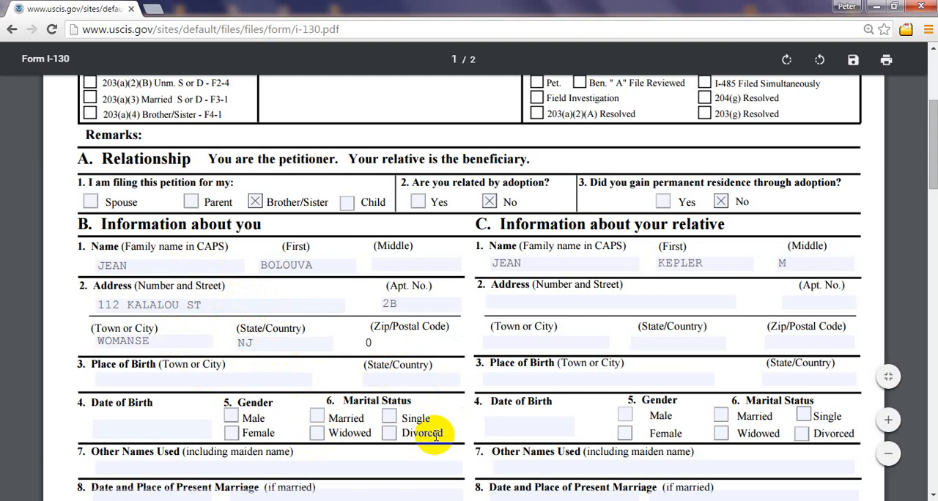
type("9352")
left_click(105, 304)
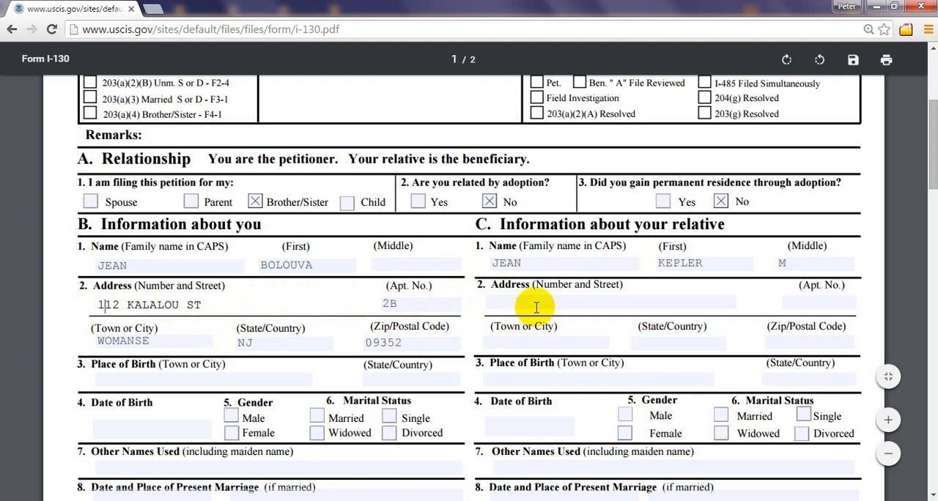
Step: Fill in the relative's house number and street in capital letters in section C, leaving the apartment number empty
left_click(511, 302)
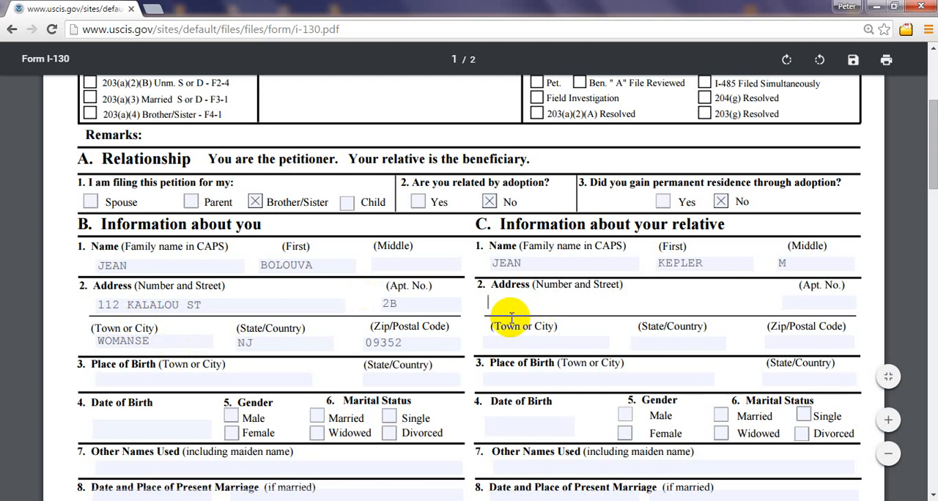
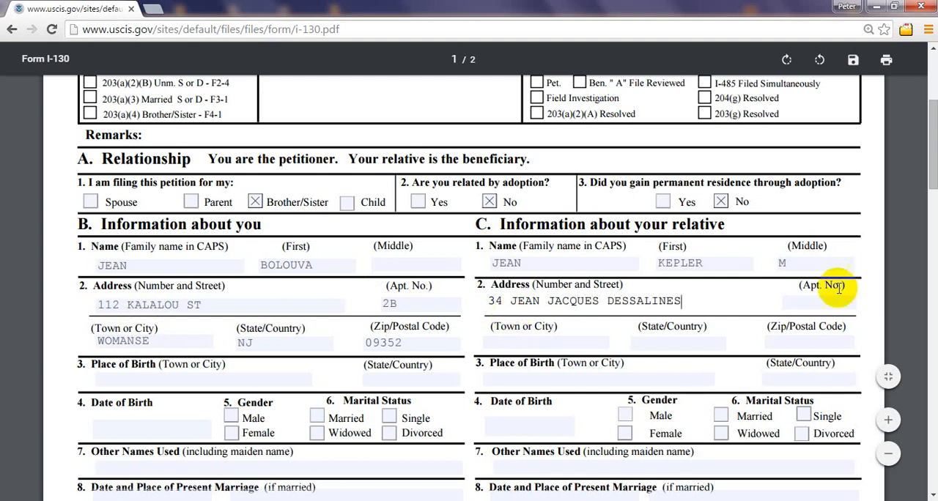
left_click(819, 306)
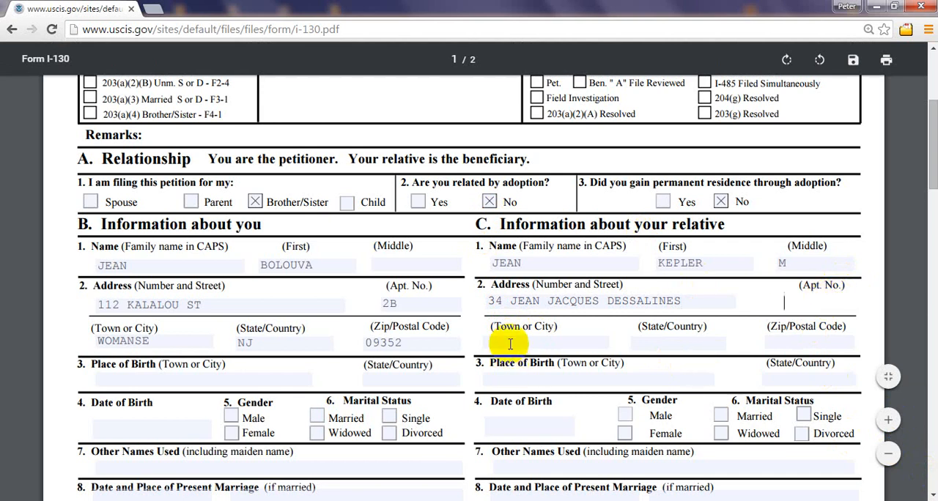
Step: Fill in the town and country of the relative's address in capital letters in section C
left_click(488, 342)
type("PORT")
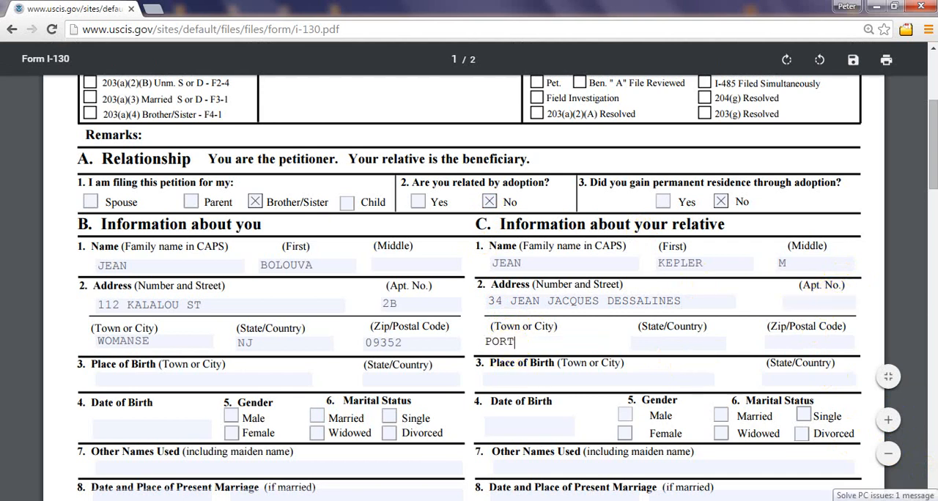
type("-AU-PRINCE")
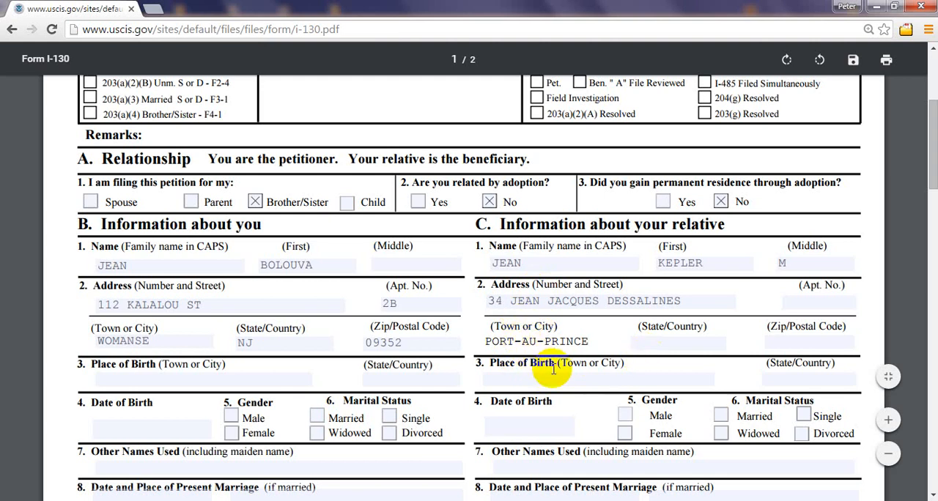
left_click(656, 342)
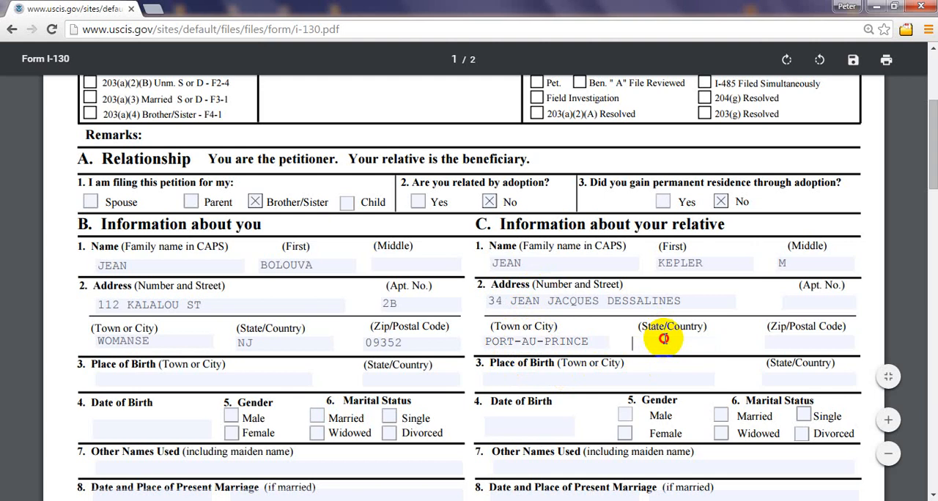
mouse_move(934, 500)
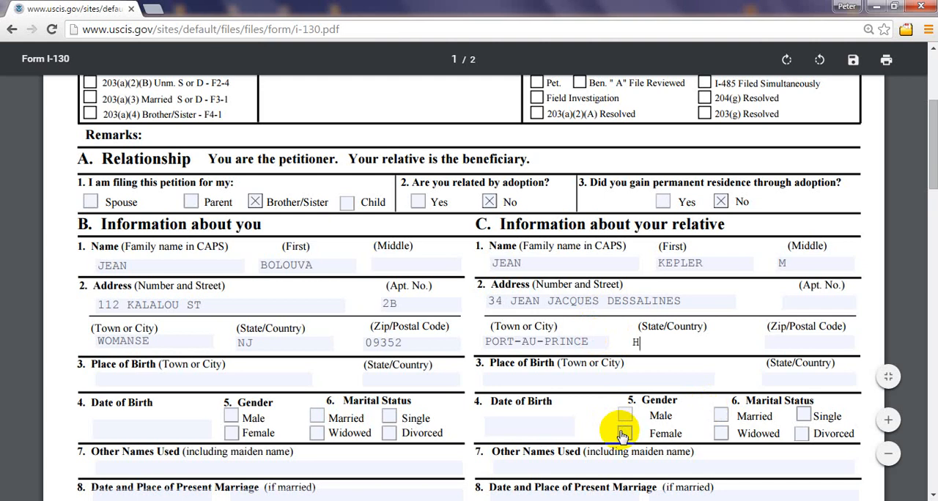
type("ITI")
Step: Enter WEST in the zip/postal code field of the relative's address in section C
left_click(801, 345)
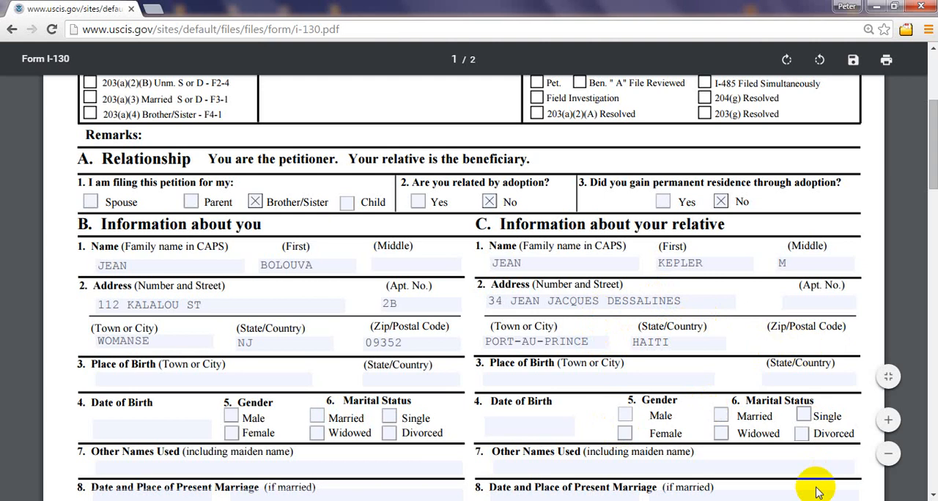
type("50")
key("BackSpace")
key("BackSpace")
key("BackSpace")
type("WE")
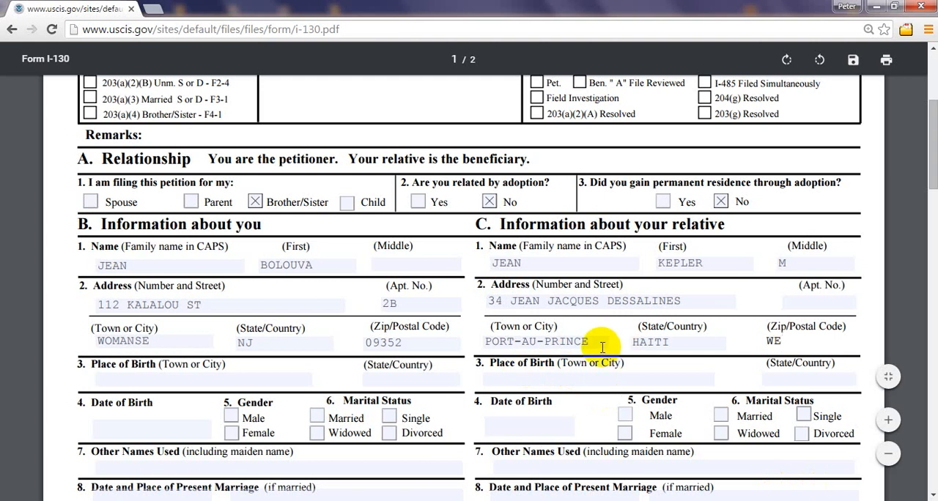
type("ST")
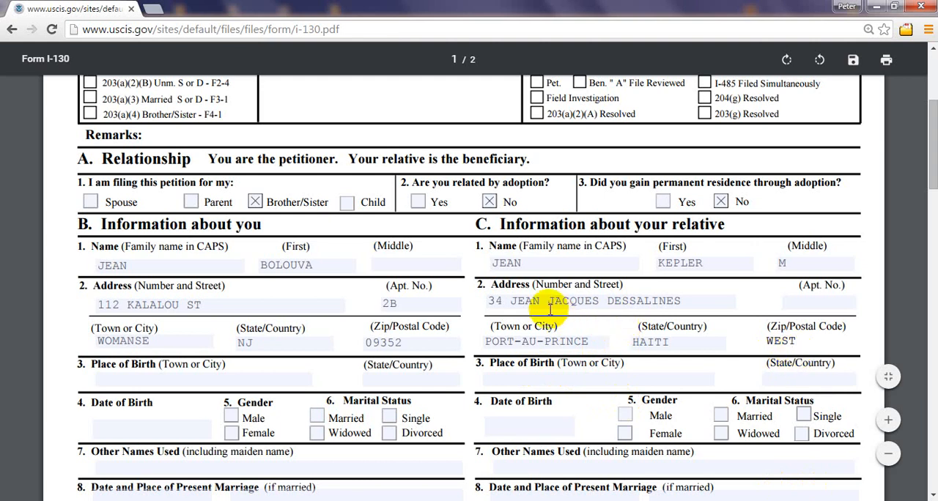
left_click_drag(534, 285, 736, 344)
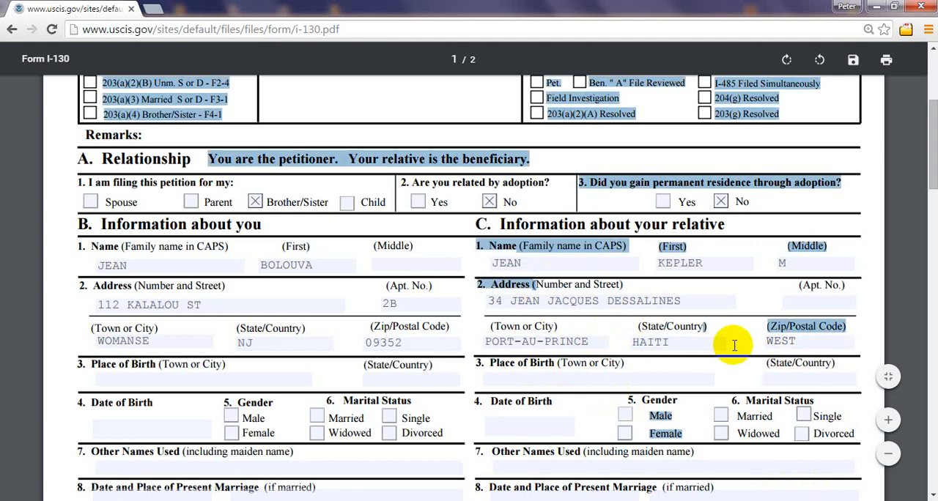
left_click(698, 290)
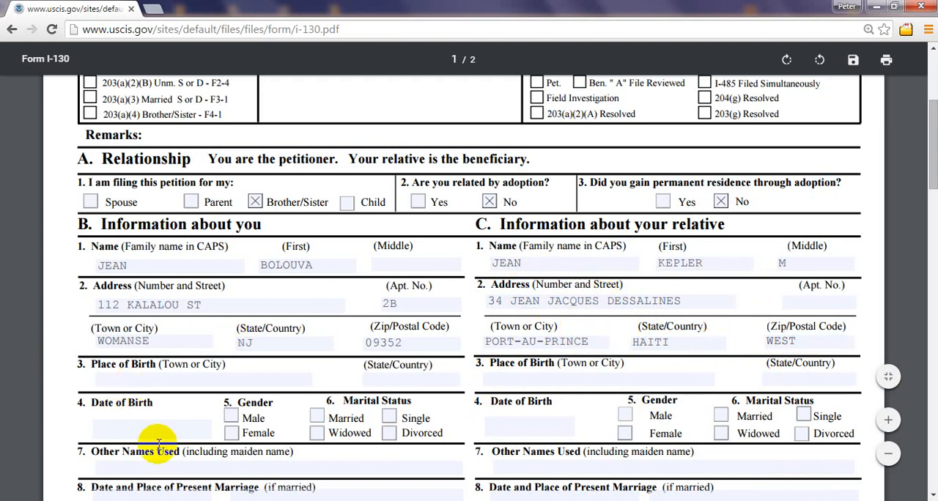
Step: Fill in the petitioner's place of birth in section B with PORT-AU-PRINCE as the town and HAITI as the country
left_click(99, 378)
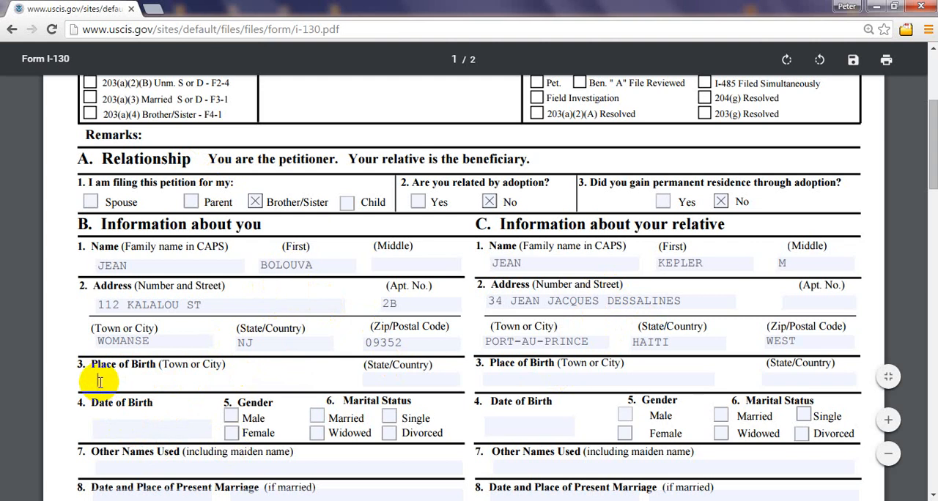
mouse_move(189, 500)
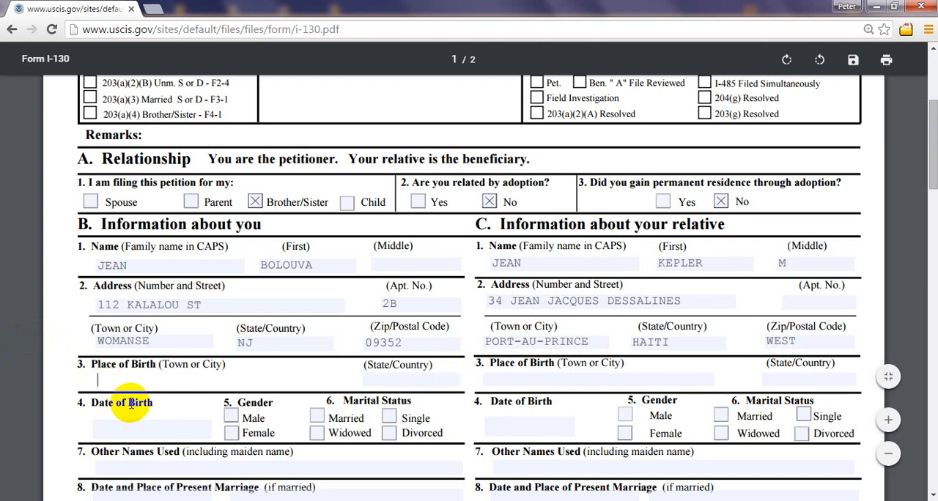
type("AI")
key("BackSpace")
key("BackSpace")
key("BackSpace")
type("PORT-AU-PRINCE")
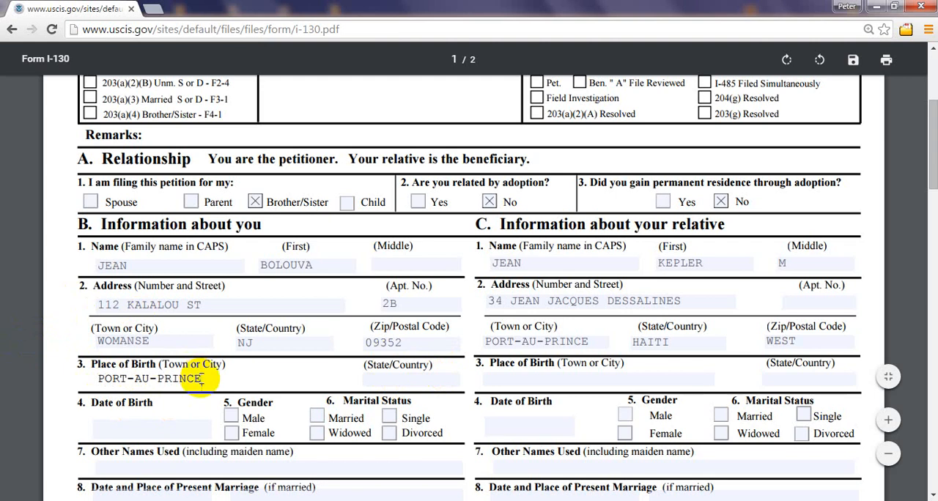
left_click(398, 376)
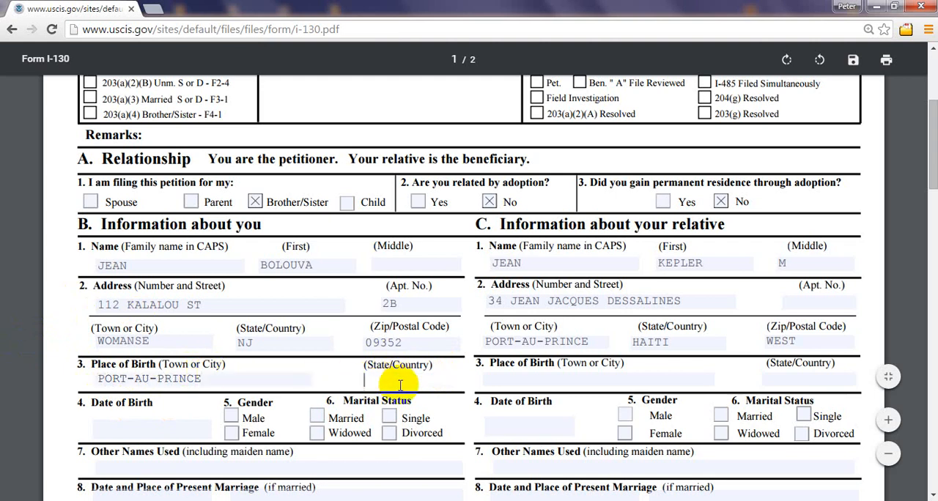
type("HAI")
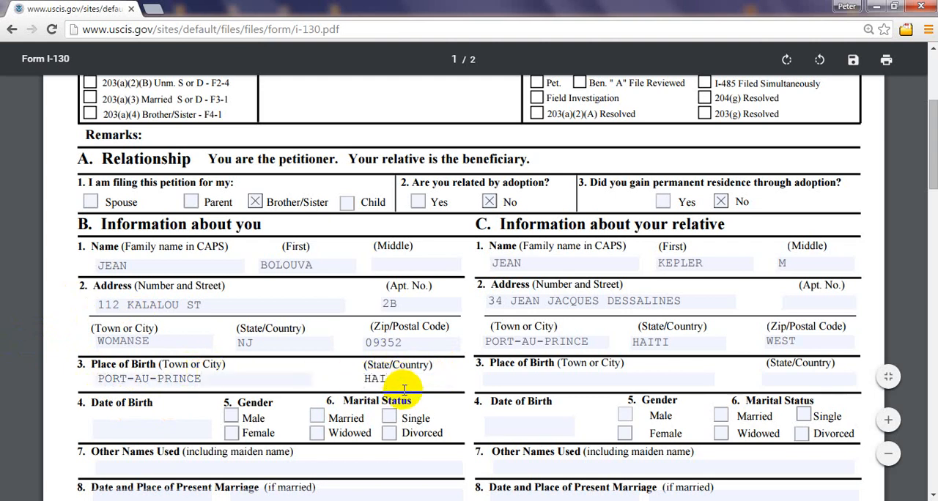
type("TI")
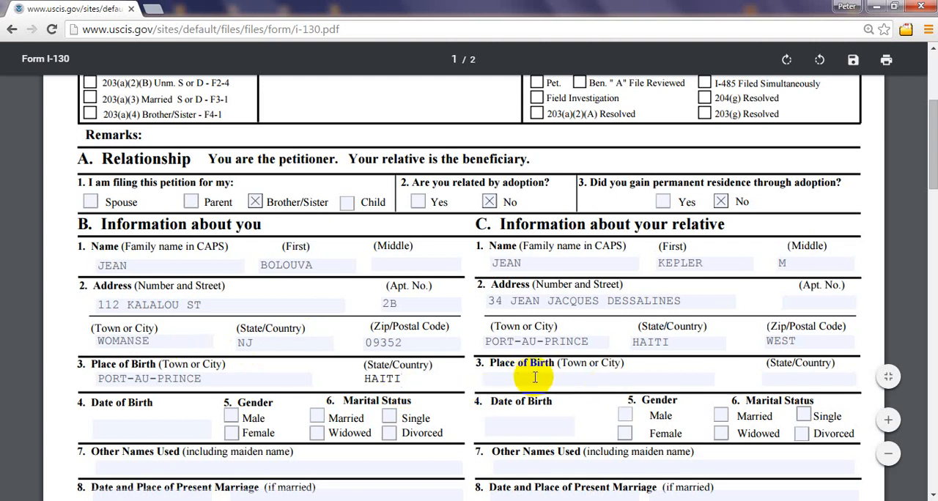
Step: Fill in the relative's place of birth in section C with PORT-AU-PRINCE as the town and HAITI as the country
left_click(511, 377)
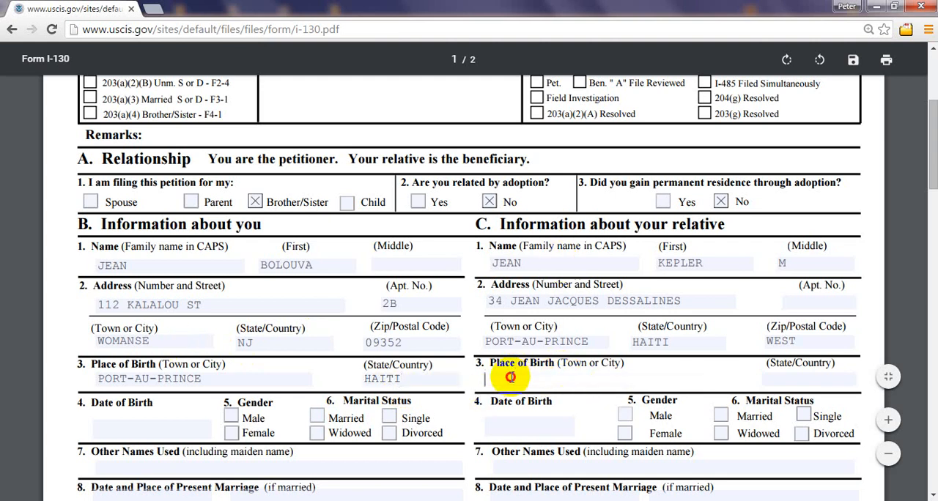
type("POR")
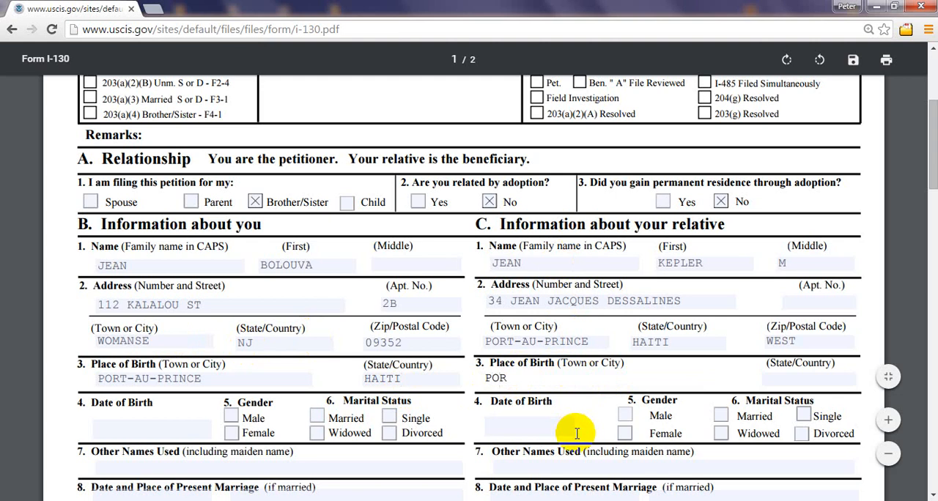
type("T-AI")
type("U")
type("-PRINCE")
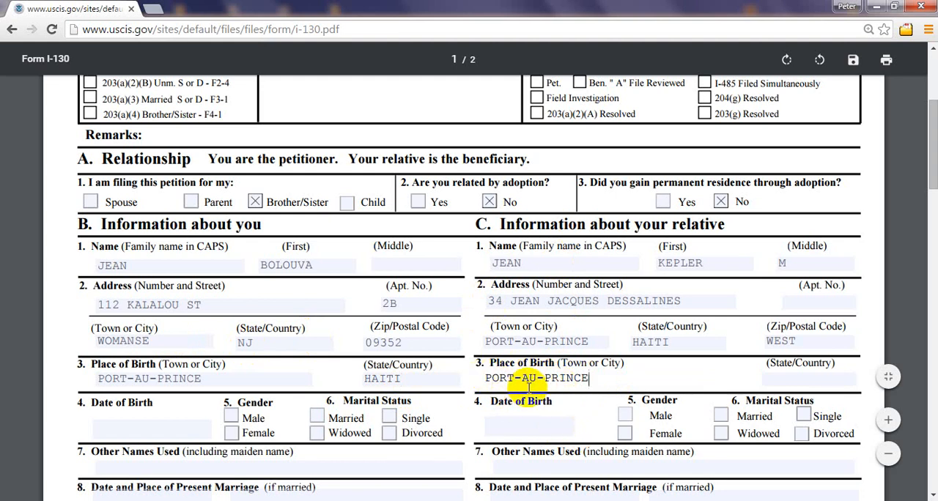
left_click(785, 379)
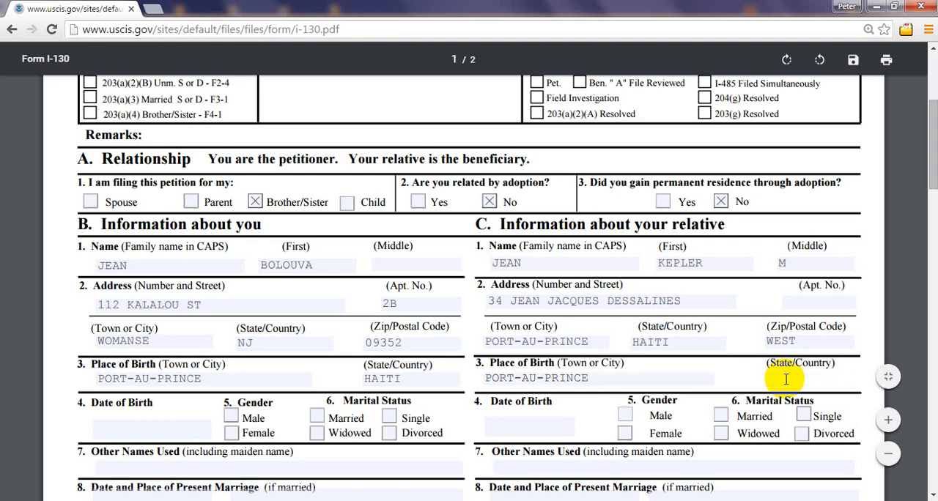
type("HAITI")
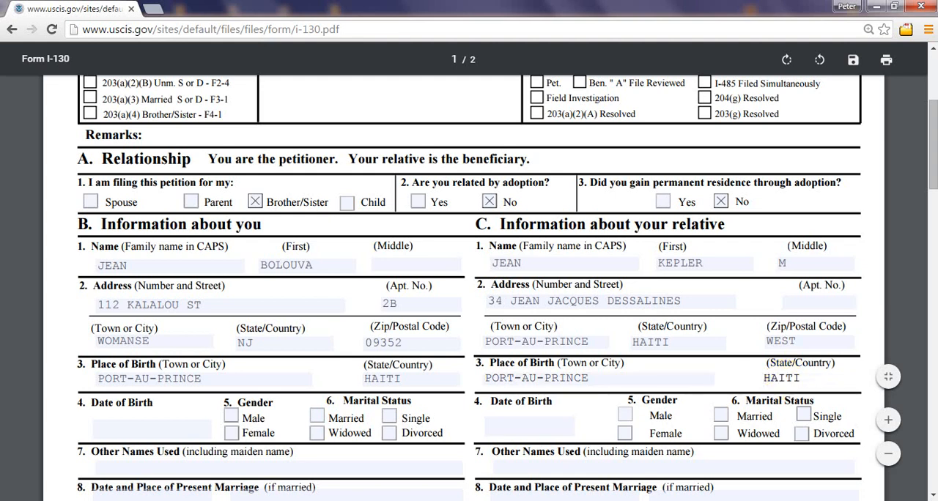
Step: Enter the petitioner's date of birth in section B in month/day/year format with a four-digit year
left_click_drag(932, 118, 931, 160)
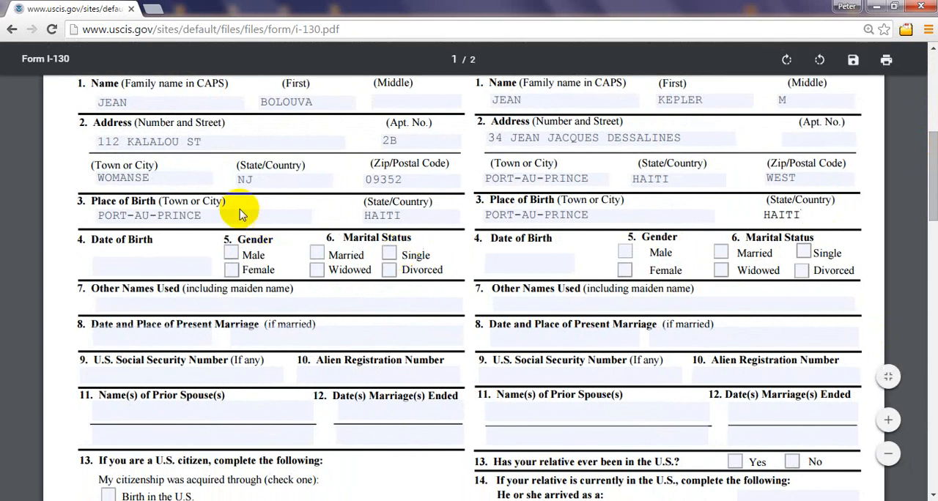
left_click_drag(933, 175, 934, 145)
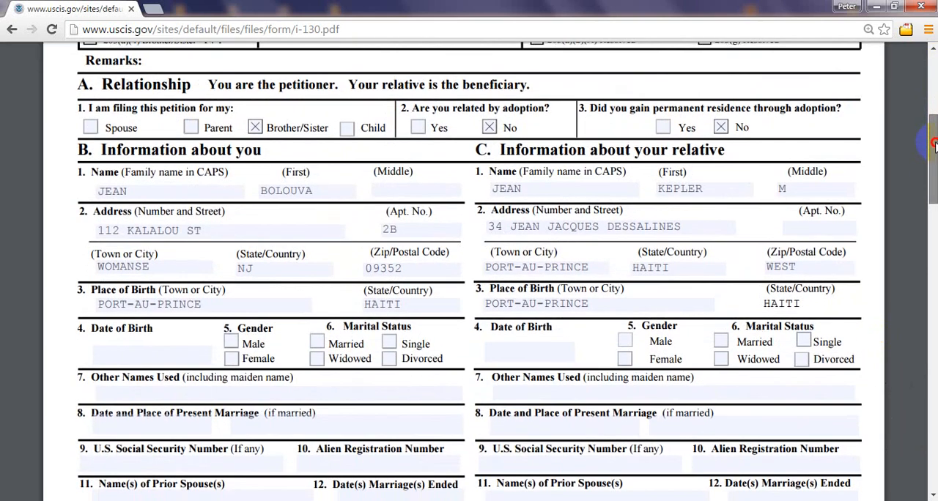
scroll(934, 145, "down", 4)
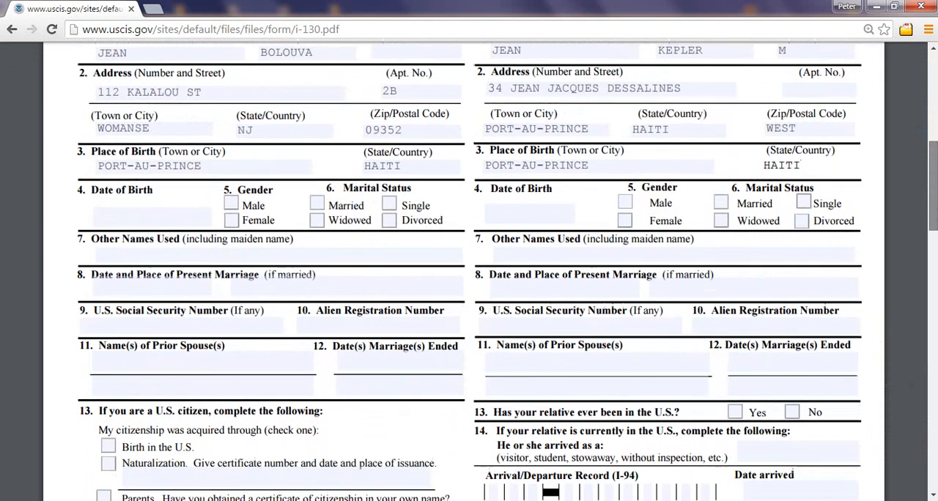
left_click_drag(934, 170, 934, 181)
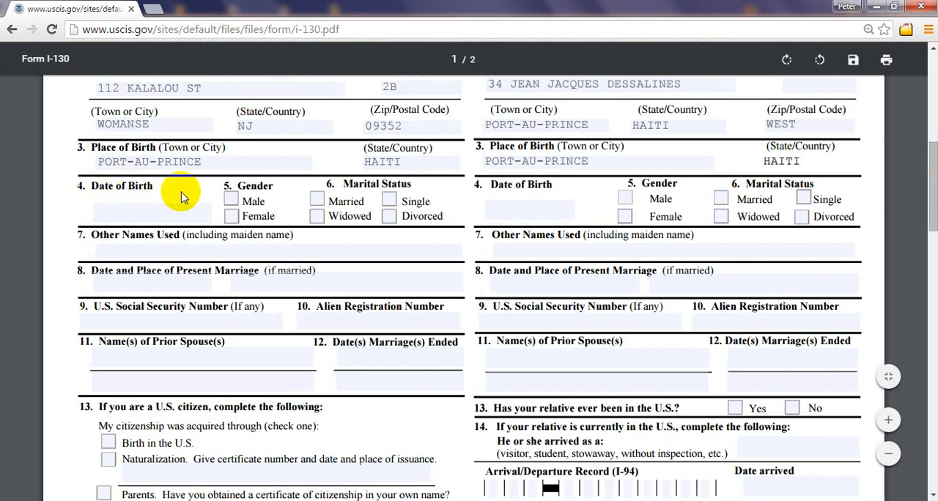
left_click(145, 212)
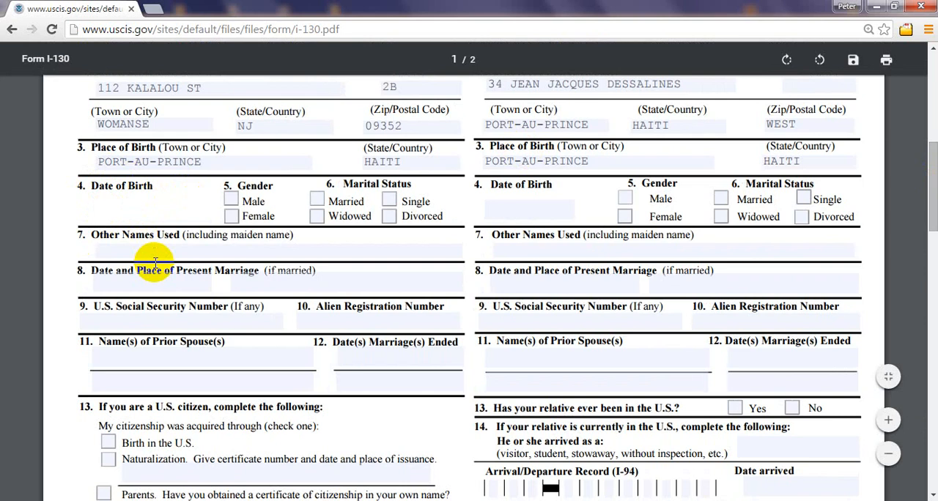
type("12/31/1901")
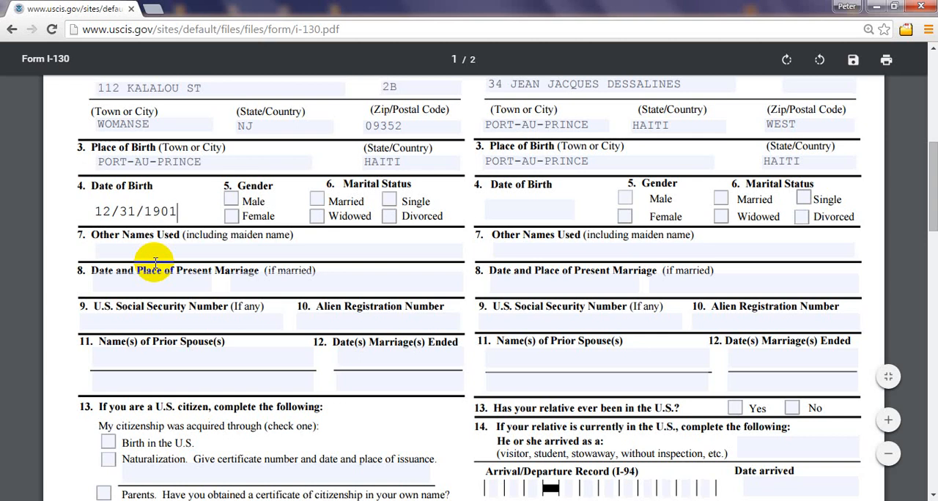
left_click_drag(180, 212, 59, 210)
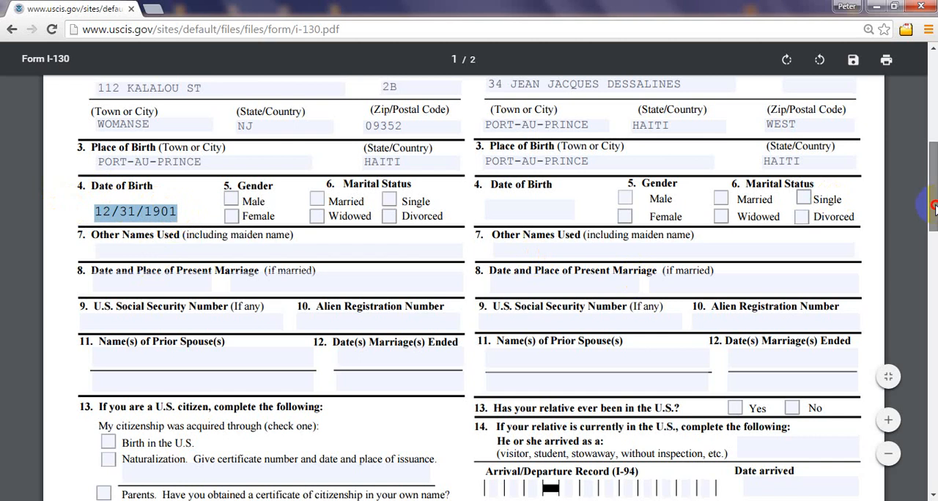
Step: Mark the petitioner's gender as Male in section B
mouse_move(932, 207)
left_mouse_down()
mouse_move(933, 186)
mouse_move(933, 203)
left_mouse_up()
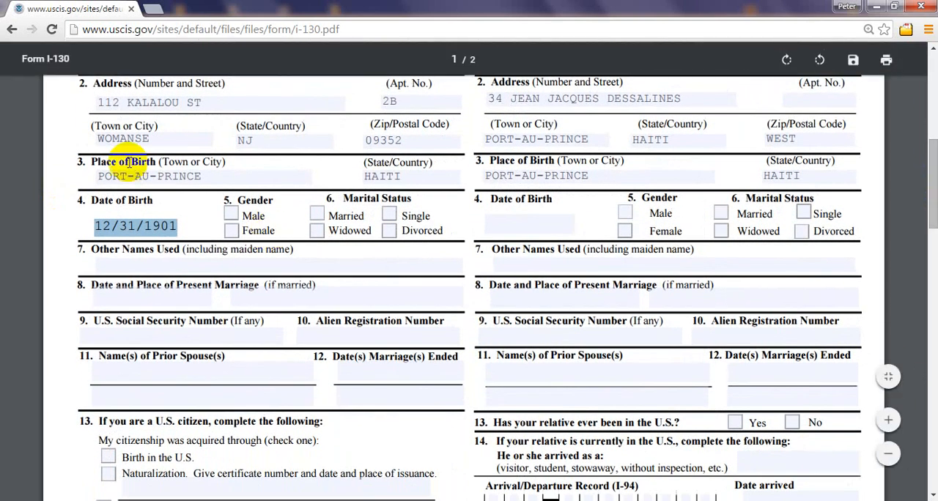
left_click(231, 216)
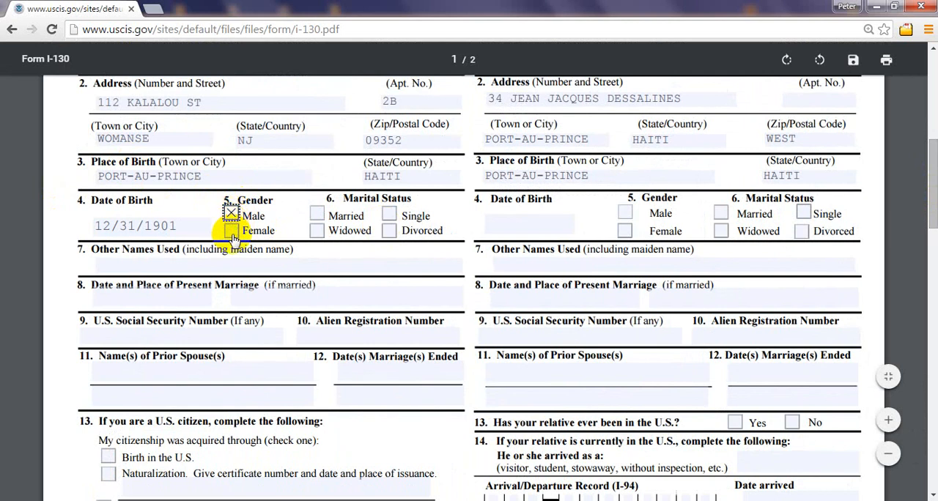
left_click(317, 217)
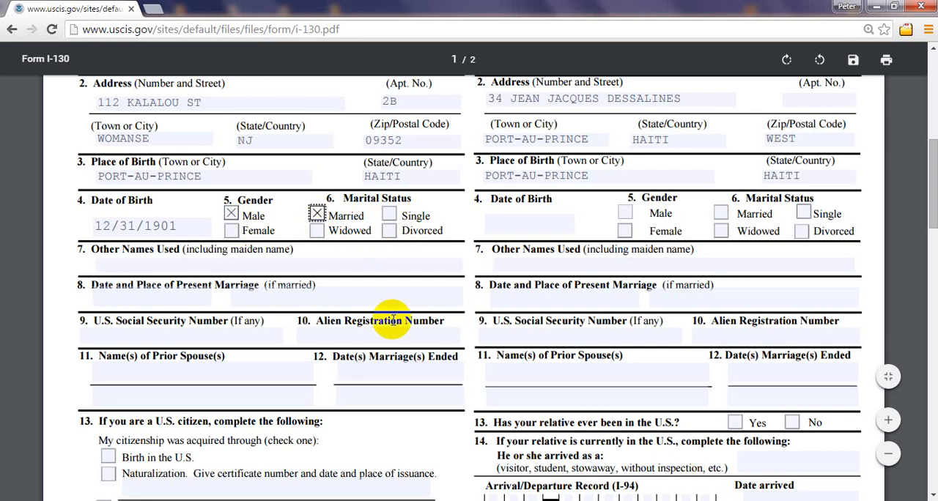
left_click(316, 213)
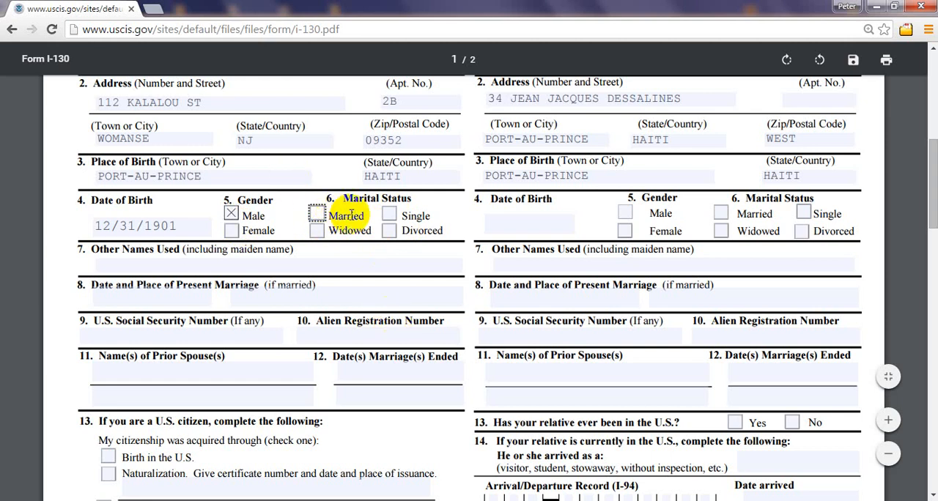
left_click(390, 218)
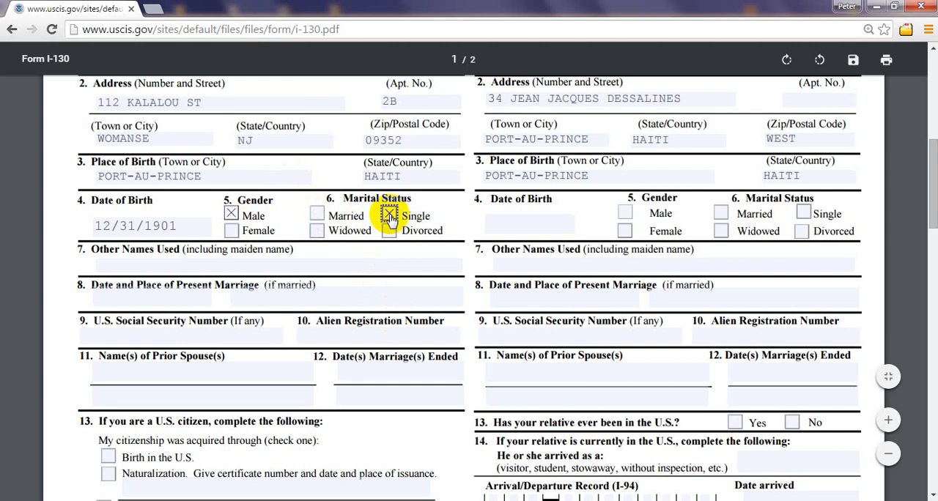
left_click(317, 215)
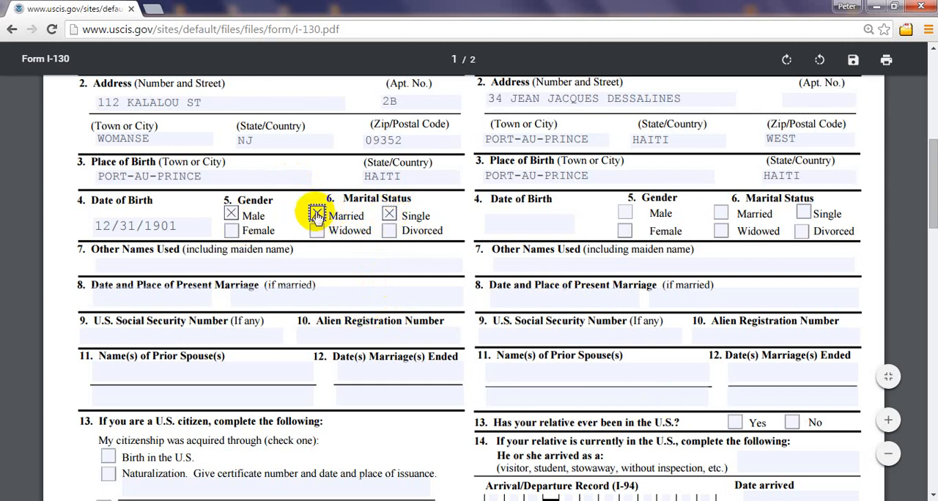
left_click(316, 214)
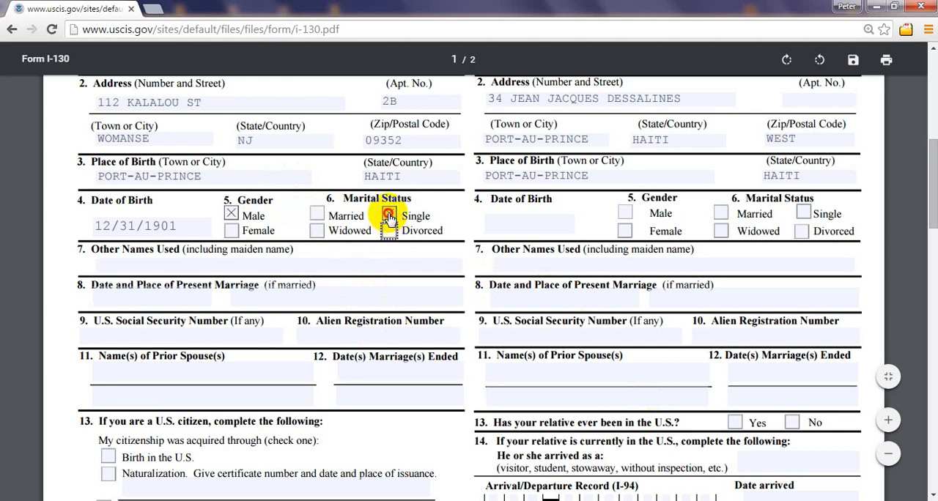
left_click(388, 214)
left_click(316, 230)
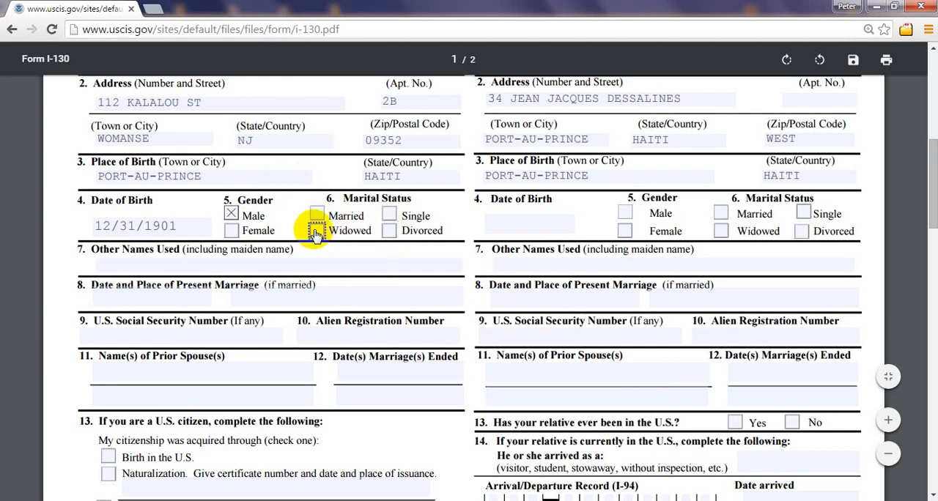
left_click(317, 214)
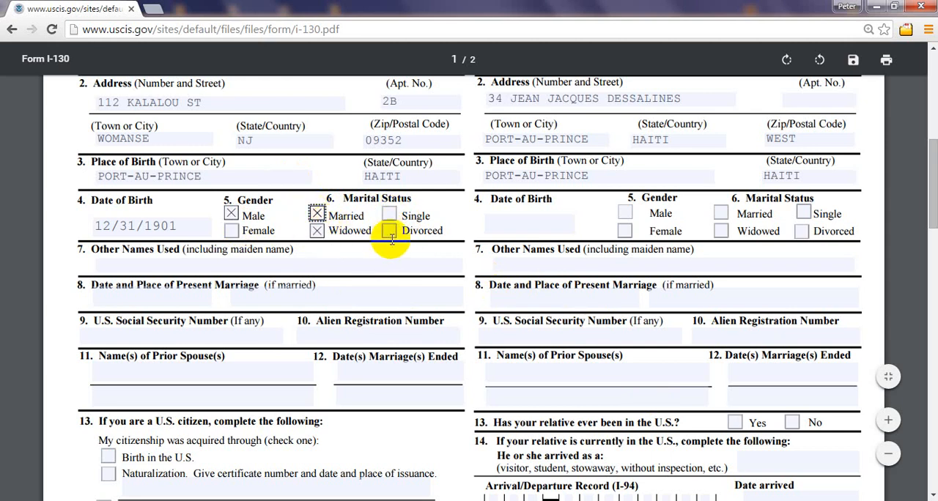
left_click(315, 214)
left_click(317, 233)
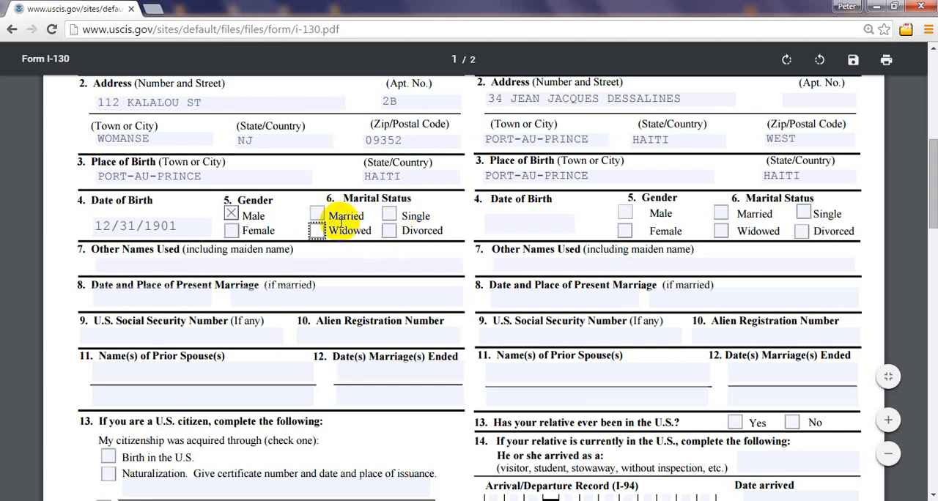
left_click(315, 214)
left_click(317, 232)
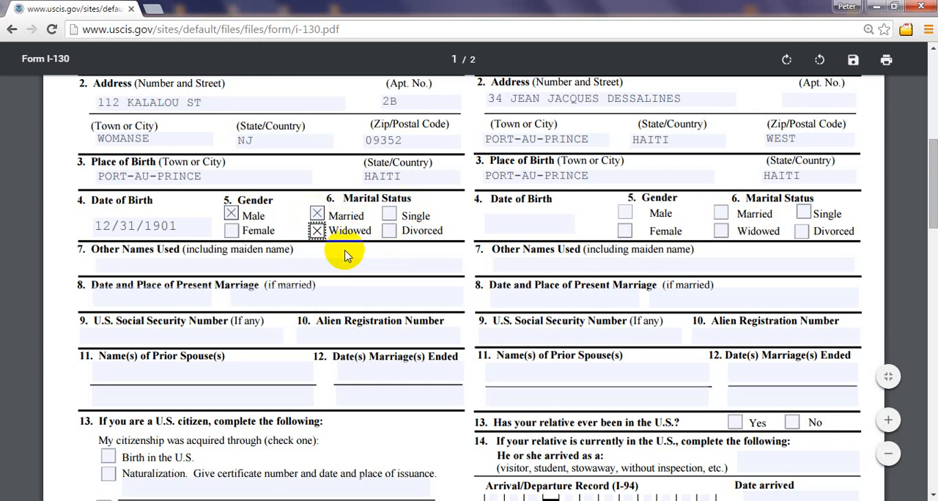
left_click(317, 231)
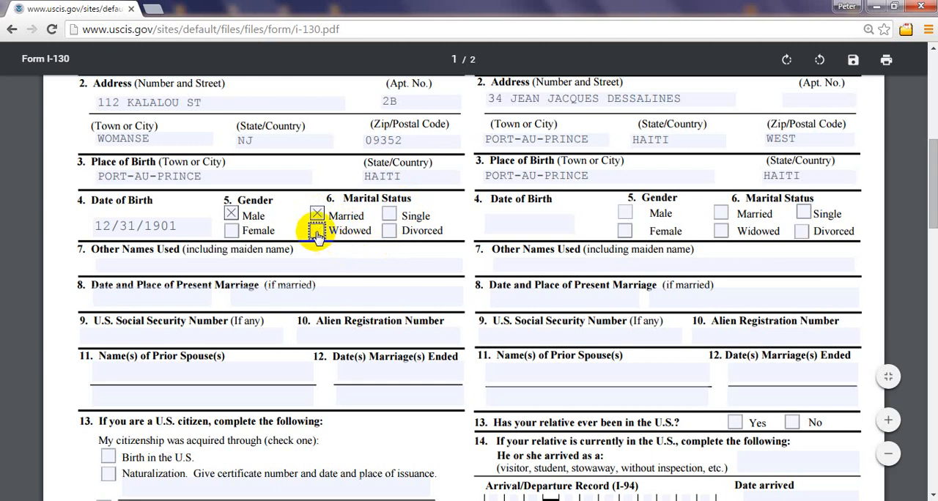
left_click(315, 214)
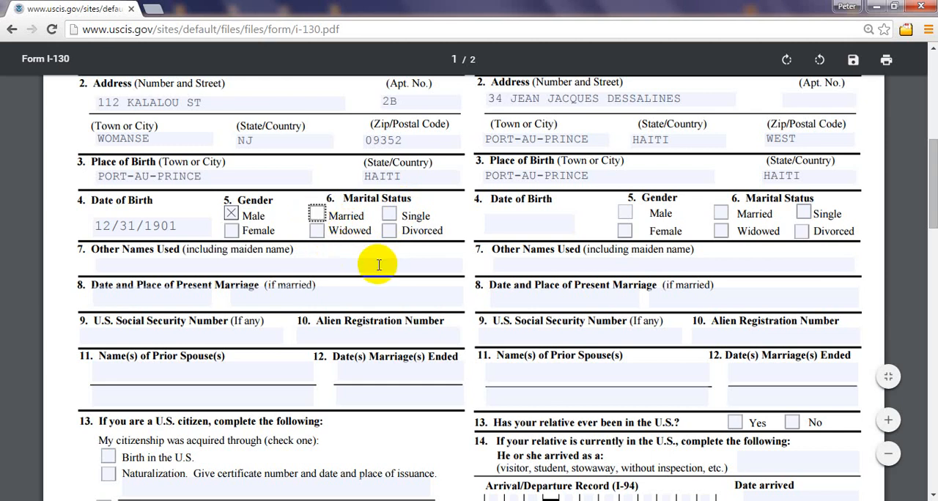
left_click(317, 214)
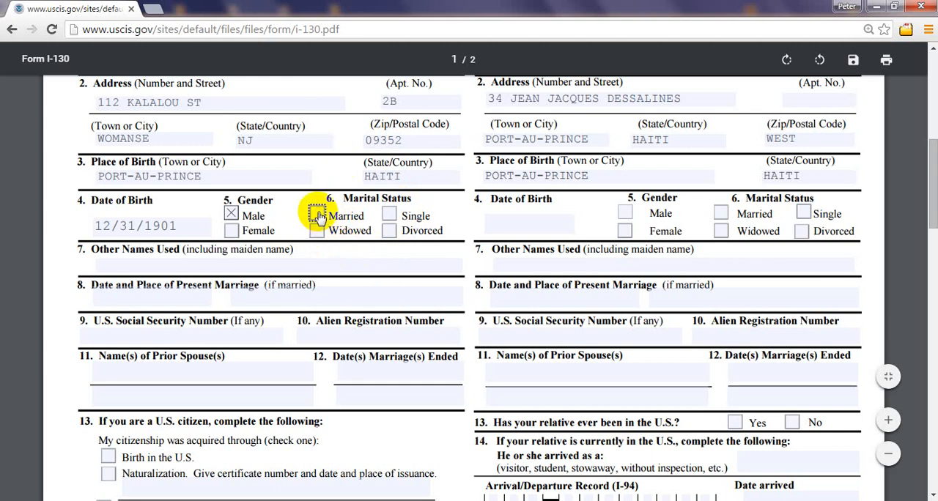
left_click(317, 214)
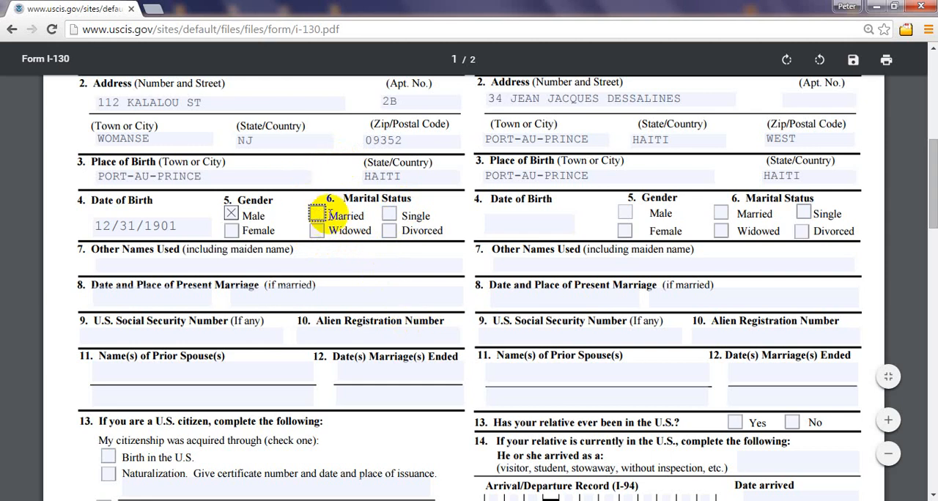
left_click(388, 216)
left_click(388, 214)
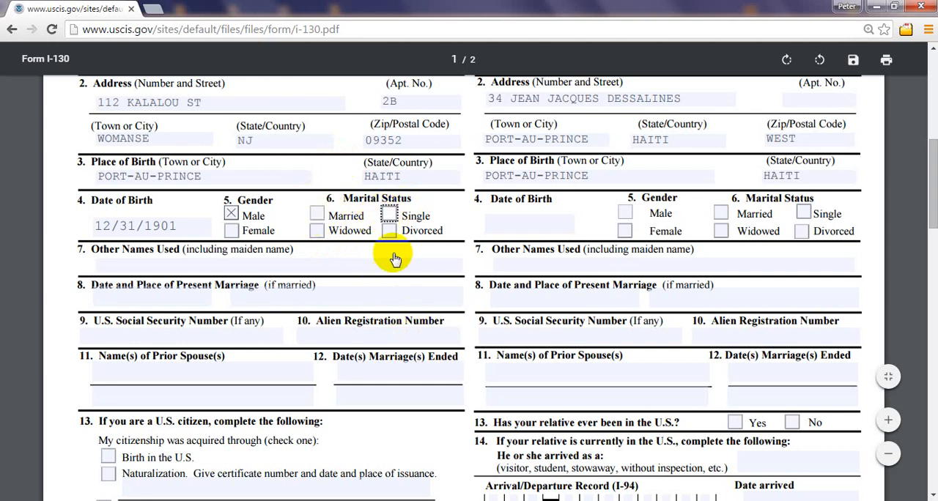
left_click(388, 230)
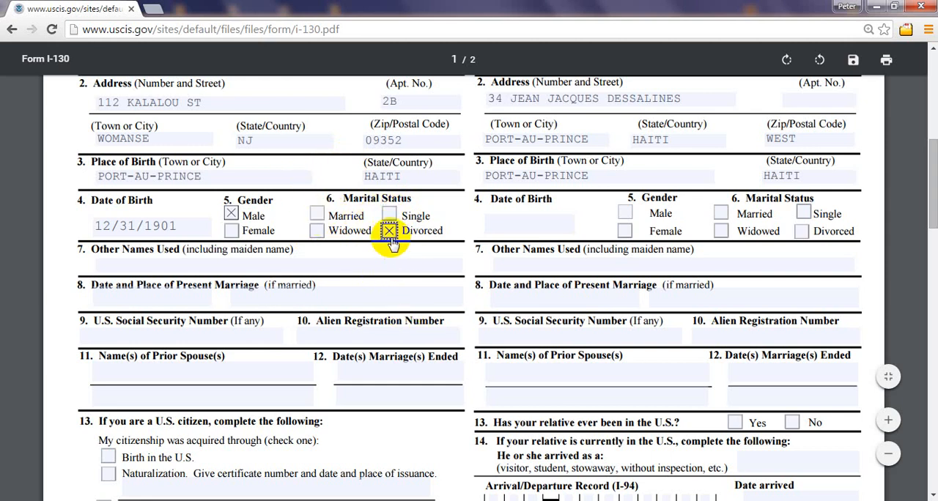
left_click(389, 230)
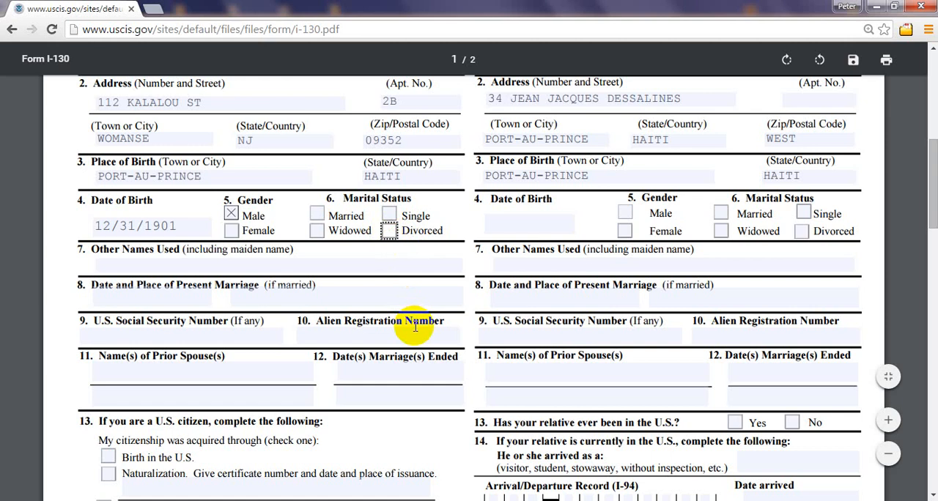
Step: Set the petitioner's marital status in section B to Married only, leaving Widowed unmarked
left_click(317, 233)
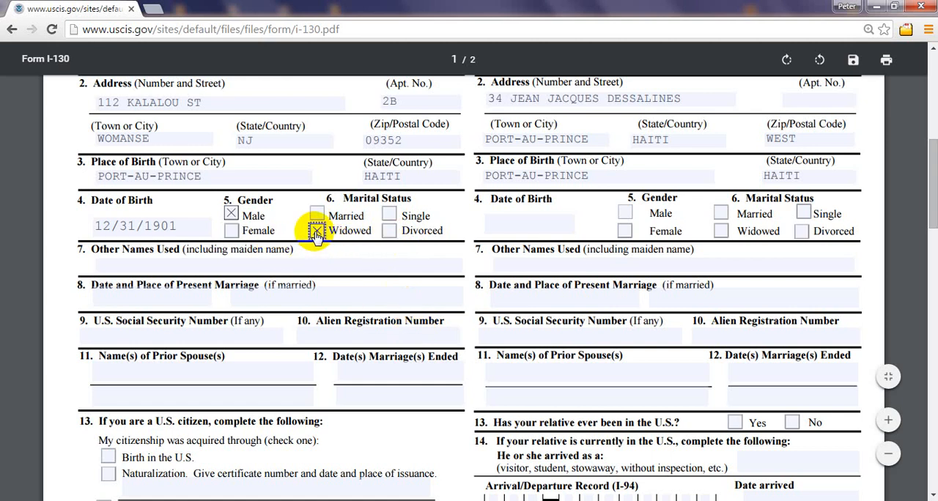
left_click(315, 214)
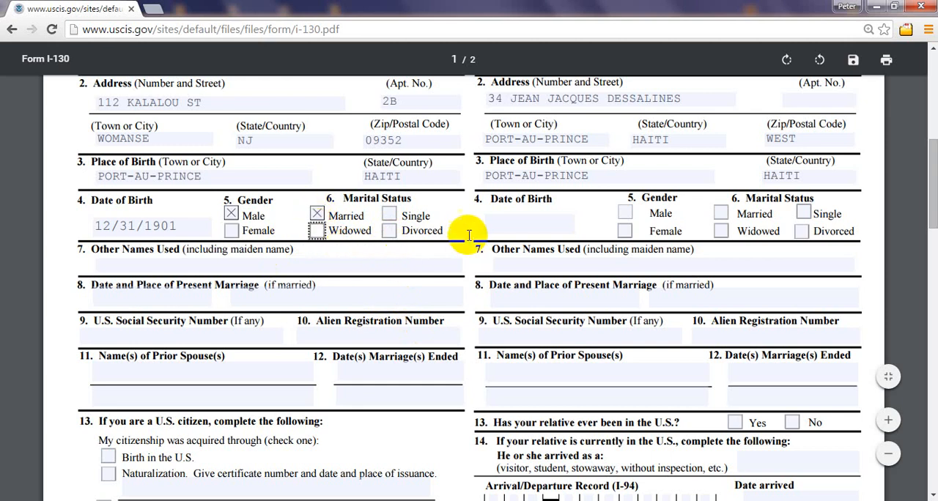
left_click(444, 210)
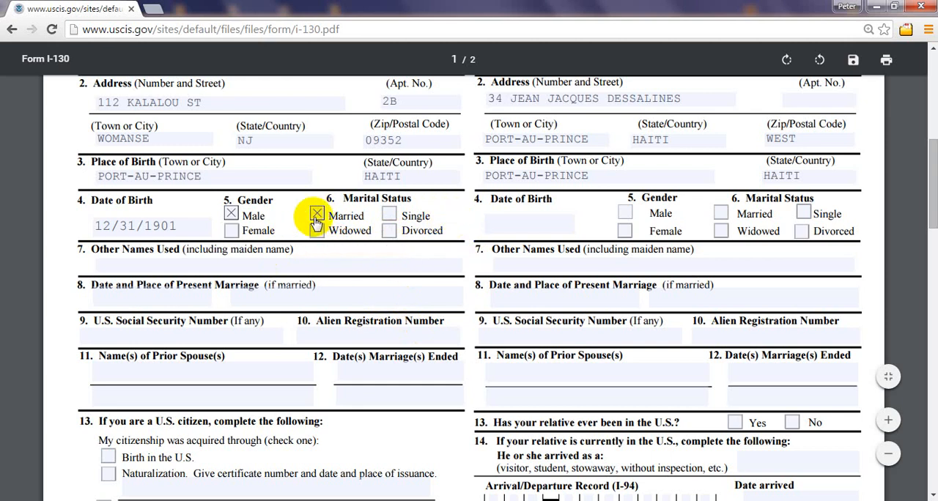
Step: Enter the relative's date of birth in section C in month/day/year format with a four-digit year
left_click(513, 224)
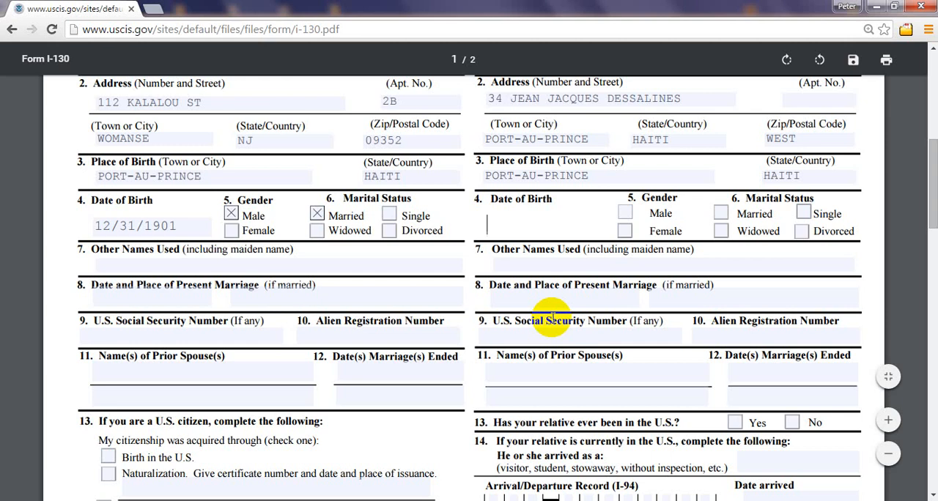
type("11")
type("/")
type("29")
type("/1")
type("9")
type("0")
type("6")
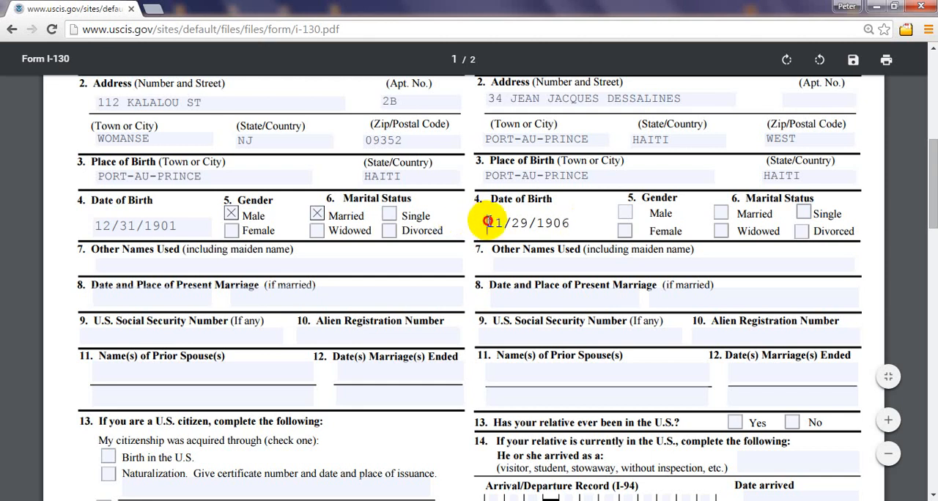
Step: Mark the relative's gender as Male only in section C, leaving Female unmarked
left_click_drag(486, 221, 577, 219)
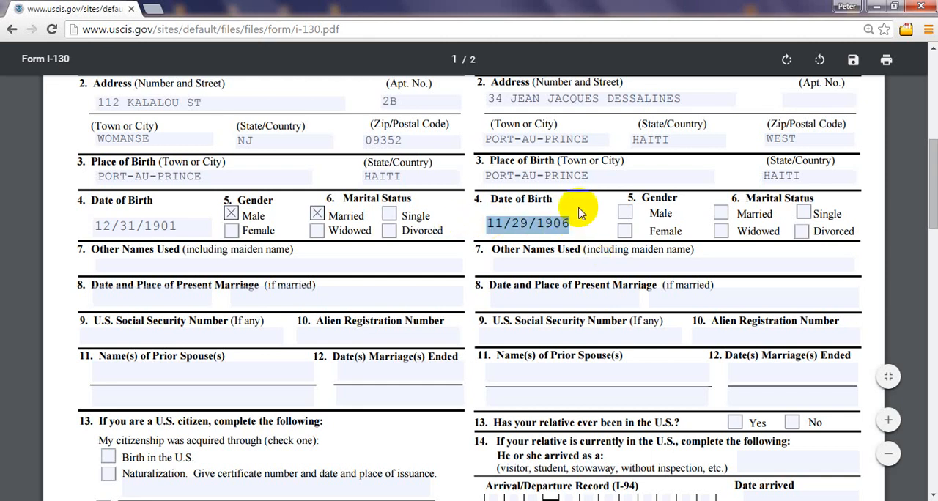
left_click(580, 211)
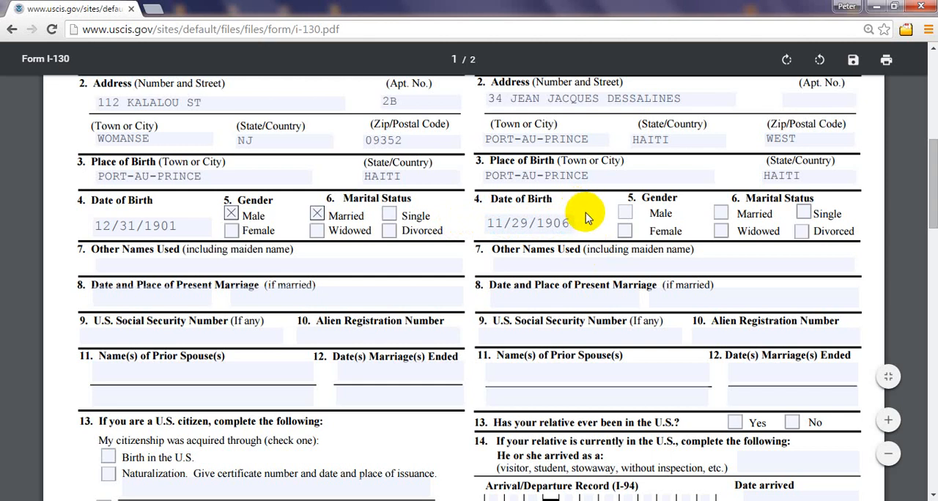
left_click(625, 214)
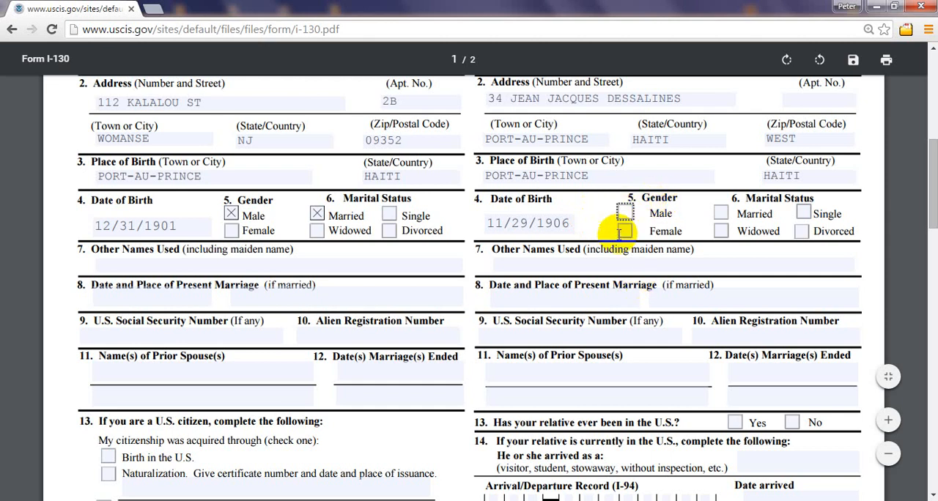
left_click(624, 232)
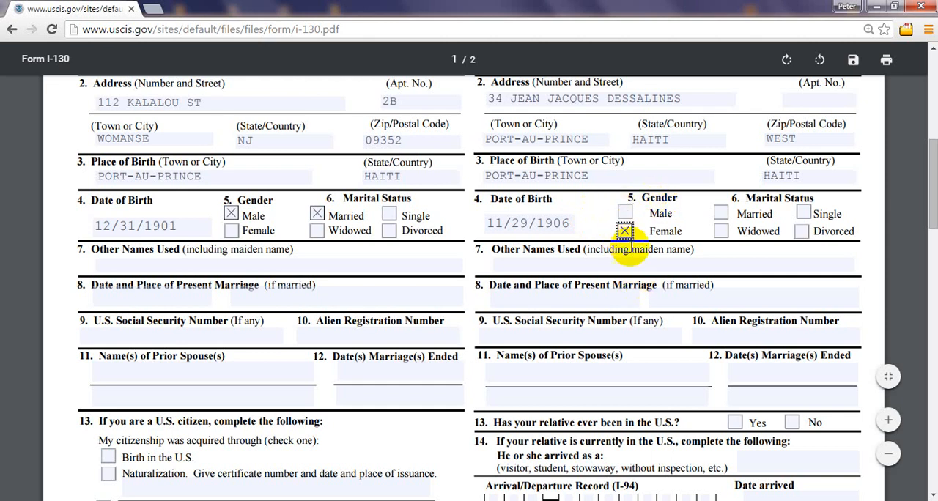
left_click(624, 233)
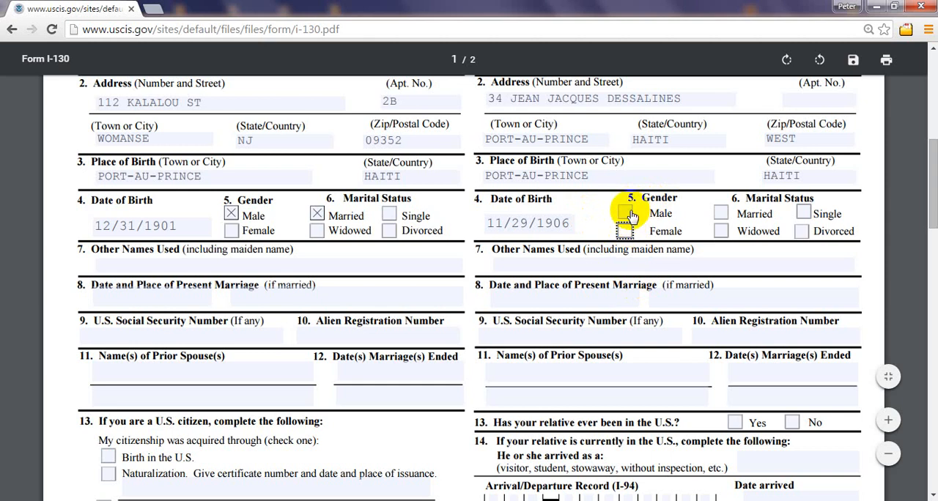
left_click(626, 213)
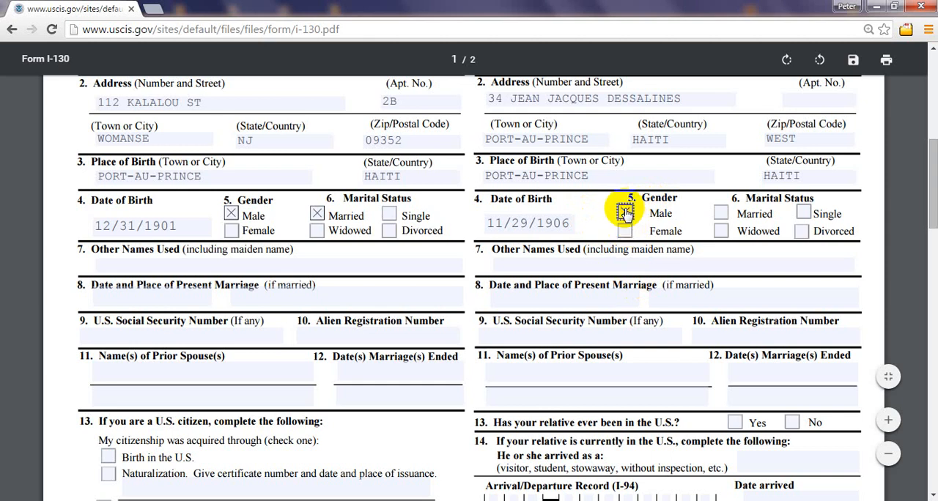
Step: Set the relative's marital status in section C to Single only, leaving Married and Divorced unmarked
left_click(804, 213)
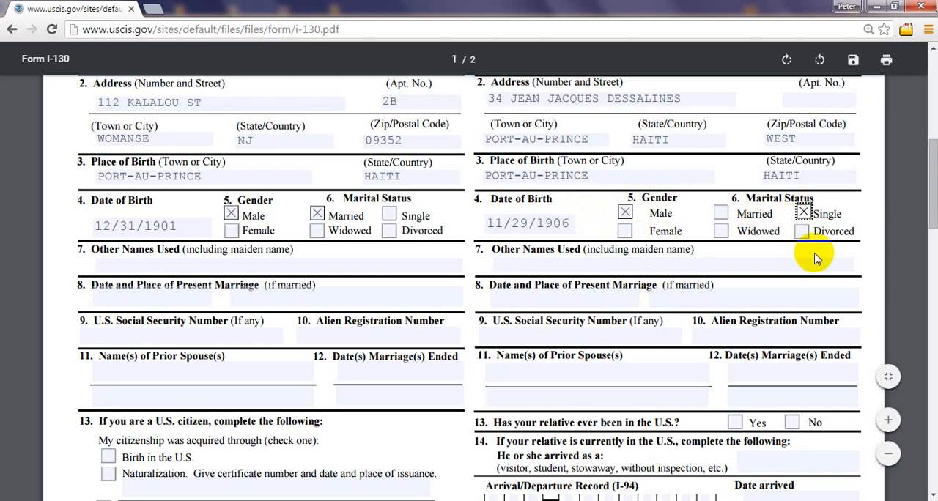
left_click(803, 214)
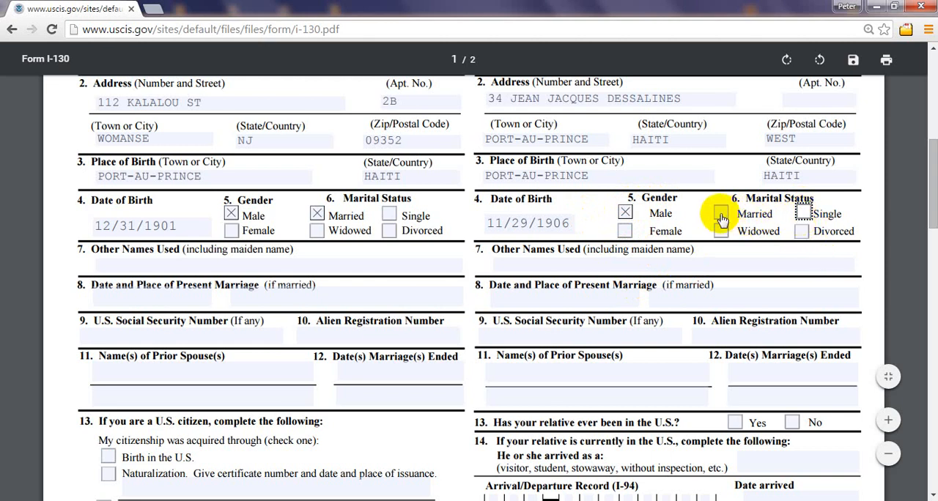
left_click(720, 213)
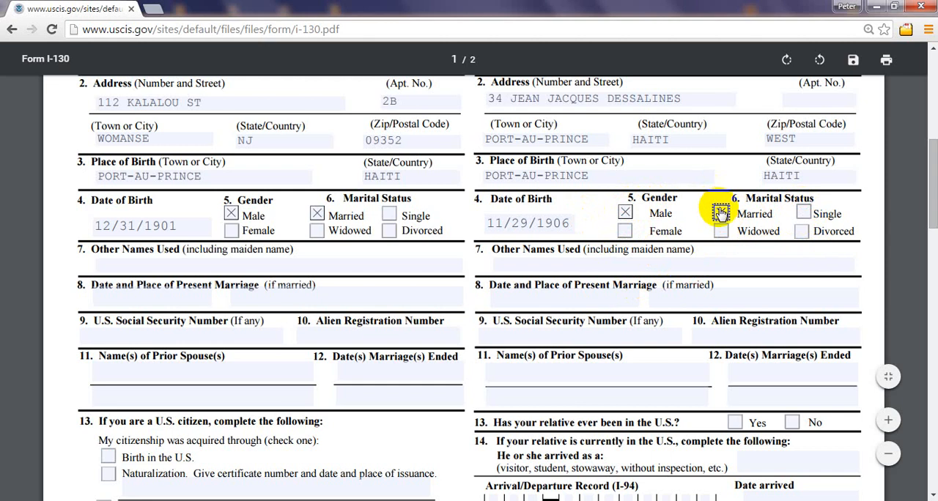
left_click(721, 213)
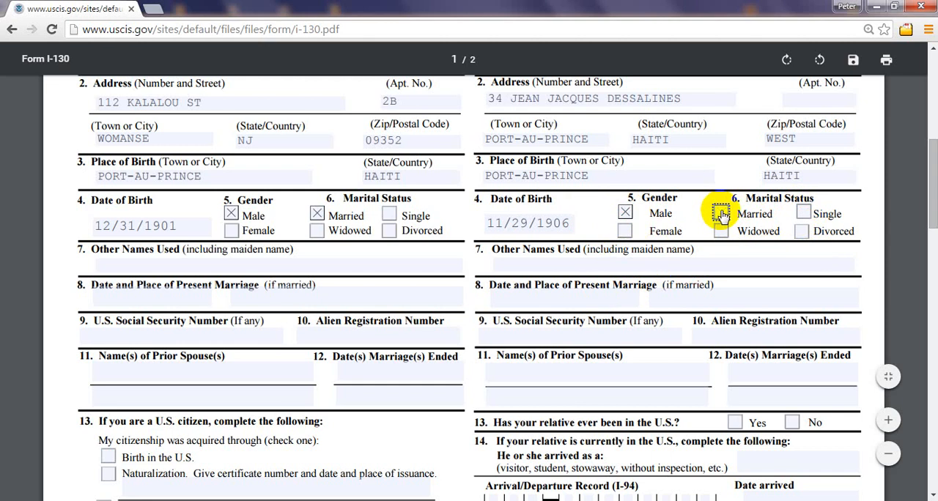
left_click(802, 231)
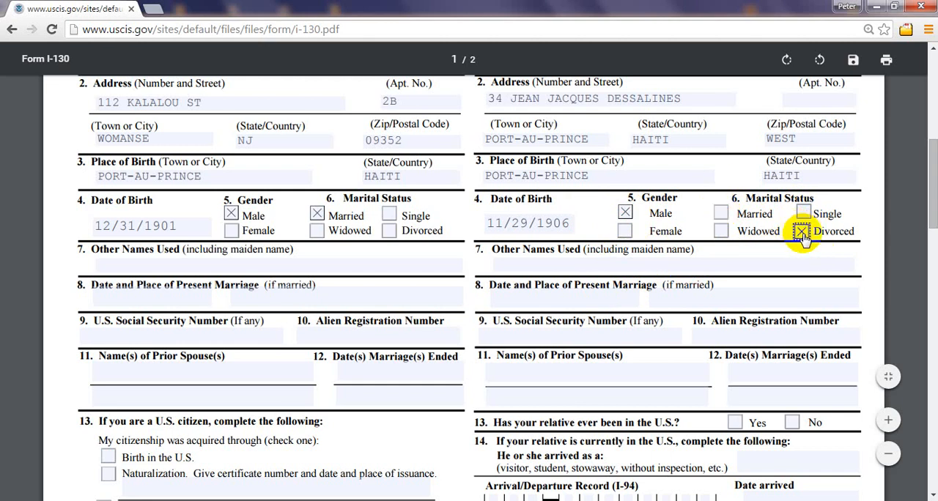
left_click(803, 212)
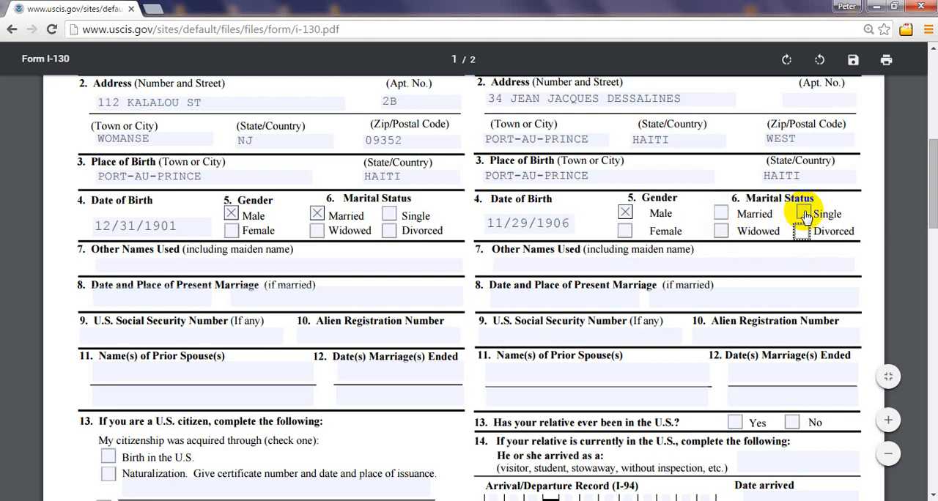
Step: Enter N/A for the petitioner's other names used in section B, item 7
scroll(862, 288, "down", 2)
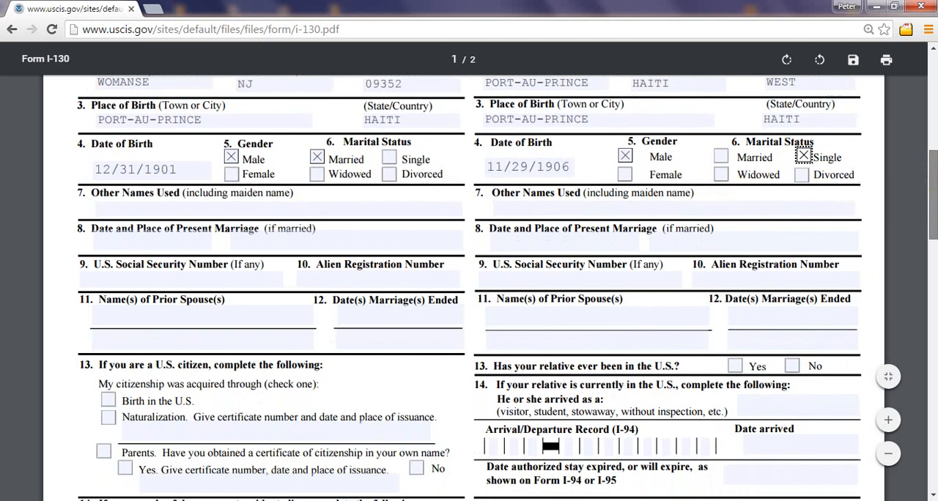
scroll(802, 172, "up", 1)
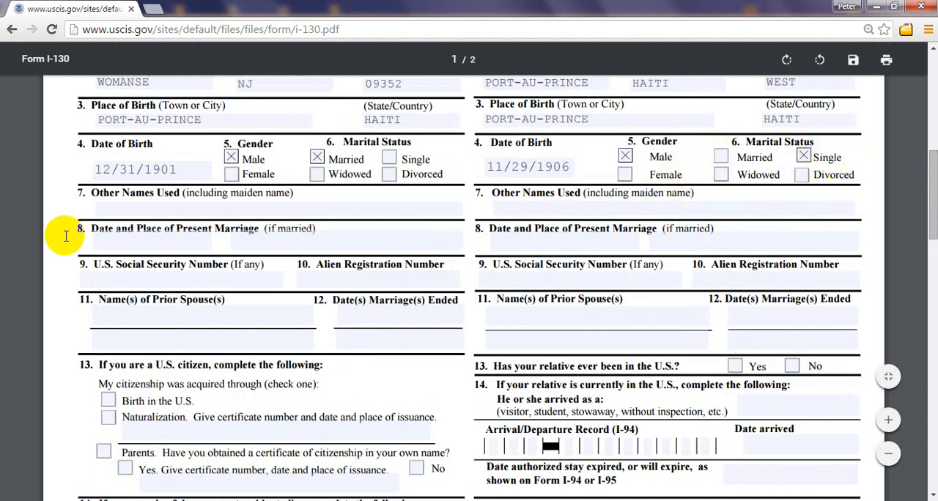
left_click(168, 201)
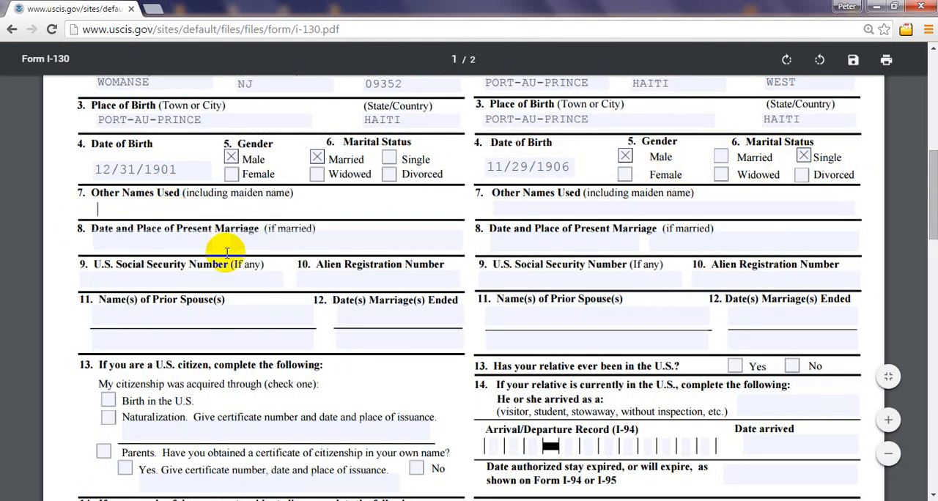
type("N/A")
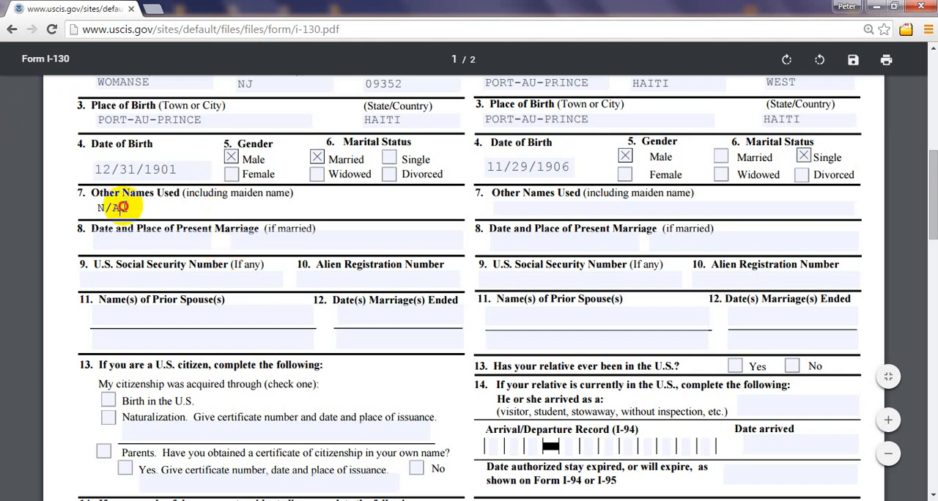
left_click_drag(121, 206, 81, 207)
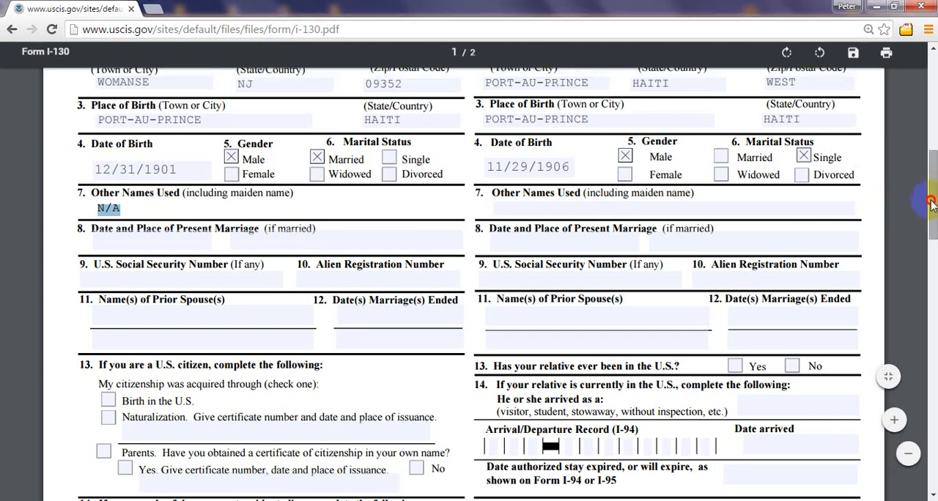
scroll(930, 201, "up", 2)
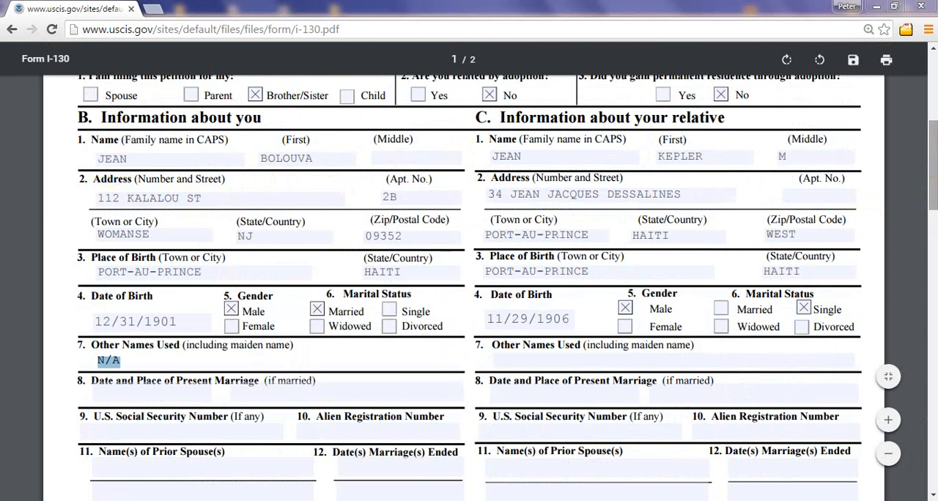
scroll(469, 271, "down", 3)
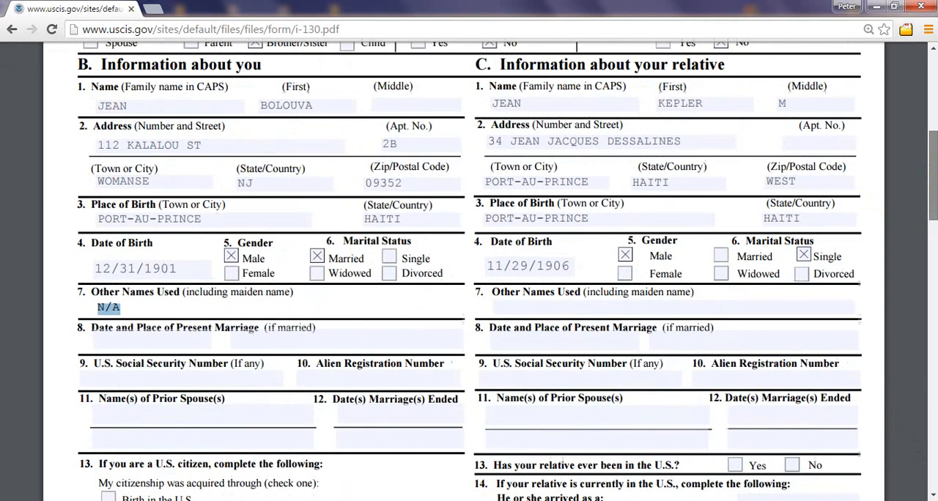
left_click(151, 241)
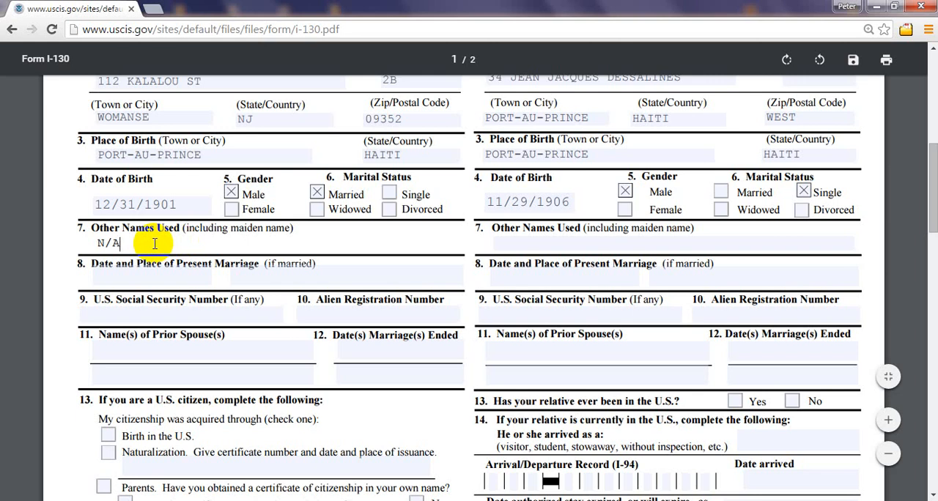
Step: Enter N/A for the relative's other names used in section C, item 7
left_click(568, 242)
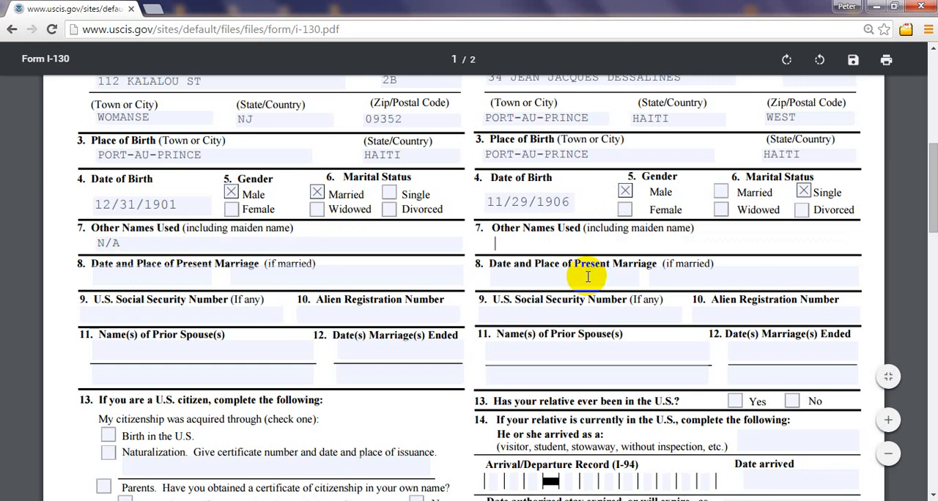
type("N/A")
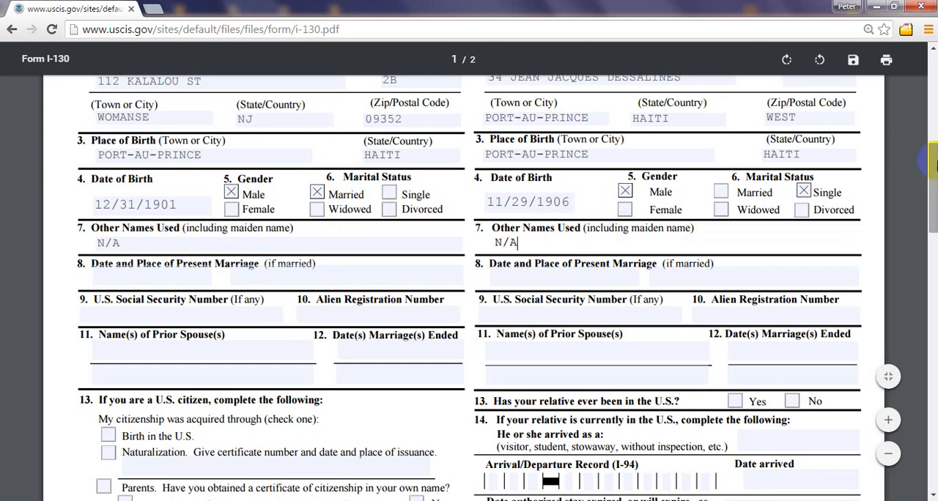
Step: Enter 10/4/1968 as the petitioner's date of present marriage in section B, item 8
scroll(934, 163, "up", 2)
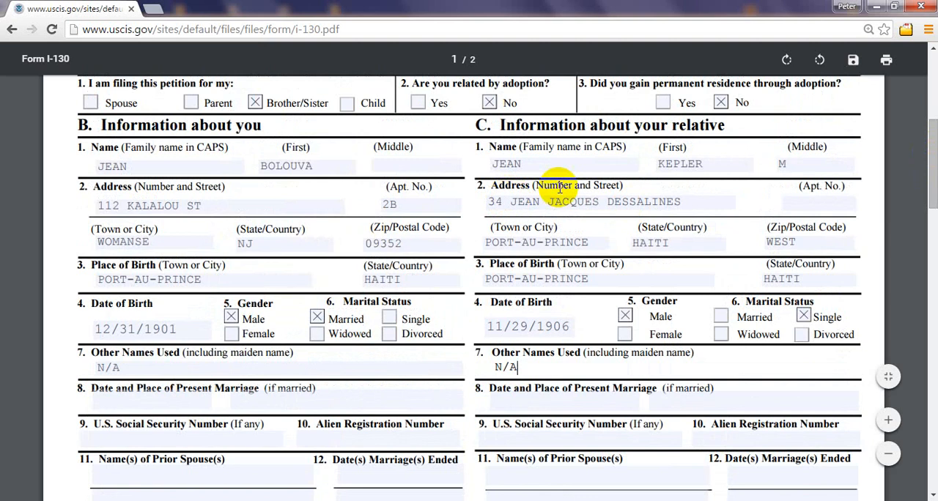
left_click_drag(933, 183, 936, 223)
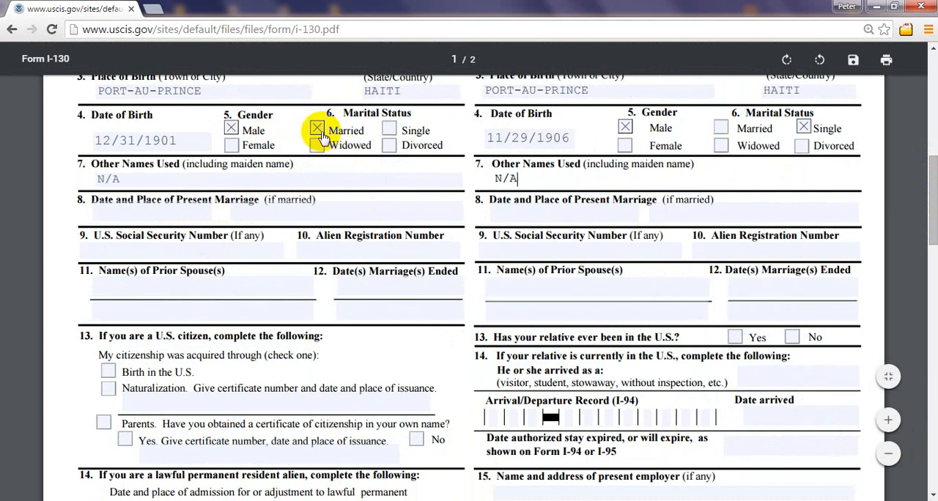
left_click(175, 215)
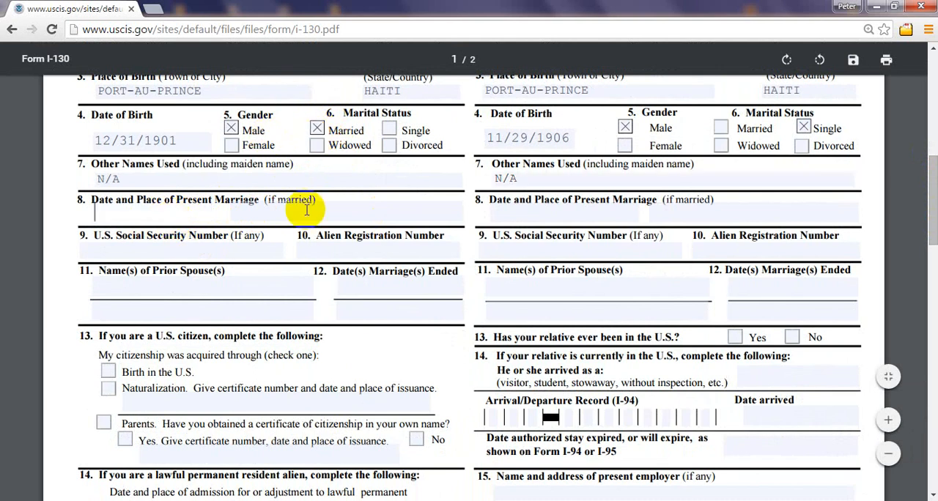
left_click_drag(934, 192, 935, 136)
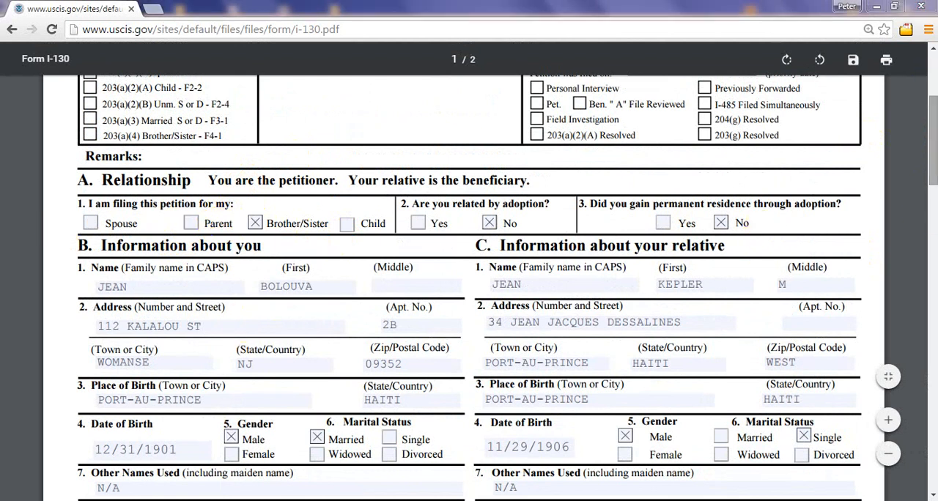
scroll(649, 247, "down", 4)
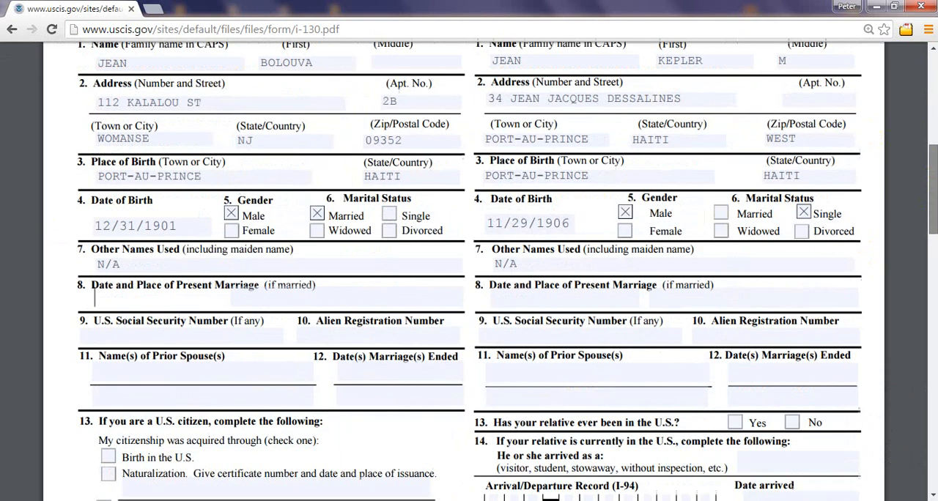
scroll(469, 271, "down", 1)
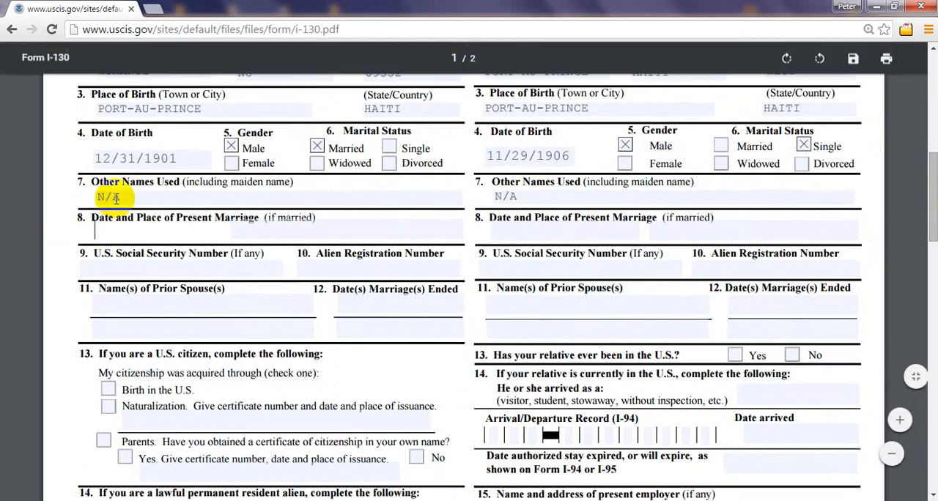
left_click(175, 236)
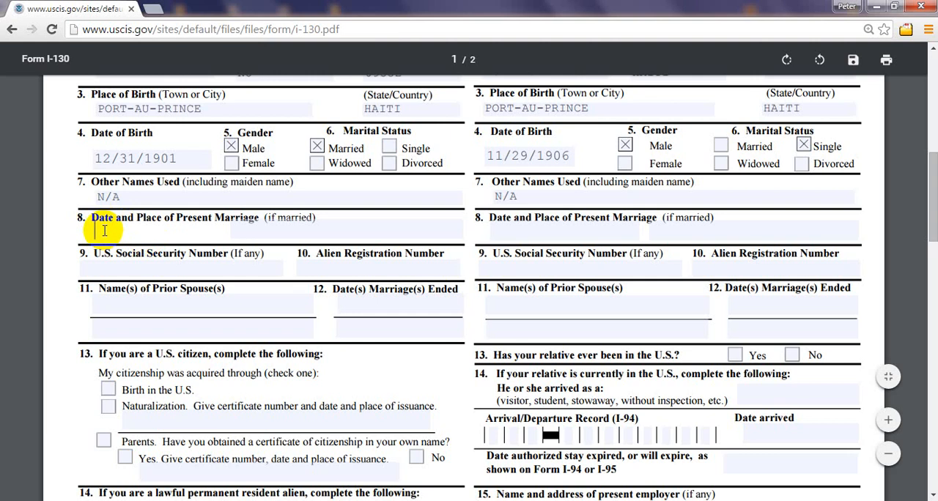
type("12")
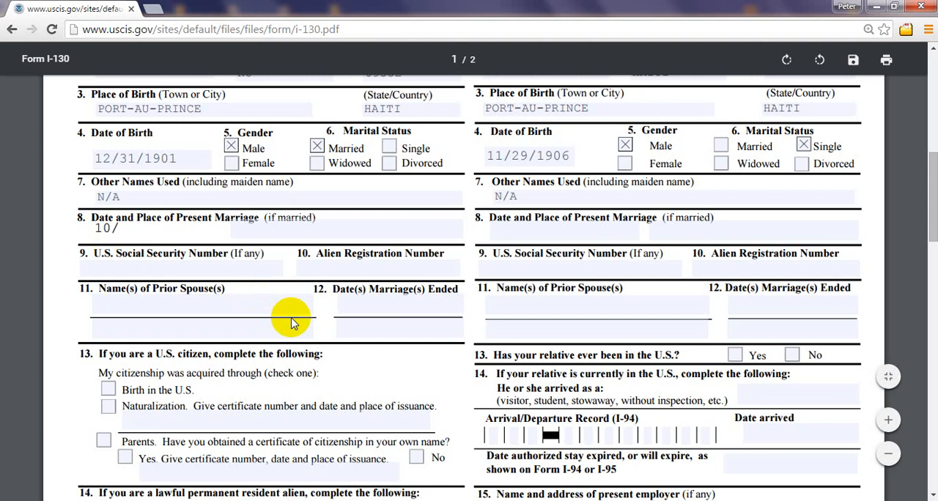
type("/4/1968")
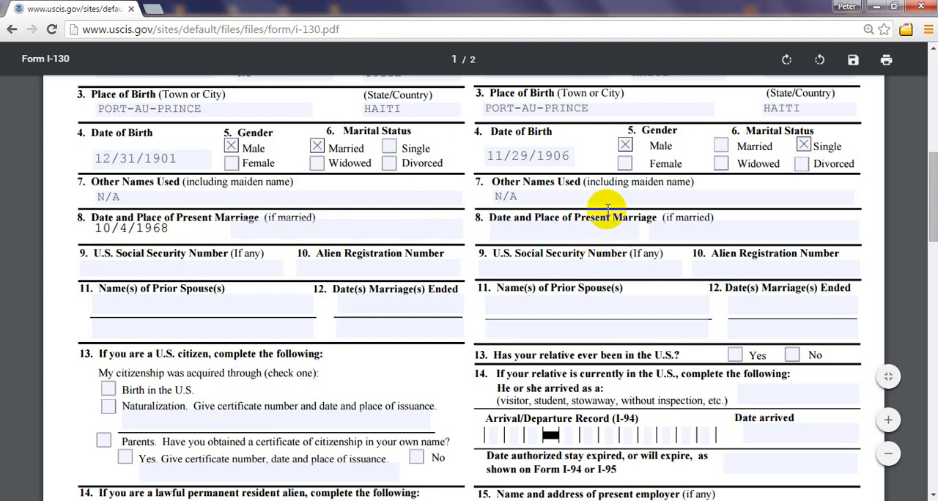
left_click(513, 228)
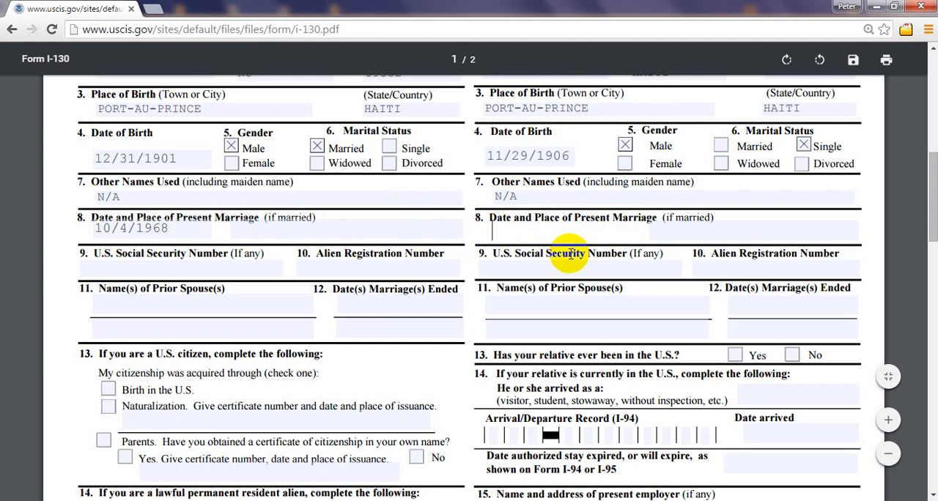
mouse_move(932, 200)
left_mouse_down()
mouse_move(934, 181)
mouse_move(935, 192)
left_mouse_up()
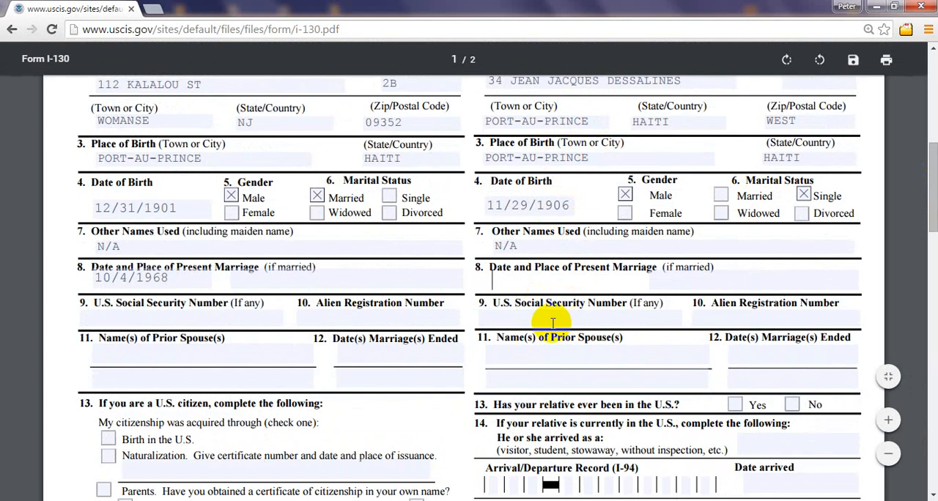
left_click(519, 279)
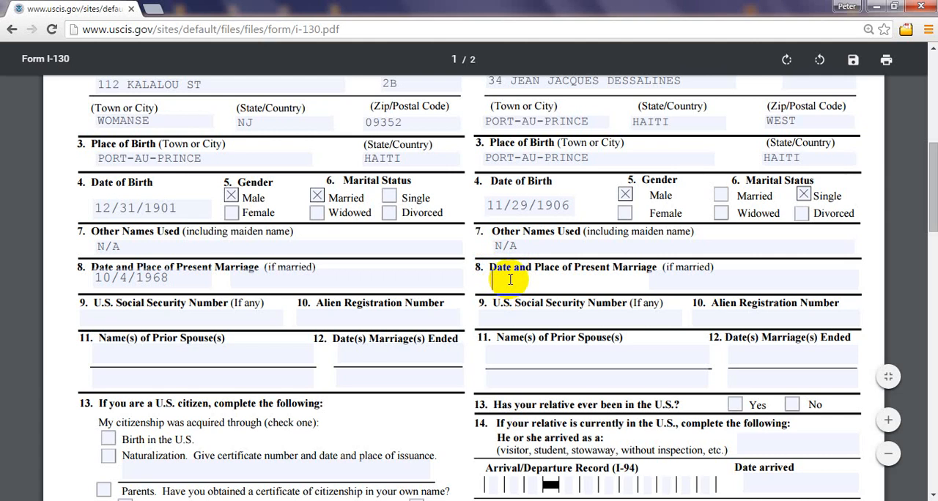
left_click(170, 280)
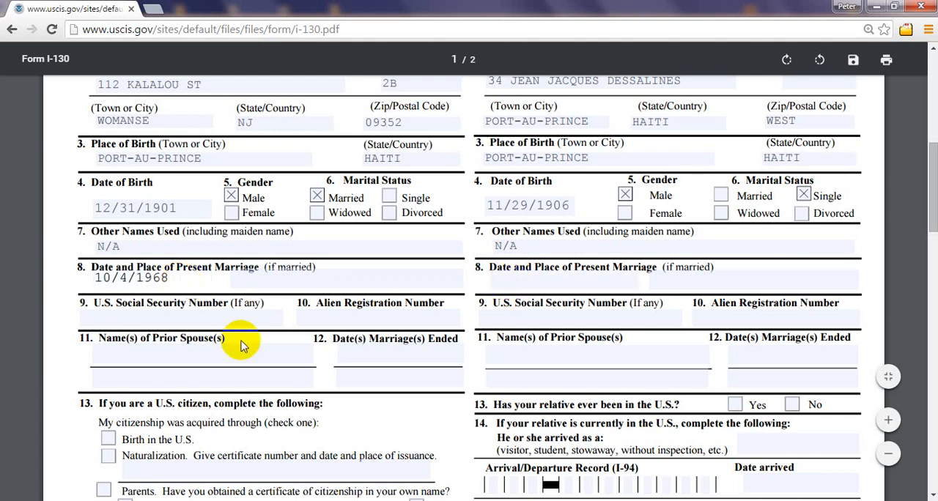
type("-")
type("MA")
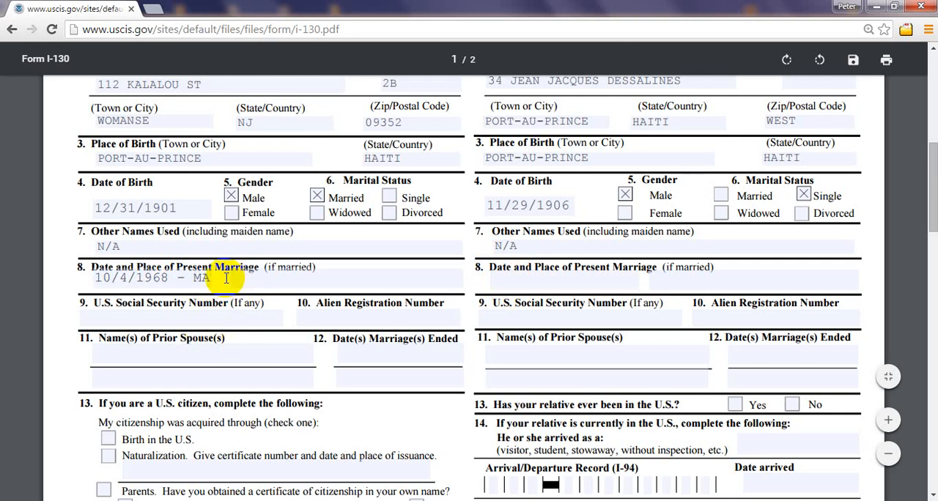
left_click(218, 279)
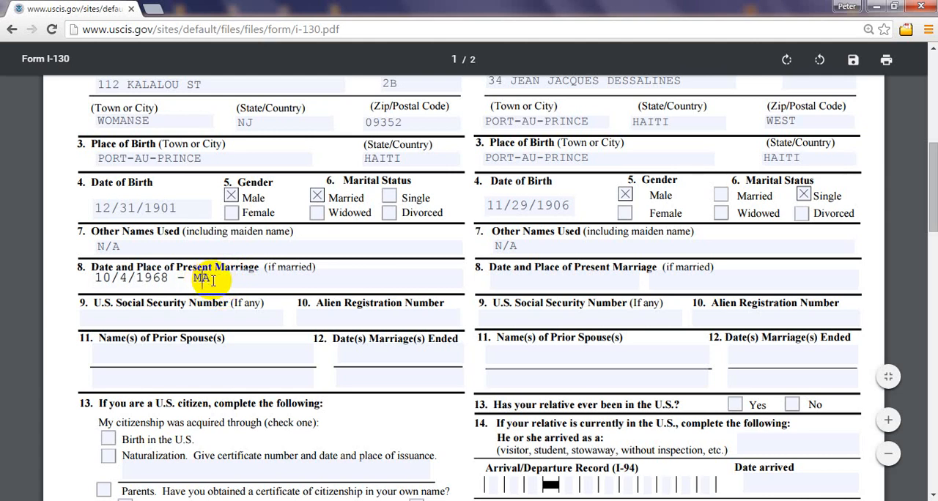
key("BackSpace")
key("BackSpace")
key("BackSpace")
key("BackSpace")
type("MARY")
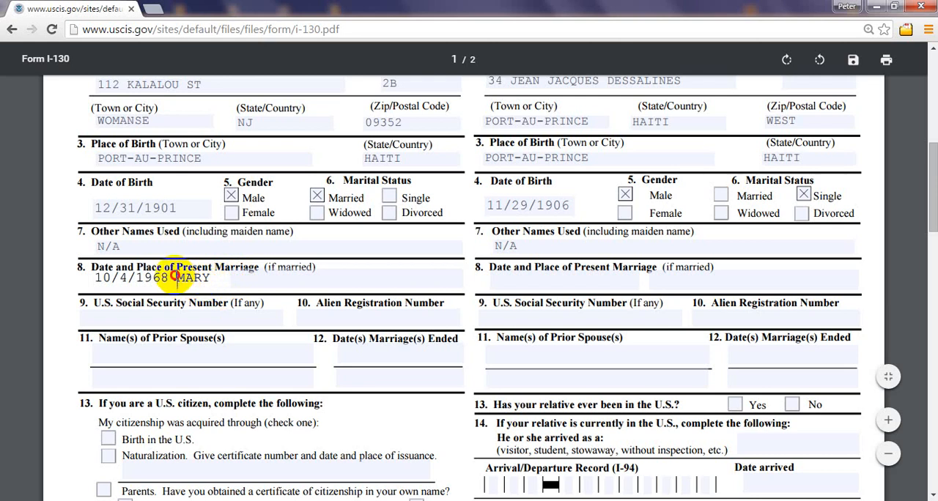
key("Delete")
key("Delete")
key("Delete")
key("Delete")
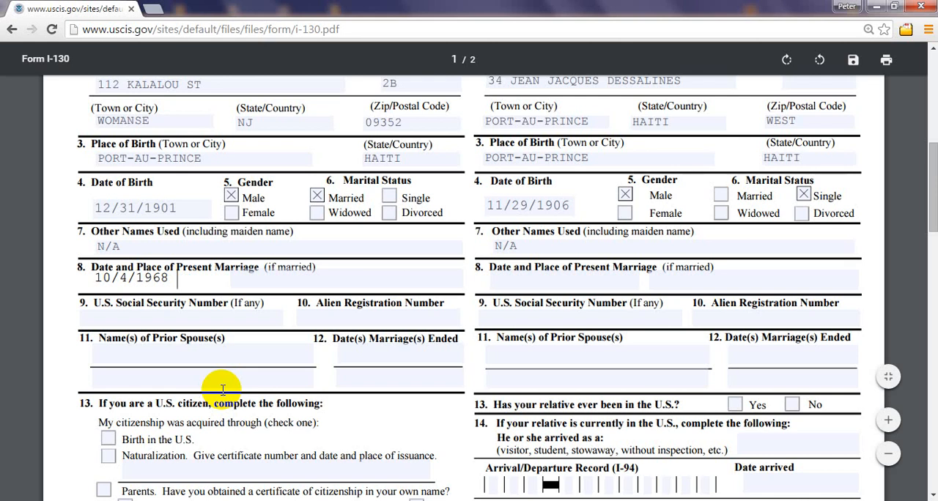
type("USA")
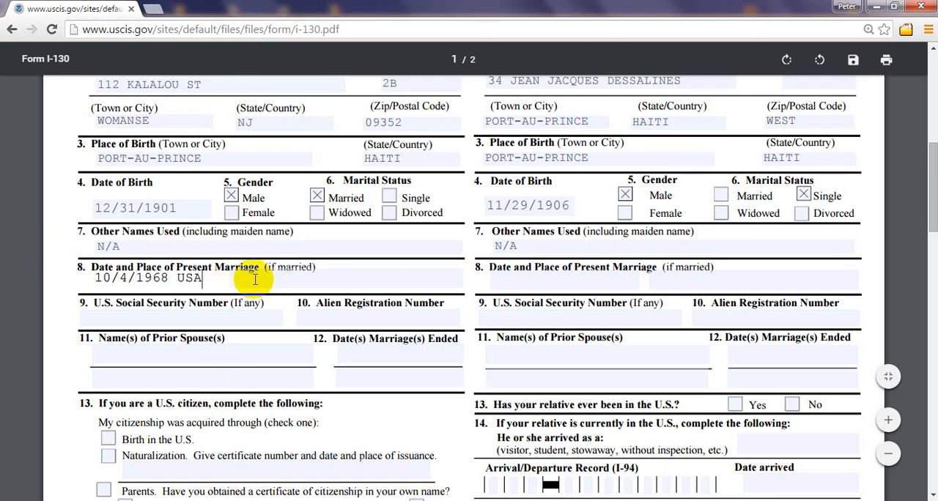
Step: Enter N/A for the relative's date and place of present marriage in section C, item 8
left_click(538, 275)
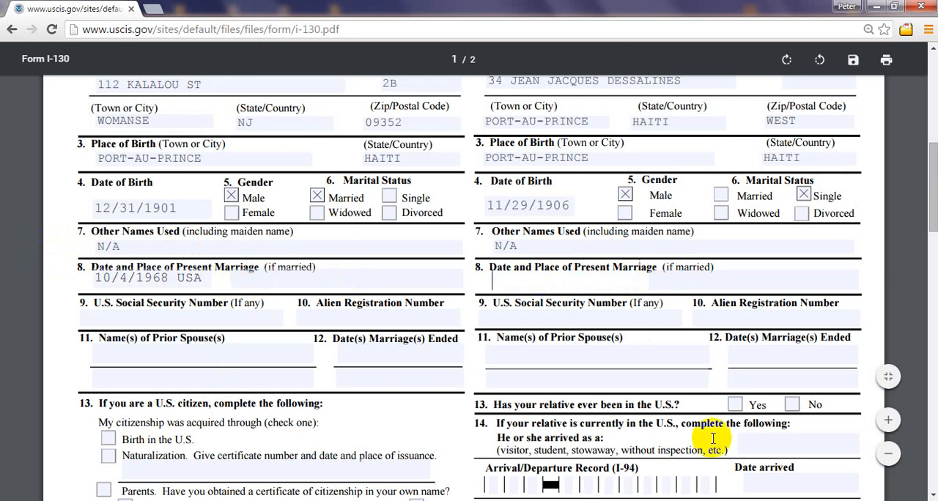
type("N/A")
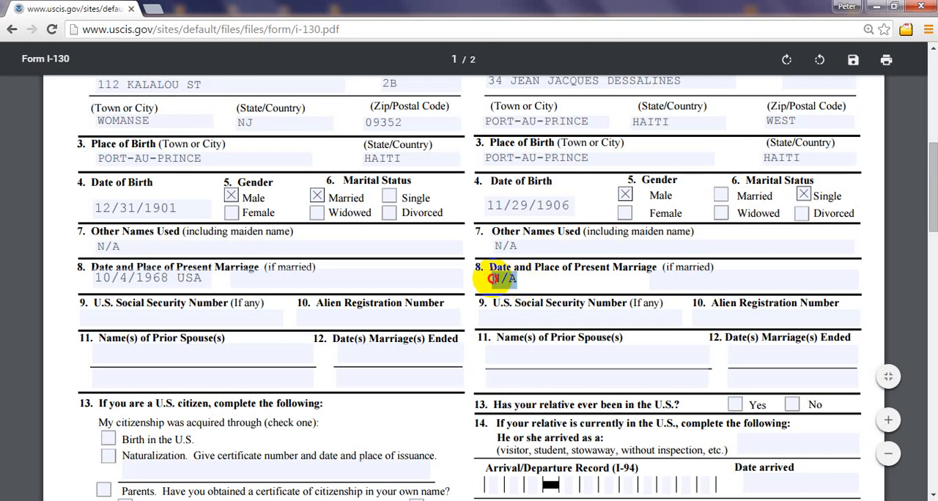
left_click_drag(479, 278, 536, 277)
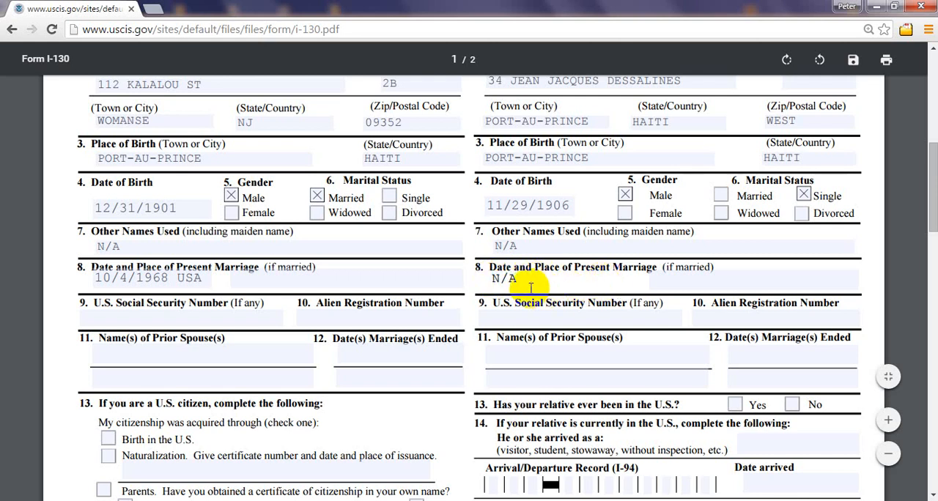
left_click(505, 278)
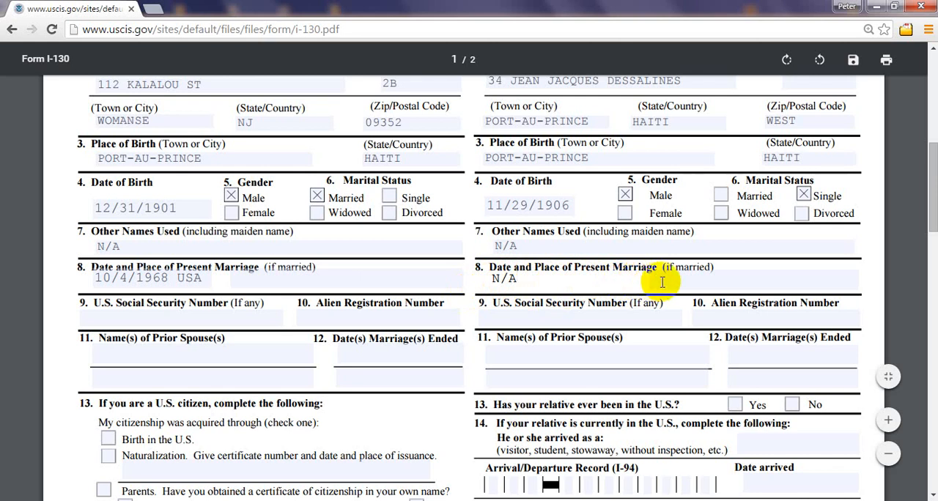
Step: Enter the petitioner's U.S. Social Security number in section B, item 9
scroll(931, 205, "down", 3)
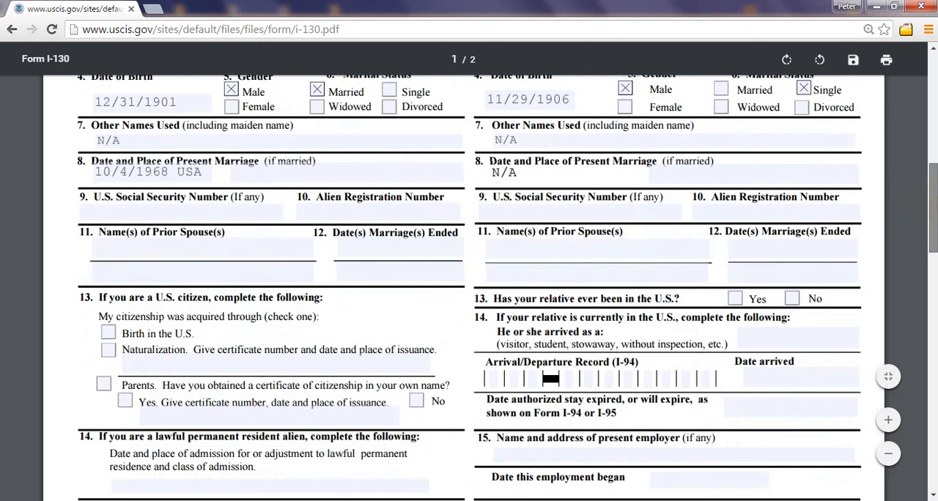
left_click_drag(933, 217, 933, 218)
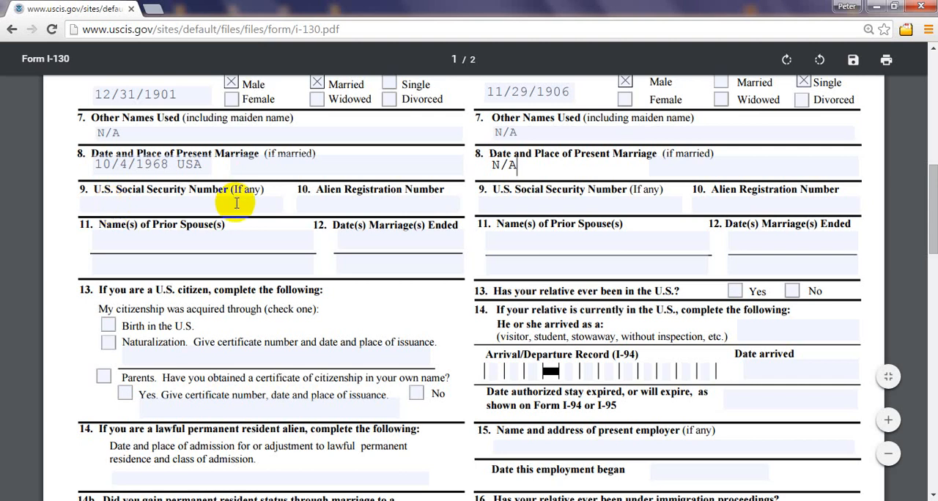
left_click(175, 204)
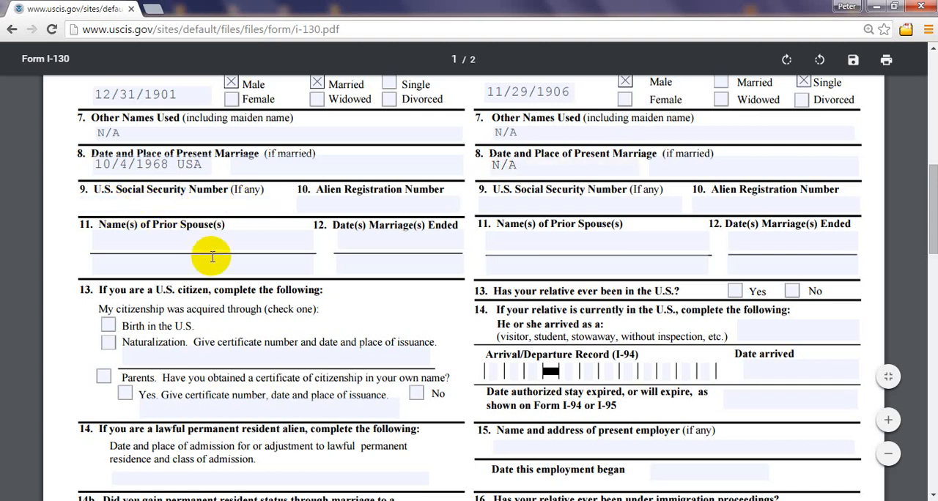
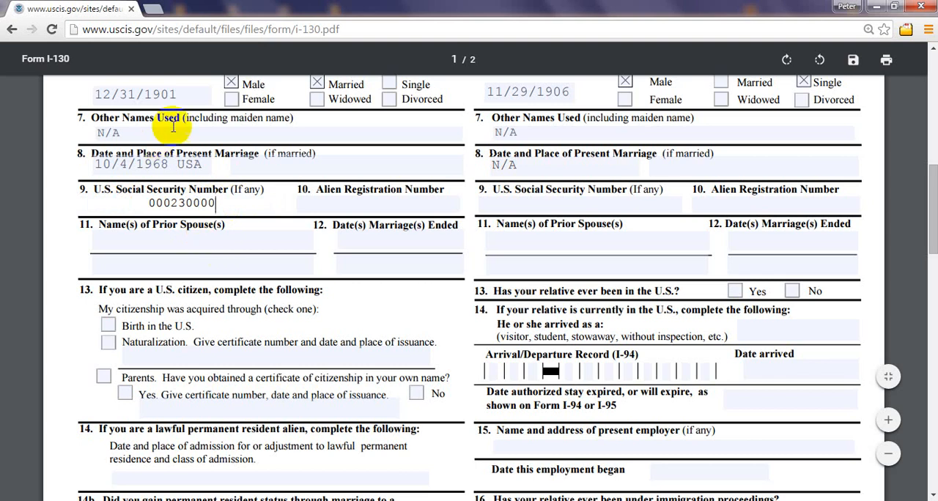
left_click_drag(214, 203, 129, 203)
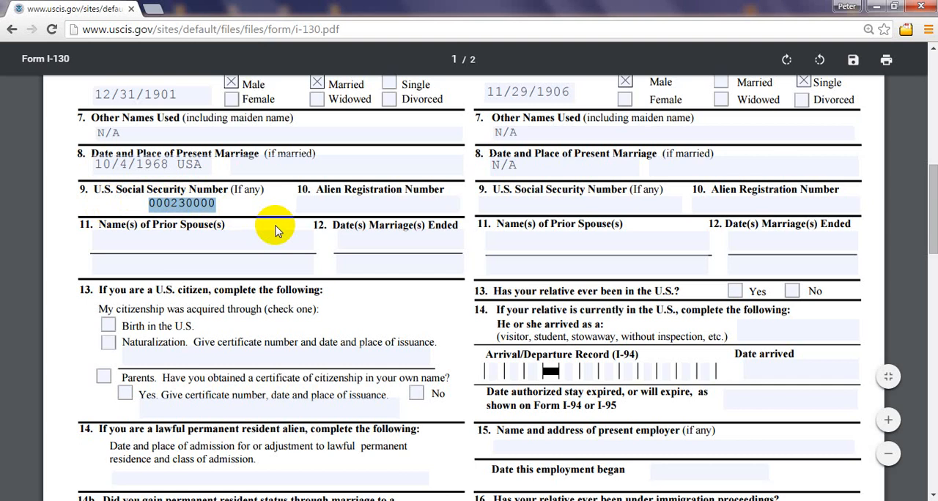
Step: Activate the petitioner's Alien Registration Number field in section B, item 10
left_click(362, 202)
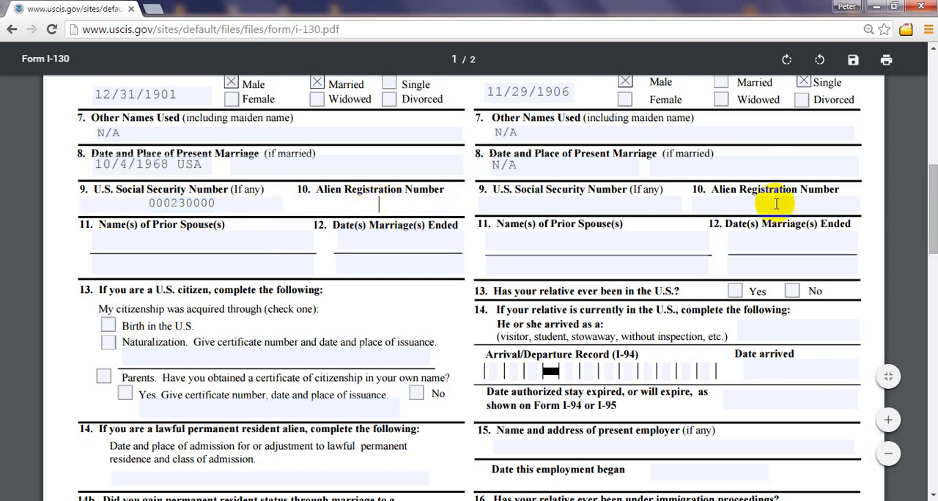
left_click_drag(932, 201, 911, 127)
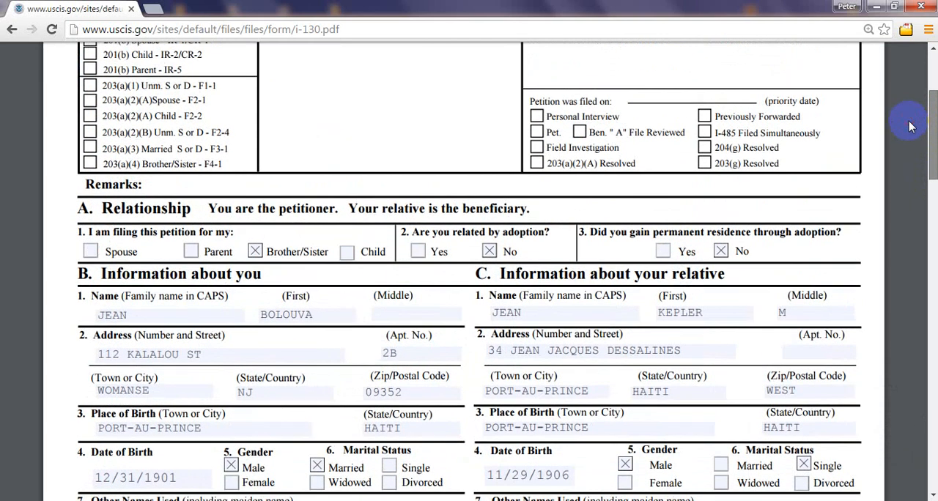
left_click_drag(931, 170, 931, 136)
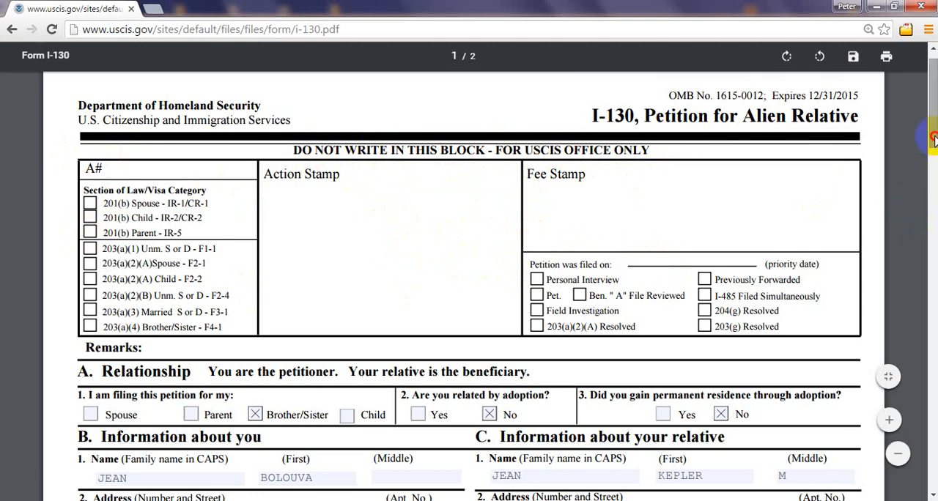
left_click_drag(935, 139, 932, 238)
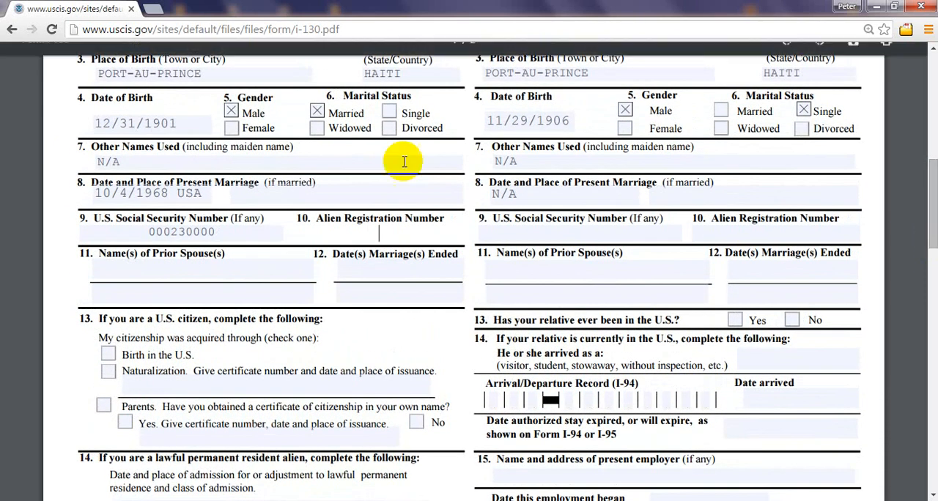
left_click(404, 238)
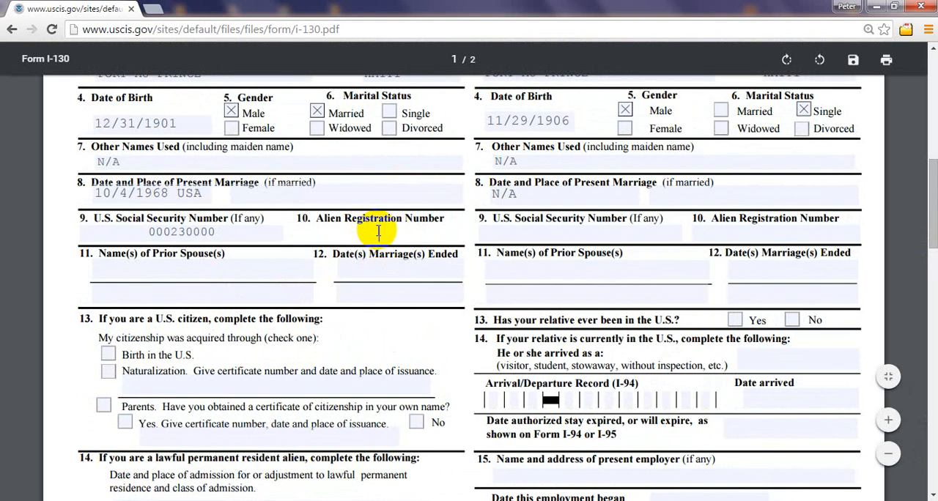
left_click(381, 232)
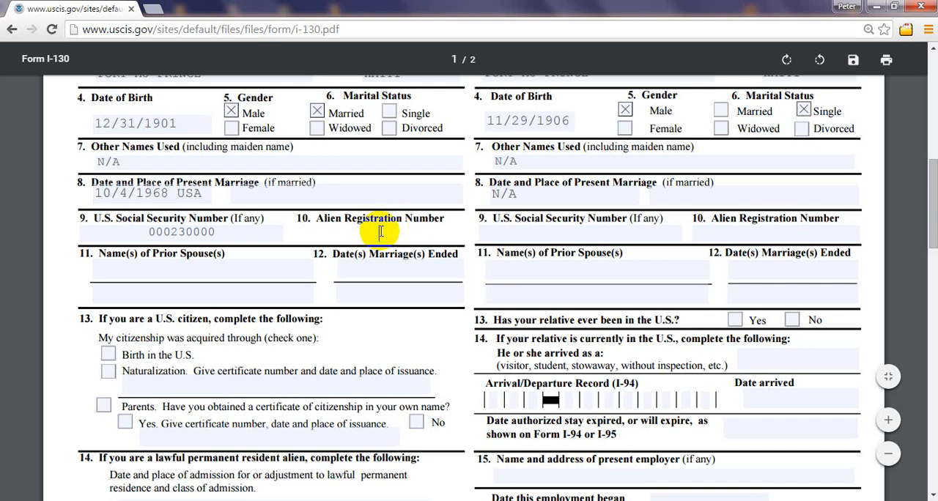
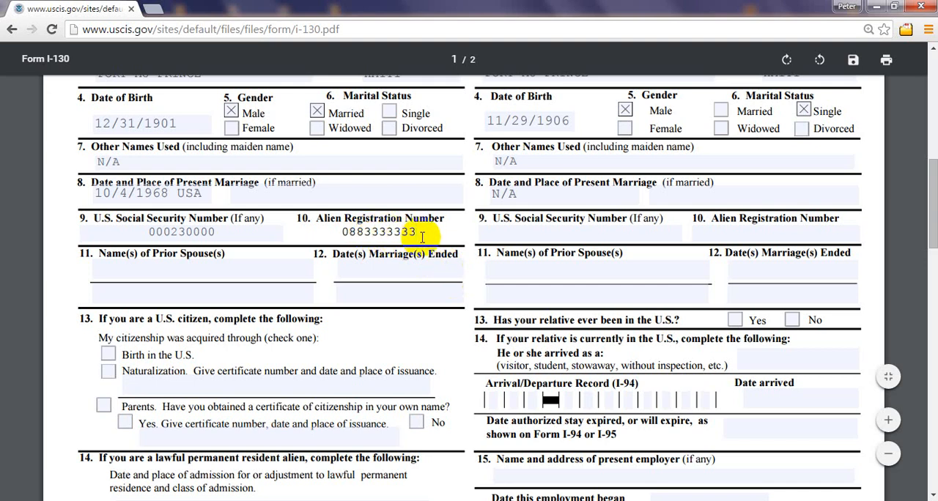
Step: Enter the petitioner's Alien Registration Number in section B, item 10, and replace it with N/A
left_click_drag(417, 231, 324, 228)
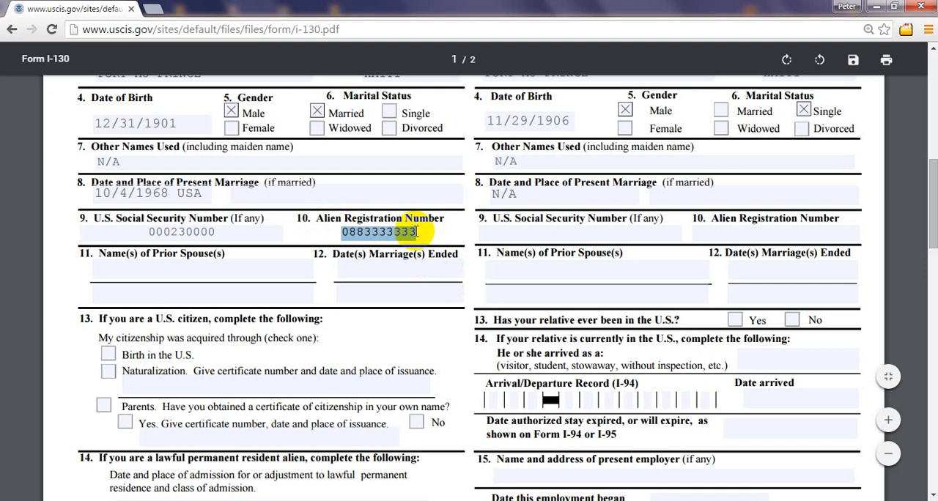
key("BackSpace")
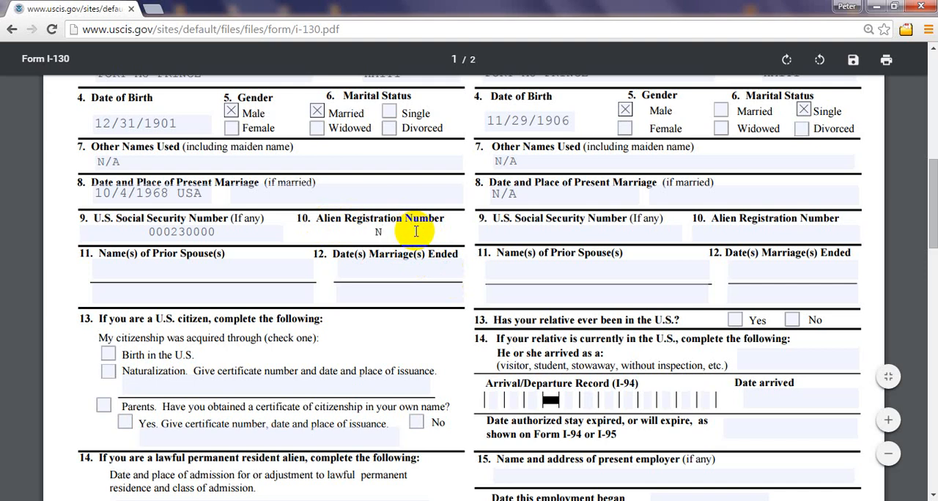
type("N/A")
Step: Enter N/A for the relative's U.S. Social Security Number and Alien Registration Number in section C, items 9 and 10
left_click(933, 188)
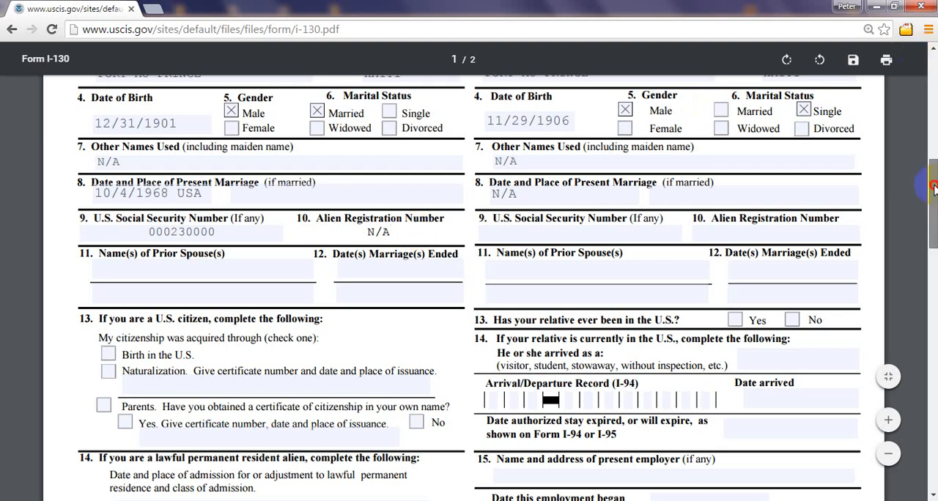
mouse_move(933, 188)
left_mouse_down()
mouse_move(933, 132)
mouse_move(935, 182)
left_mouse_up()
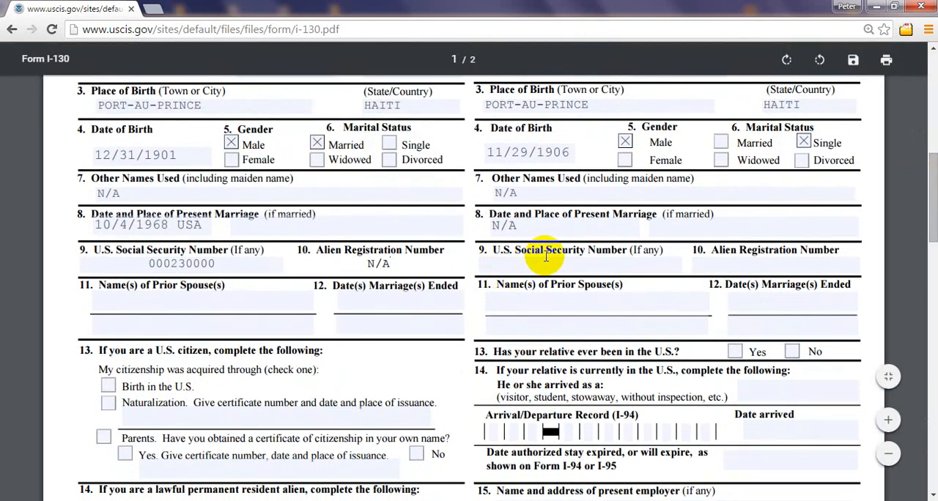
left_click(600, 264)
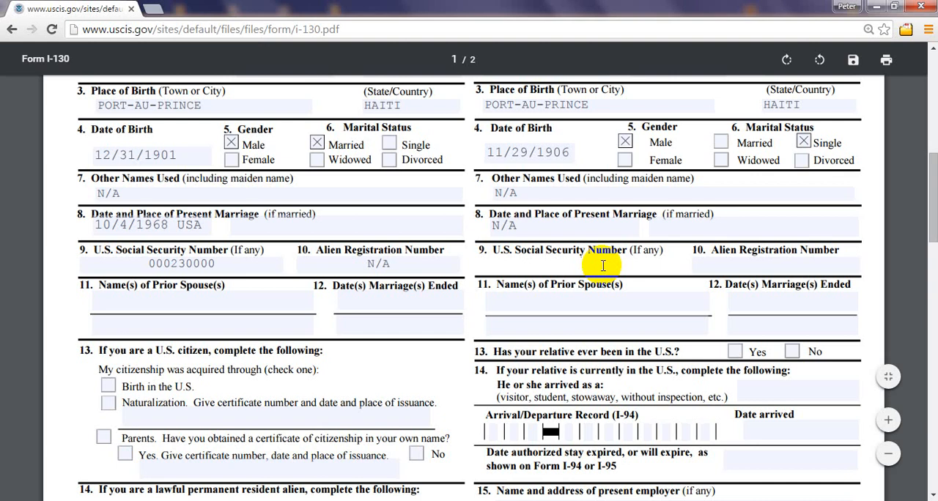
type("N/A")
left_click_drag(600, 262, 566, 259)
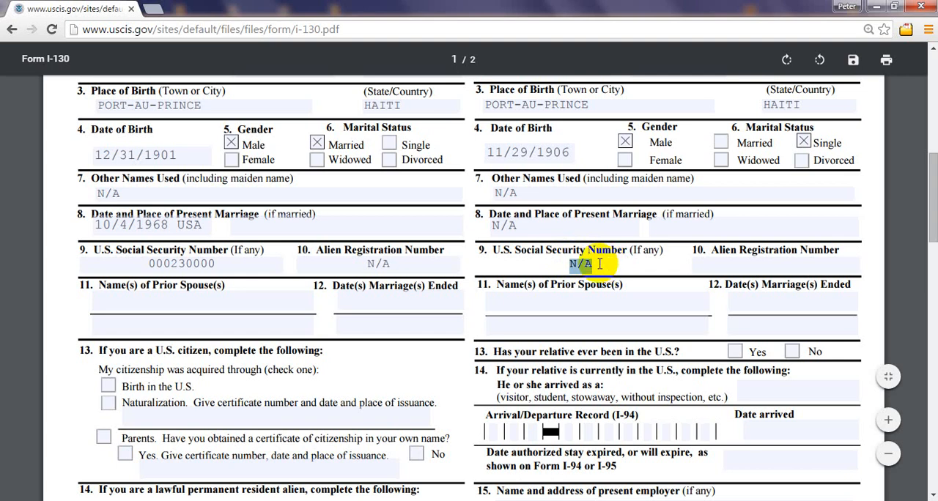
left_click(591, 264)
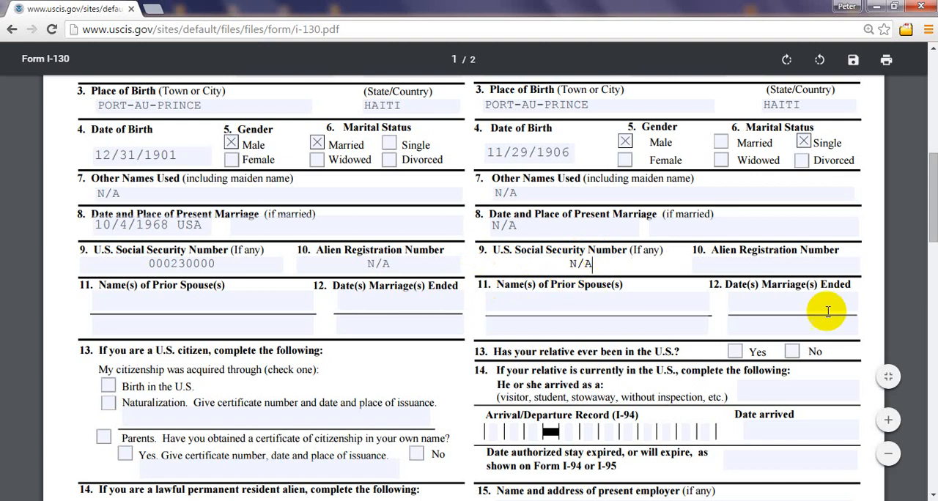
left_click(765, 261)
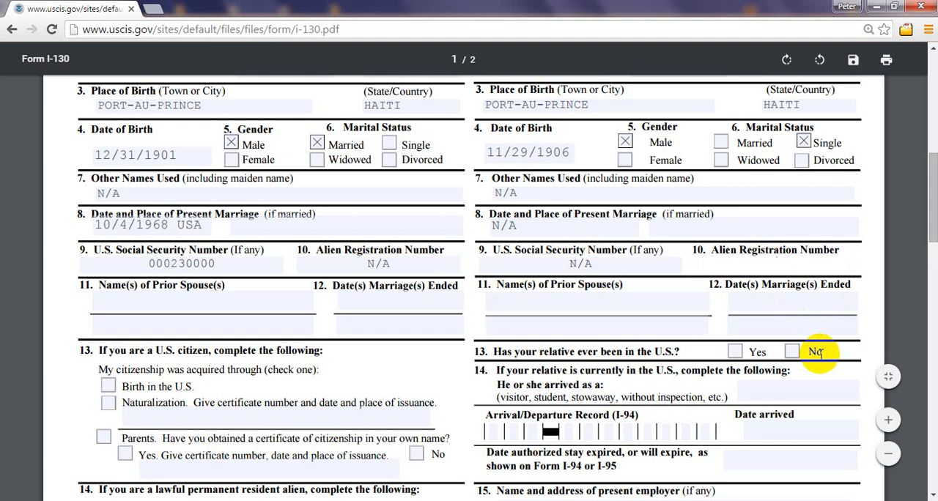
type("N/A")
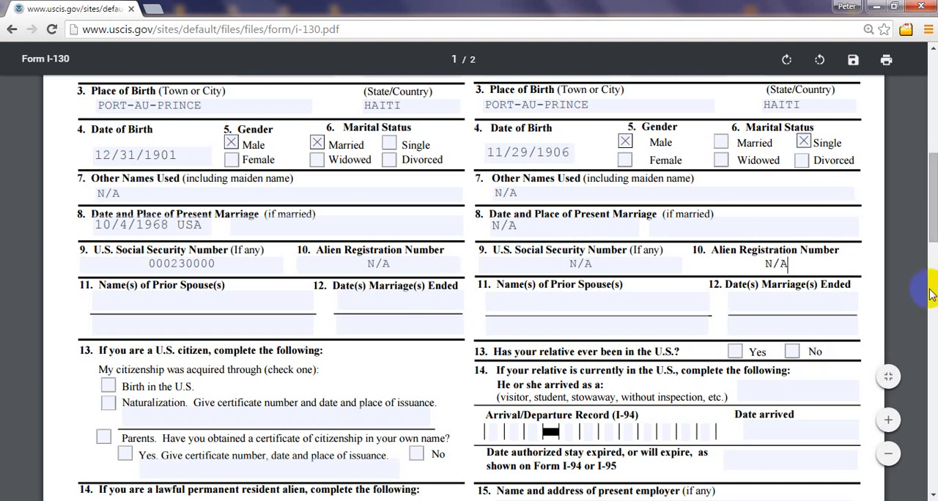
Step: Enter N/A for the petitioner's prior spouse names and marriage end dates in section B, items 11 and 12
left_click_drag(935, 224, 934, 241)
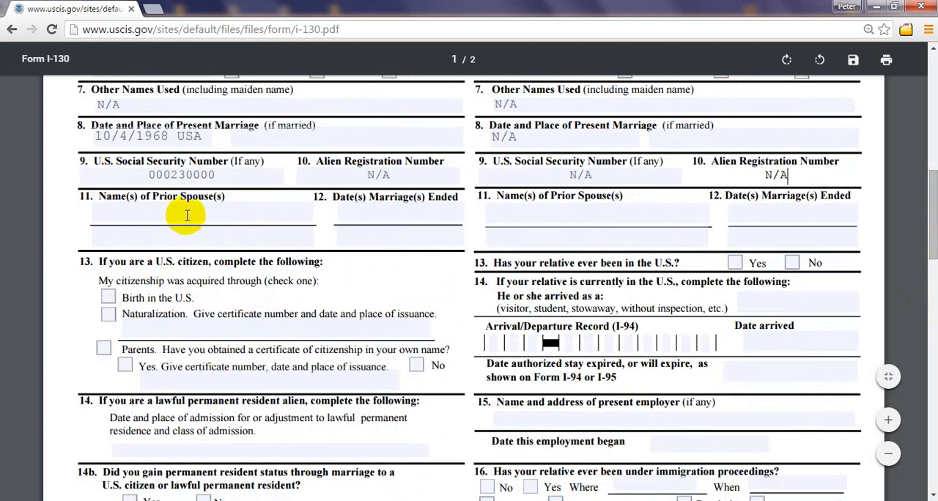
left_click(127, 219)
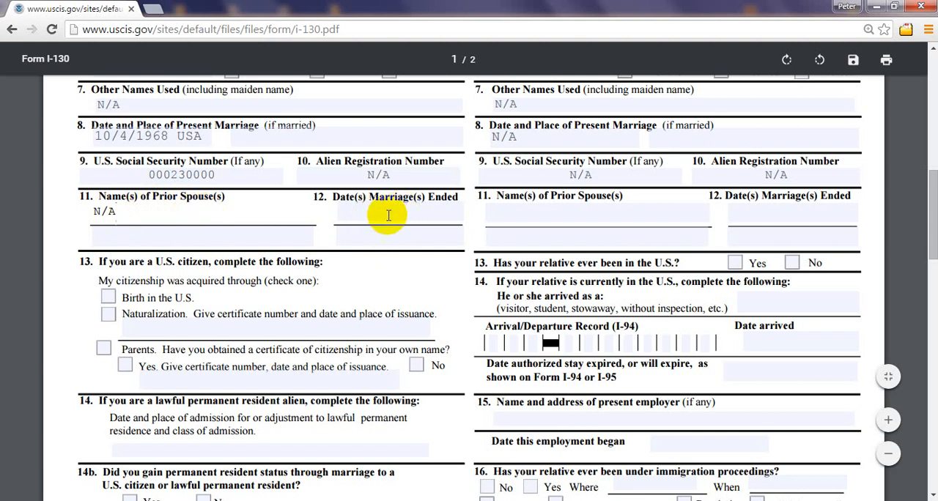
left_click(346, 212)
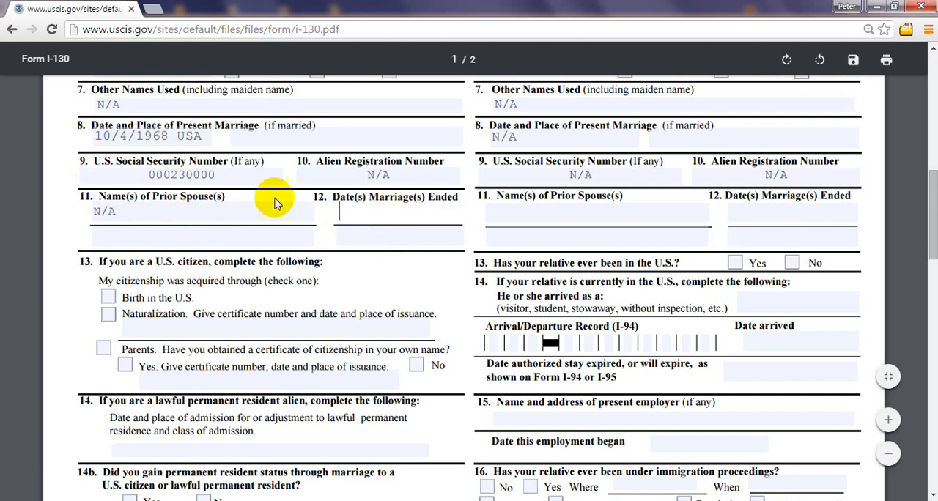
type("N/A")
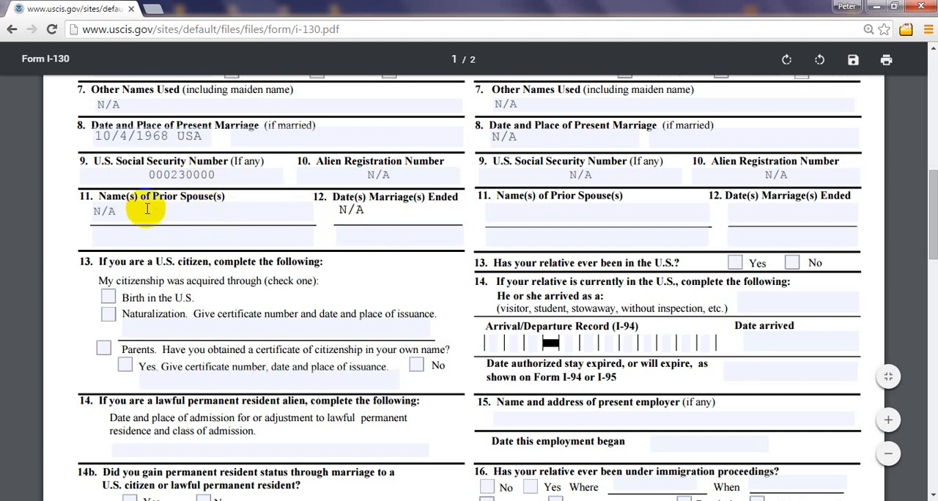
left_click_drag(127, 212, 79, 212)
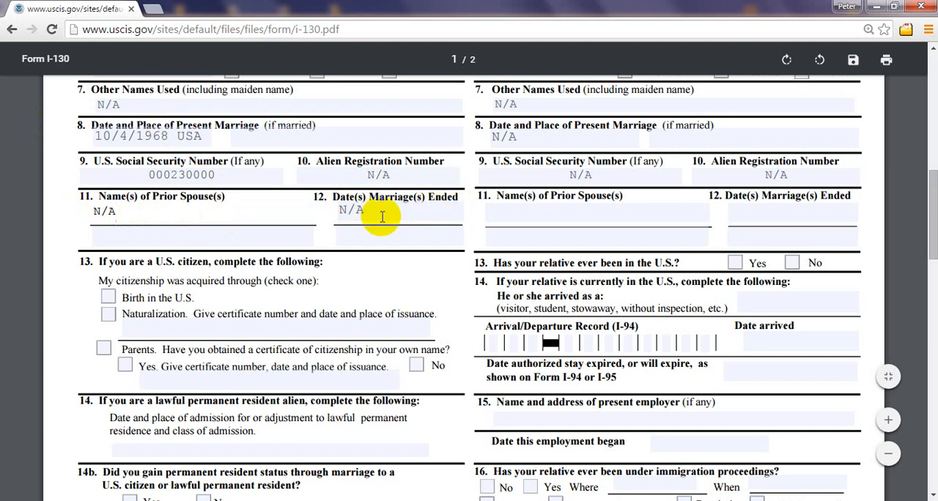
Step: Enter N/A for the relative's prior spouse names and marriage end dates in section C, items 11 and 12
left_click(577, 212)
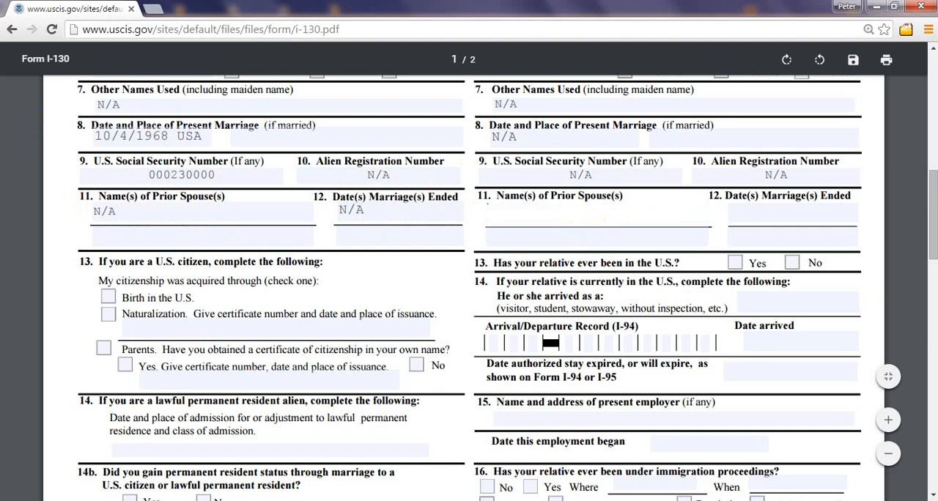
left_click_drag(934, 228, 936, 222)
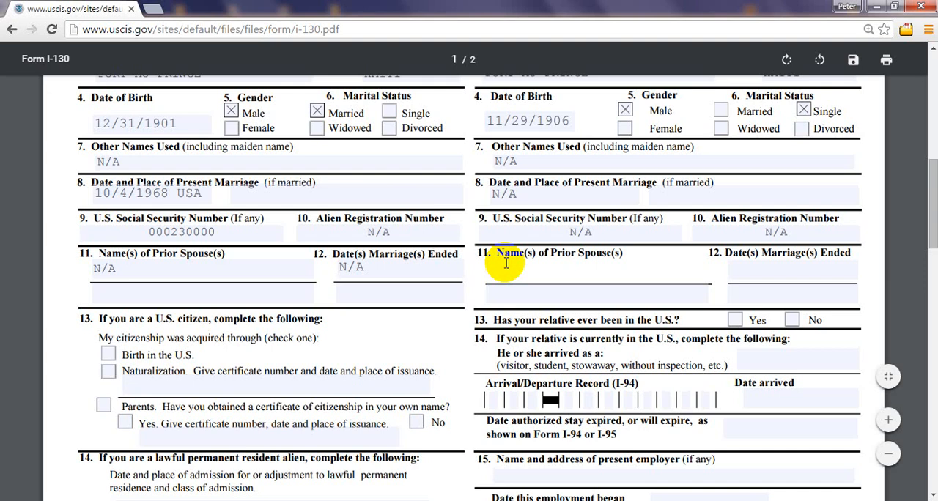
type("N/A")
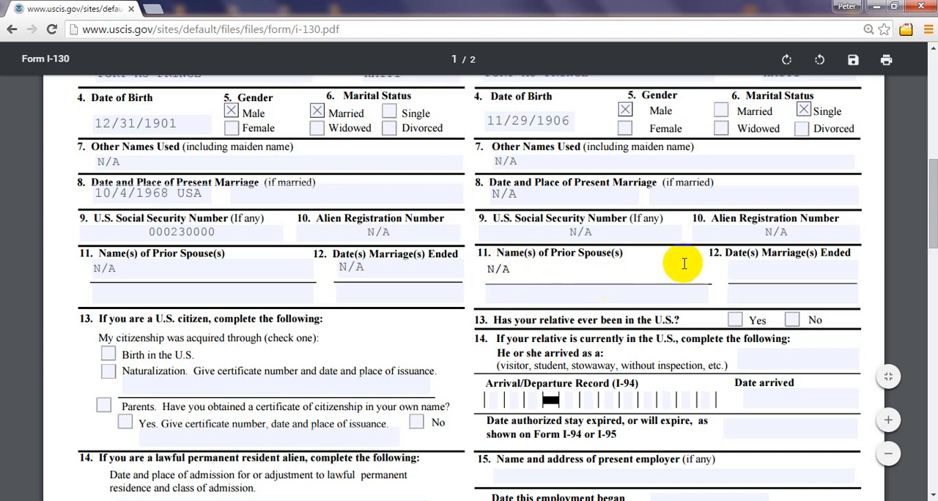
left_click(751, 265)
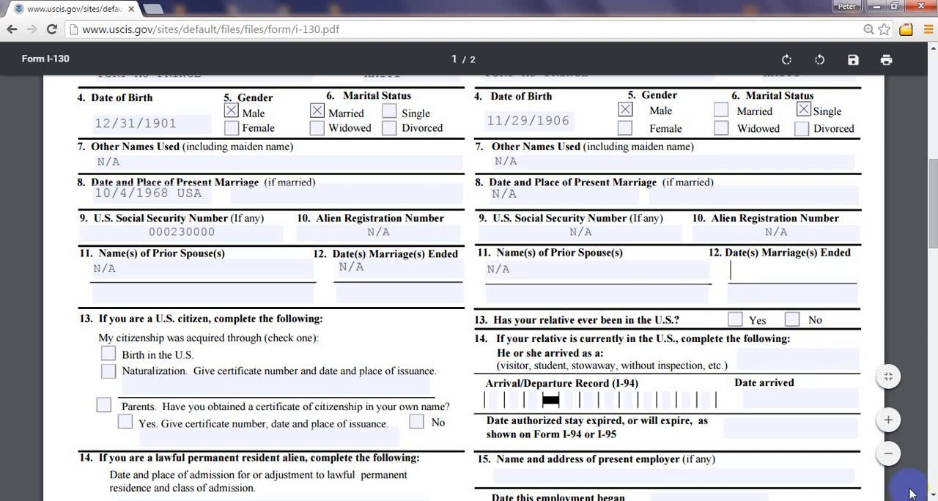
type("N/A")
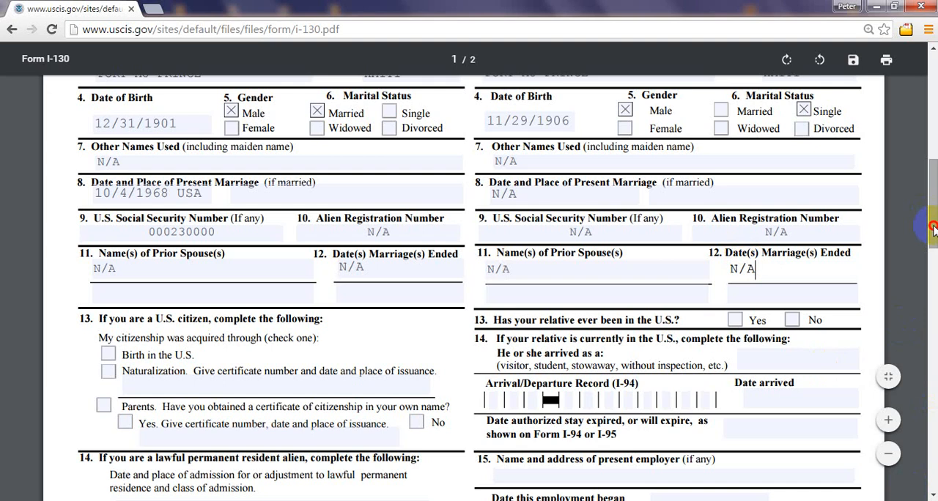
Step: Try Naturalization and Birth in the U.S. as the petitioner's citizenship basis in section B, item 13, clearing each choice
left_click_drag(933, 229, 933, 225)
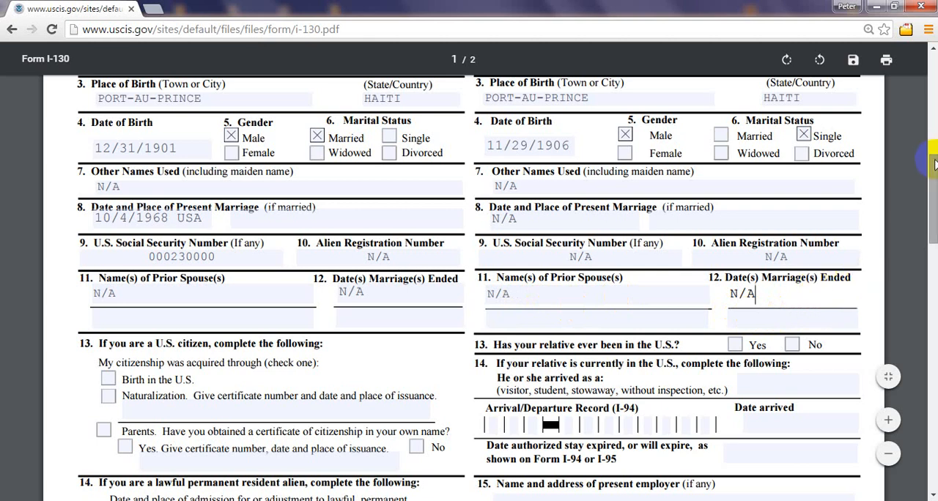
left_click_drag(935, 165, 934, 185)
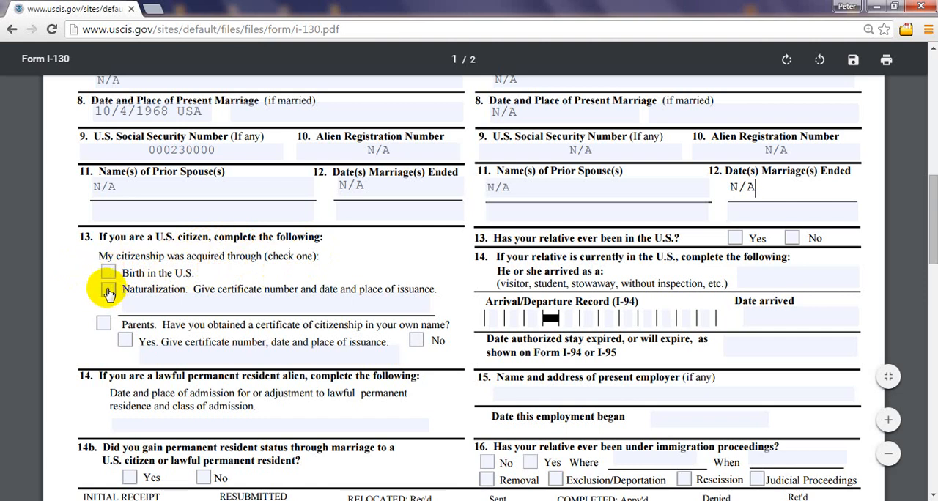
left_click(108, 291)
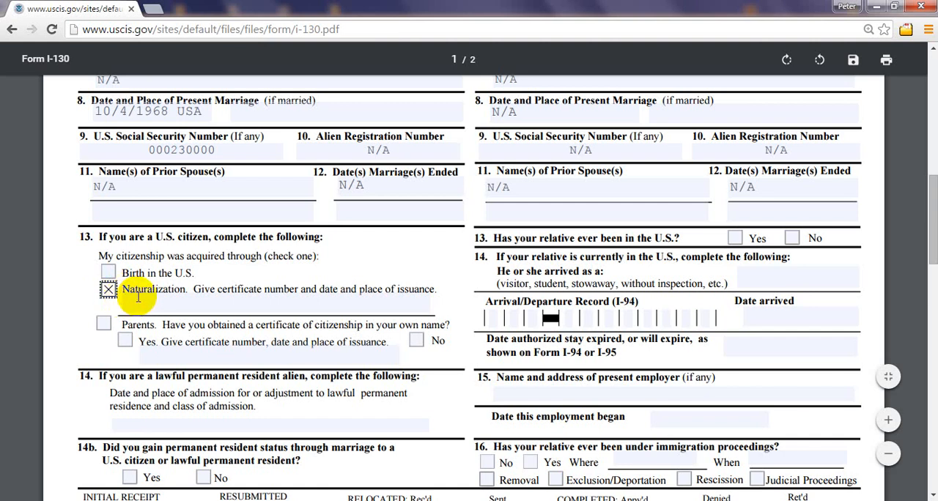
left_click(237, 296)
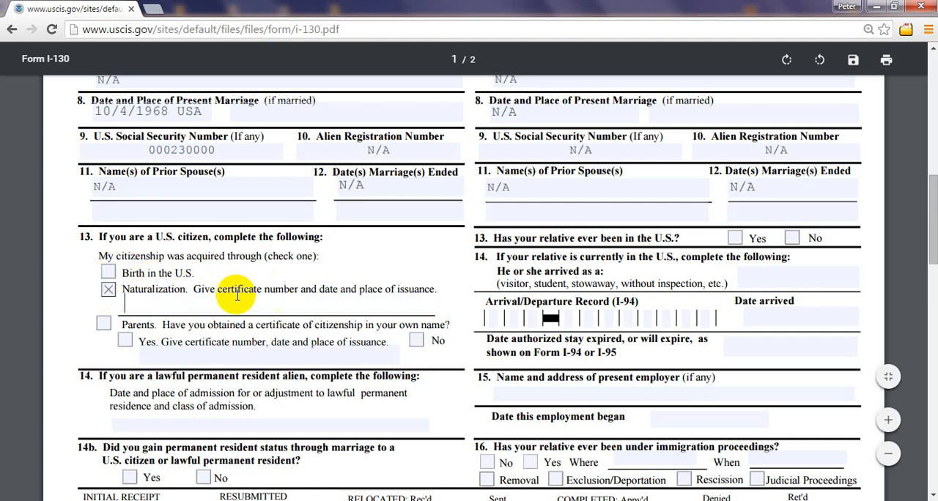
left_click(108, 274)
left_click(108, 274)
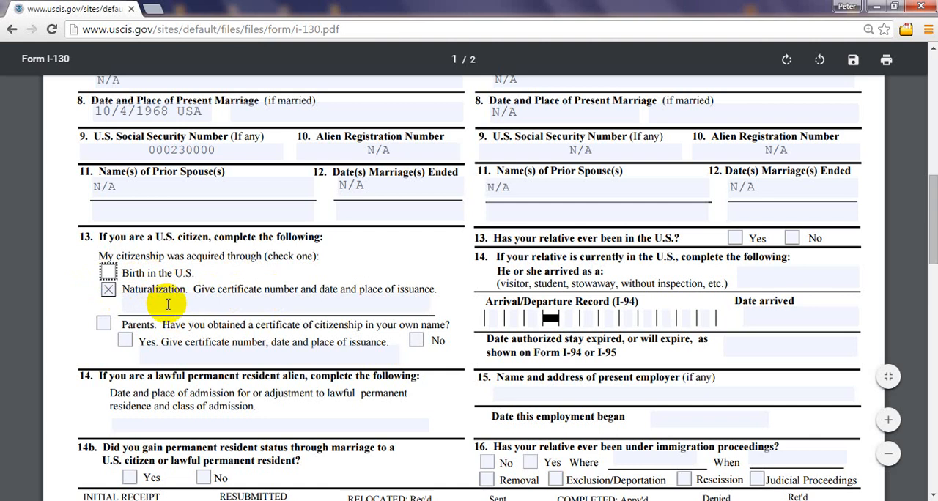
left_click(108, 290)
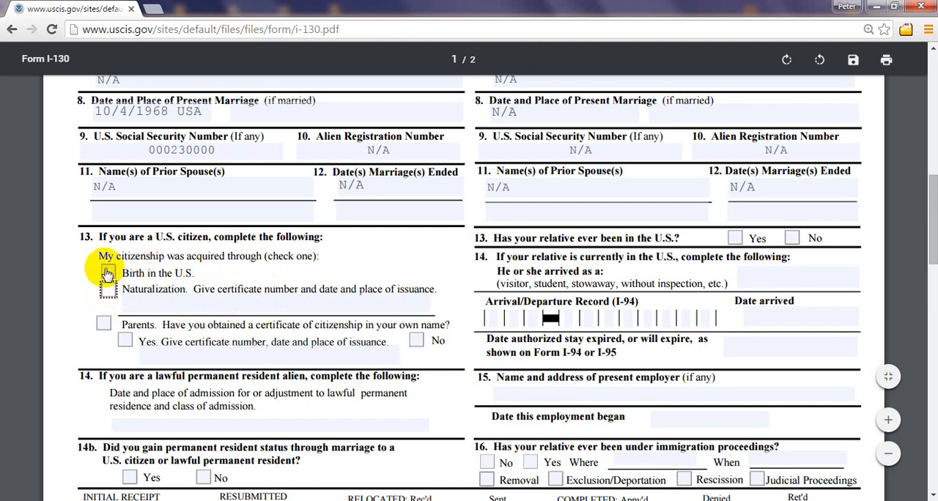
left_click(108, 272)
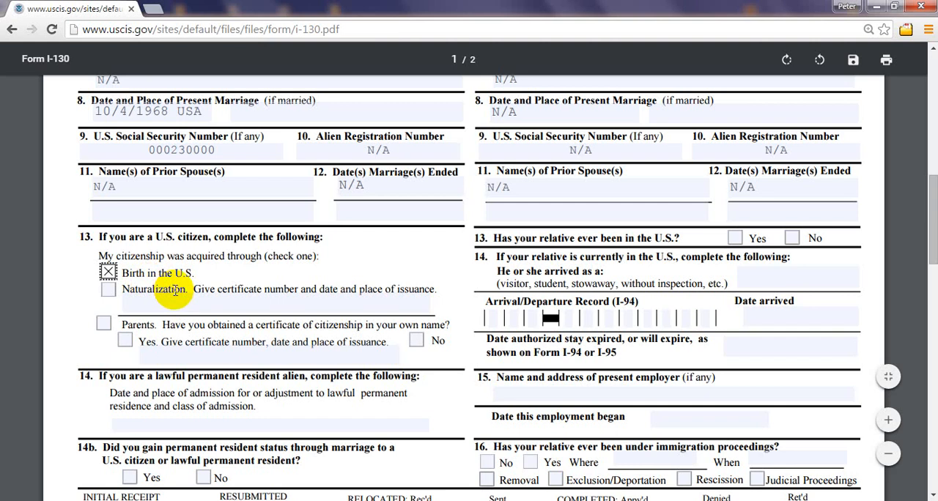
left_click(109, 270)
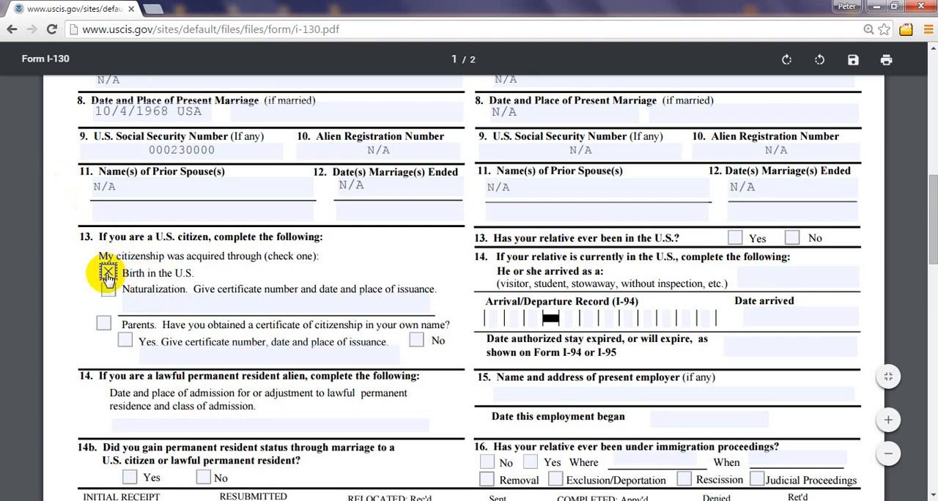
left_click(107, 273)
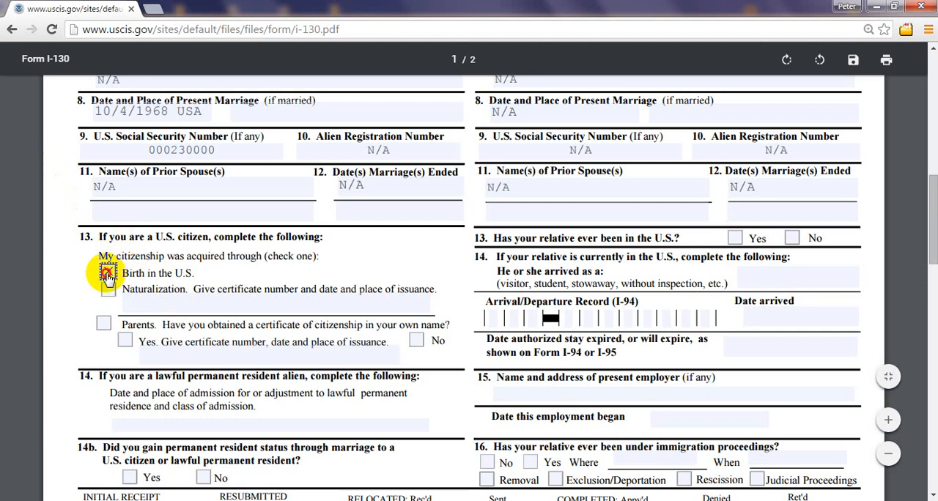
Step: Try N/A as the naturalization certificate details in section B, item 13, and clear the entry
left_click(140, 304)
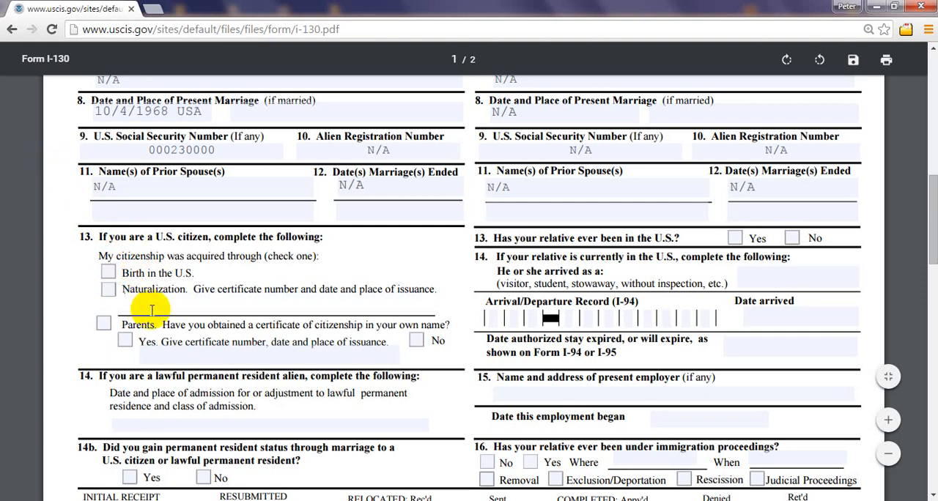
type("N/A")
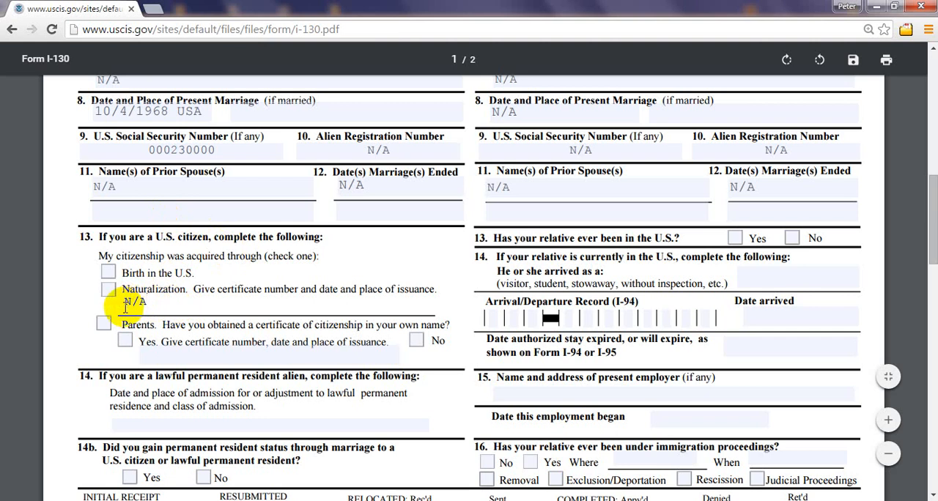
left_click_drag(116, 302, 150, 304)
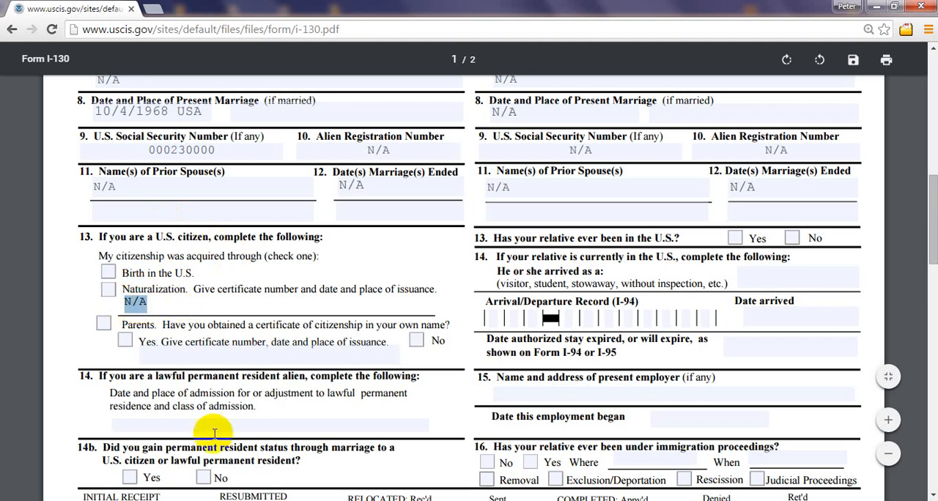
key("Delete")
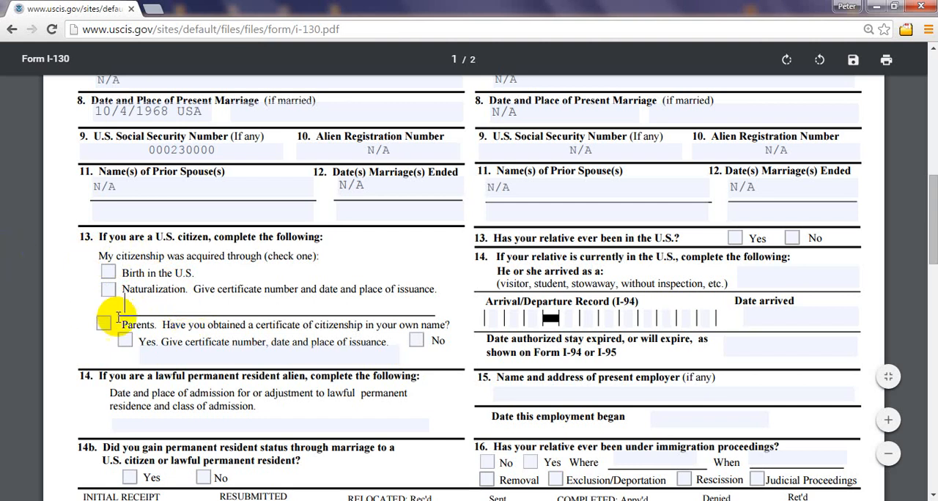
Step: Try Naturalization and then Birth in the U.S. as the petitioner's citizenship basis in section B, item 13, clearing both
left_click(109, 292)
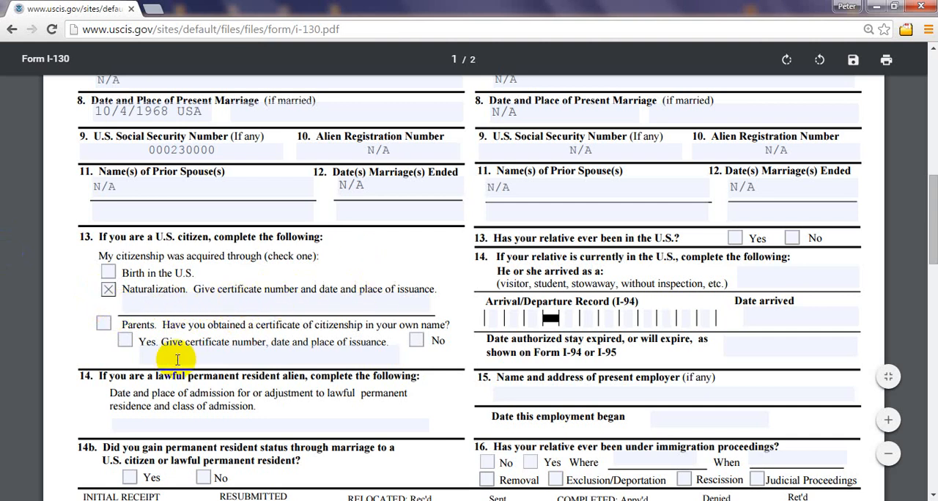
left_click(132, 306)
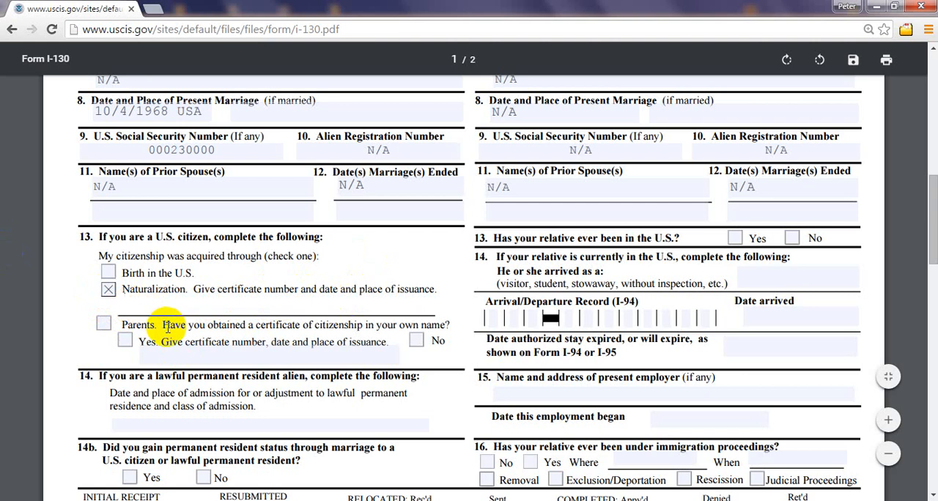
left_click(108, 289)
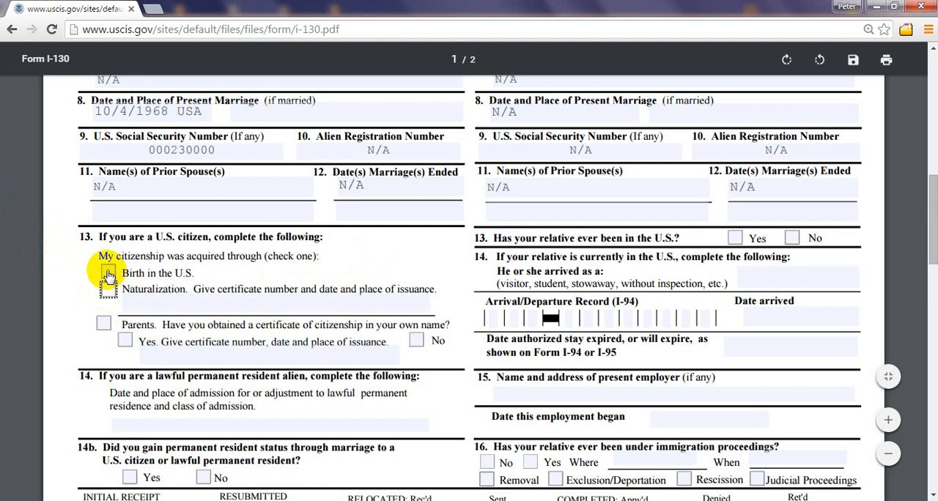
left_click(108, 273)
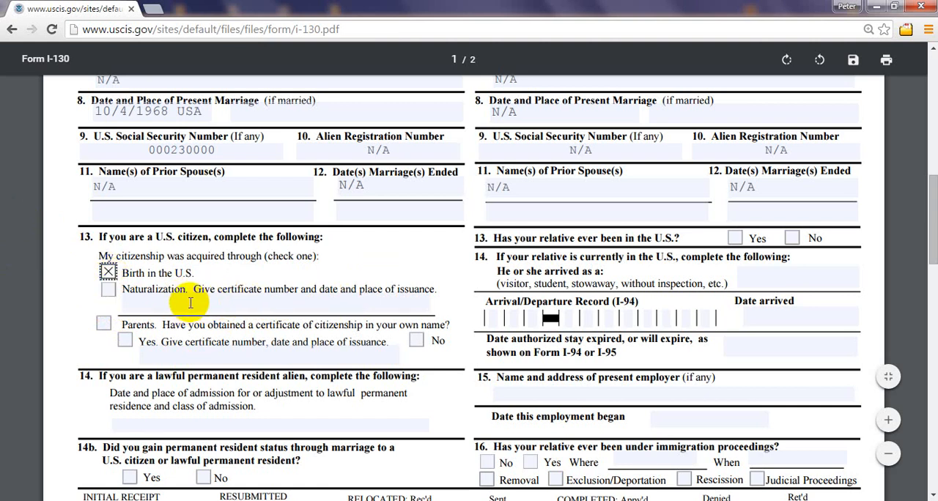
left_click(192, 303)
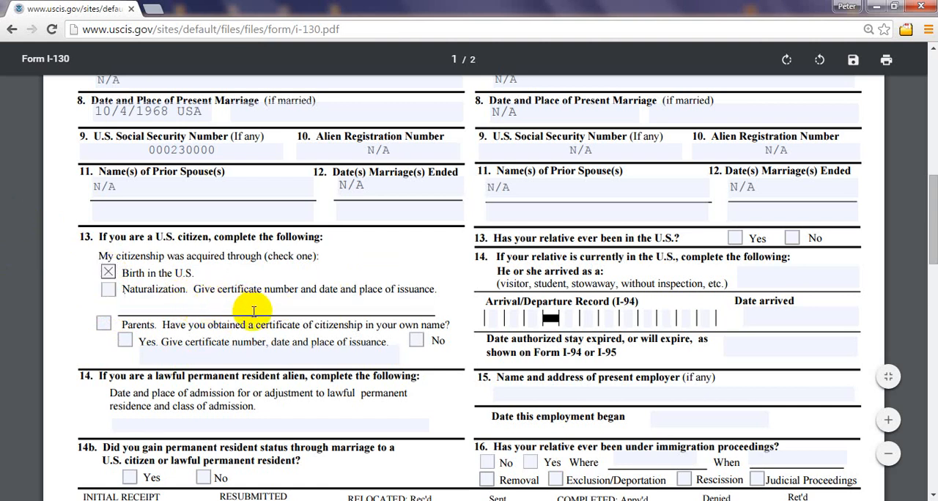
left_click(107, 272)
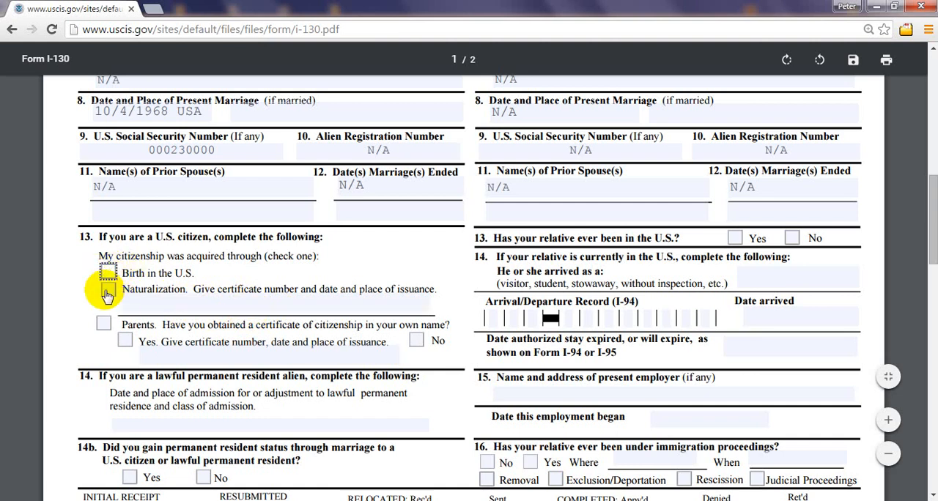
Step: Select Naturalization in section B, item 13, and enter the certificate number followed by NEWARK - NJ as the place of issuance
left_click(107, 293)
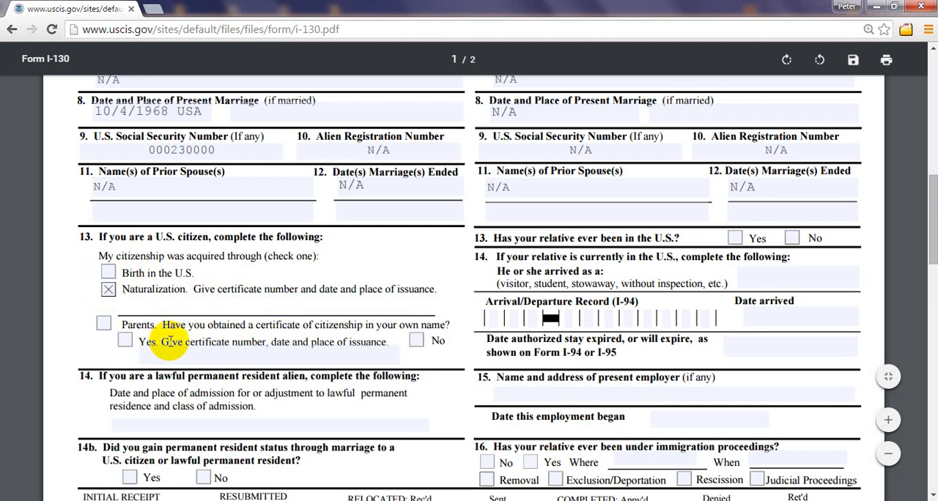
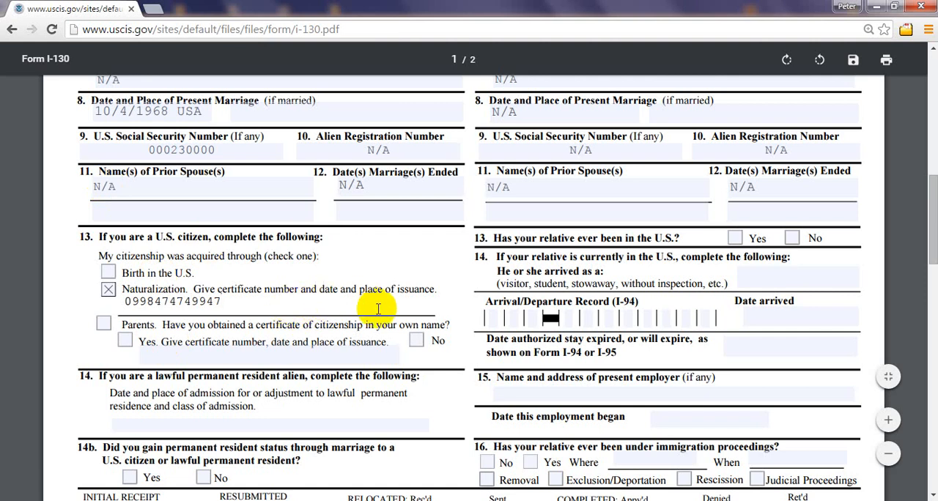
type("- NEWARK - NJ")
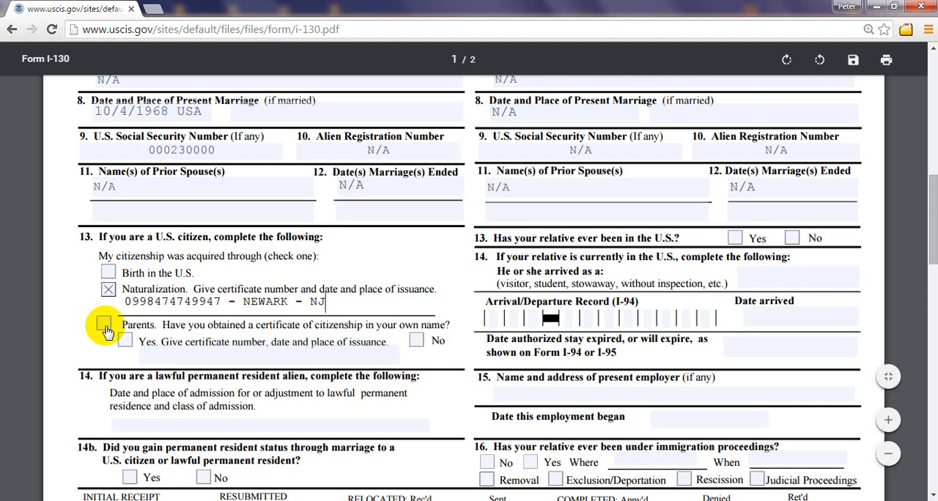
Step: Try Parents as the petitioner's citizenship basis with No for an own certificate of citizenship in item 13, and clear both choices
left_click(105, 328)
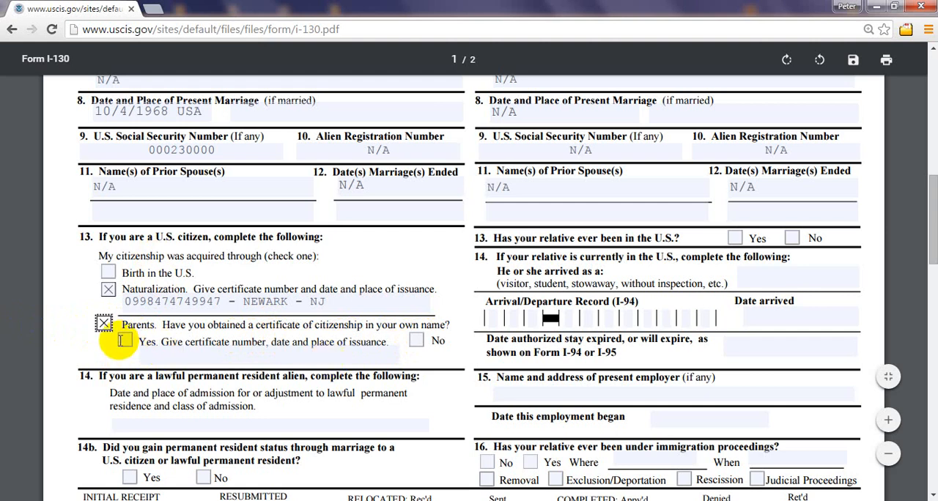
left_click(416, 341)
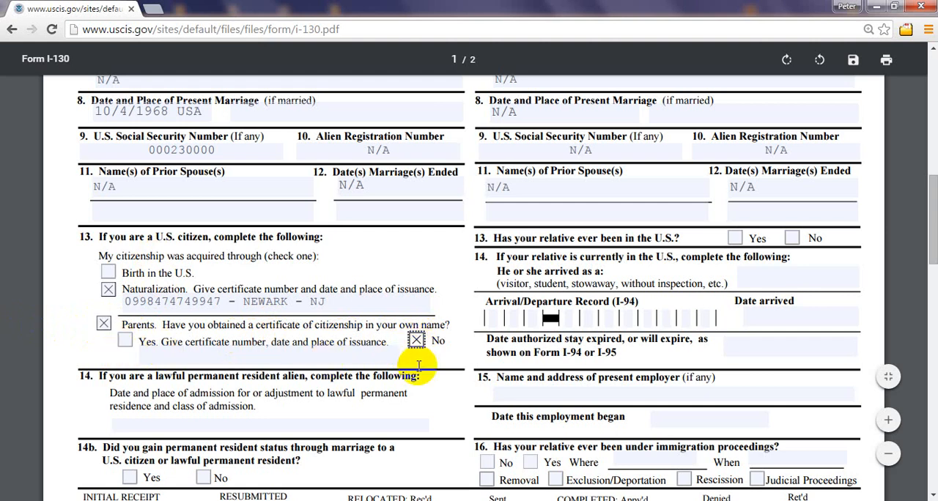
left_click(103, 323)
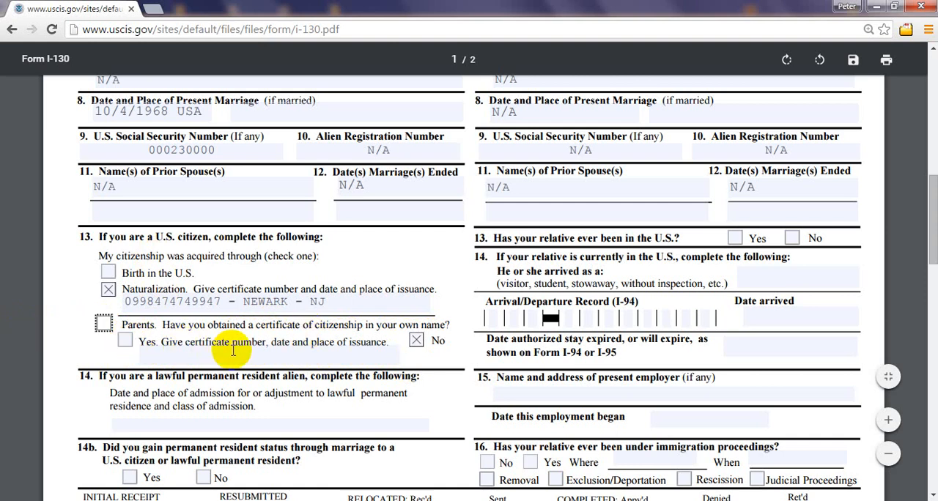
left_click(124, 341)
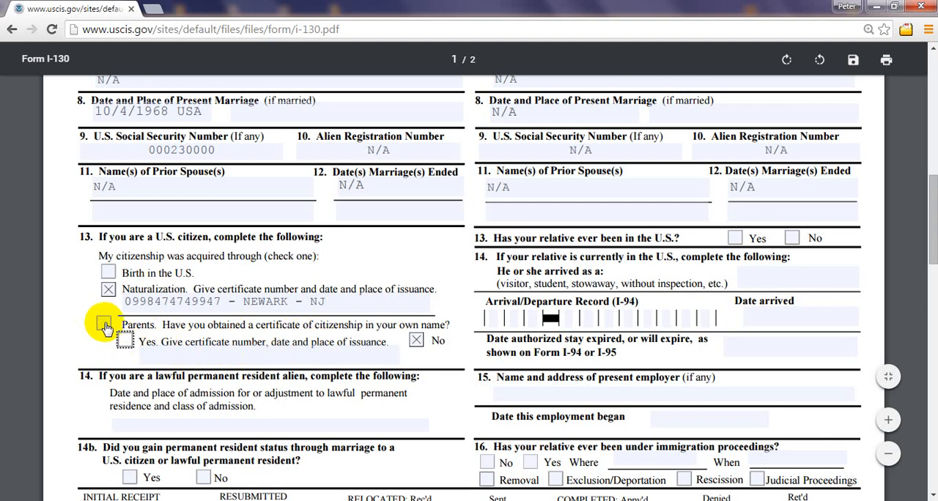
left_click(104, 324)
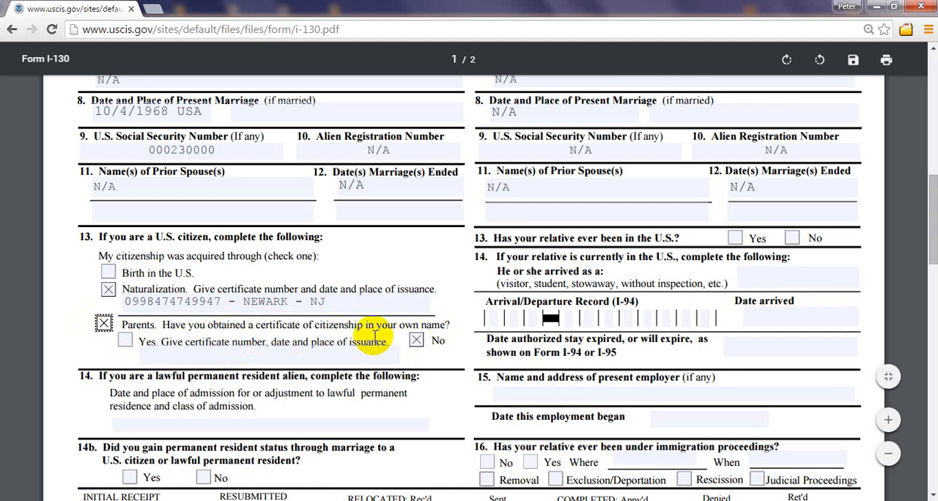
left_click(415, 343)
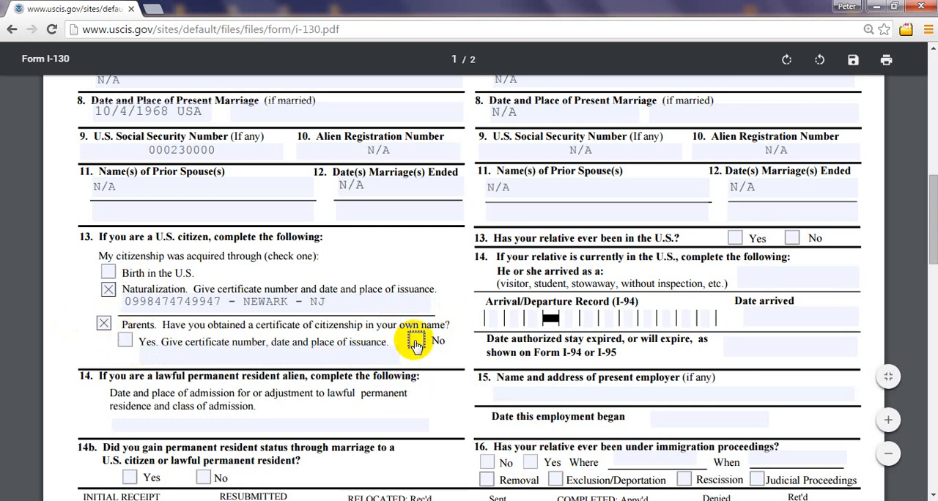
left_click(103, 326)
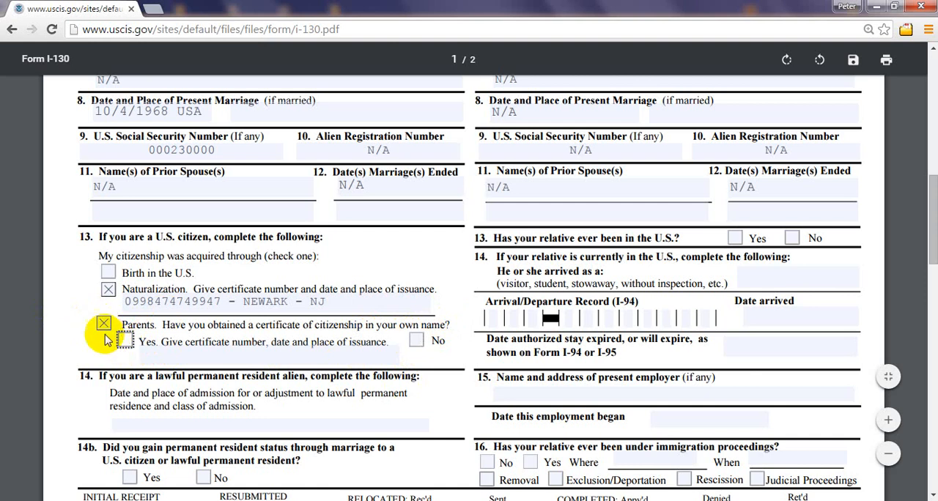
left_click(103, 326)
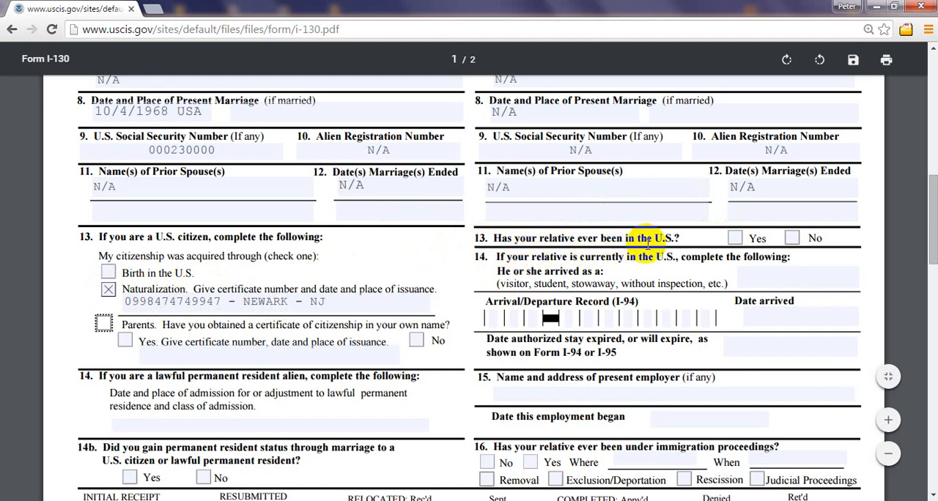
Step: Answer No in section C, item 13, on prior U.S. presence, and enter N/A for how the relative arrived in item 14
left_click(735, 238)
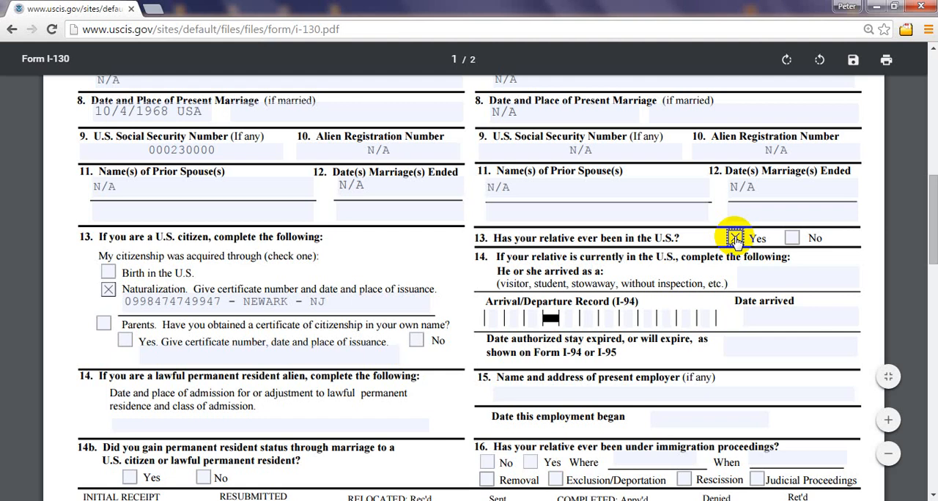
left_click(791, 238)
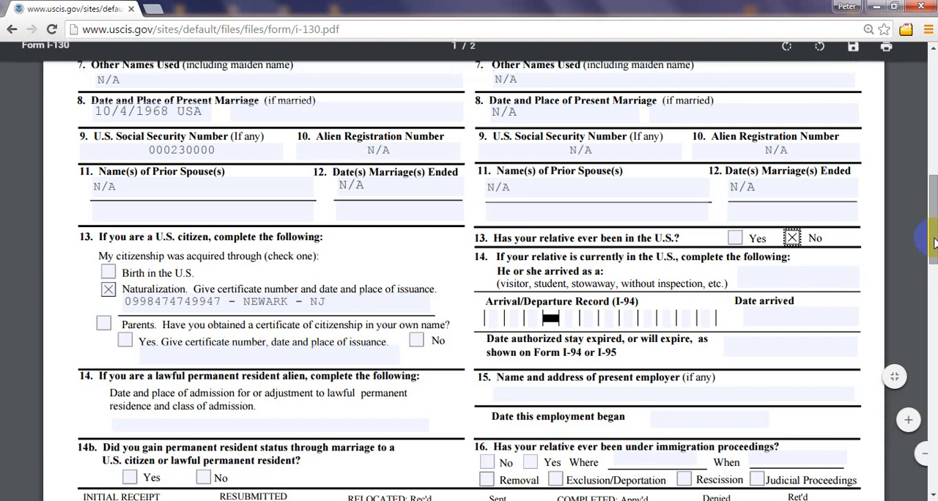
scroll(935, 242, "down", 1)
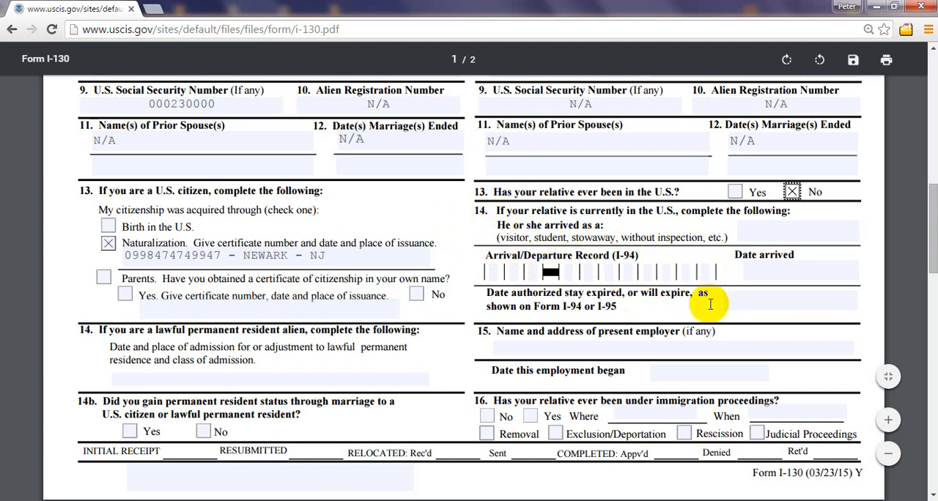
left_click(758, 265)
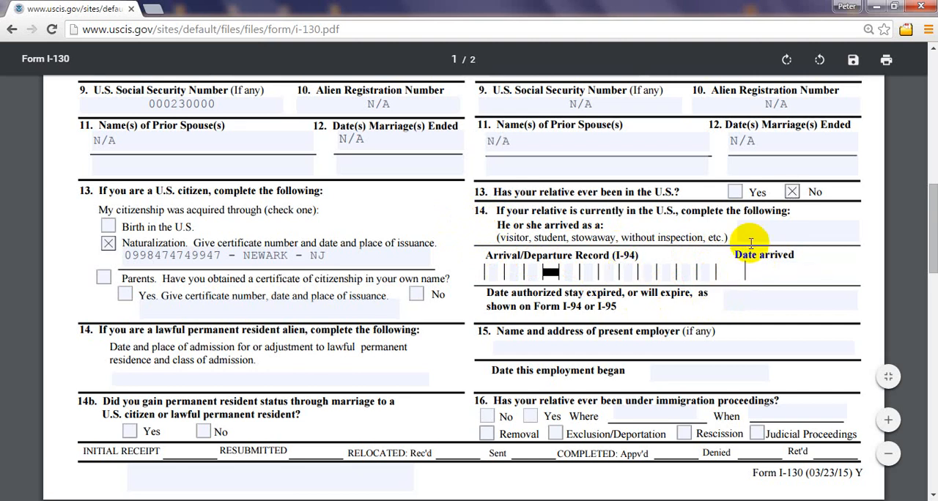
left_click(775, 237)
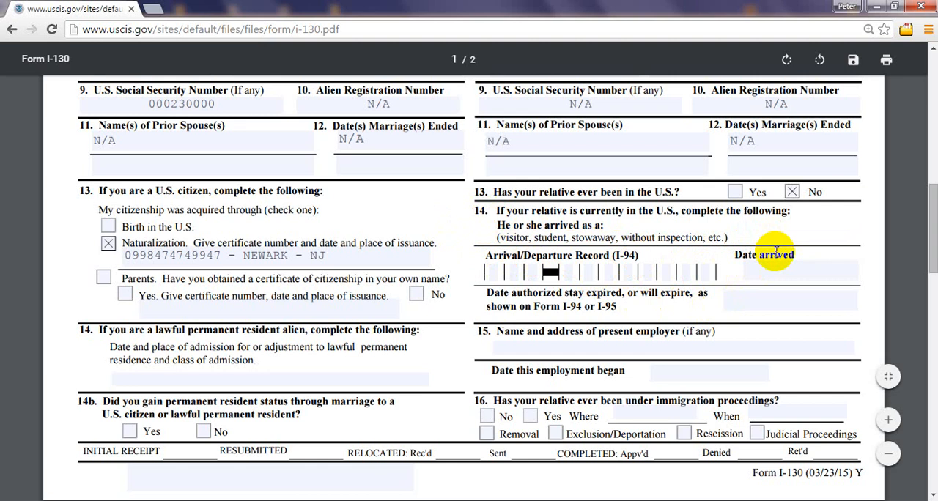
type("N/A")
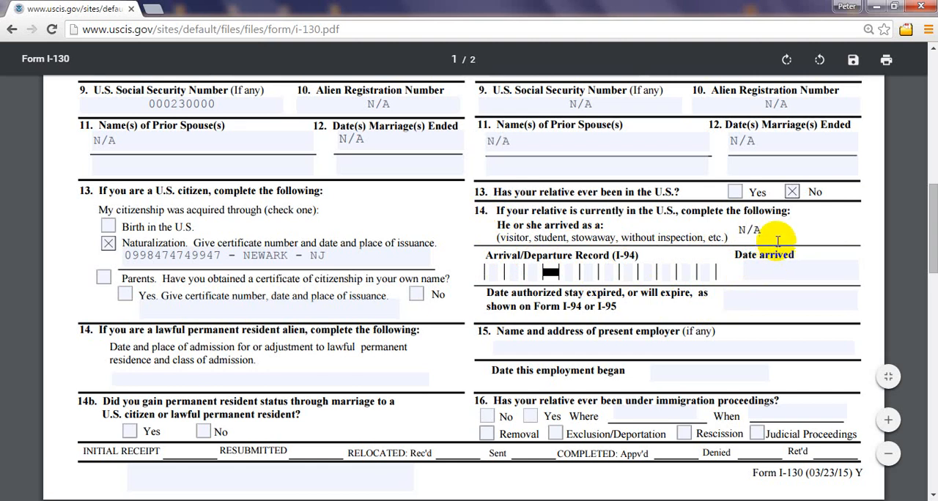
Step: Clear the relative's arrival status in section C, item 14, and change the item 13 answer to Yes
left_click(750, 276)
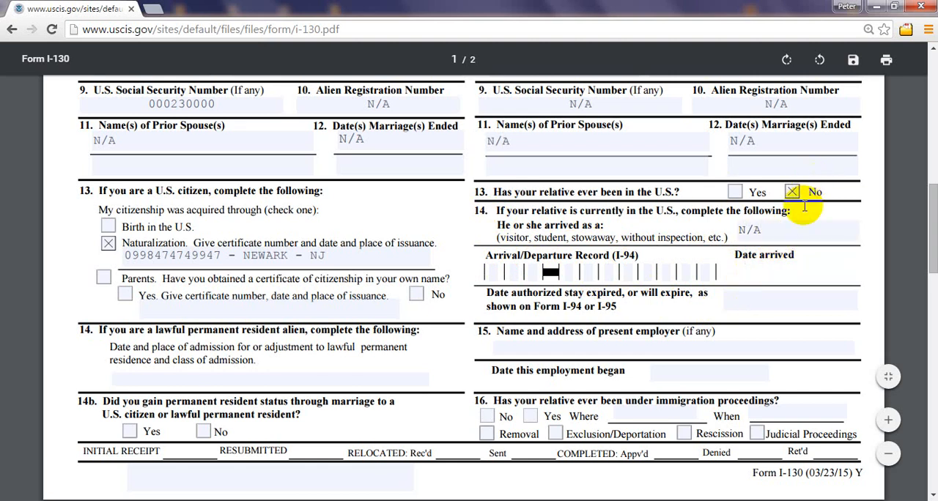
left_click(739, 229)
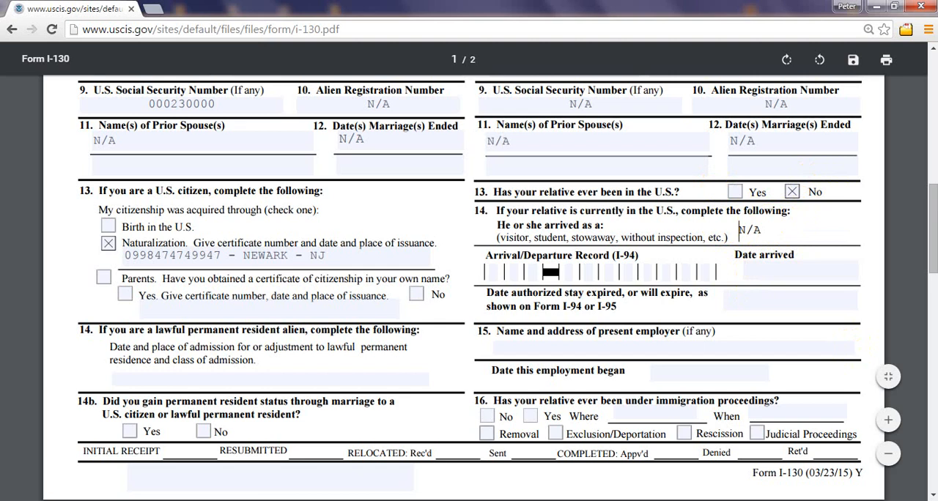
key("Delete")
key("Delete")
key("Delete")
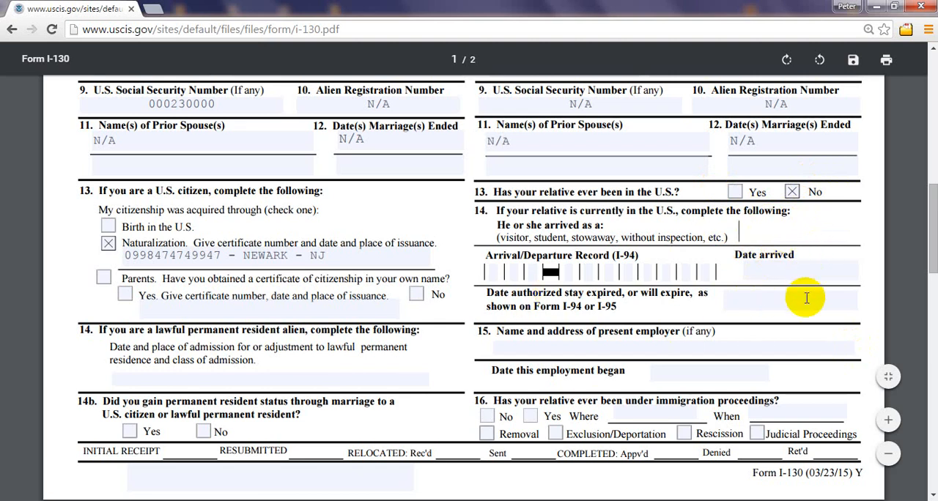
left_click(792, 192)
left_click(735, 192)
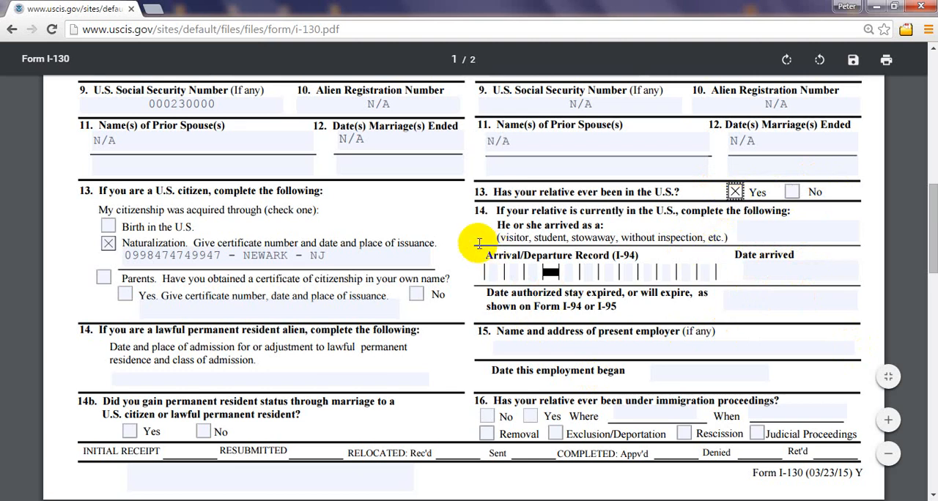
Step: Try a first digit in the relative's I-94 Arrival/Departure Record in section C, item 14, and clear it
left_click(488, 277)
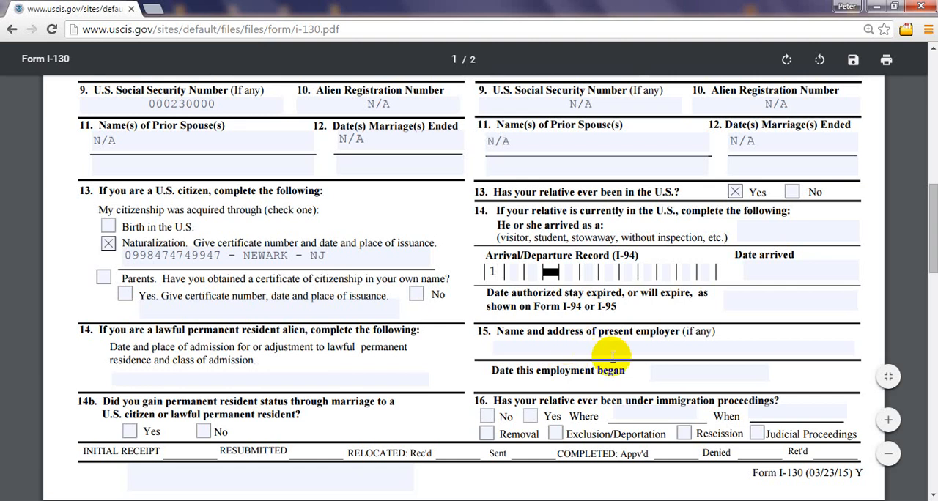
key("BackSpace")
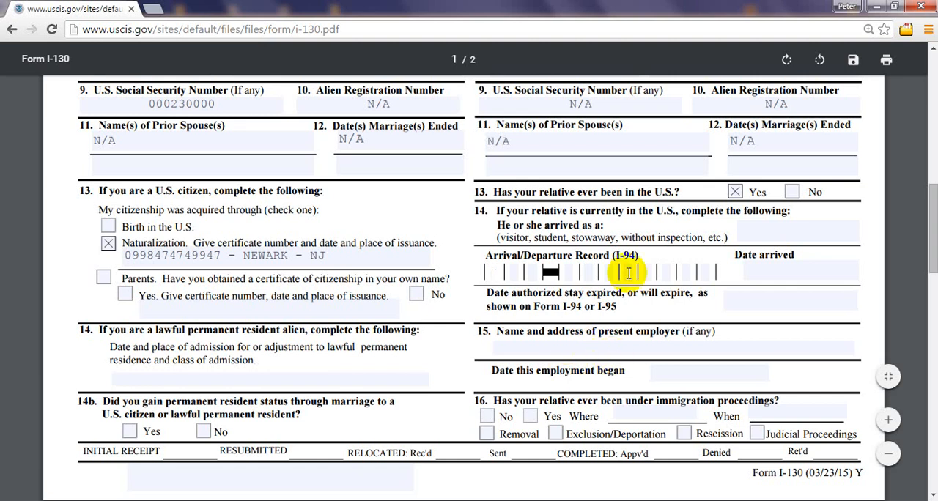
left_click(749, 273)
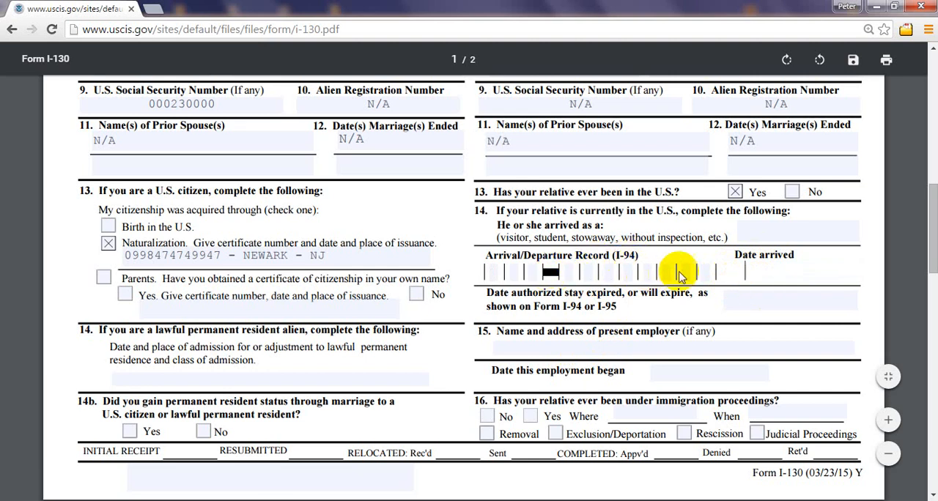
left_click(599, 271)
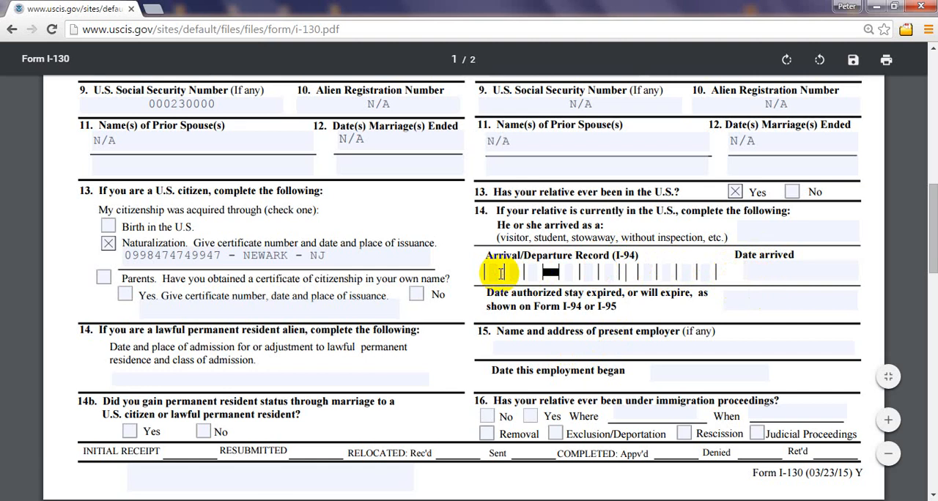
Step: Try 12/22/1980 as the relative's arrival date in section C, item 14, then clear it and the Yes answer in item 13
left_click(749, 268)
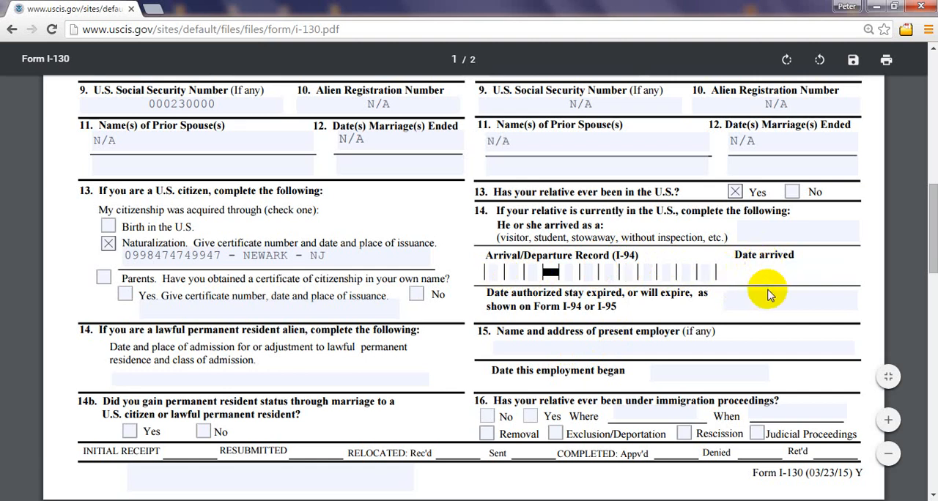
type("12")
type("/222")
type("/")
type("1980")
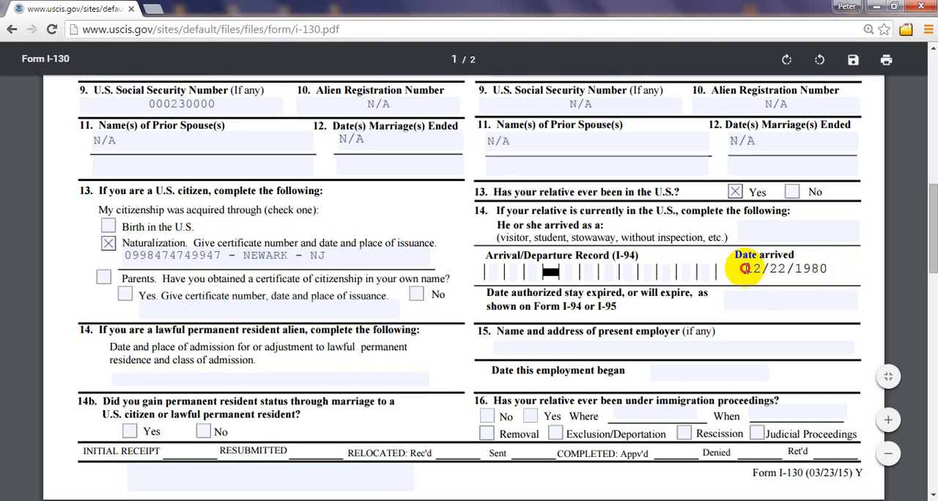
left_click(742, 271)
key("BackSpace")
key("BackSpace")
key("BackSpace")
key("BackSpace")
key("BackSpace")
key("BackSpace")
key("BackSpace")
key("BackSpace")
key("BackSpace")
key("BackSpace")
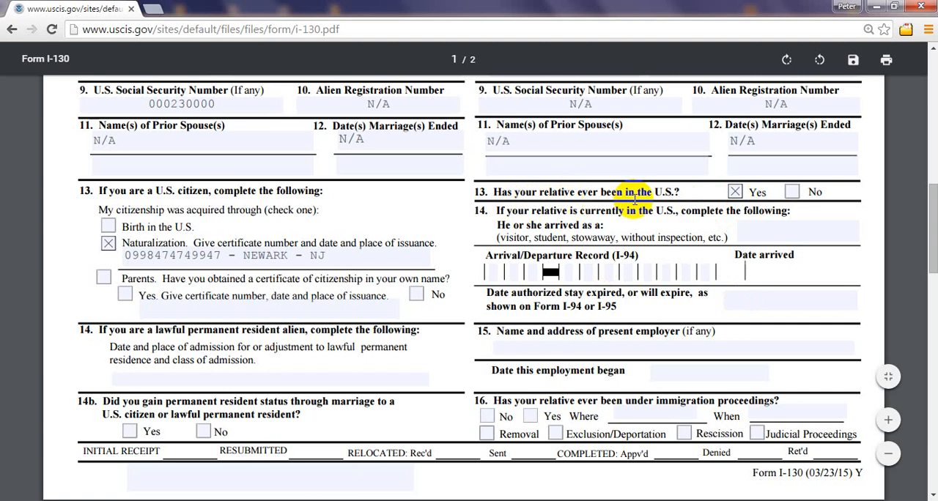
left_click(735, 192)
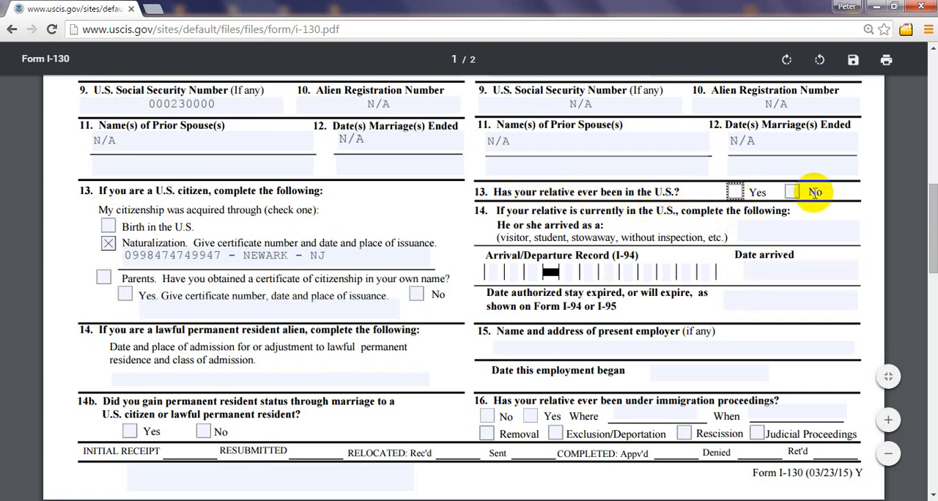
Step: Answer No in section C, item 13, and enter N/A for permanent resident admission in section B, item 14
left_click(794, 192)
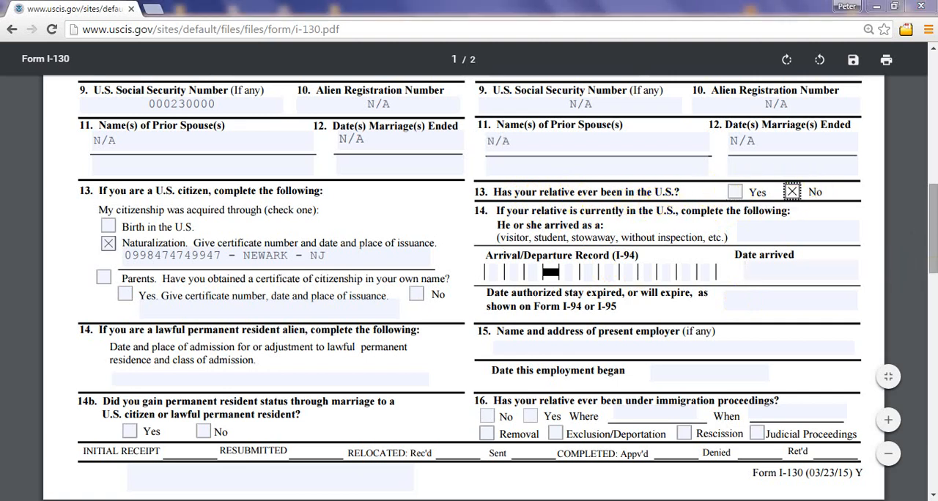
scroll(469, 272, "down", 2)
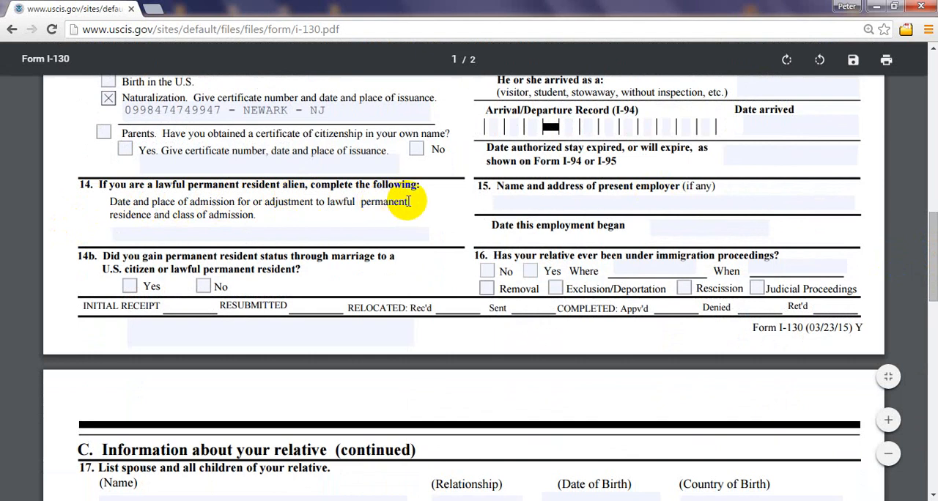
left_click_drag(934, 222, 934, 189)
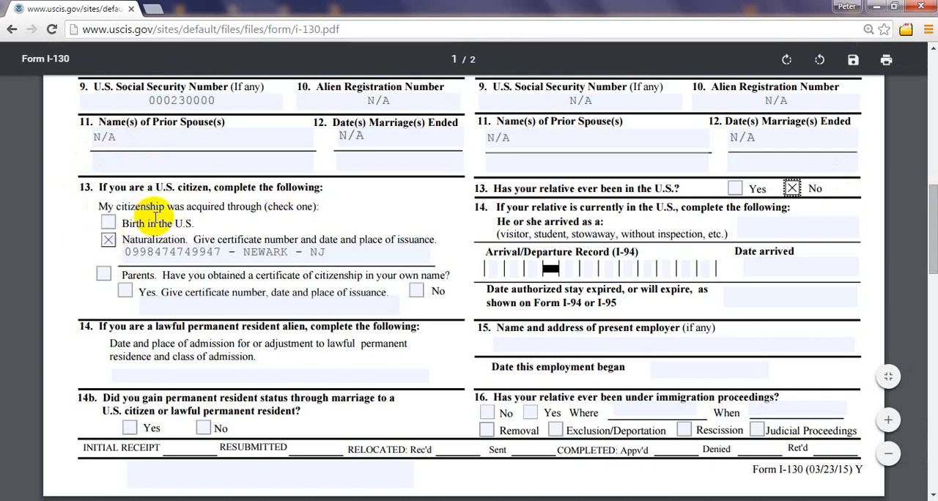
left_click(154, 372)
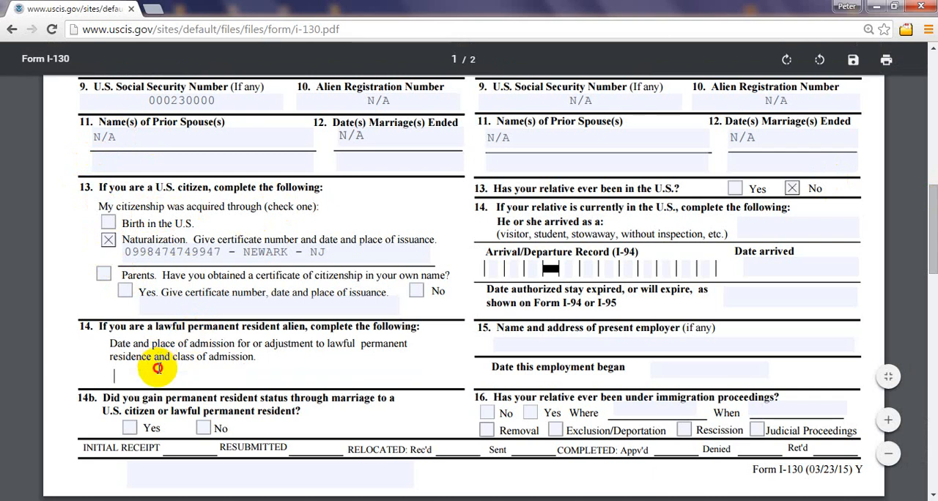
type("N/A")
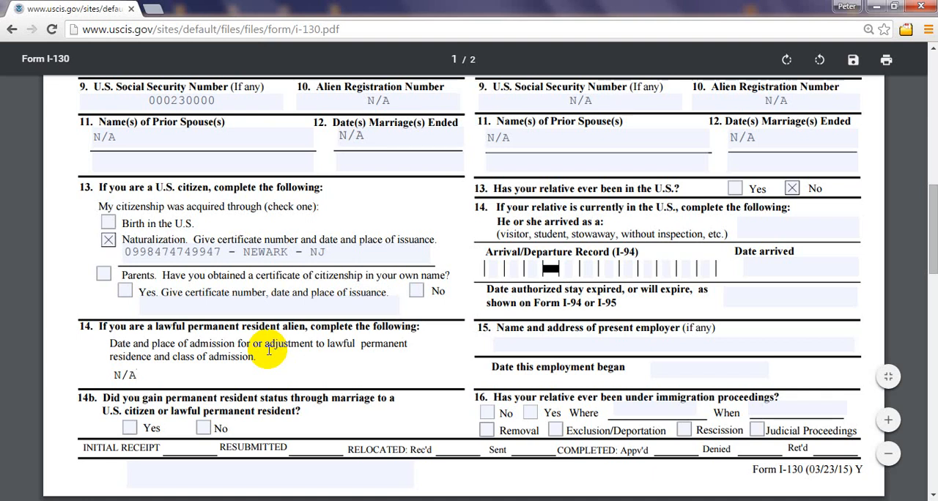
Step: Uncheck Naturalization in section B, item 13, and clear the N/A from item 14
left_click(109, 244)
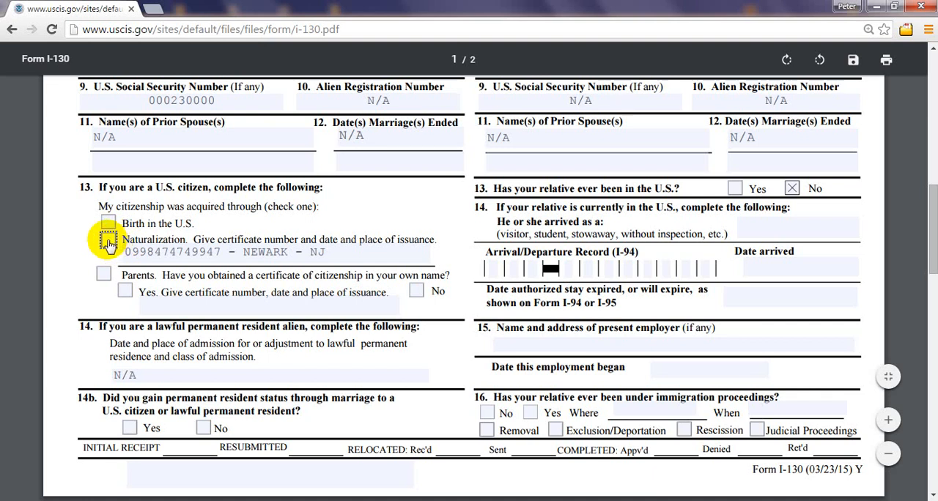
left_click(144, 375)
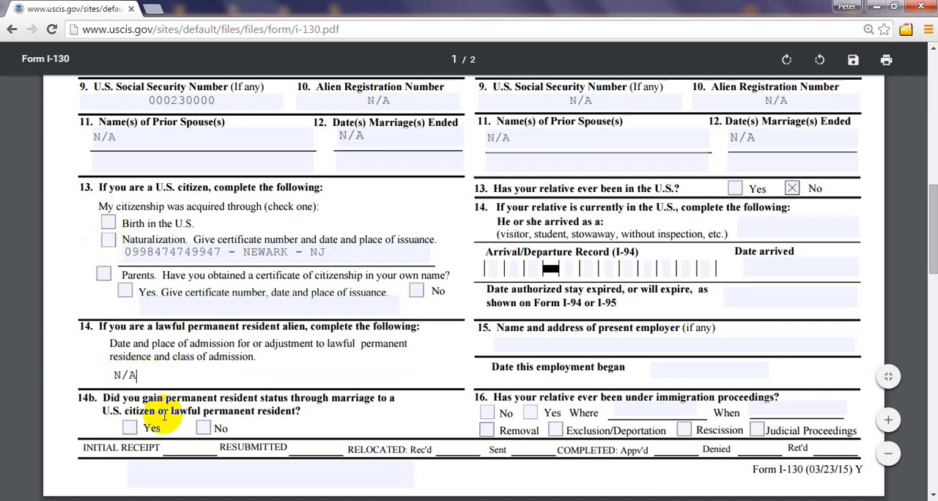
key("BackSpace")
key("BackSpace")
key("BackSpace")
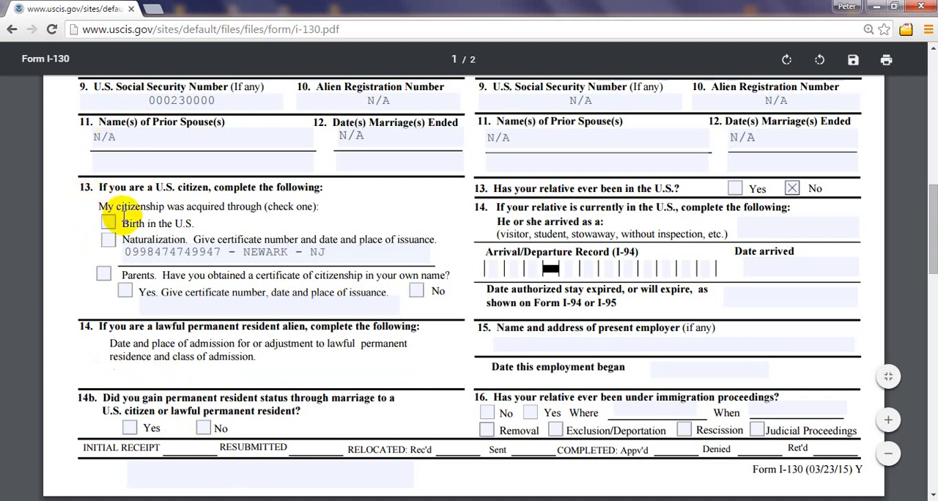
left_click(326, 253)
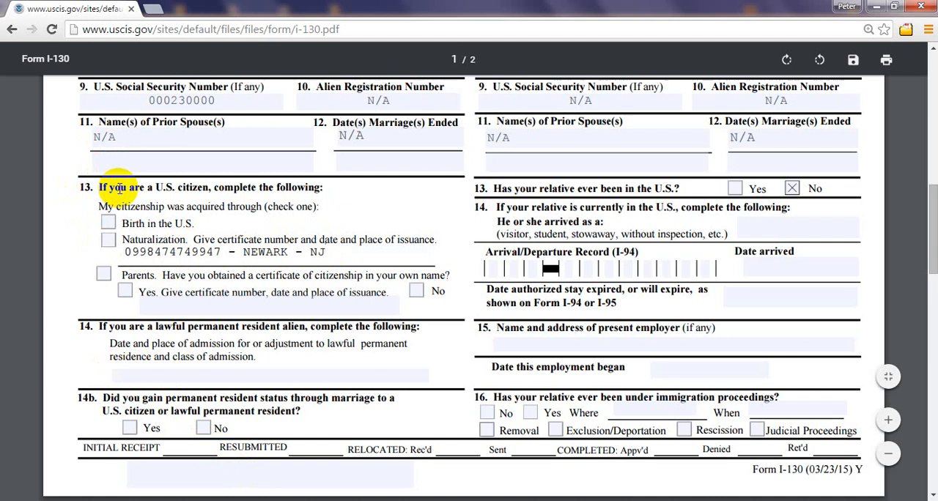
Step: Try N/A for the petitioner's permanent resident admission in section B, item 14, and clear it
left_click(181, 379)
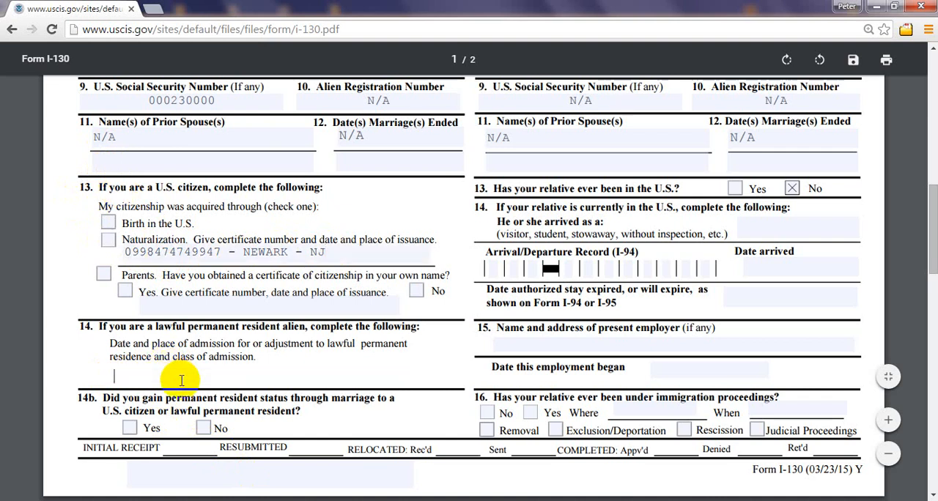
type("N/A")
key("BackSpace")
key("BackSpace")
key("BackSpace")
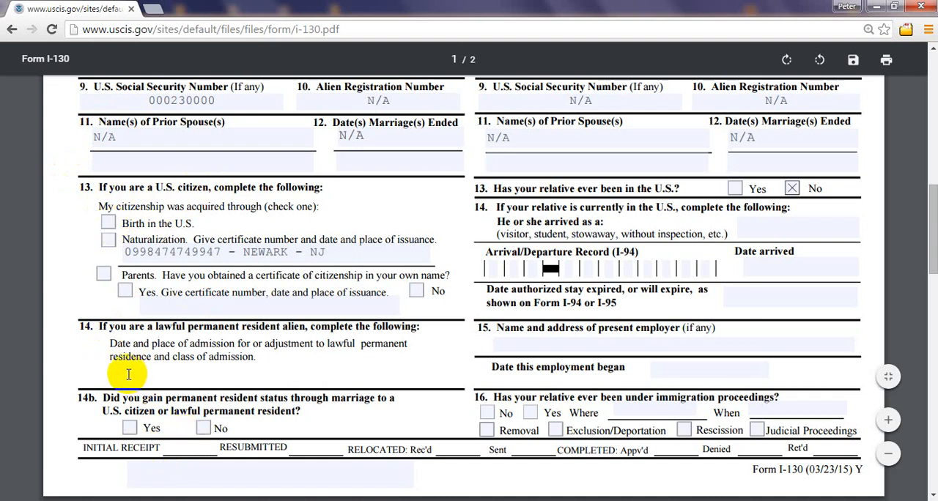
Step: Clear the naturalization certificate number and place of issuance from section B, item 13
left_click(128, 258)
key("End")
key("BackSpace")
key("BackSpace")
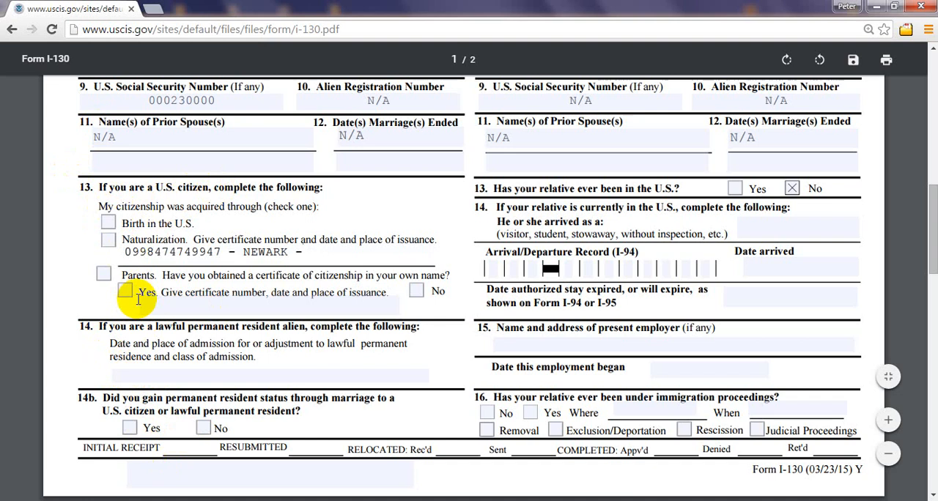
key("BackSpace")
key("BackSpace")
key("BackSpace")
key("BackSpace")
key("BackSpace")
key("BackSpace")
key("BackSpace")
key("BackSpace")
key("BackSpace")
key("BackSpace")
key("BackSpace")
key("BackSpace")
key("BackSpace")
key("BackSpace")
key("BackSpace")
key("BackSpace")
key("BackSpace")
key("BackSpace")
key("BackSpace")
key("BackSpace")
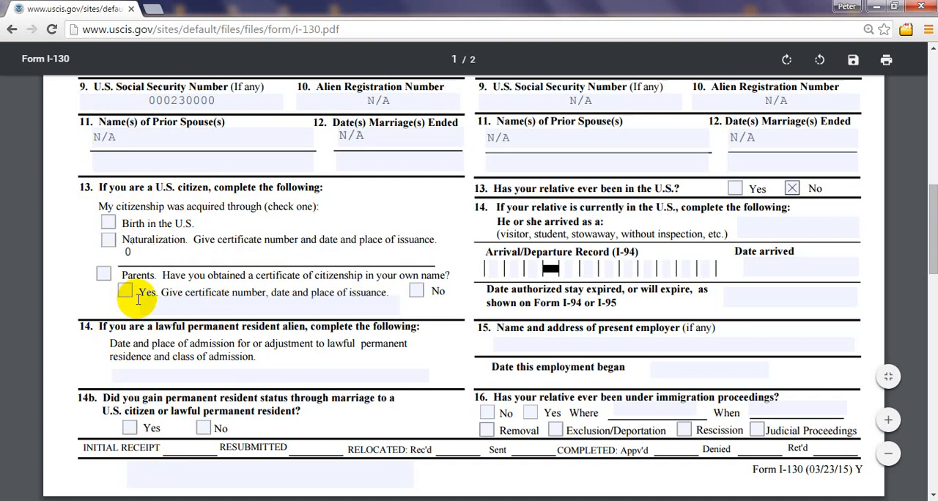
key("BackSpace")
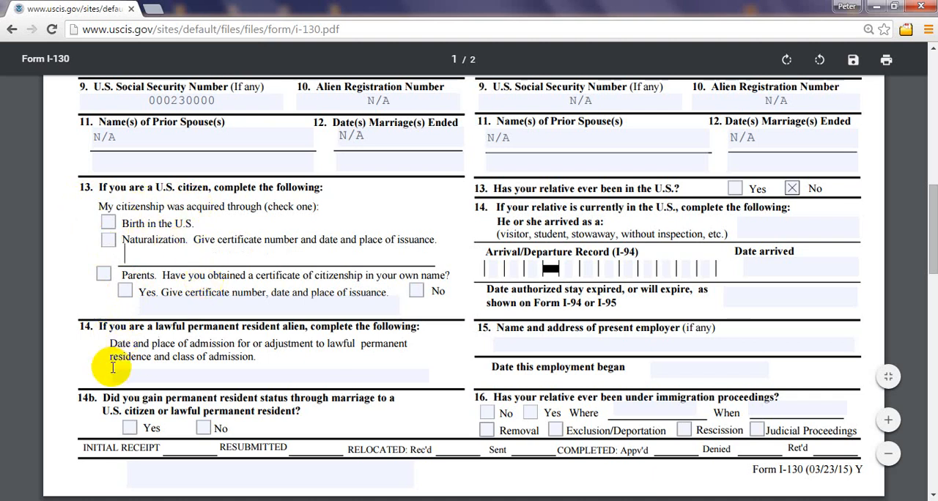
Step: Enter 12/23/1901 as the petitioner's date of admission in section B, item 14, followed by a dash
left_click(172, 375)
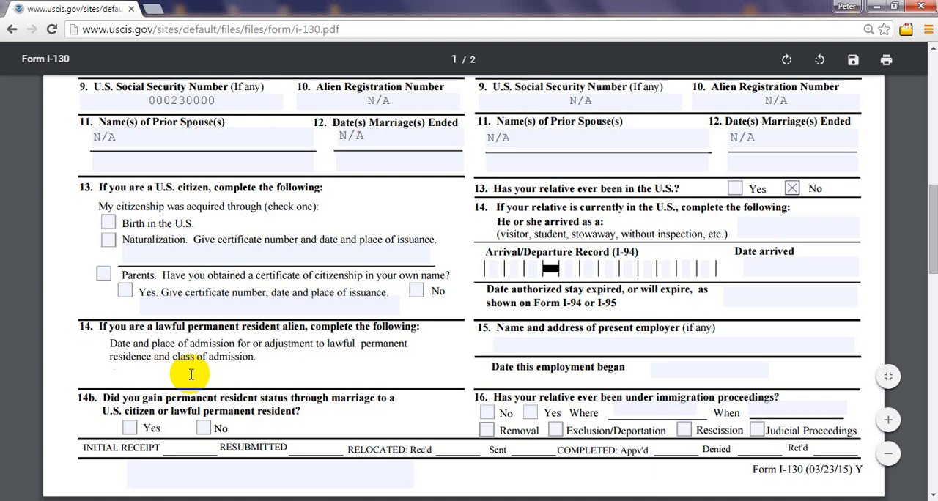
type("12/23/1901")
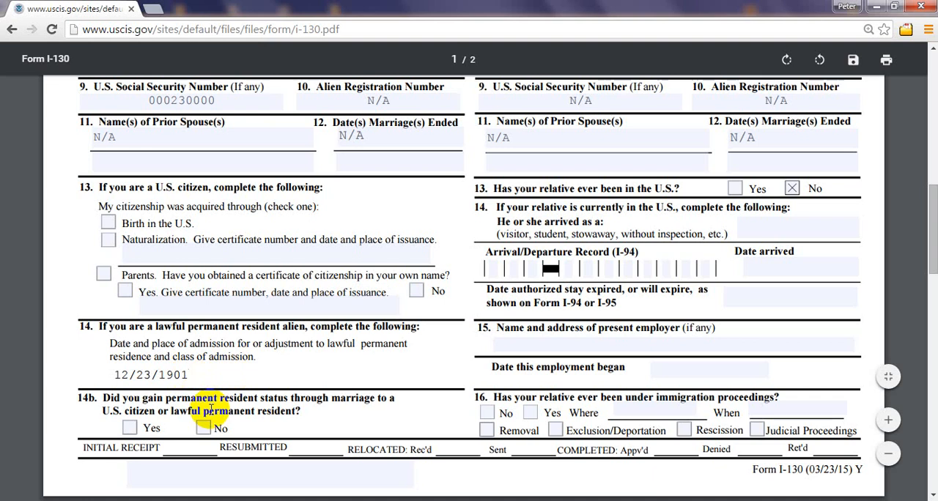
type("-")
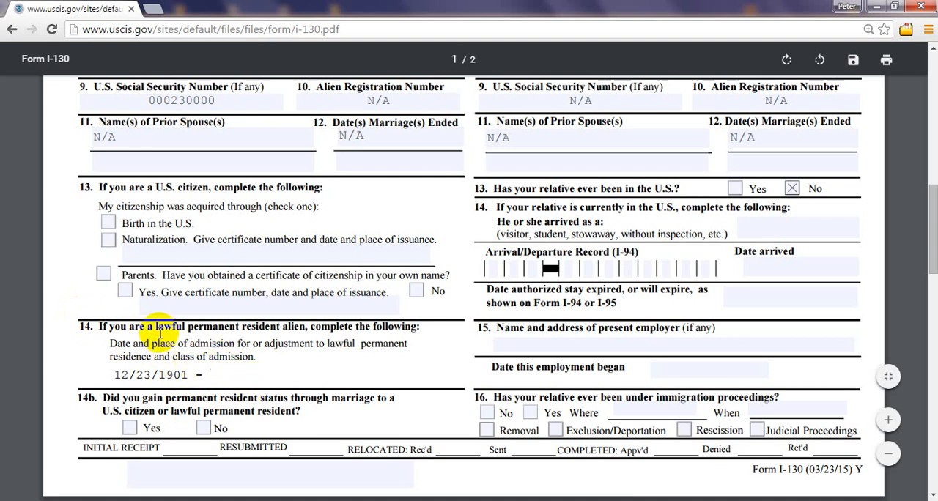
Step: Highlight the words "place of admission" in section B, item 14, and add JFK AIRPORT after the date
left_click(238, 343)
left_click_drag(238, 343, 151, 343)
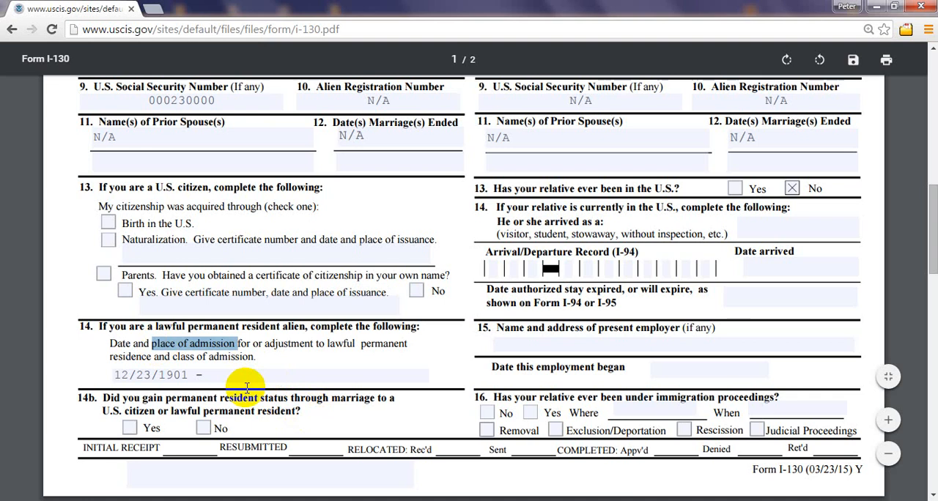
left_click(207, 374)
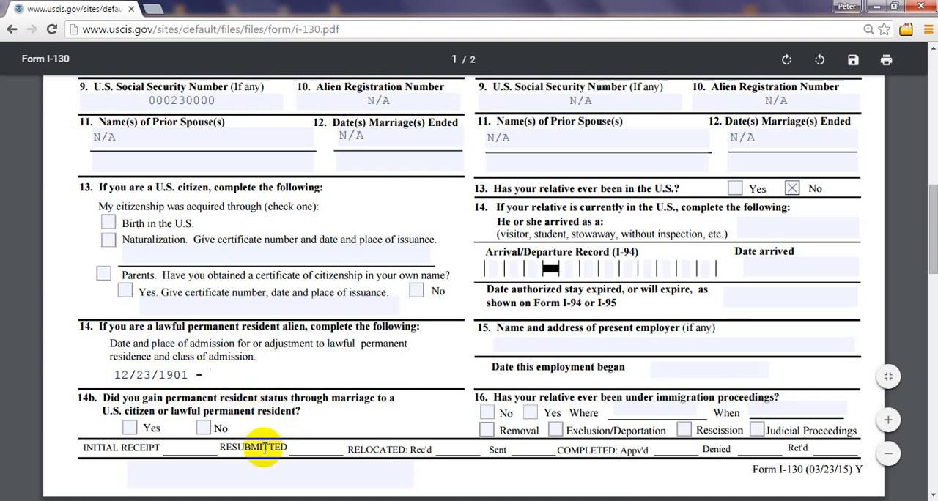
type("- JFK AIRPORT")
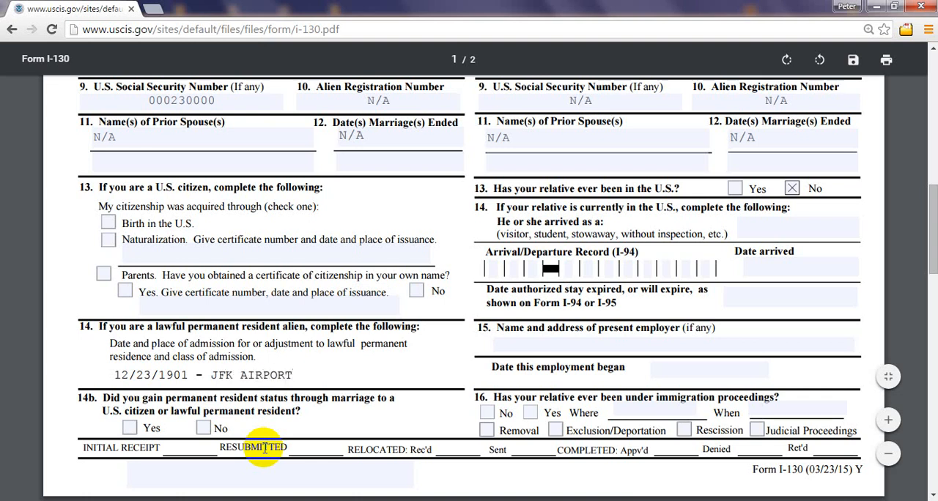
Step: Replace the place of admission in section B, item 14, with LA GUARDIA AIRPORT
key("BackSpace")
key("BackSpace")
key("BackSpace")
key("BackSpace")
key("BackSpace")
key("BackSpace")
key("BackSpace")
key("BackSpace")
key("BackSpace")
key("BackSpace")
key("BackSpace")
type("LA GURA")
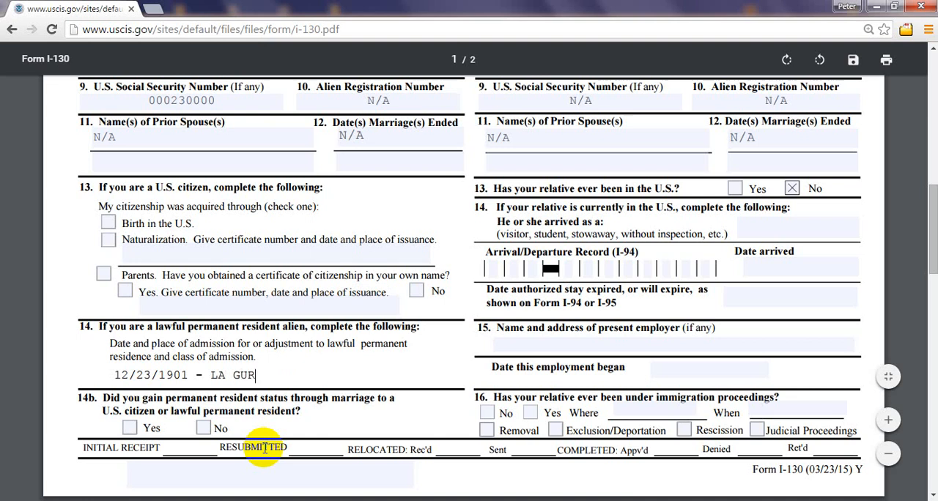
key("BackSpace")
key("BackSpace")
type("ARDIA AIRPORT")
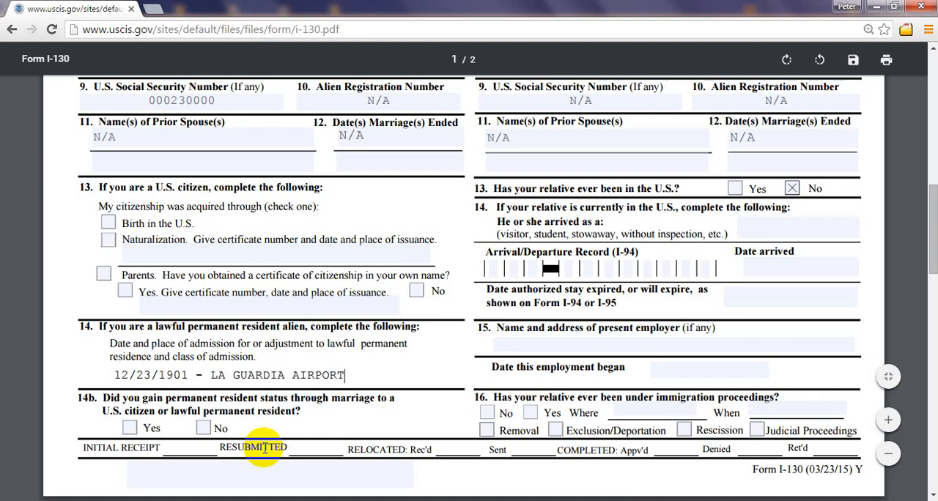
Step: Change the place of admission in section B, item 14, to MEXICO-US BORDER
key("BackSpace")
key("BackSpace")
key("BackSpace")
key("BackSpace")
key("BackSpace")
key("BackSpace")
key("BackSpace")
key("BackSpace")
key("BackSpace")
key("BackSpace")
key("BackSpace")
key("BackSpace")
key("BackSpace")
key("BackSpace")
key("BackSpace")
key("BackSpace")
key("BackSpace")
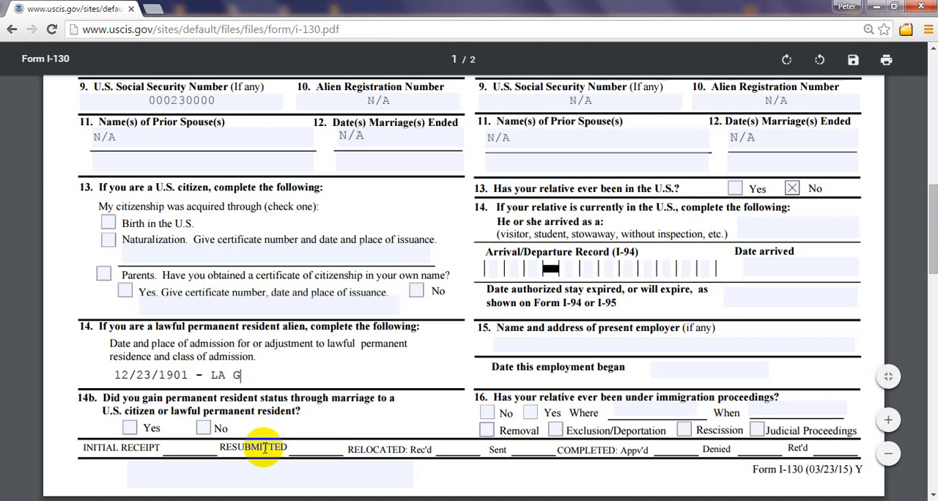
key("BackSpace")
type("u")
key("BackSpace")
type("MEXICO")
type("-U")
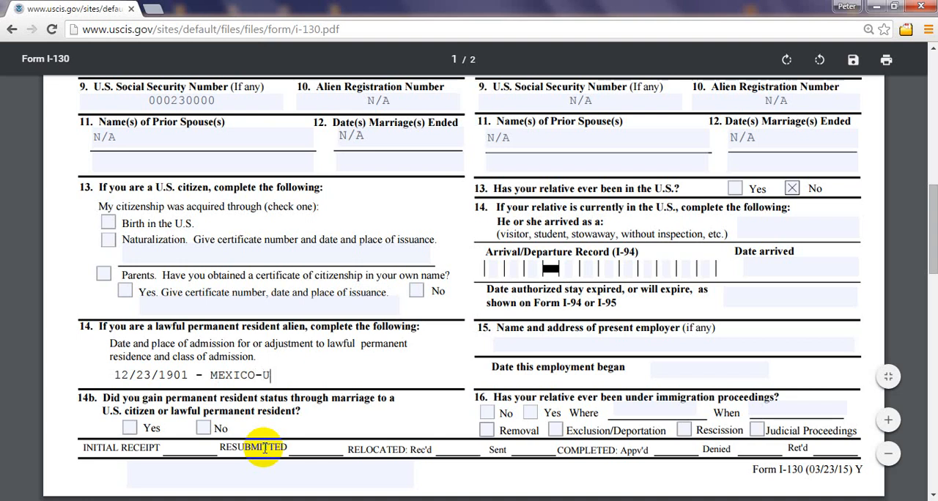
type("S BORDER")
Step: Replace the border crossing with ARIZONA as the place of admission in section B, item 14, followed by a dash
key("BackSpace")
key("BackSpace")
key("BackSpace")
key("BackSpace")
key("BackSpace")
key("BackSpace")
key("BackSpace")
key("BackSpace")
key("BackSpace")
key("BackSpace")
key("BackSpace")
key("BackSpace")
key("BackSpace")
key("BackSpace")
key("BackSpace")
key("BackSpace")
type("ARIZONA")
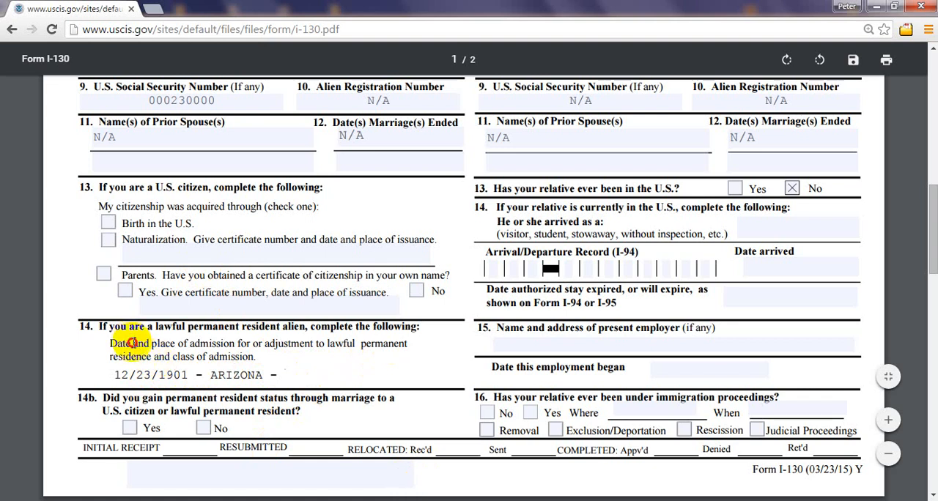
Step: Highlight the class of admission wording in section B, item 14, and add F12 as the class after the place
left_click(98, 343)
key("ctrl+a")
left_click(173, 376)
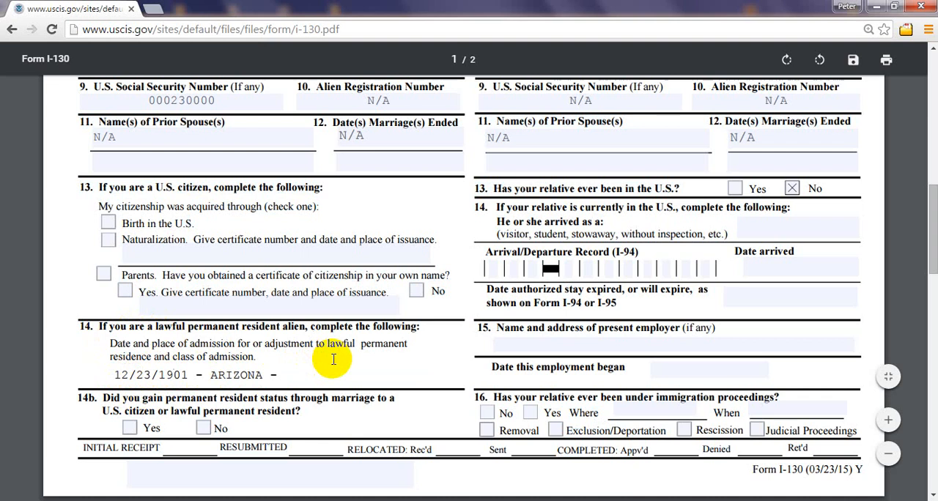
left_click(247, 357)
left_click_drag(247, 357, 160, 359)
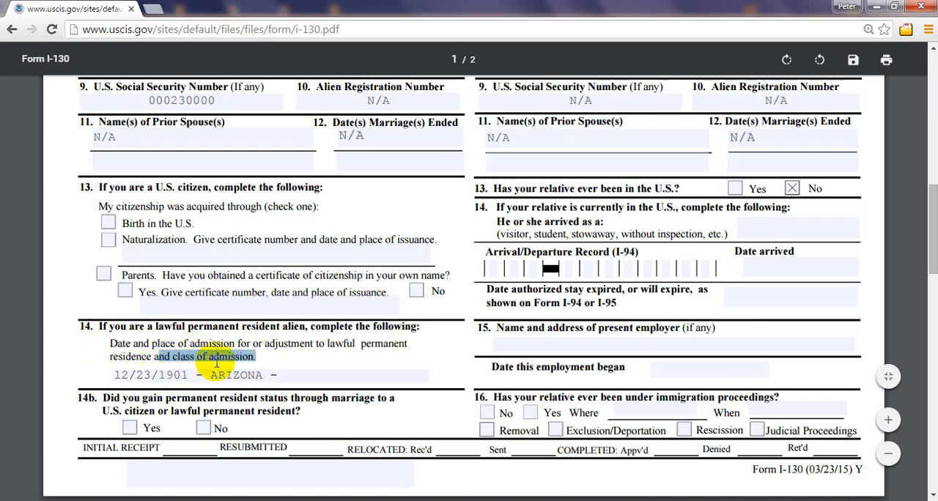
left_click(286, 373)
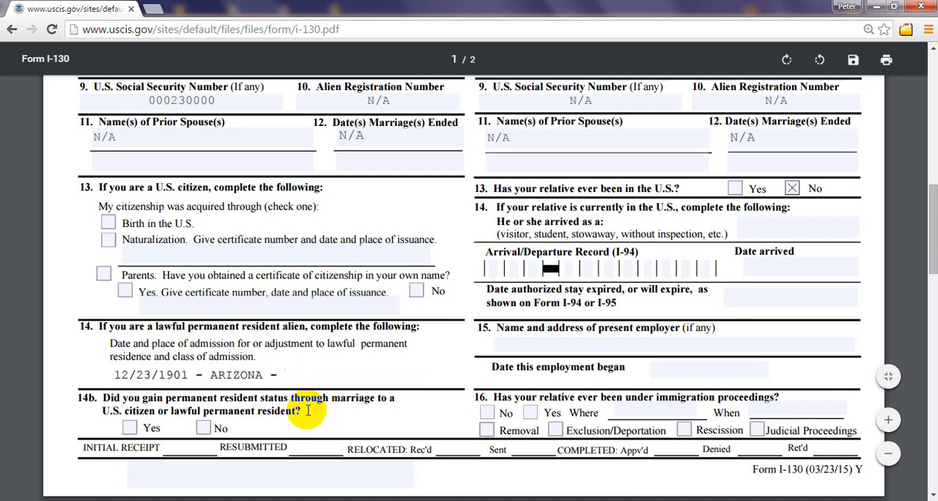
type("F")
type("11")
key("BackSpace")
key("BackSpace")
key("BackSpace")
type("F12")
Step: Clear the date, place and class of admission from section B, item 14
left_click(310, 372)
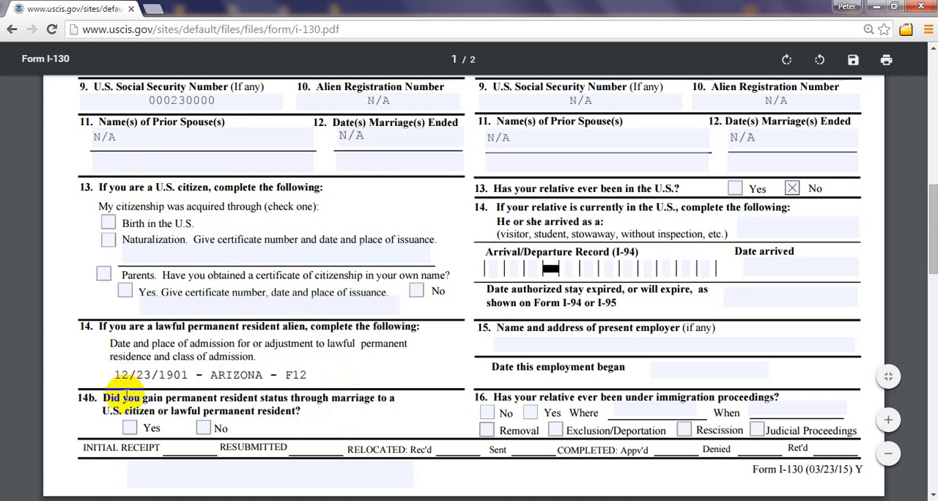
key("Delete")
key("Delete")
key("Delete")
key("Delete")
key("Delete")
key("Delete")
key("Delete")
key("Delete")
key("Delete")
key("Delete")
key("Delete")
key("Delete")
key("Delete")
key("Delete")
key("Delete")
key("Delete")
key("Delete")
key("Delete")
key("Delete")
key("Delete")
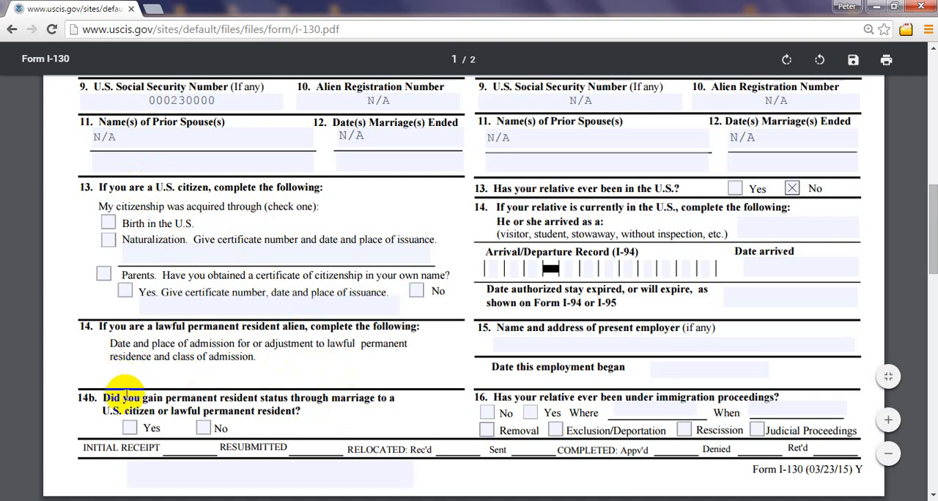
Step: Try Naturalization as the petitioner's citizenship basis in section B, item 13, and uncheck it
left_click(108, 242)
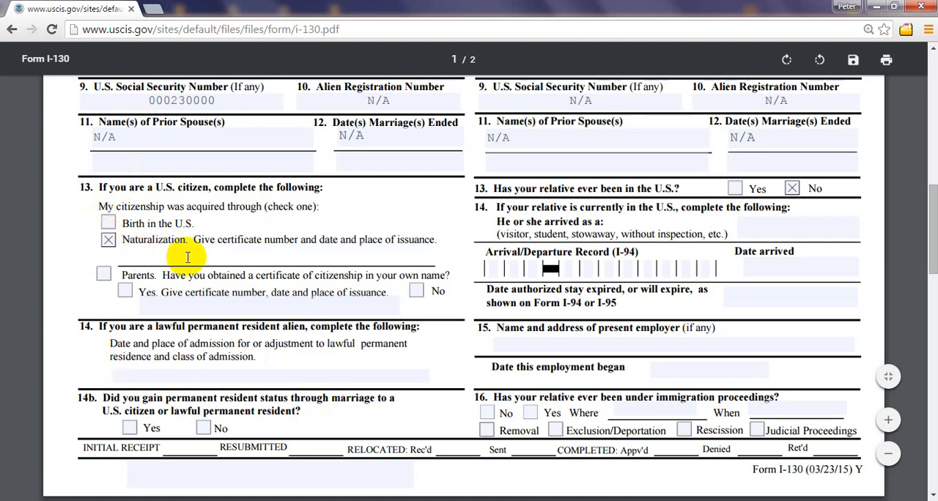
left_click(271, 253)
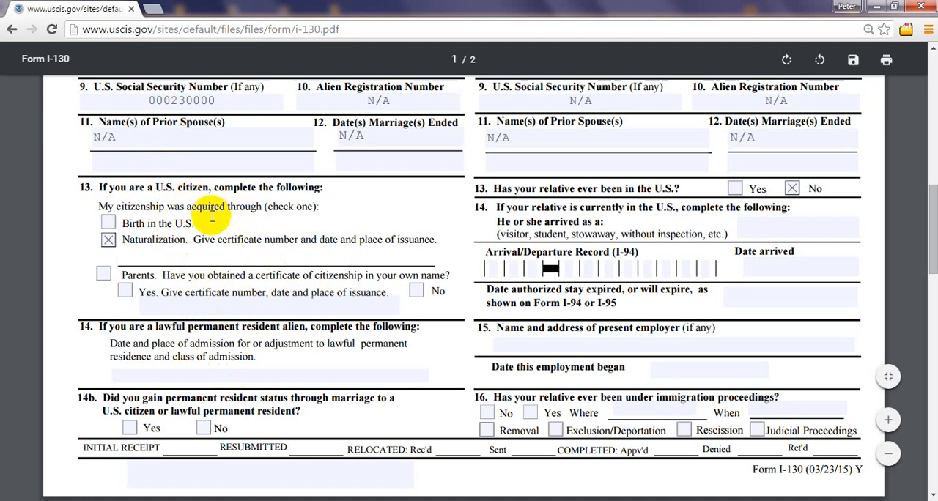
left_click(194, 377)
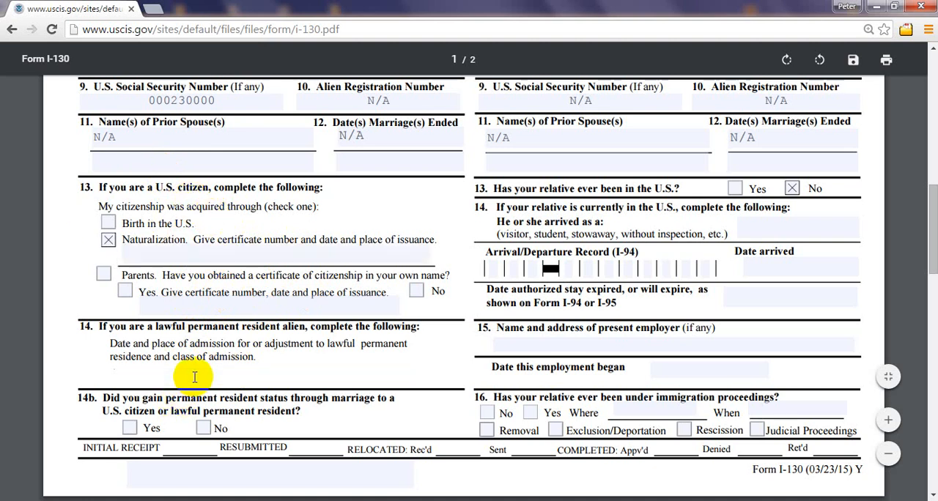
left_click(108, 242)
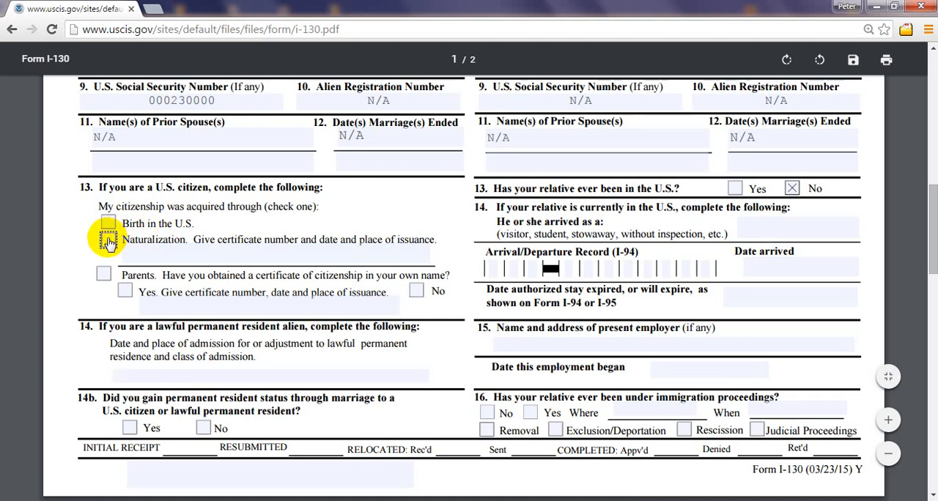
Step: Mark Naturalization as the petitioner's citizenship basis in section B, item 13
left_click(155, 374)
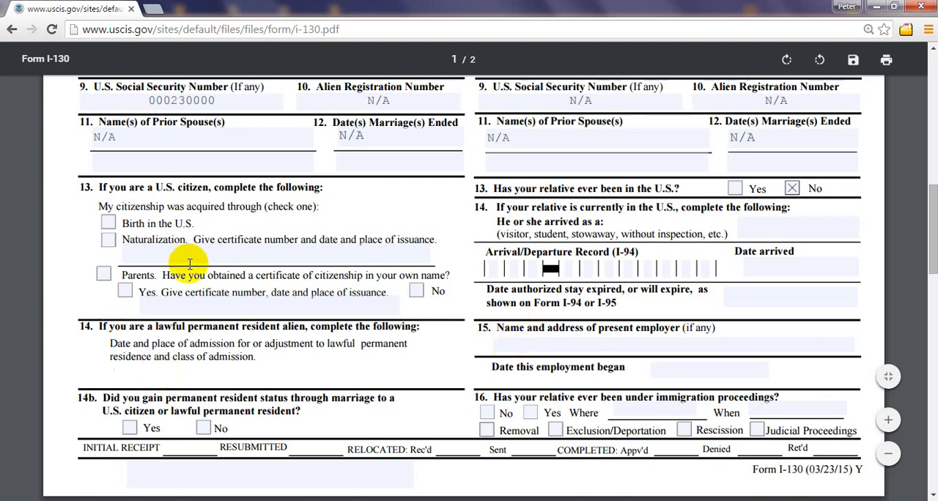
left_click(108, 242)
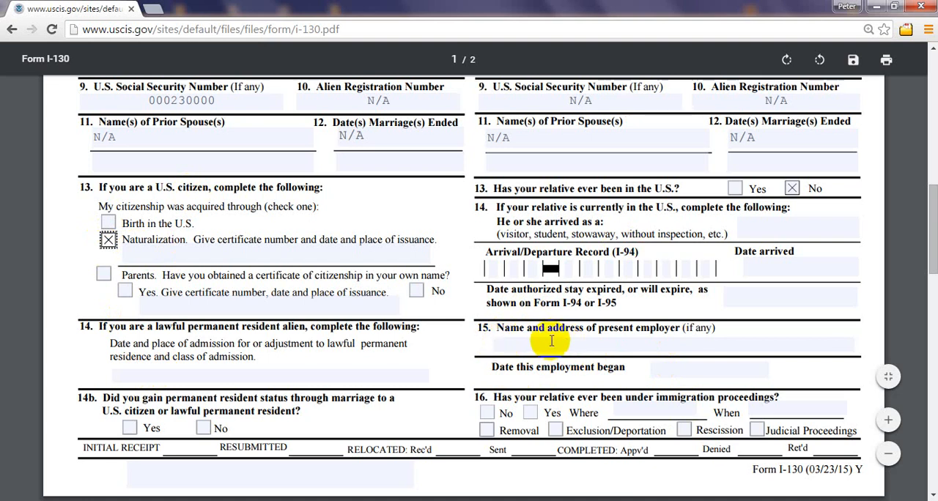
Step: Enter N/A for both the relative's present employer and the employment start date in section C, item 15
left_click(672, 342)
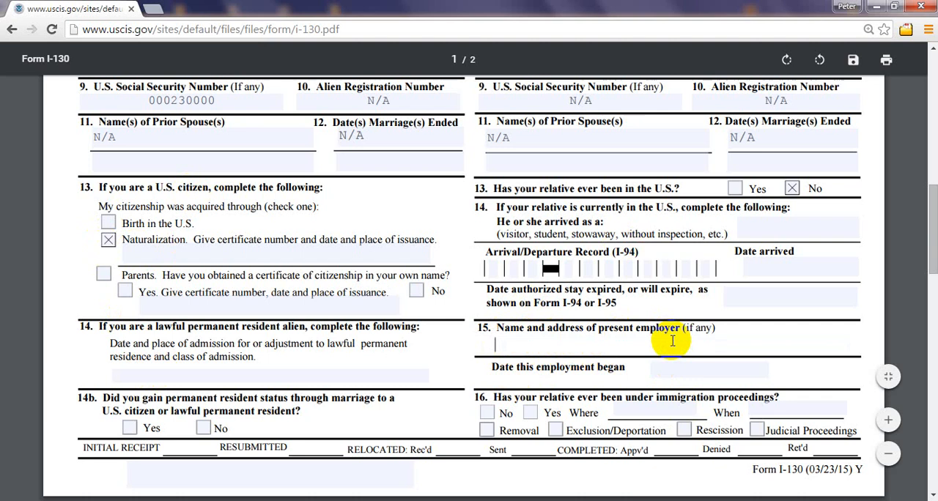
type("N/A")
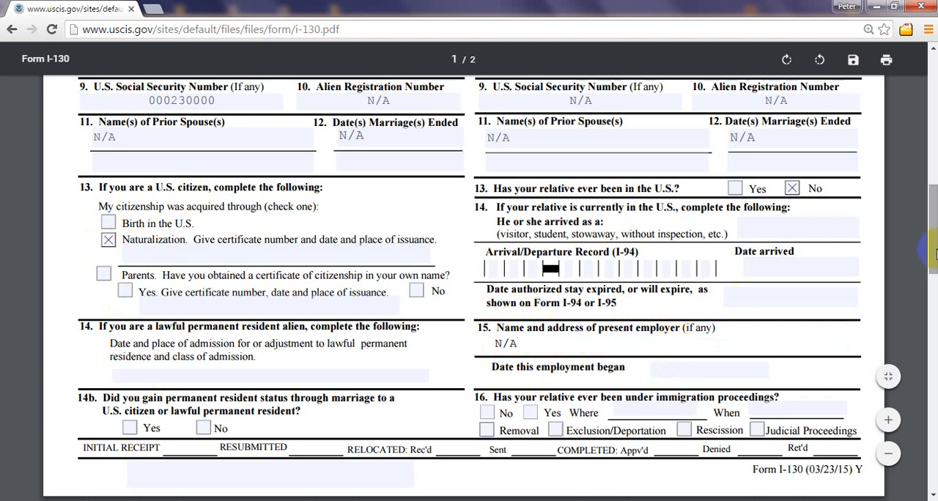
left_click_drag(936, 254, 936, 263)
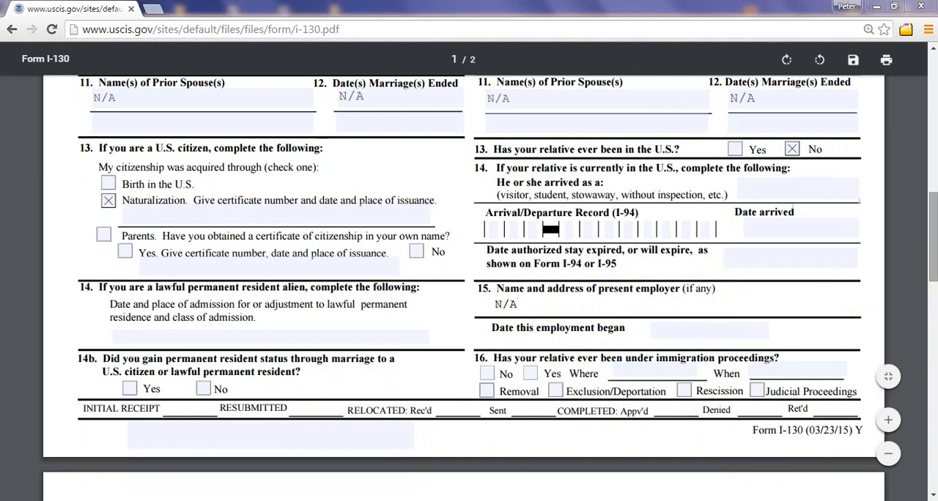
scroll(453, 249, "down", 3)
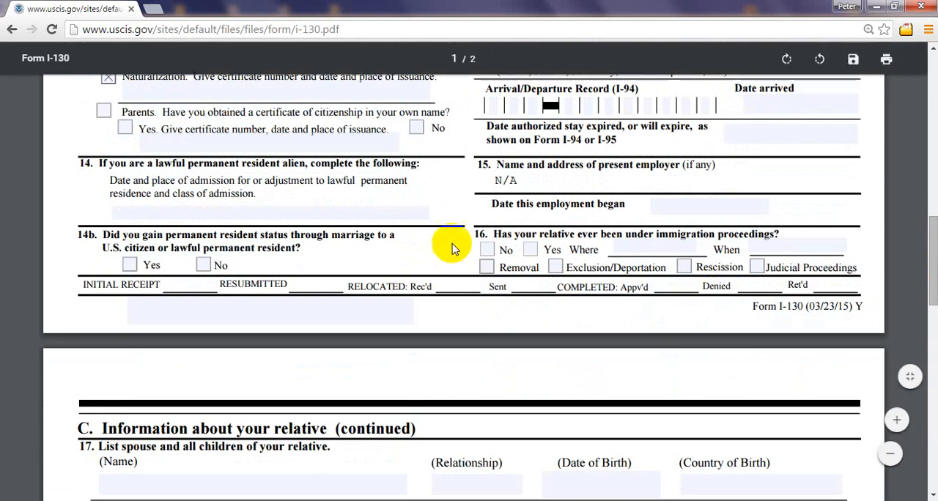
left_click(617, 214)
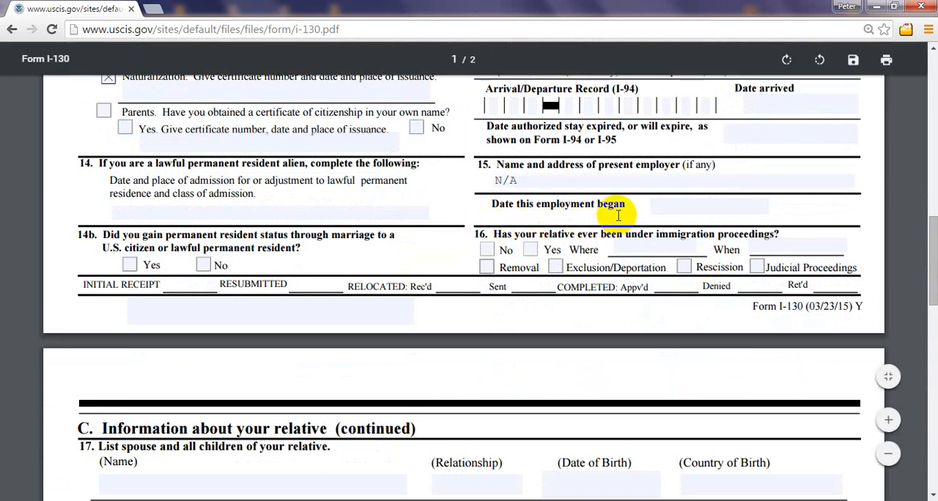
left_click(712, 203)
type("N/A")
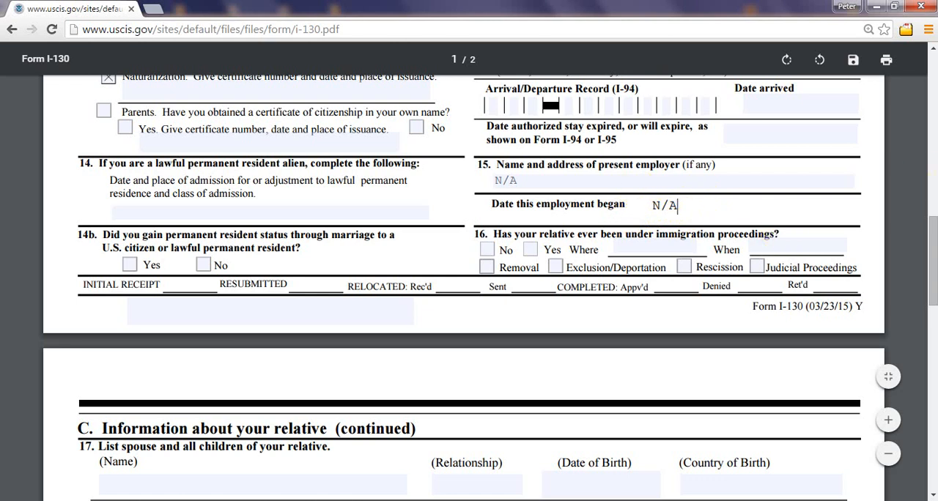
Step: Try the No and Yes answers on residency gained through marriage in section B, item 14b, and clear both boxes
left_click_drag(933, 254, 933, 264)
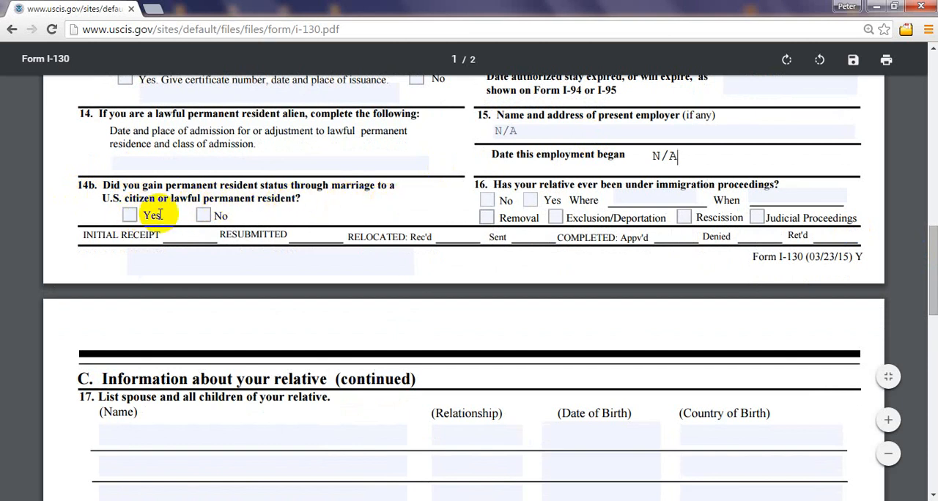
left_click(202, 216)
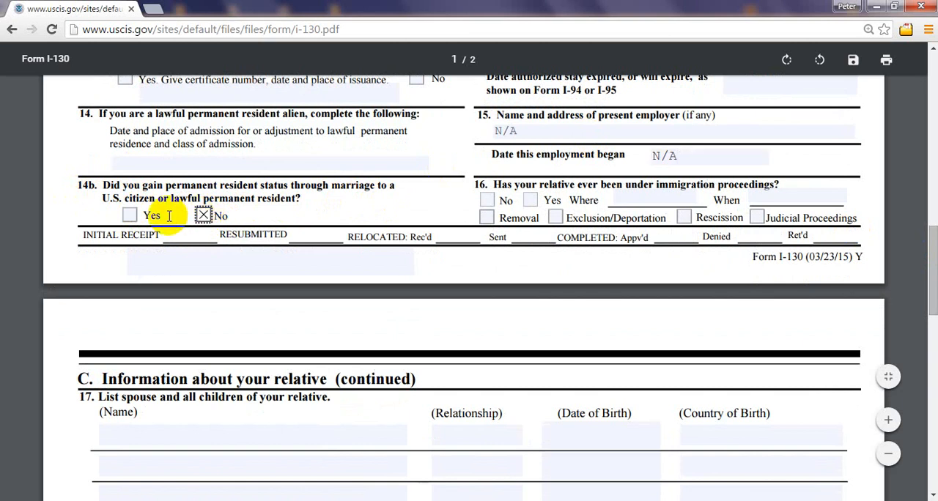
left_click(202, 217)
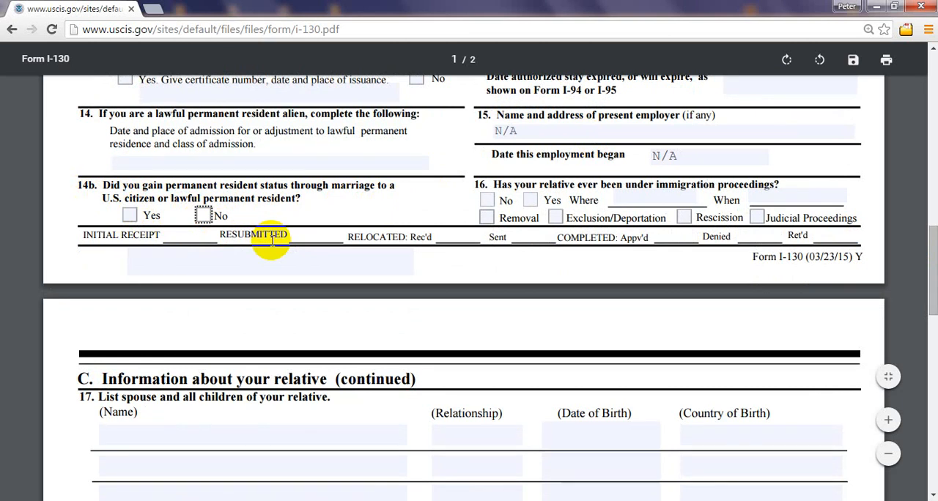
left_click(130, 214)
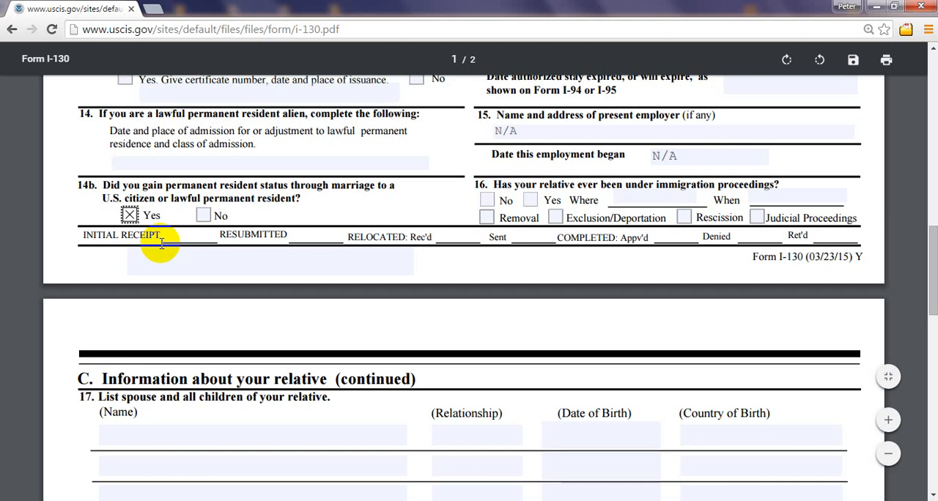
left_click(130, 214)
left_click(204, 215)
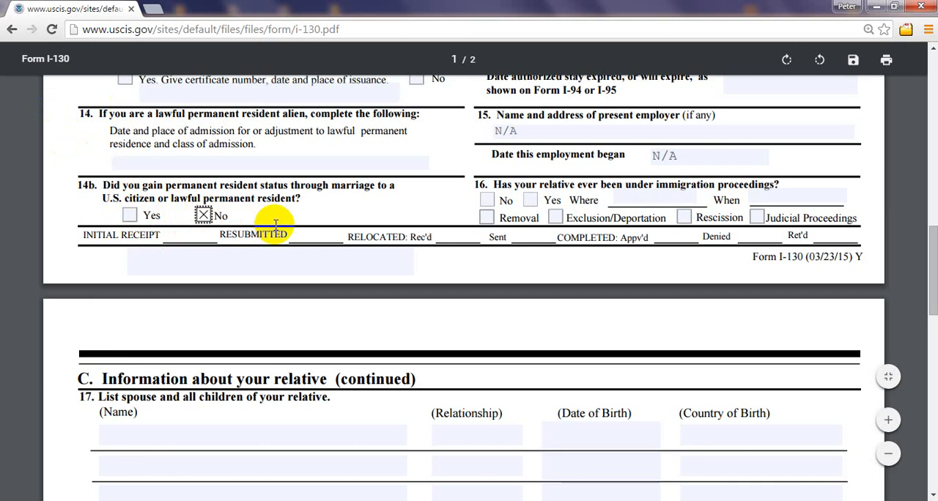
left_click(206, 217)
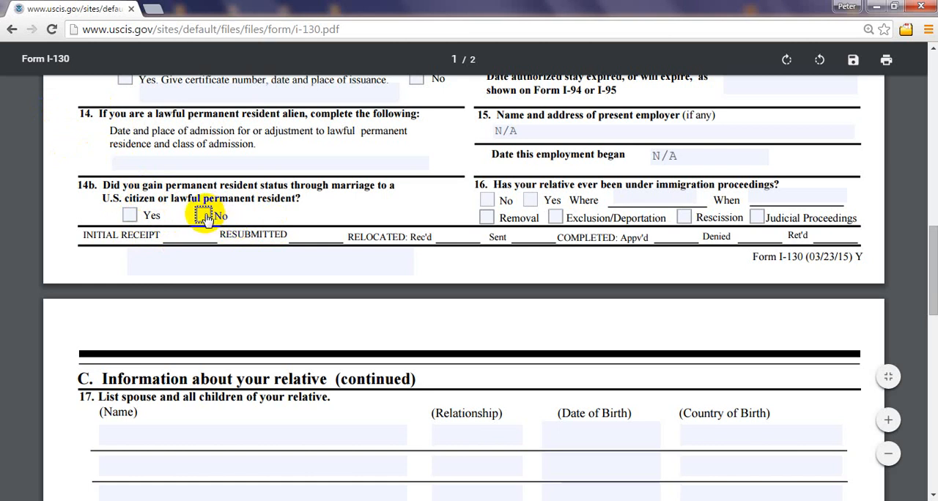
left_click(129, 216)
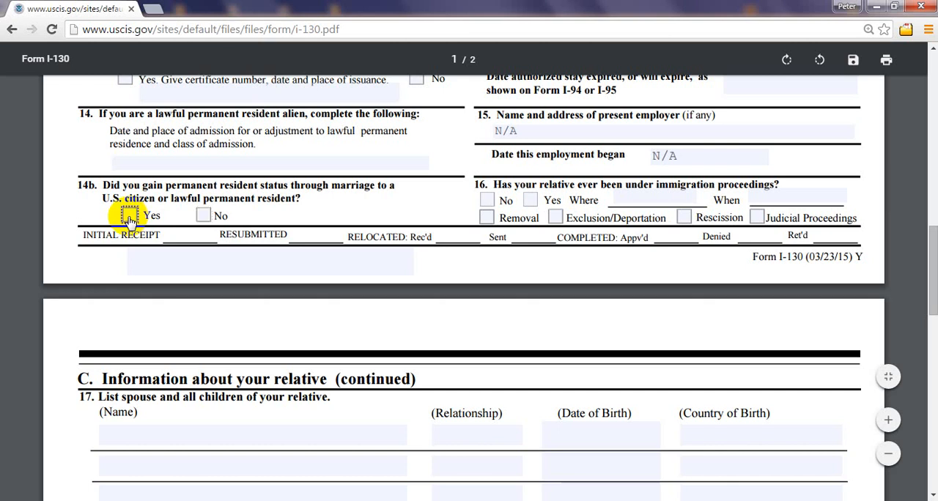
left_click(203, 214)
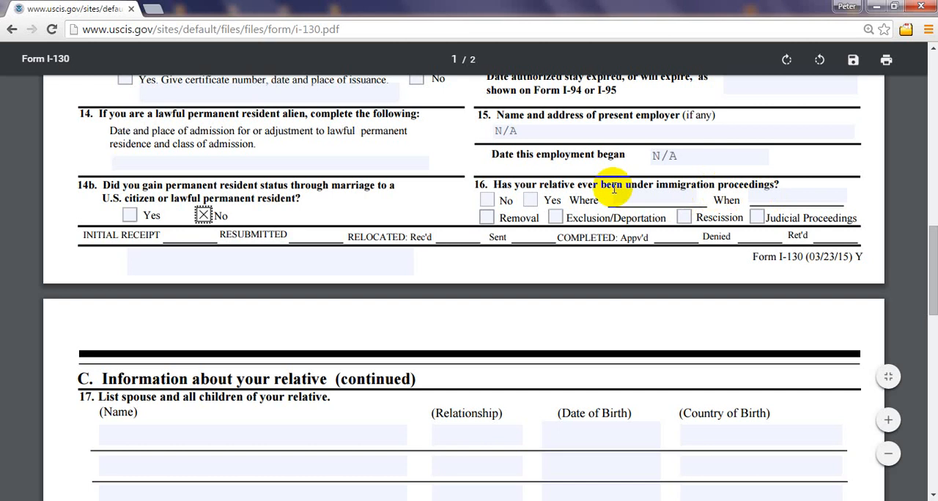
key("space")
Step: Try Yes with Exclusion/Deportation for the relative's immigration proceedings in section C, item 16, clear both, and answer No
left_click(485, 204)
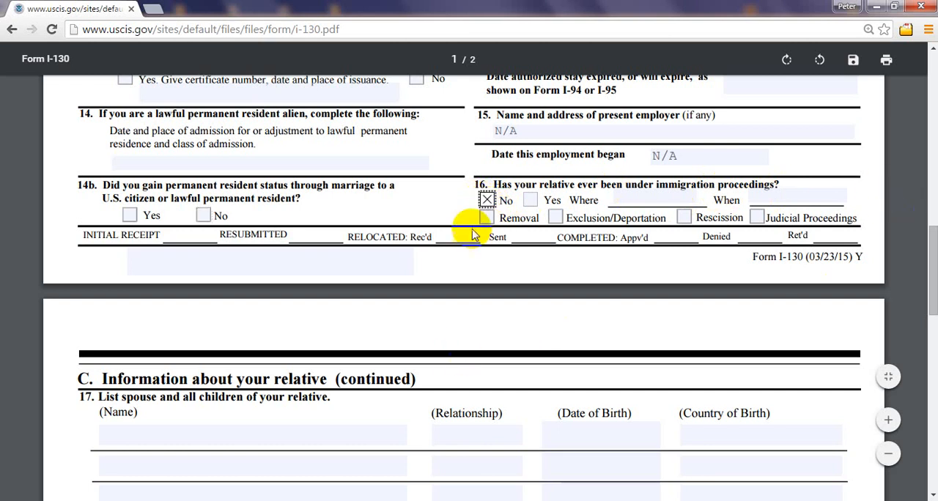
left_click(486, 201)
left_click(529, 201)
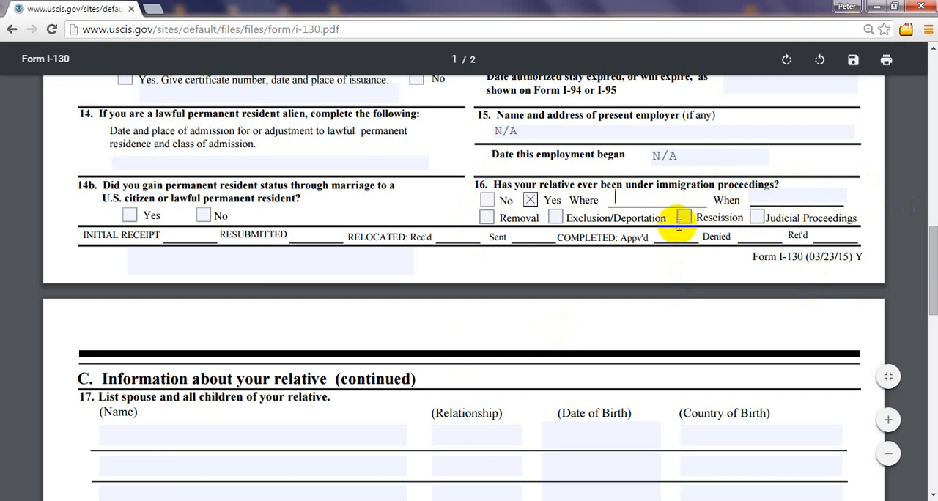
left_click(556, 218)
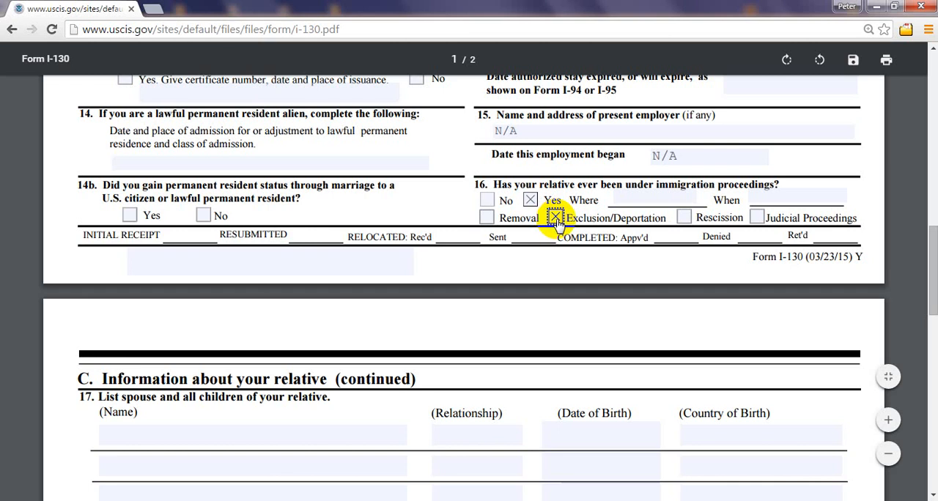
left_click(555, 218)
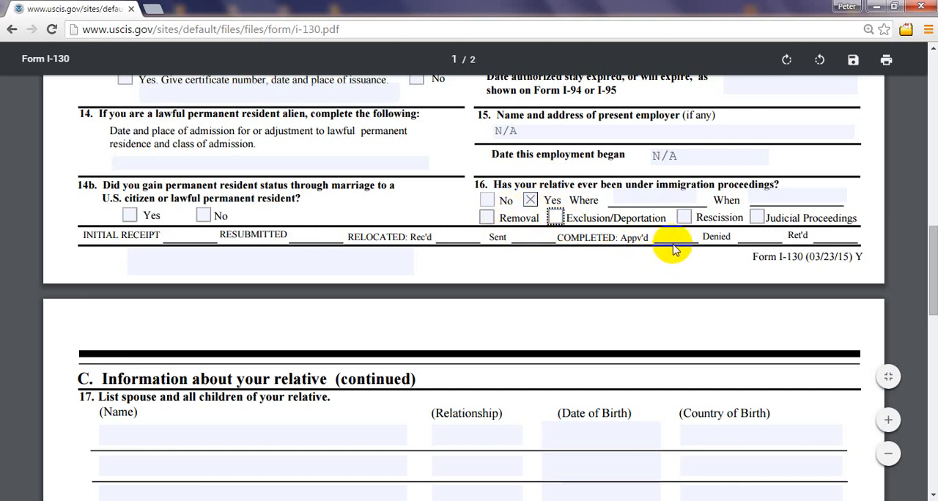
left_click(530, 200)
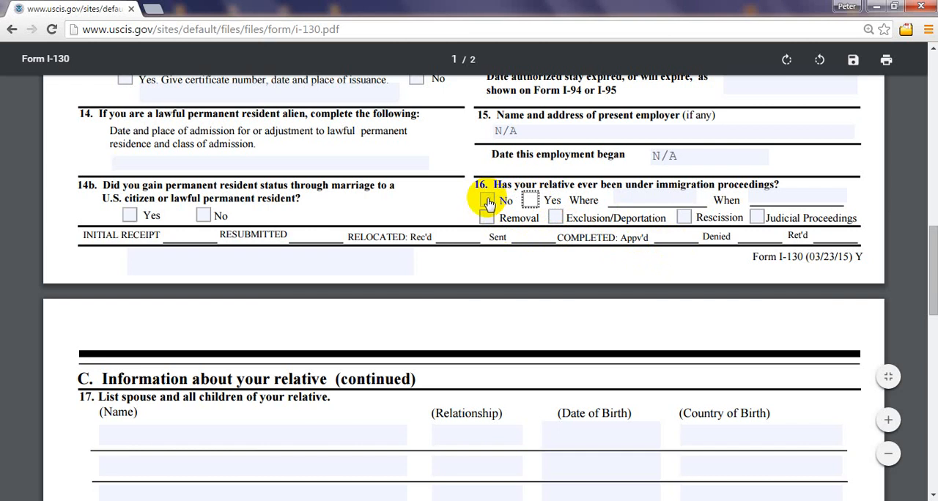
left_click(487, 203)
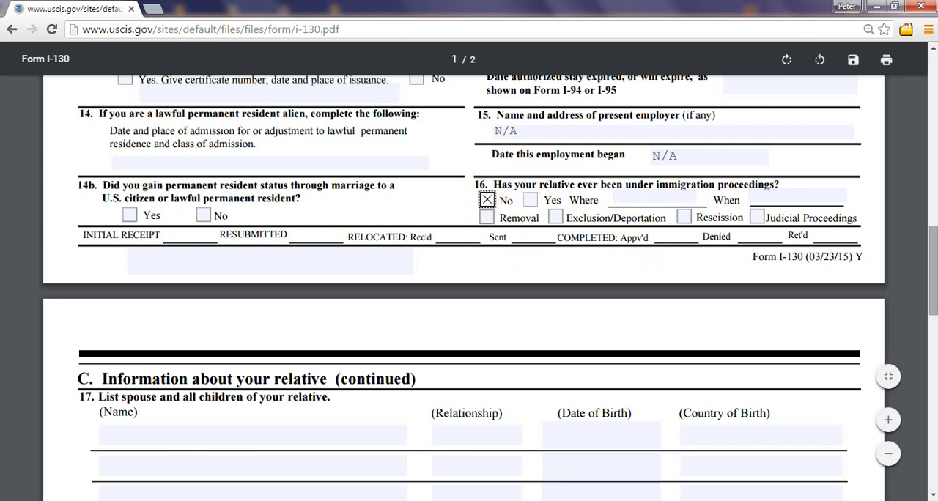
Step: Start filling the first name line in the relative's spouse and children list in section C, item 17
mouse_move(934, 280)
left_mouse_down()
mouse_move(934, 317)
mouse_move(920, 110)
mouse_move(932, 176)
mouse_move(932, 289)
left_mouse_up()
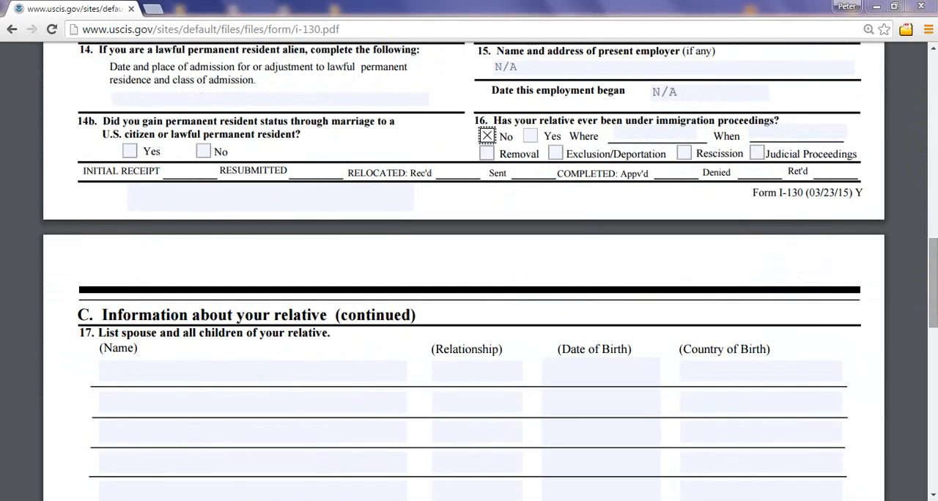
left_click_drag(933, 263, 933, 297)
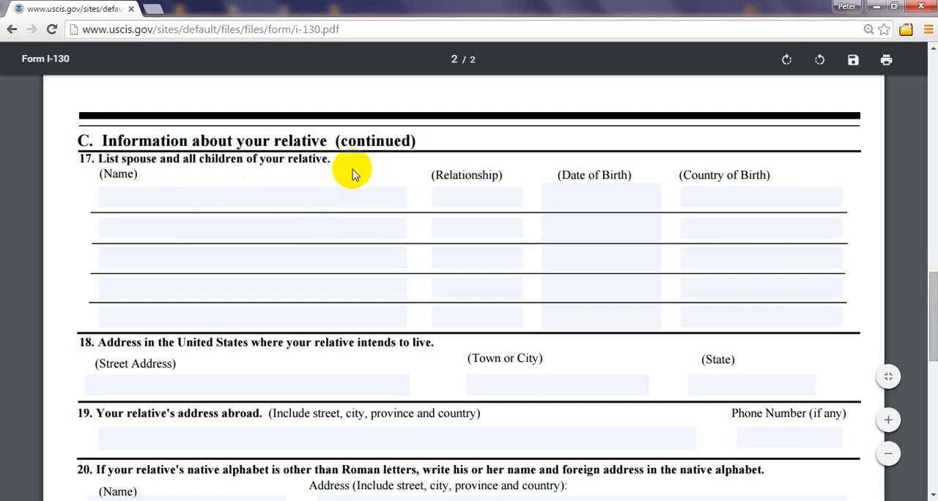
left_click(121, 198)
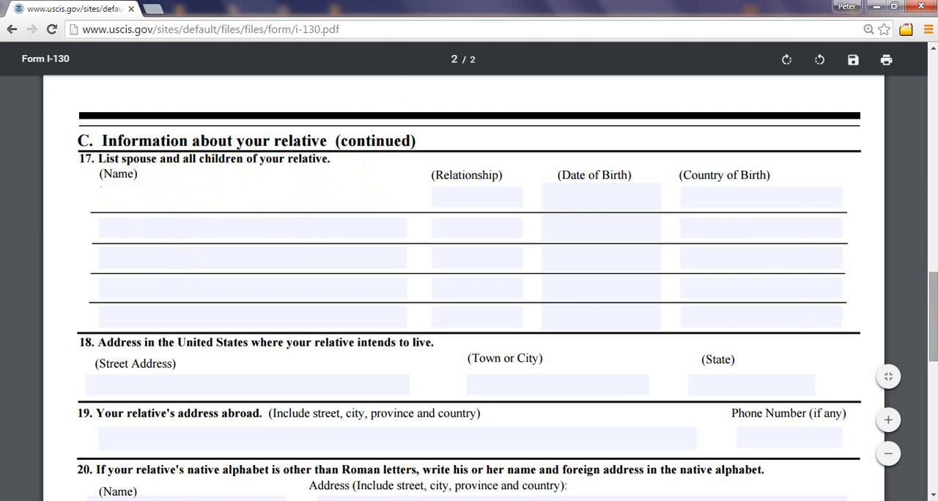
left_click_drag(935, 331, 935, 332)
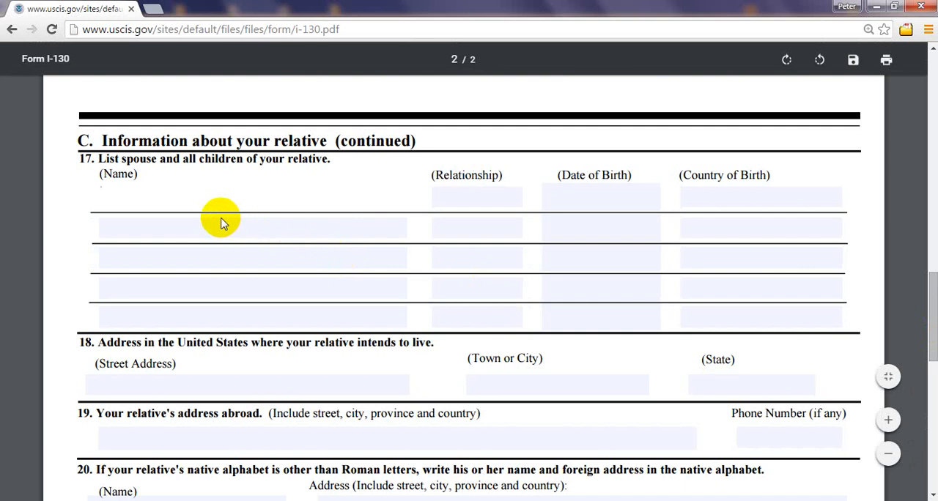
left_click(119, 197)
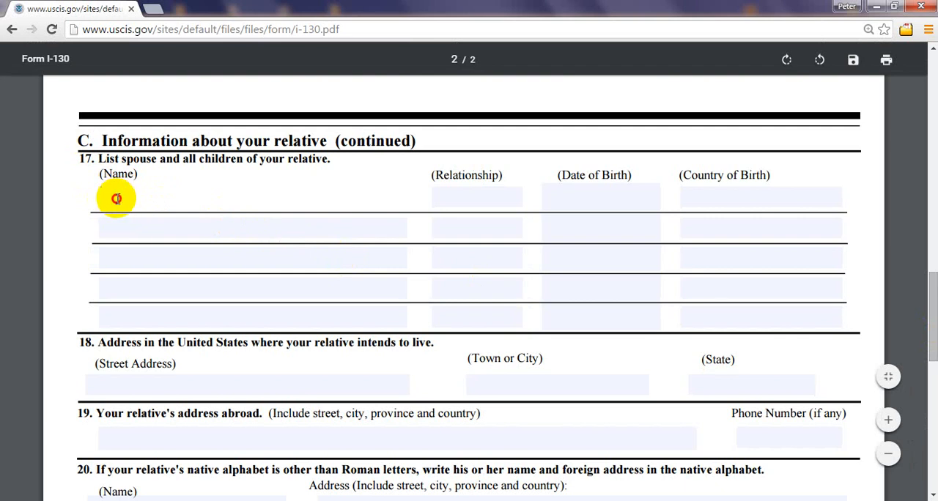
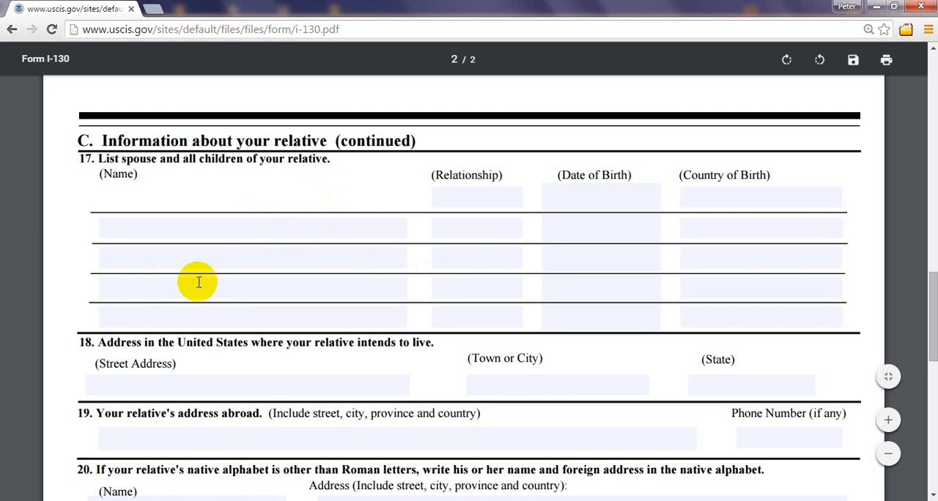
Step: Review the petitioner and relative entries on page 1 and the form title against item 17 on page 2
left_click(131, 199)
left_click_drag(934, 315, 933, 133)
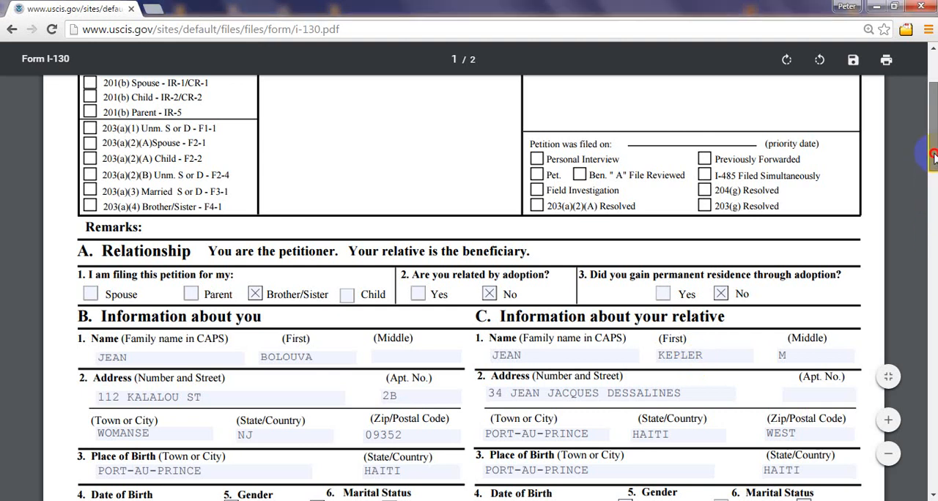
left_click_drag(932, 156, 932, 310)
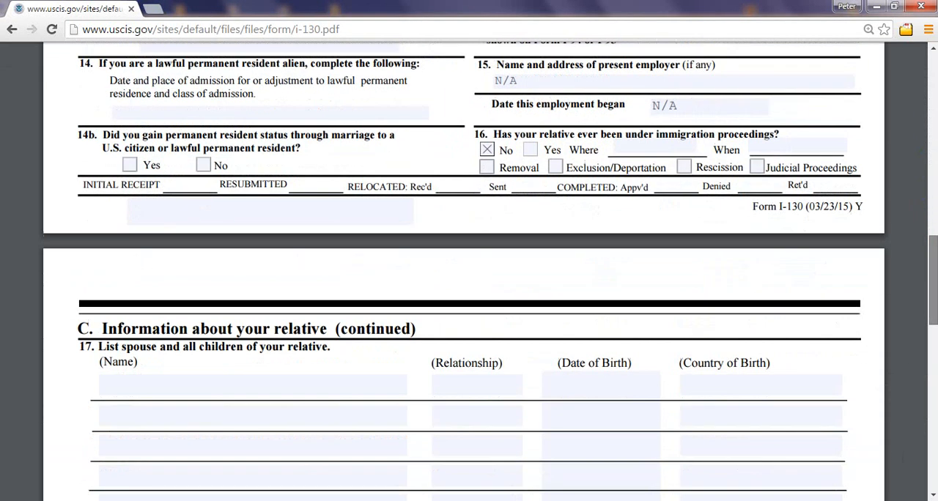
left_click_drag(933, 227, 933, 165)
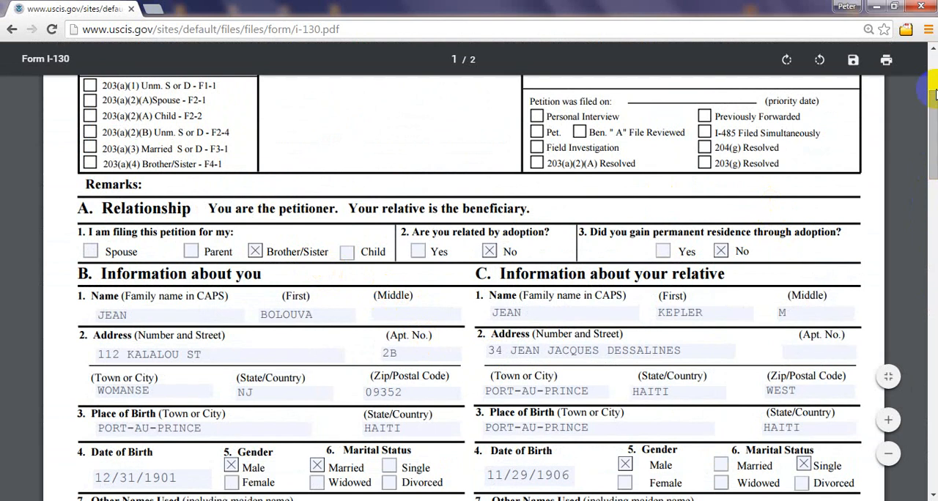
left_click_drag(936, 115, 936, 83)
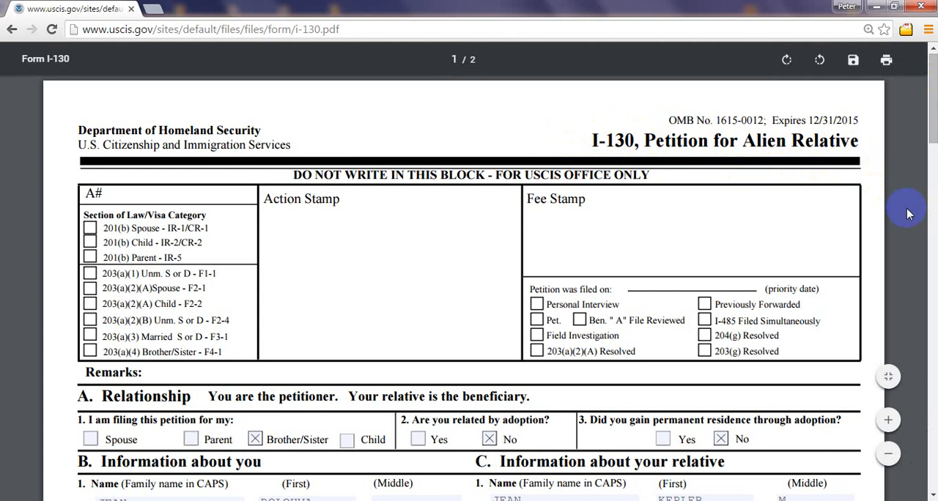
left_click_drag(590, 139, 863, 147)
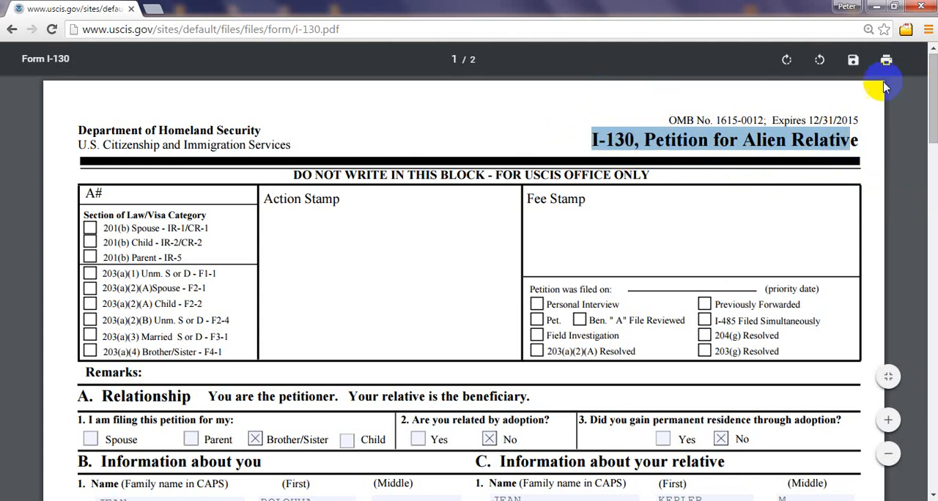
scroll(933, 95, "down", 4)
scroll(469, 271, "down", 15)
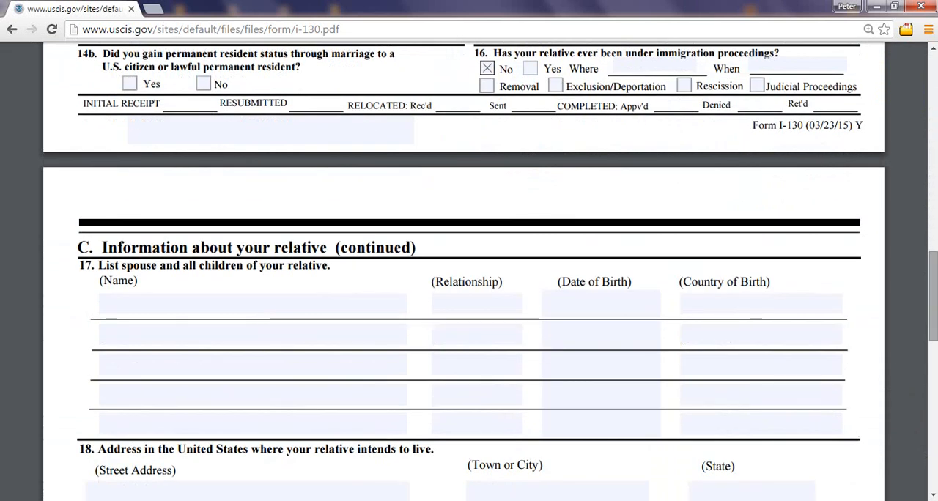
Step: Enter the first child's full name and the relationship DAUGHTER on the first line of section C, item 17
left_click(121, 310)
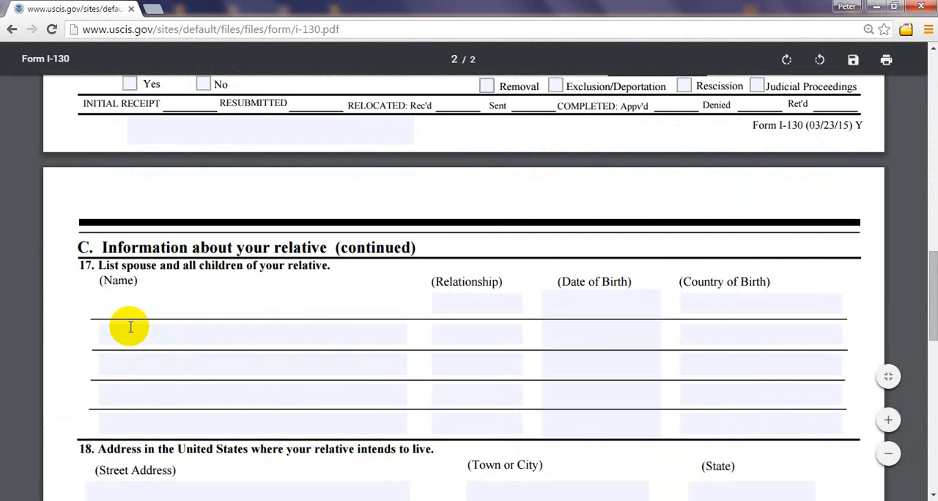
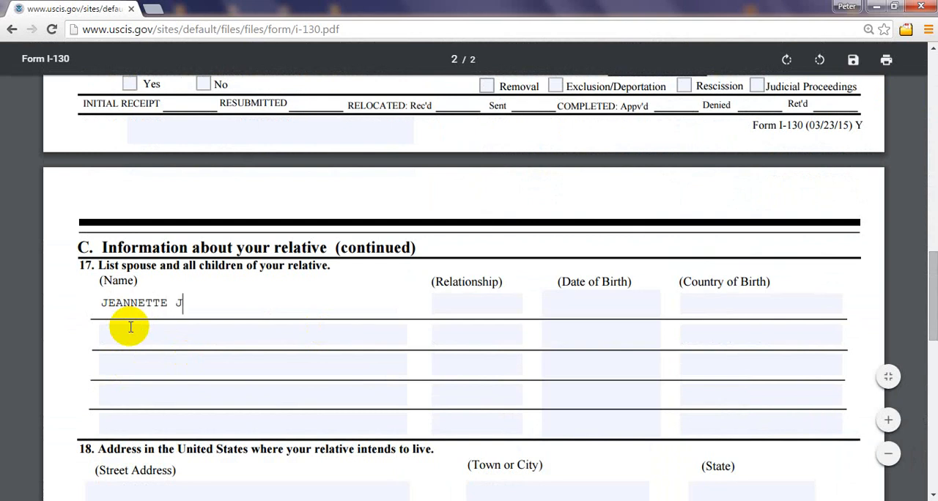
left_click(480, 309)
type("DAUGH")
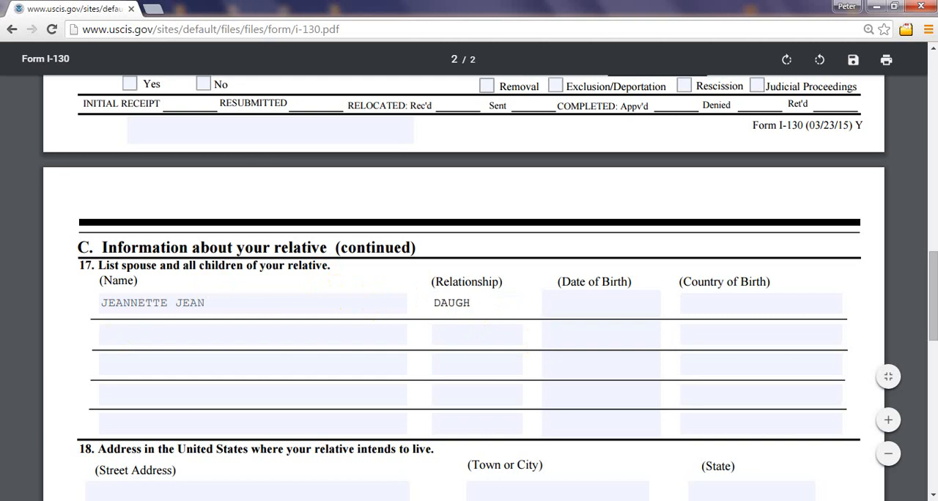
type("TER")
Step: Enter the first daughter's date of birth and HAITI as her country of birth in item 17
left_click_drag(933, 315, 933, 243)
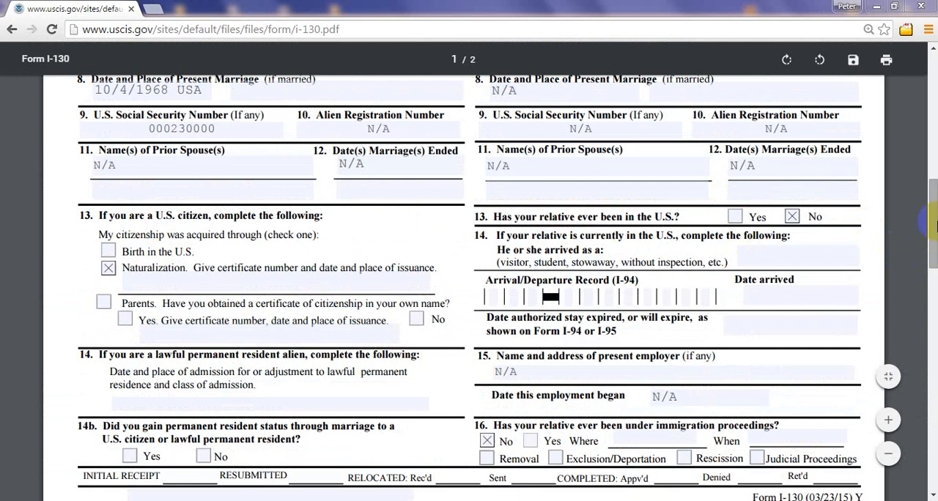
left_click_drag(934, 263, 934, 346)
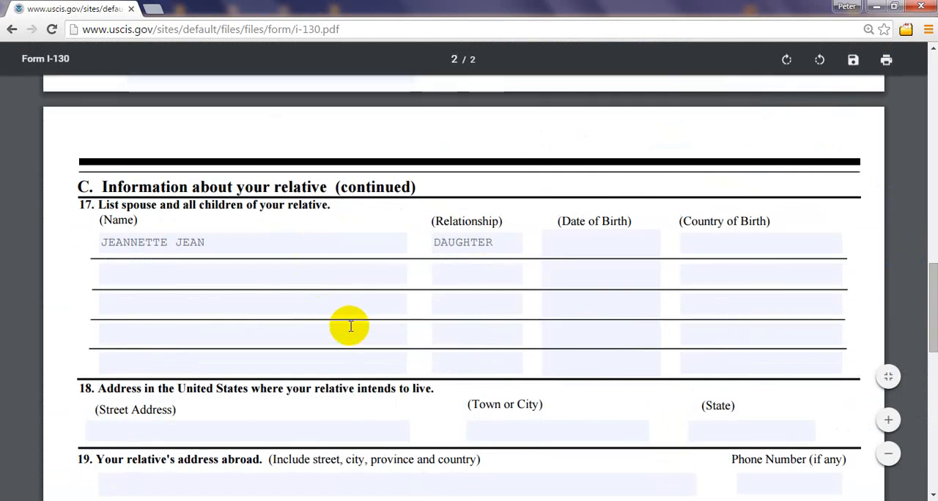
left_click_drag(288, 210, 331, 194)
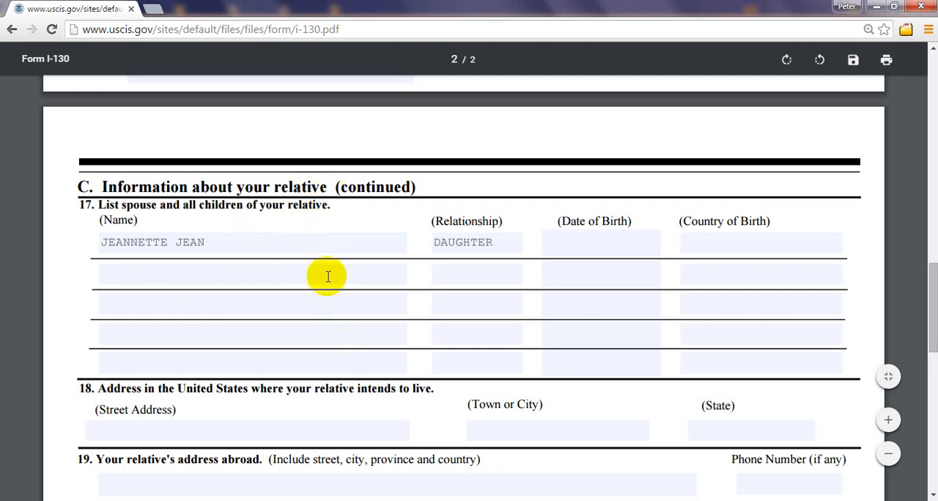
left_click(597, 236)
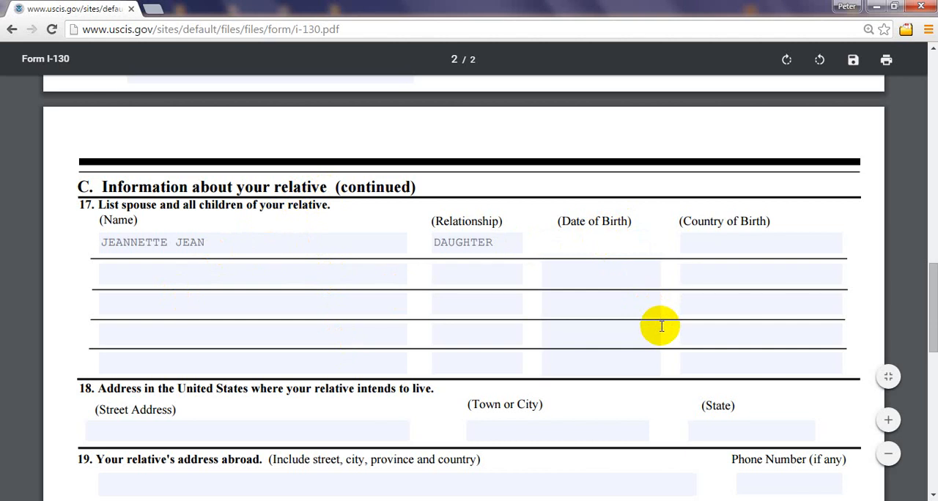
type("4/12/1994")
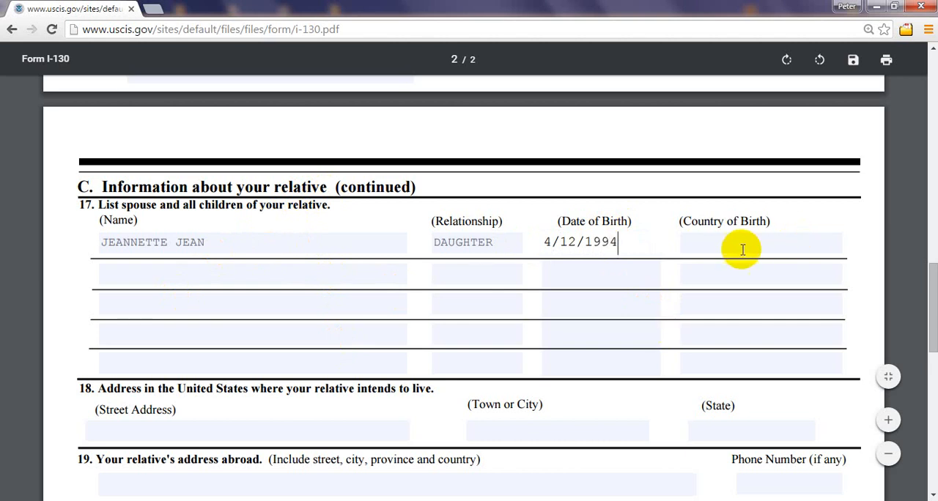
left_click(734, 250)
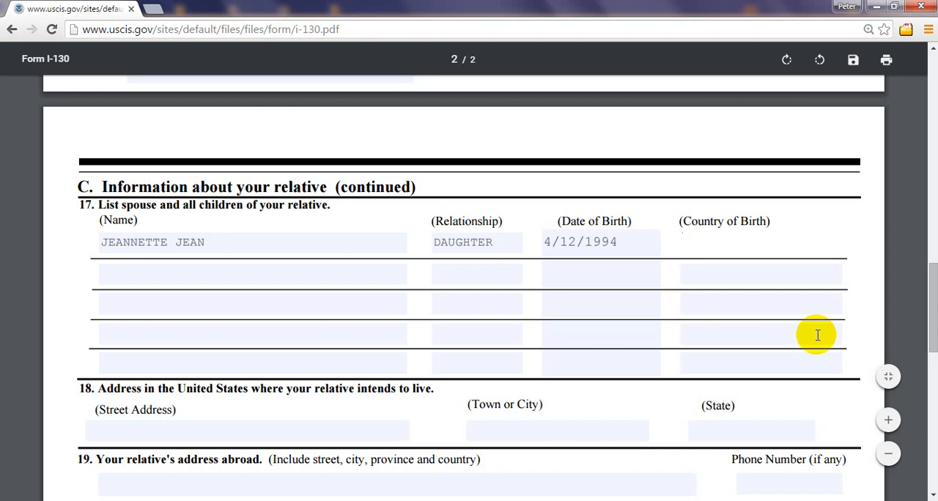
type("HAITI")
Step: Enter the second child's full name and the relationship SON on the second line of item 17
left_click(216, 266)
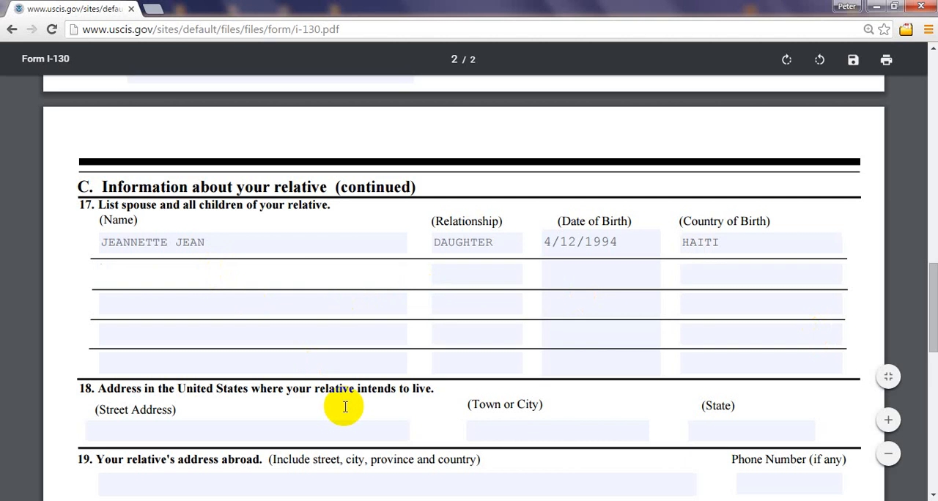
left_click(476, 275)
type("SON")
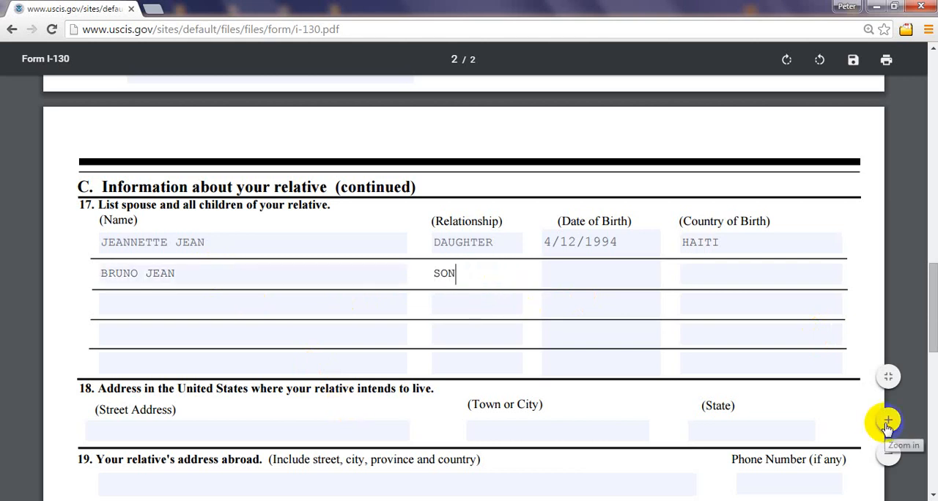
Step: Enter the son's date of birth and HAITI as his country of birth on the second line of item 17
left_click(587, 277)
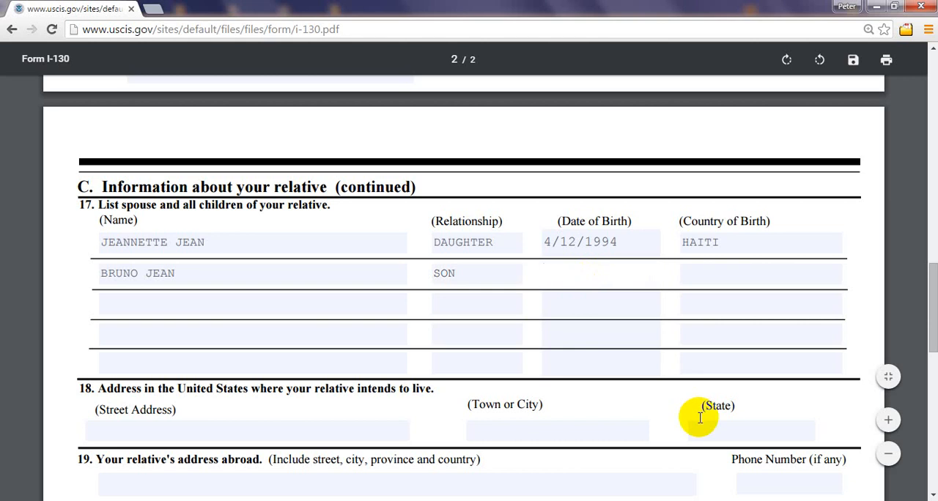
type("8")
key("BackSpace")
type("7/23/1996")
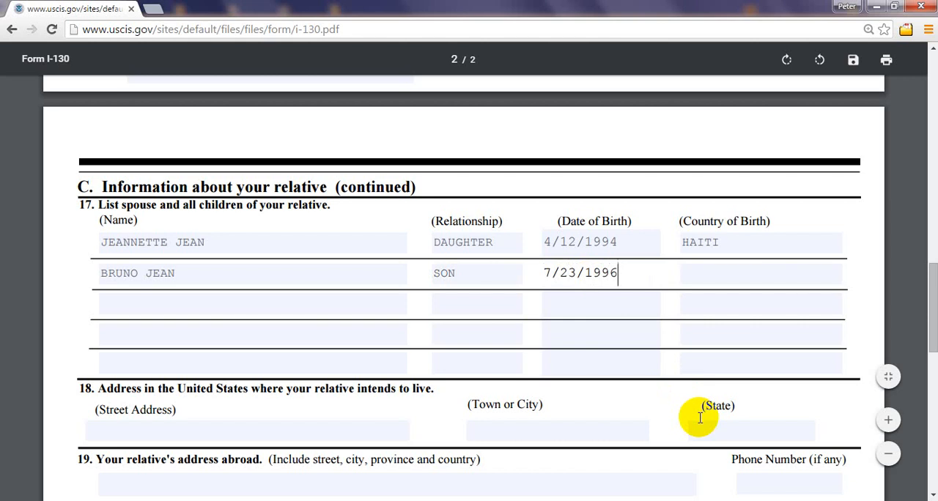
left_click(739, 274)
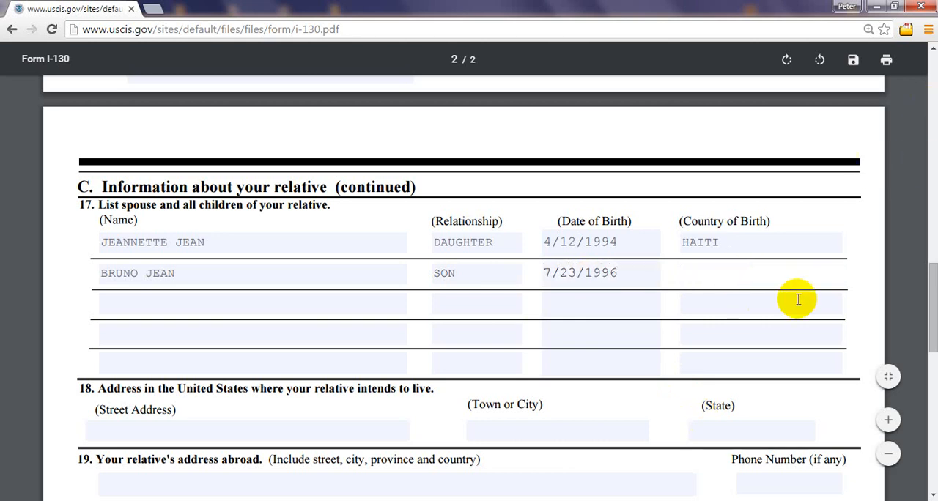
type("HAITI")
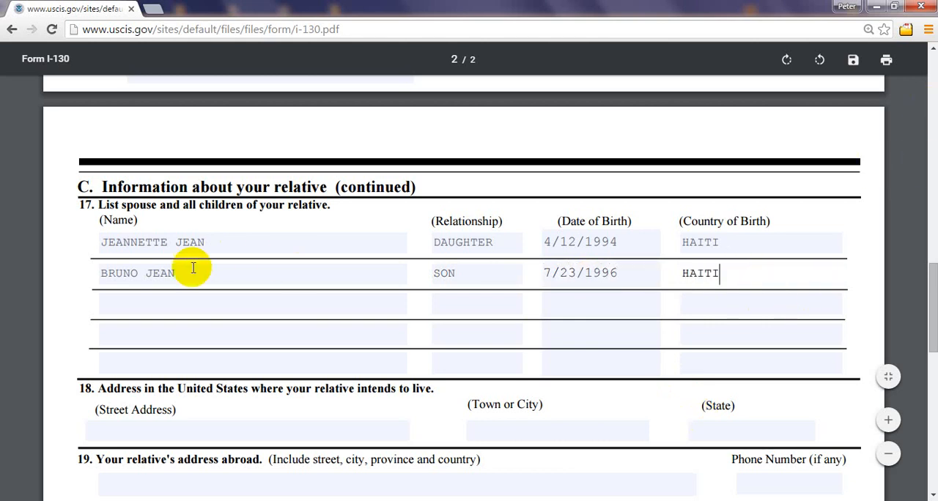
Step: Fill the third line of item 17 with the child's name, relationship DAUGHTER, date of birth and country of birth HAITI
left_click(173, 307)
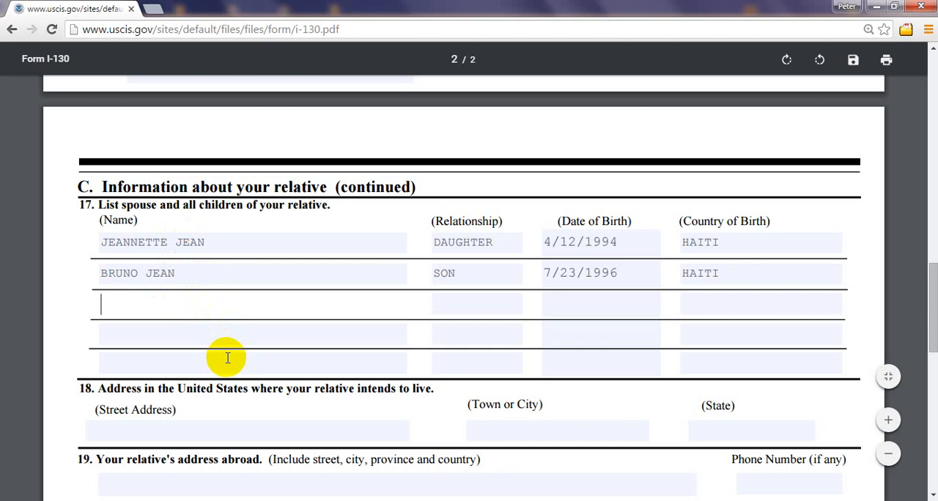
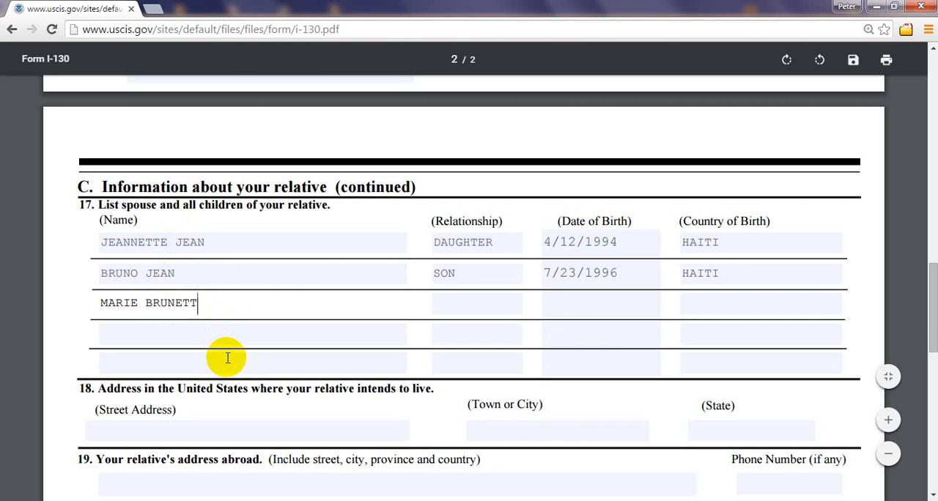
left_click(467, 308)
type("DAUGHTER")
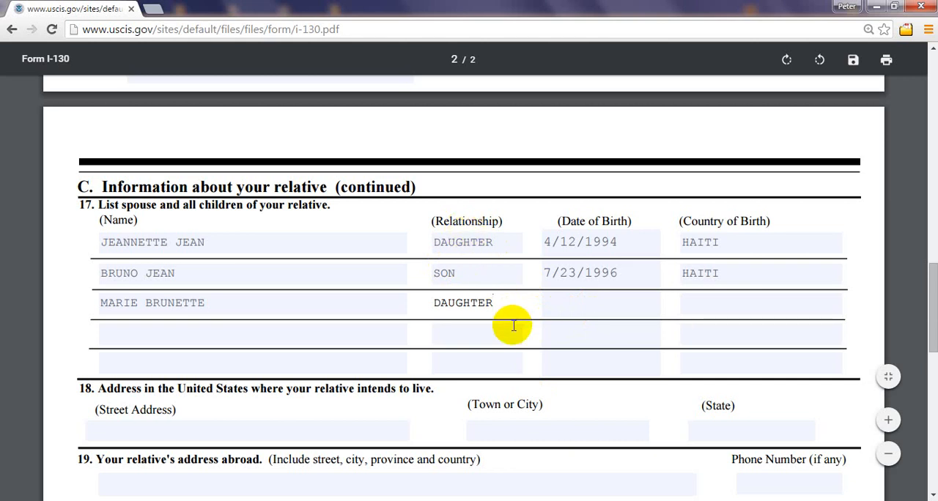
left_click(584, 311)
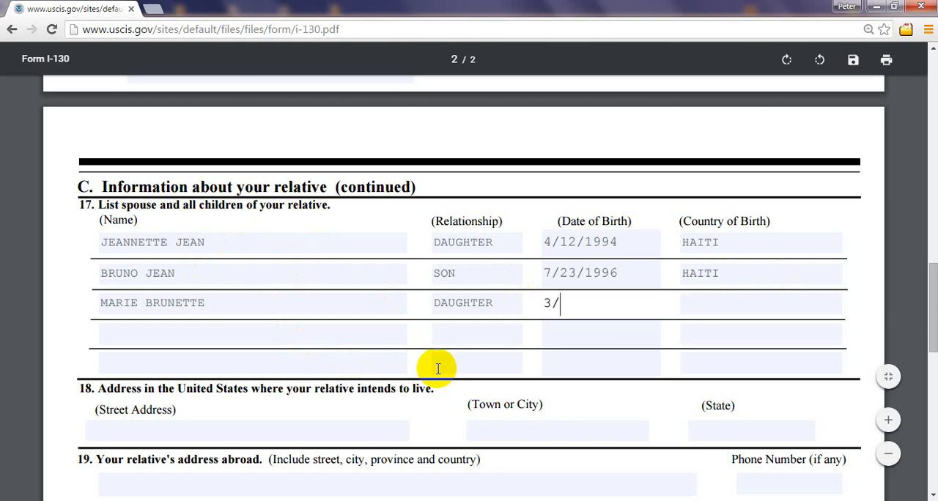
type("23")
type("998")
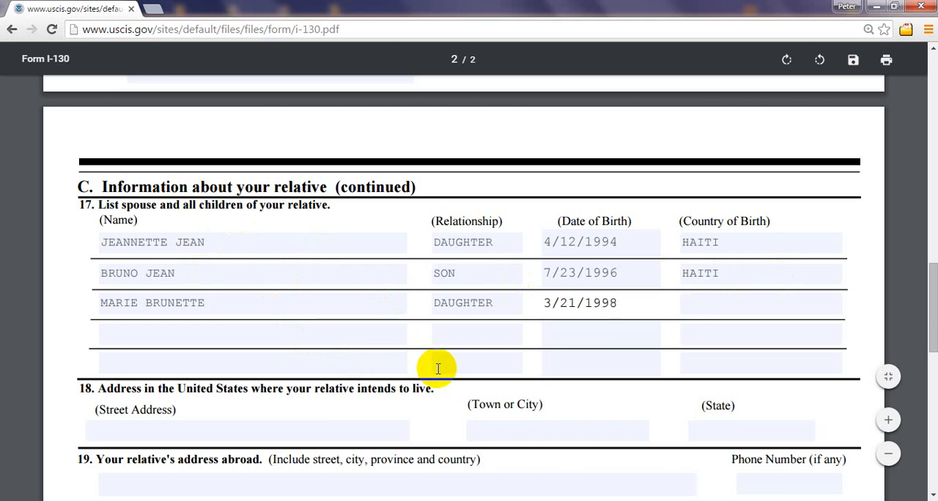
left_click(728, 304)
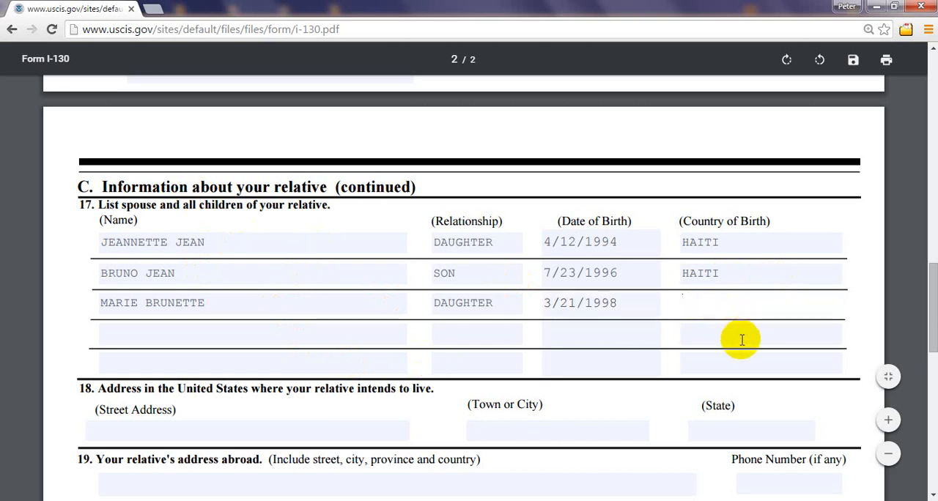
type("HAITI")
Step: Fill the fourth line of item 17 with the child's name, relationship SON, date of birth and country of birth HAITI
left_click(163, 332)
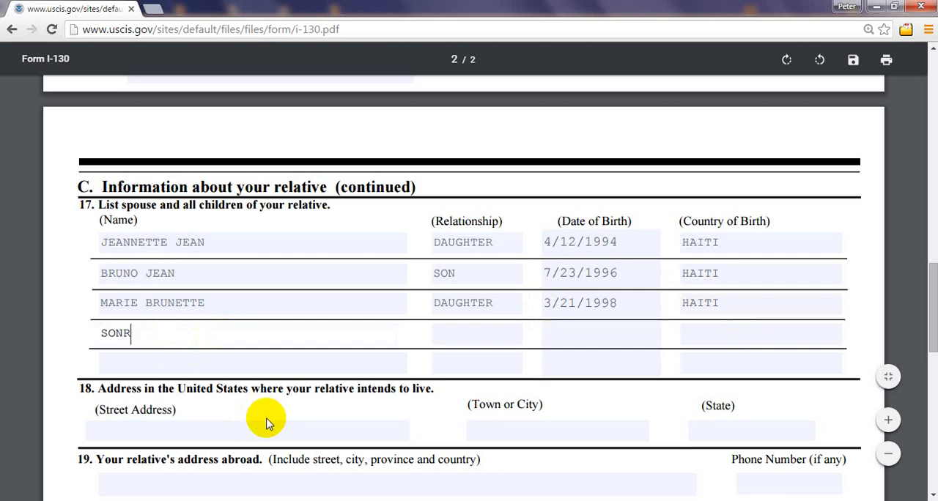
type("ESON")
left_click(477, 333)
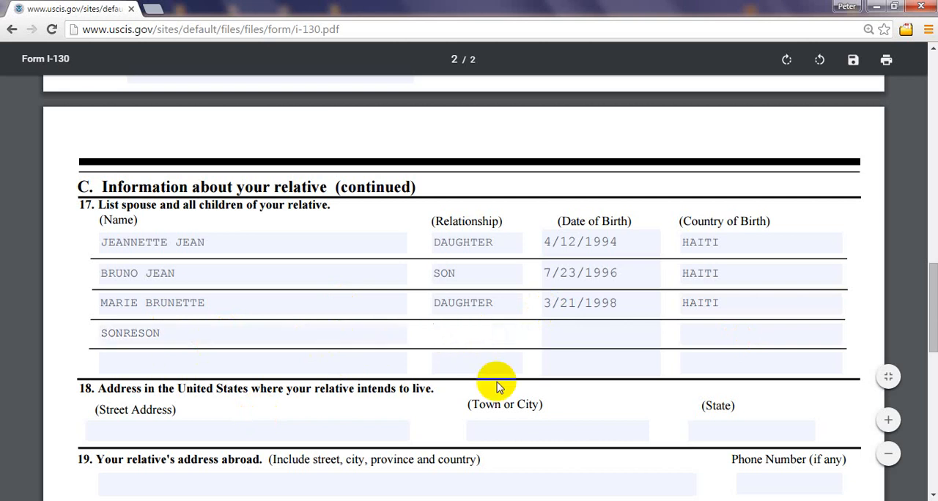
type("SON")
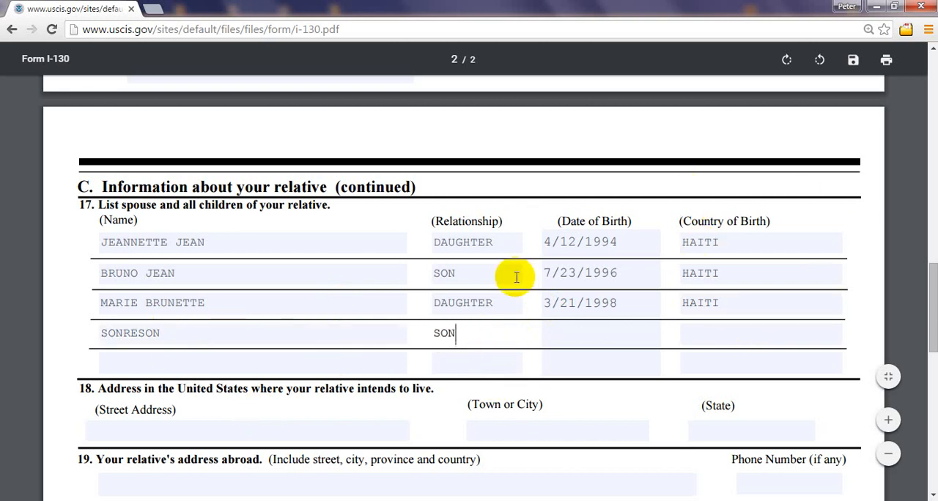
left_click(589, 335)
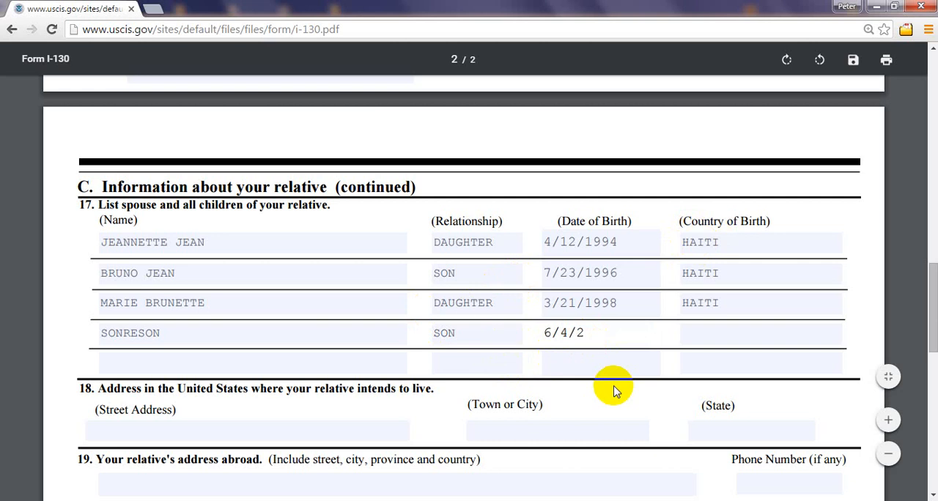
left_click(717, 341)
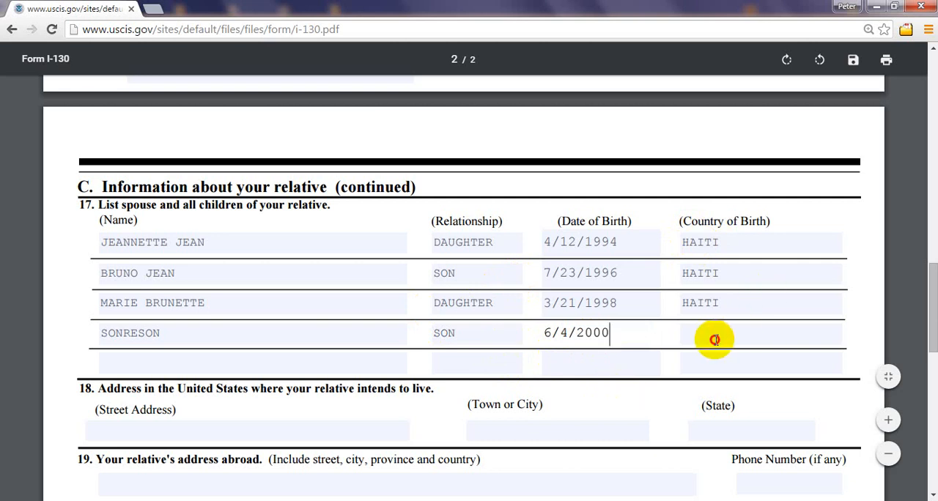
type("HAITI")
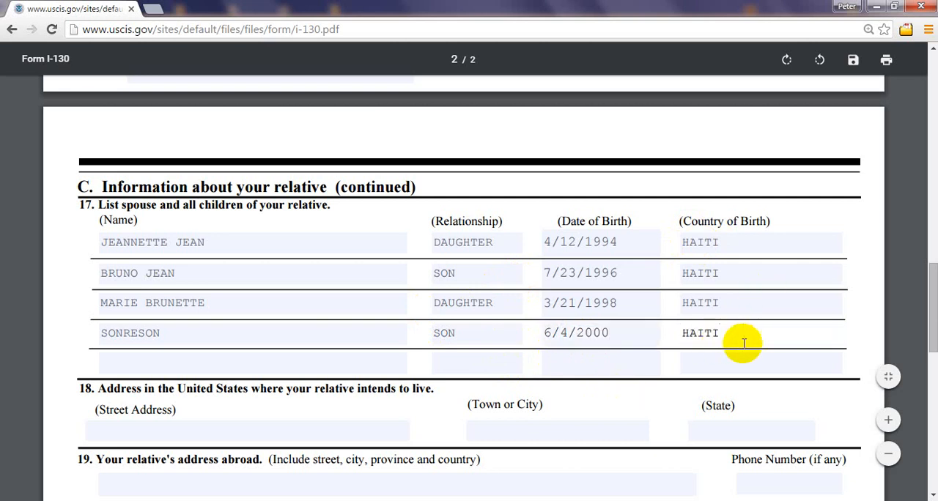
left_click(785, 350)
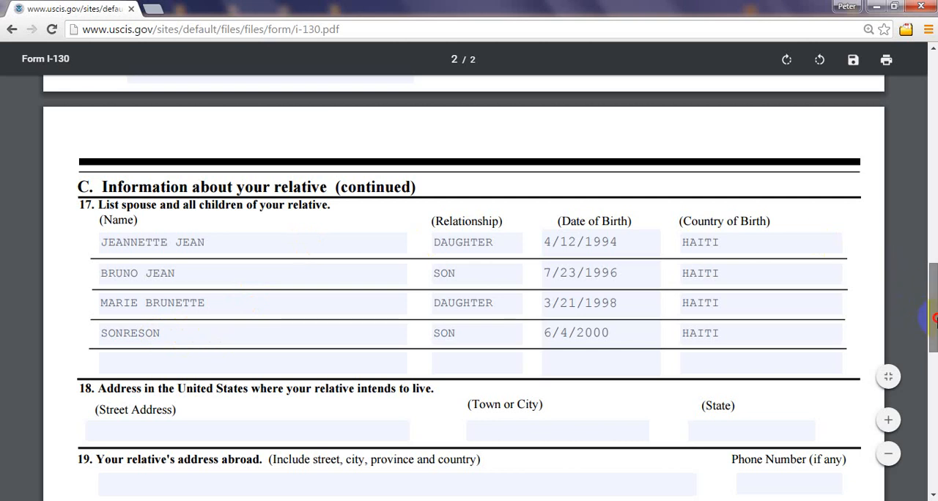
Step: Review the relationship and marital status entries on page 1 and the children listed in item 17 on page 2
left_click_drag(933, 319, 931, 132)
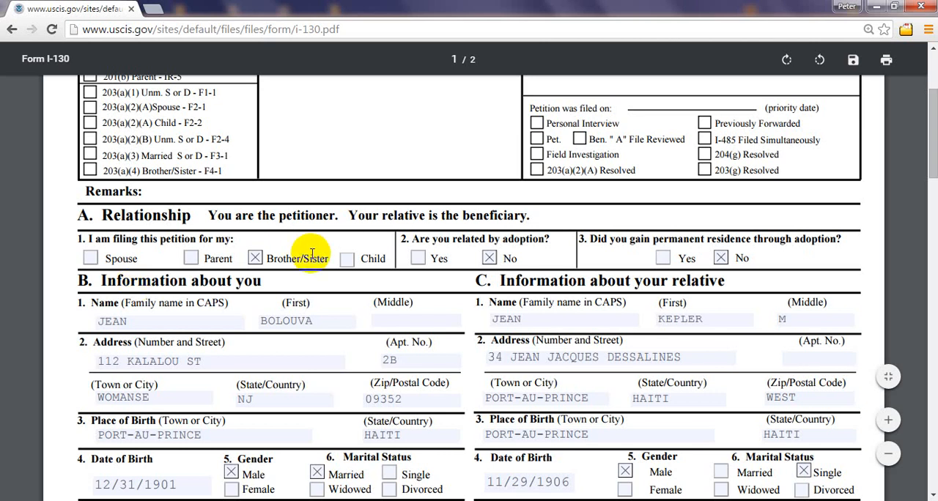
left_click_drag(934, 111, 933, 200)
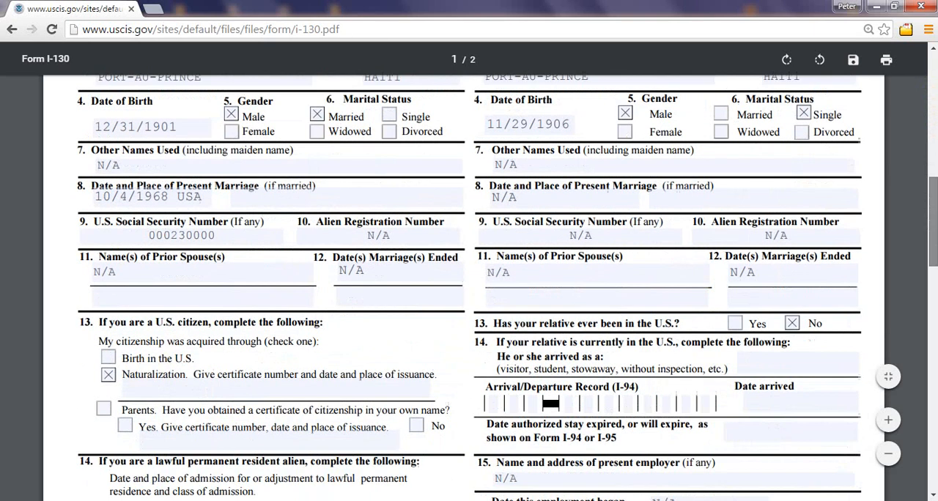
scroll(372, 242, "down", 10)
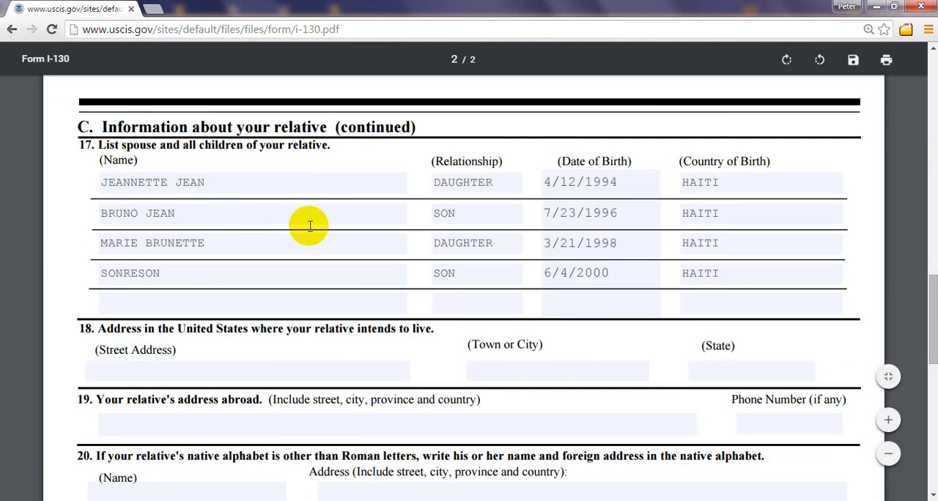
mouse_move(933, 316)
left_mouse_down()
mouse_move(933, 167)
mouse_move(933, 302)
left_mouse_up()
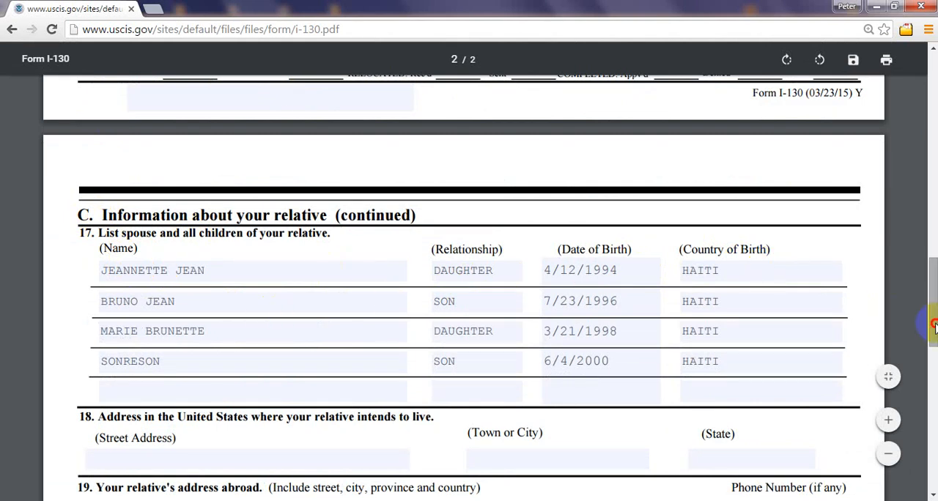
left_click(271, 279)
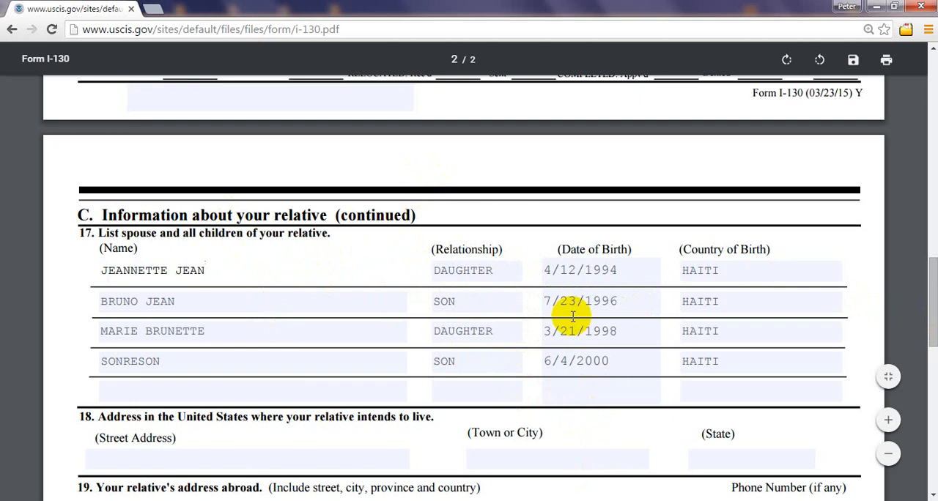
left_click_drag(936, 274, 937, 304)
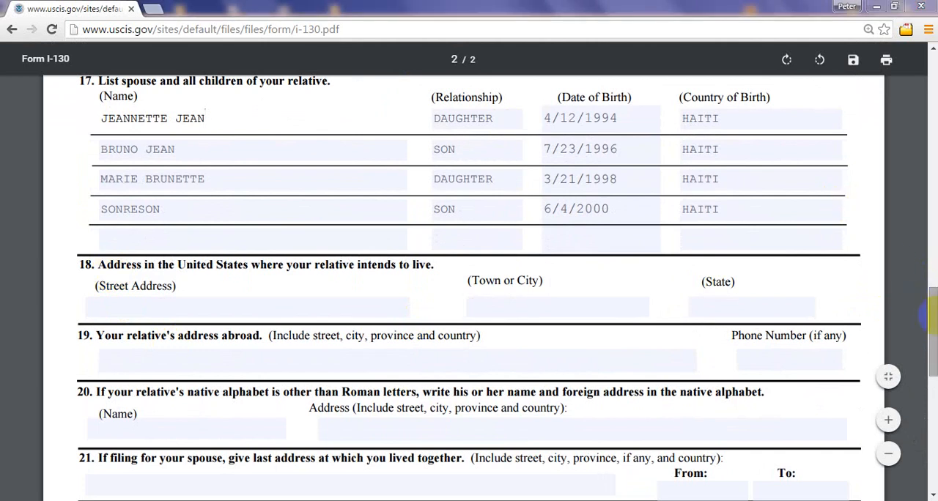
left_click_drag(931, 315, 931, 301)
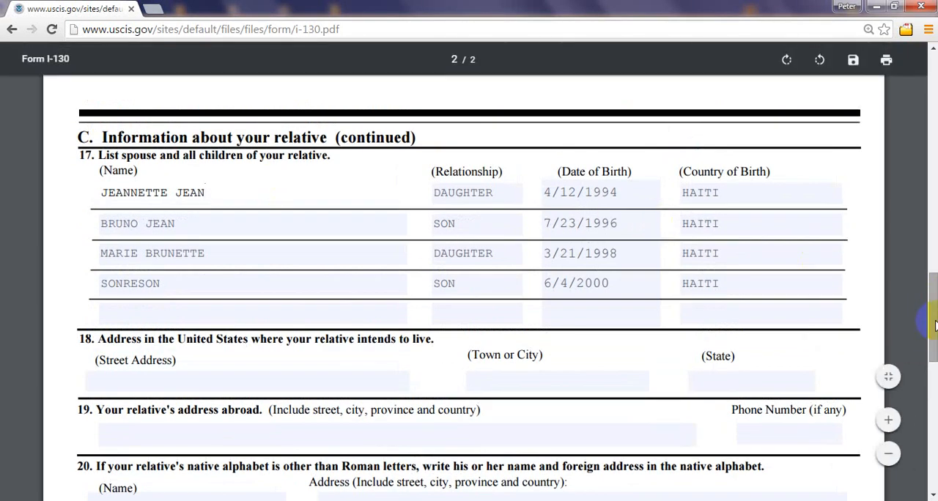
left_click_drag(935, 324, 935, 345)
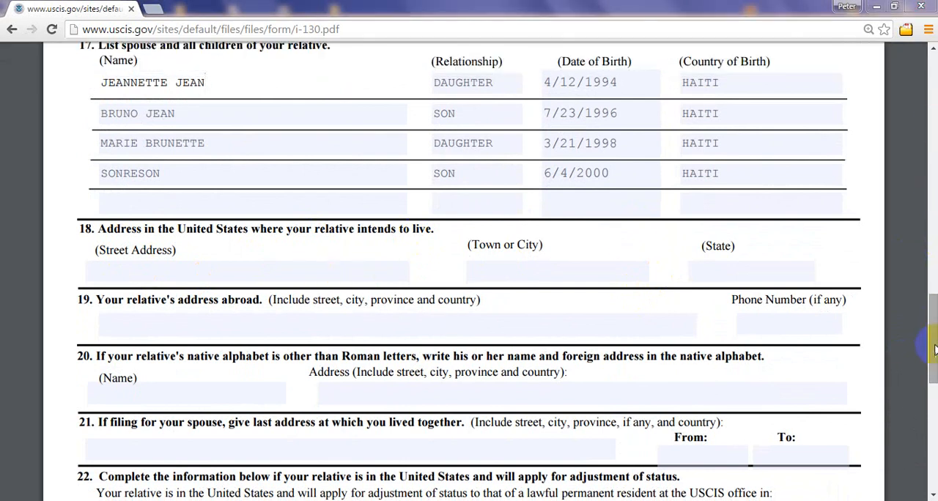
Step: Look up the petitioner's address in section B and enter its street address in item 18
left_click_drag(934, 352, 934, 168)
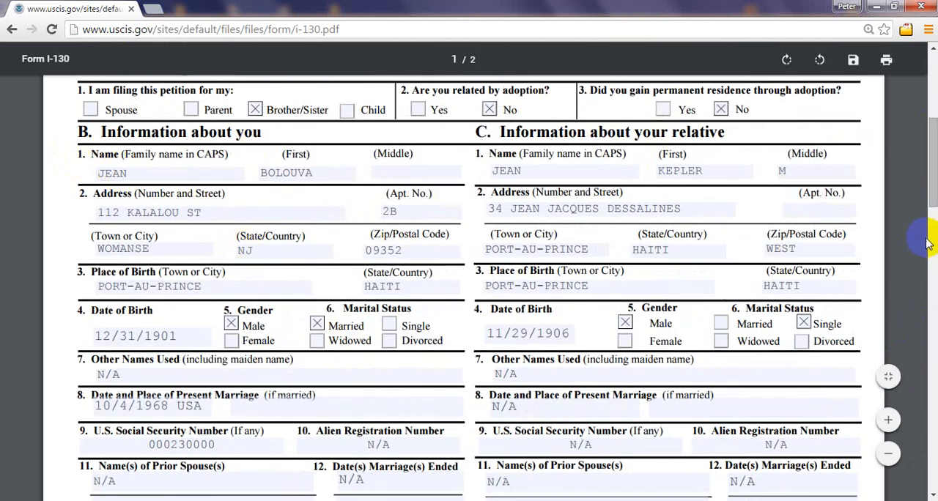
left_click_drag(933, 158, 905, 149)
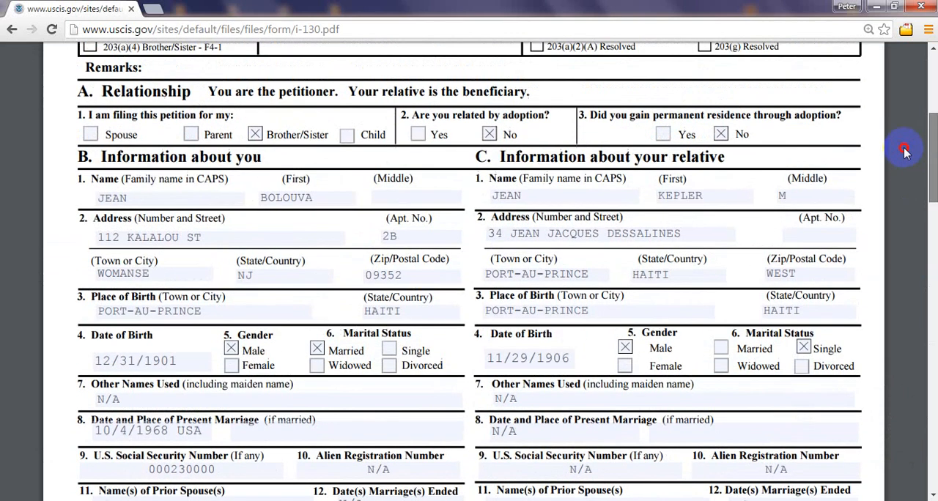
left_click(192, 235)
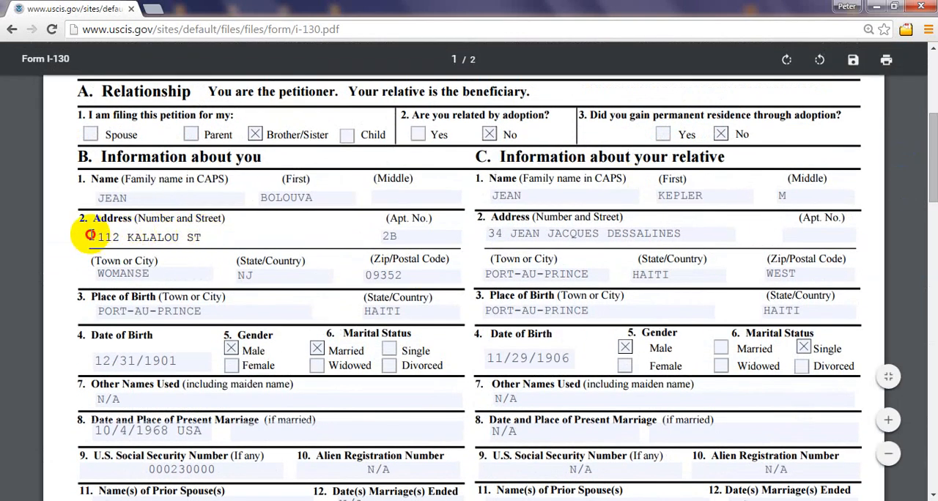
left_click_drag(100, 235, 112, 235)
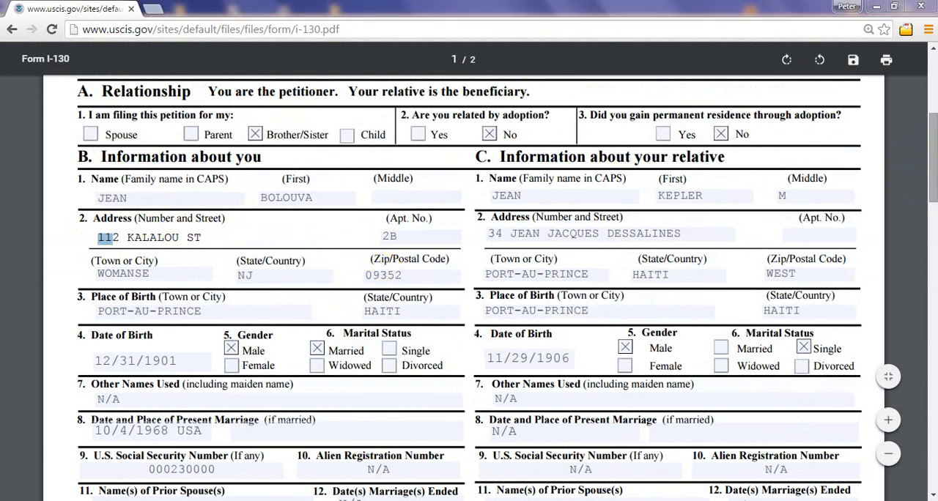
scroll(469, 272, "down", 3)
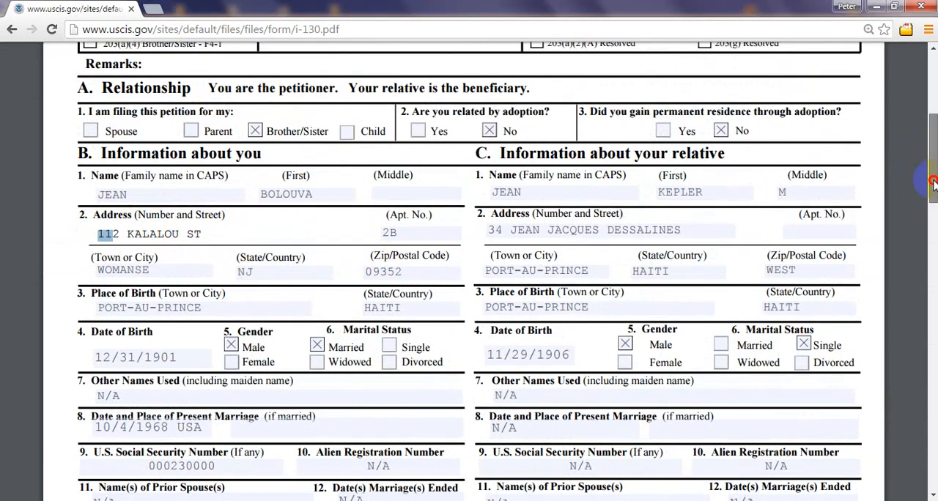
scroll(469, 271, "down", 8)
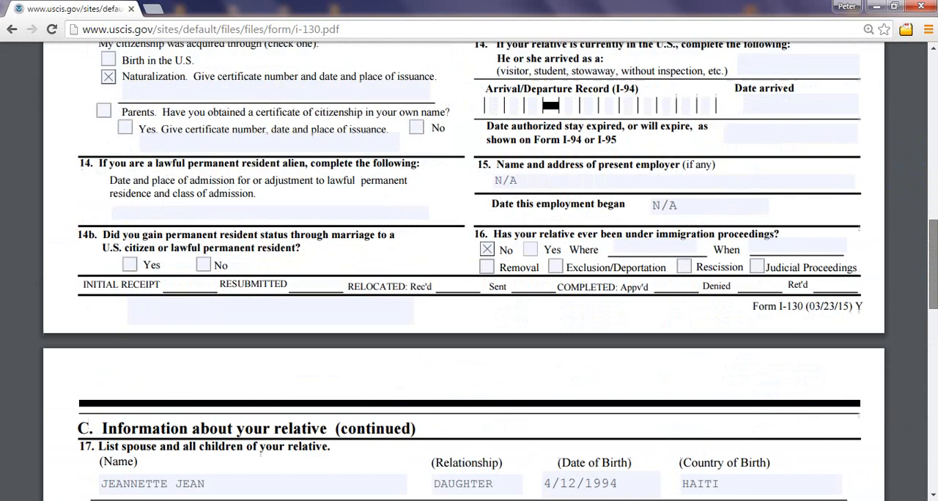
scroll(928, 367, "down", 5)
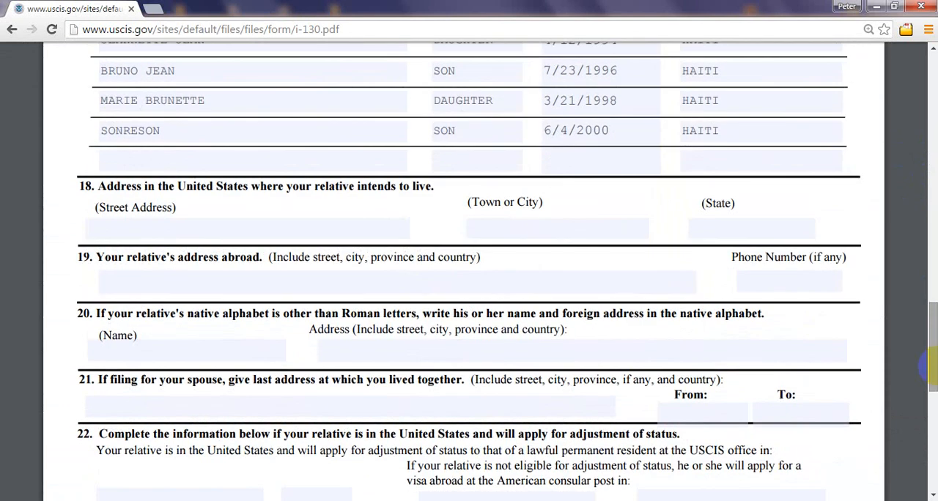
left_click(138, 225)
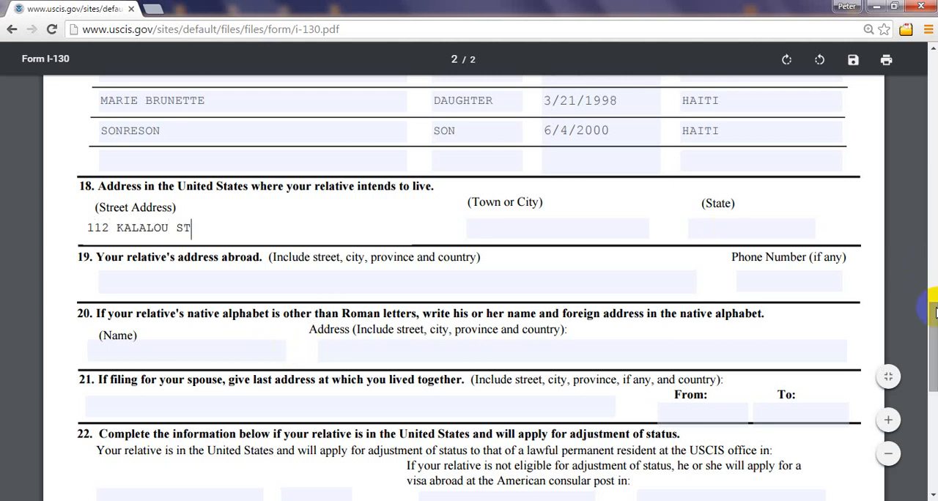
Step: Check the petitioner's full address in section B and append the apartment number and town to item 18's street address
left_click_drag(934, 301, 907, 151)
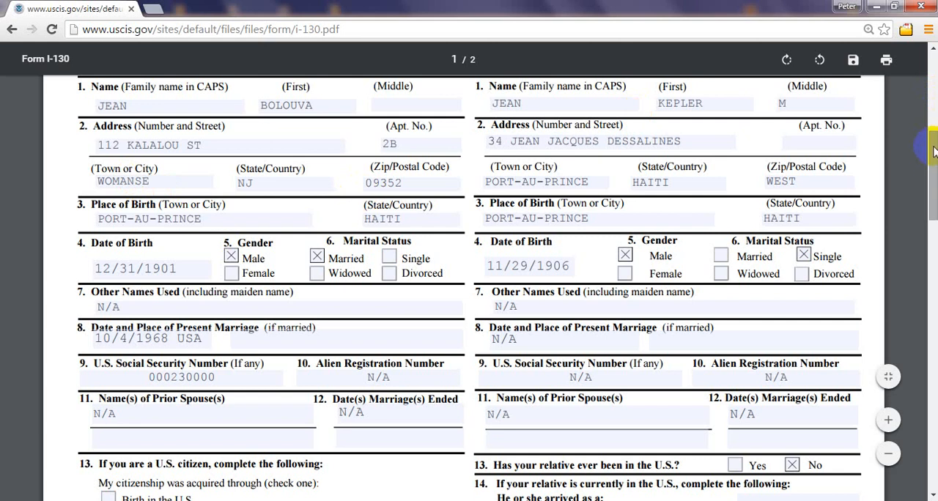
left_click_drag(932, 154, 934, 312)
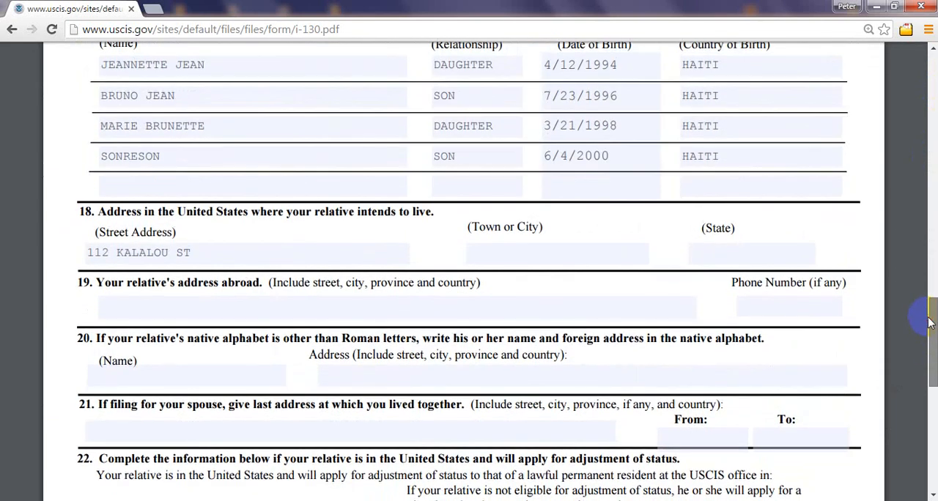
left_click(217, 251)
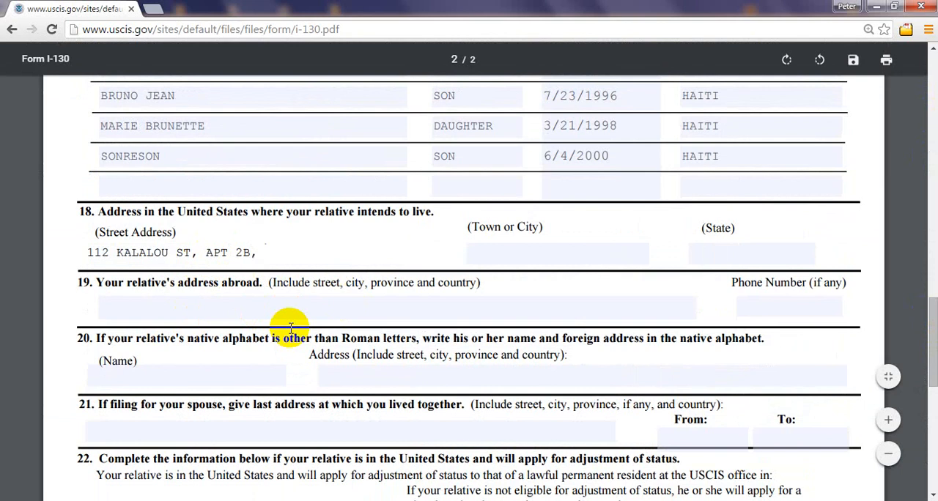
type(", APT 2B, WOMANSE")
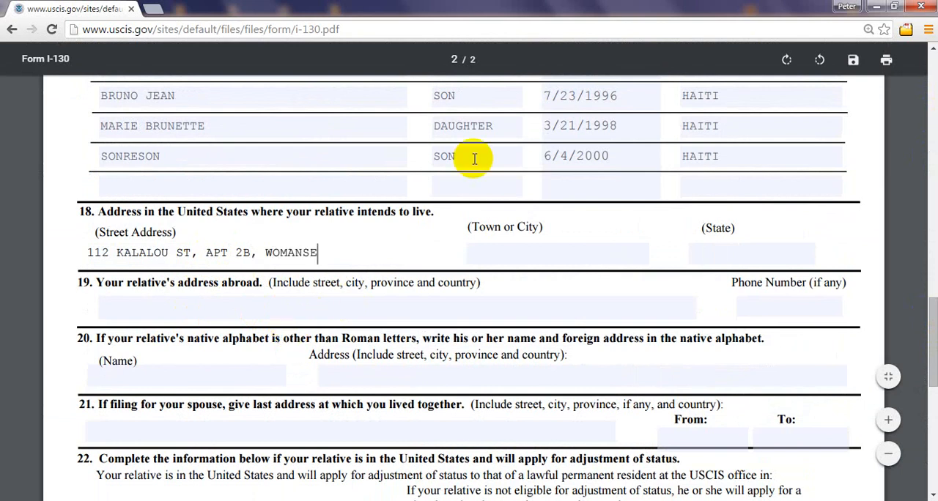
Step: Remove the town name from item 18's street address so it ends with the apartment number
left_click(527, 249)
left_click(265, 251)
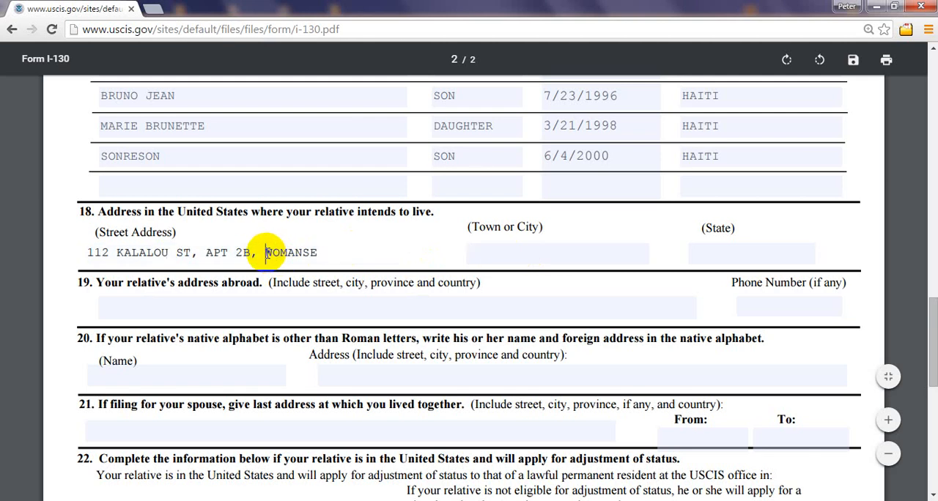
key("Delete")
key("Delete")
key("Delete")
key("Delete")
key("Delete")
key("Delete")
key("Delete")
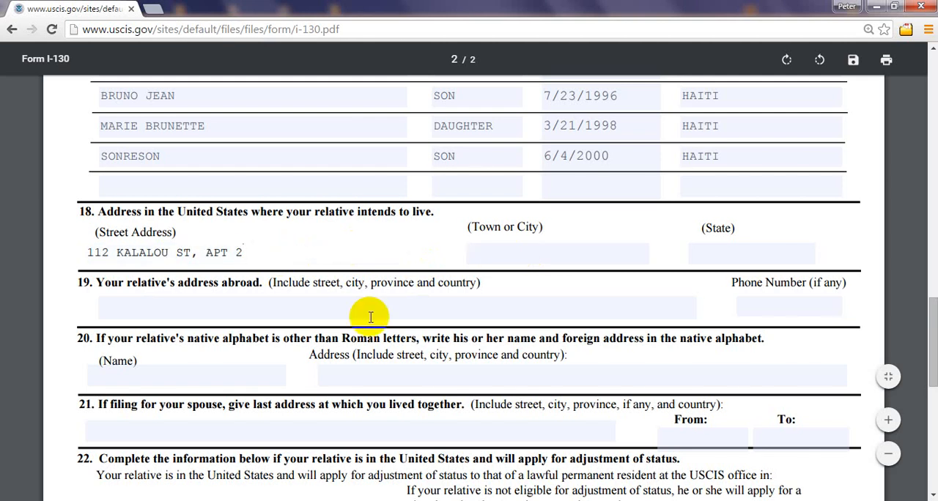
Step: Fill in the petitioner's town and state in the matching fields of item 18
left_click(521, 253)
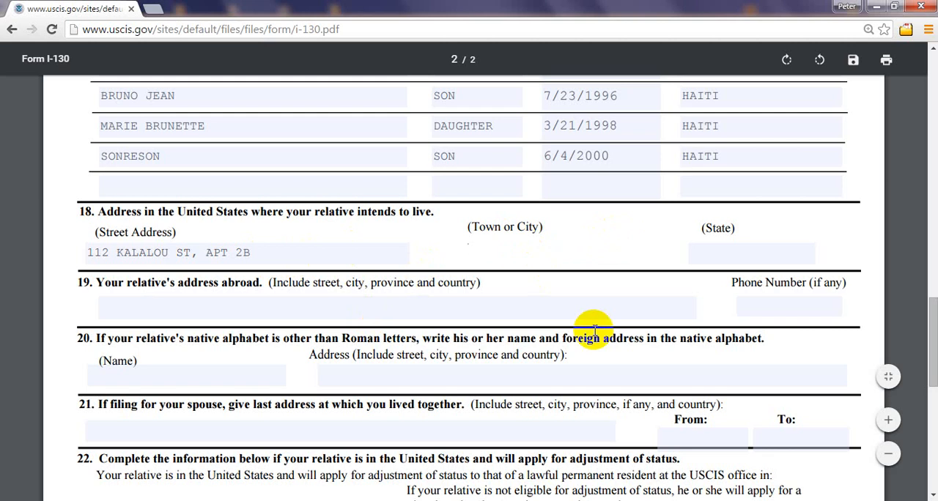
type("WOMANSE")
left_click(779, 249)
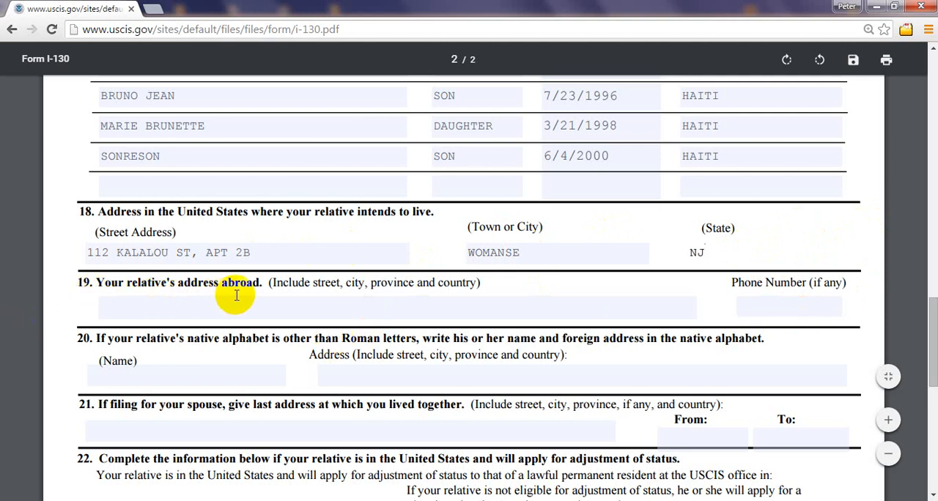
Step: Look up the relative's address in section C on page 1 and enter its street address in item 19
left_click_drag(934, 325, 935, 150)
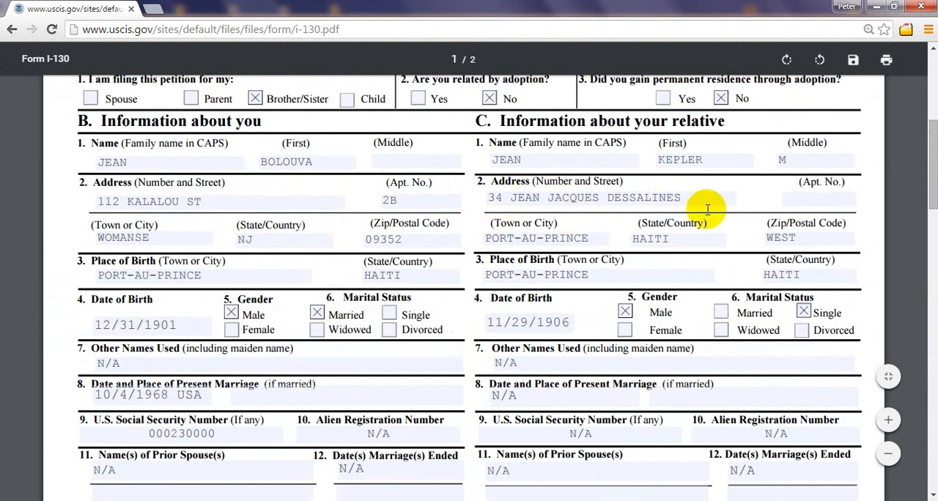
left_click_drag(934, 162, 935, 340)
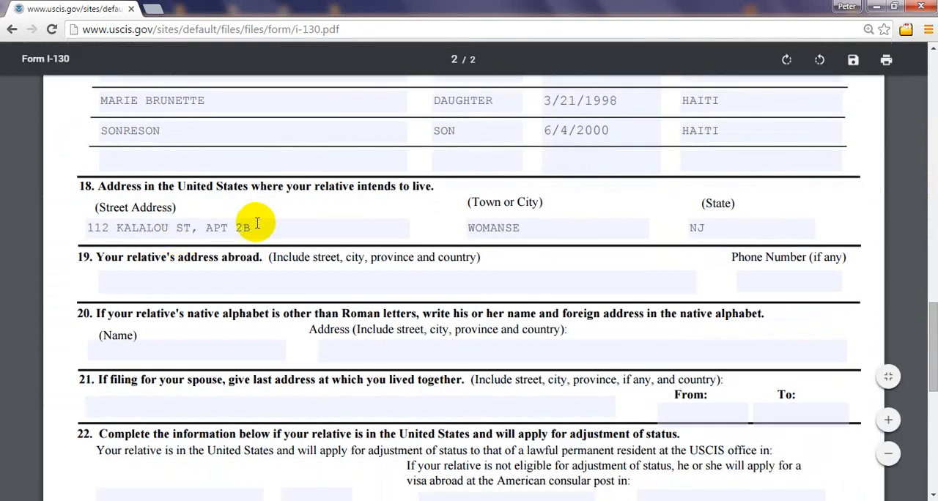
left_click(117, 283)
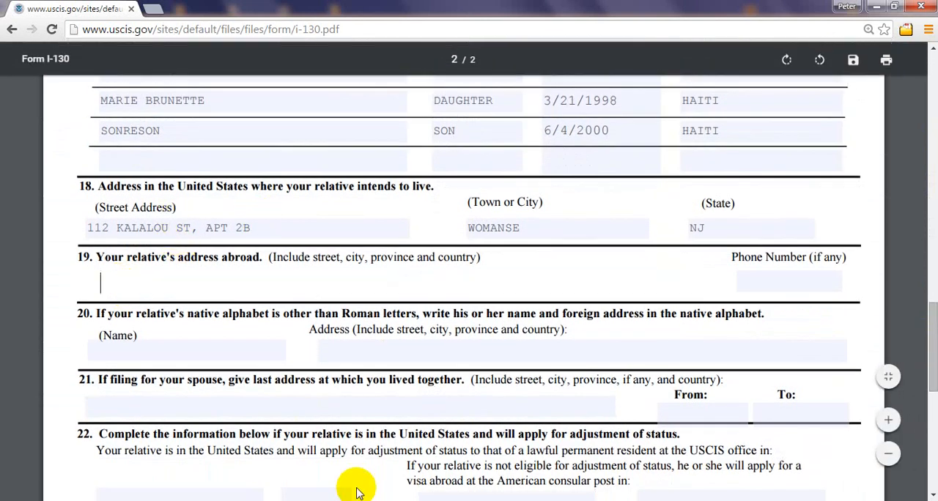
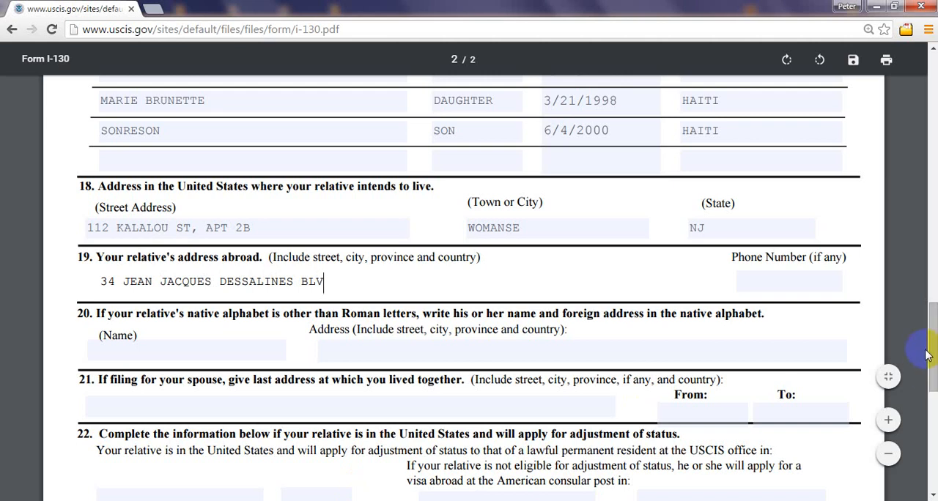
Step: Complete item 19's address abroad with the relative's city and the country HAITI, and open the phone number field for entry
mouse_move(930, 375)
left_mouse_down()
mouse_move(917, 185)
mouse_move(932, 357)
left_mouse_up()
left_click(351, 322)
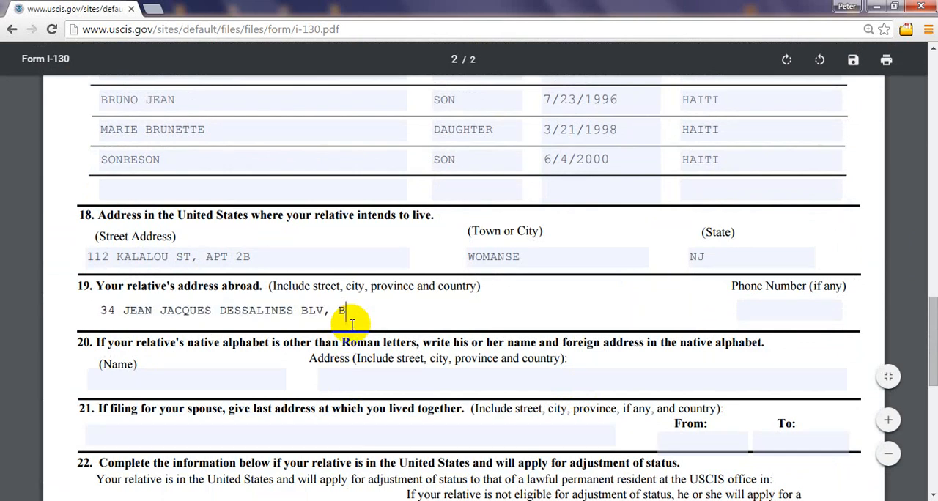
key("BackSpace")
type("PORT-")
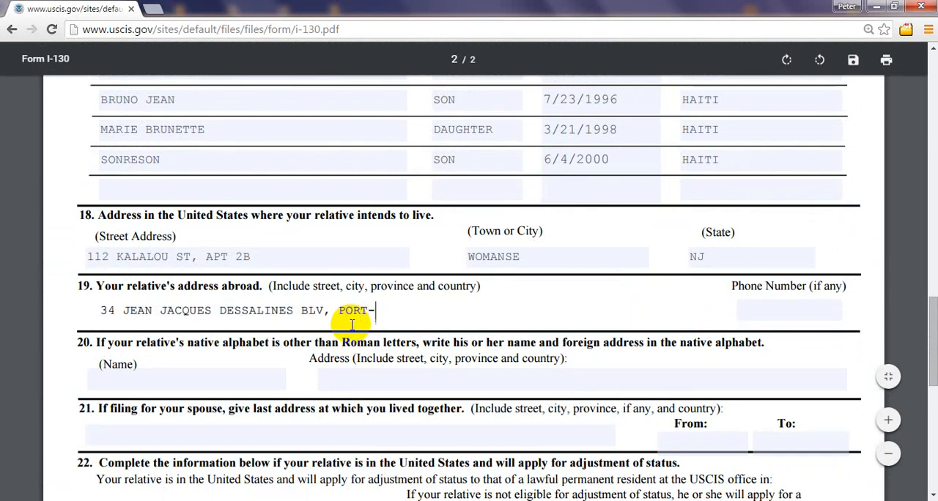
type("AU-PRINCE")
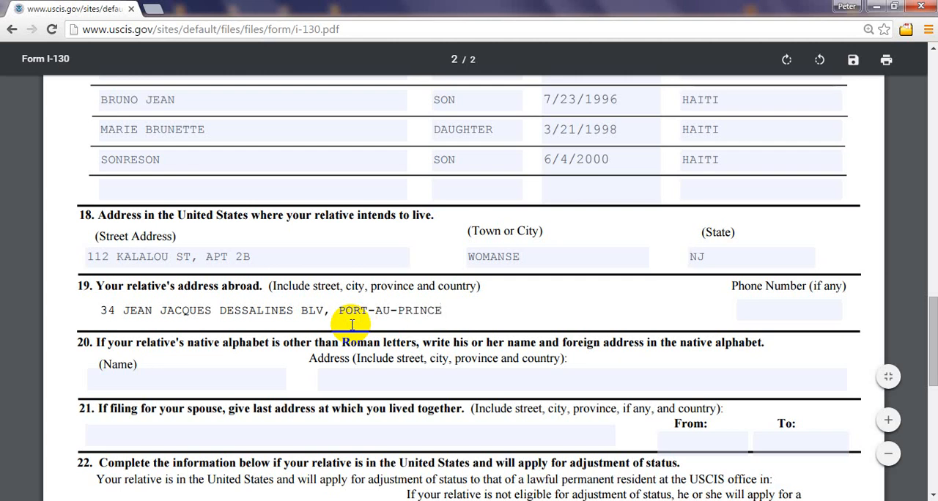
type("HAITI")
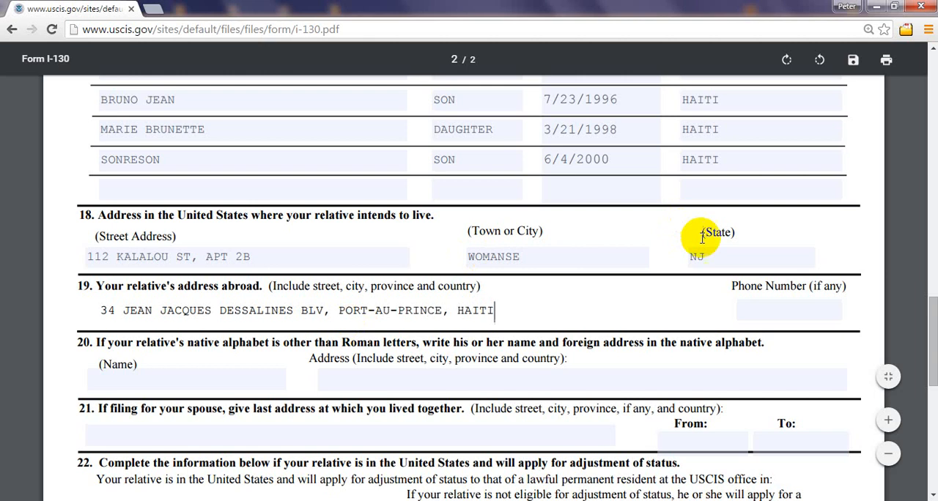
left_click(778, 308)
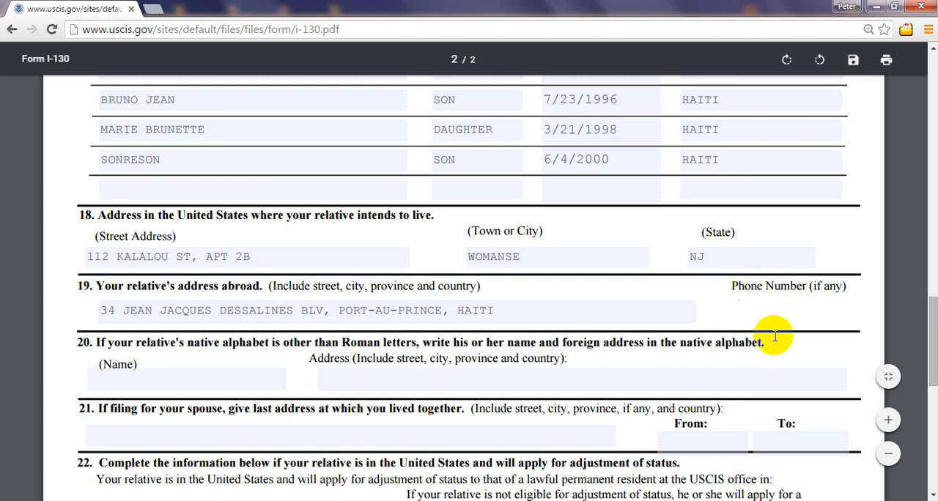
Step: Enter the relative's phone number abroad in item 19
key("BackSpace")
key("BackSpace")
key("BackSpace")
type("50")
key("BackSpace")
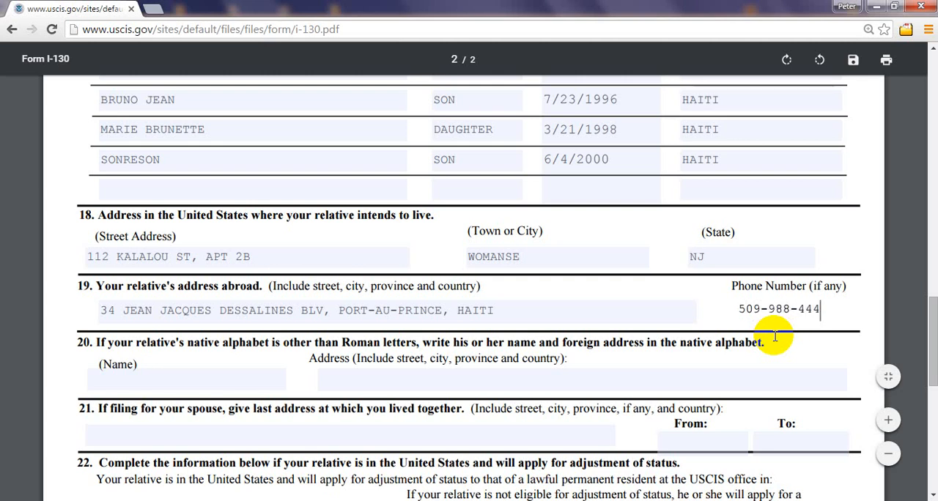
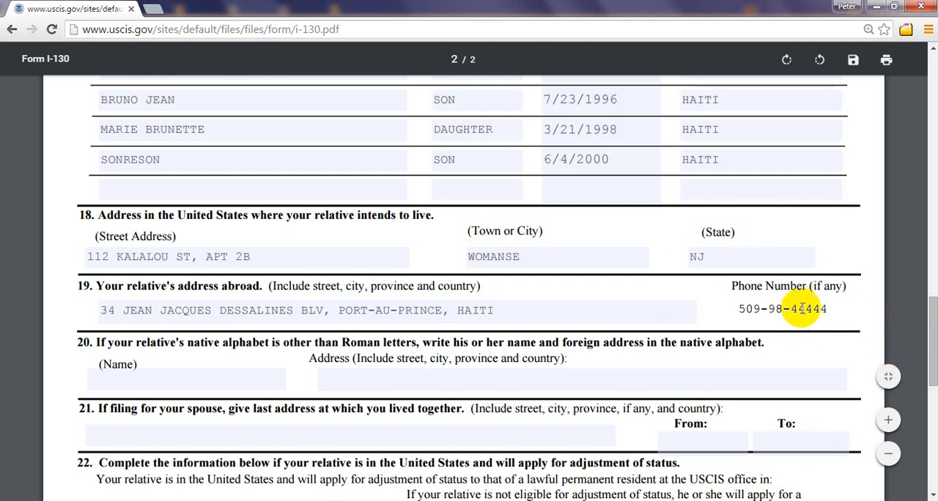
Step: Enter N/A as the native-alphabet address in item 20
left_click_drag(934, 335, 933, 342)
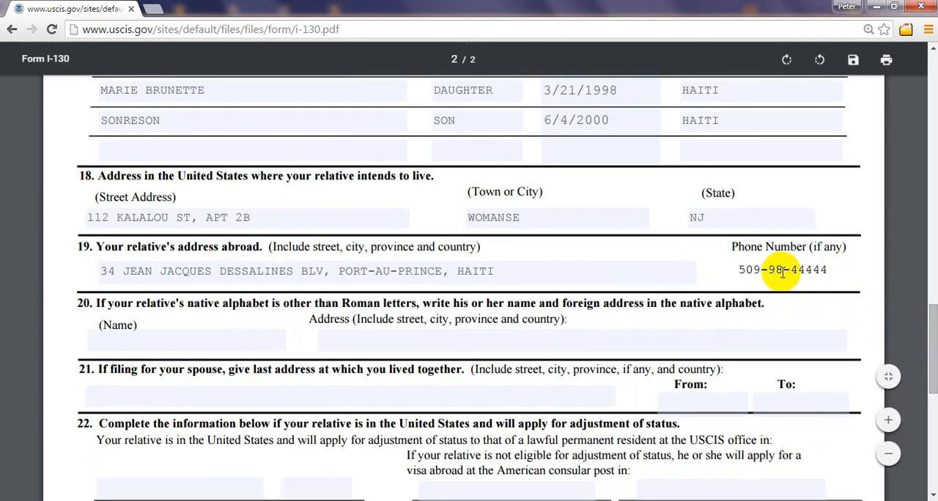
left_click_drag(934, 355, 934, 367)
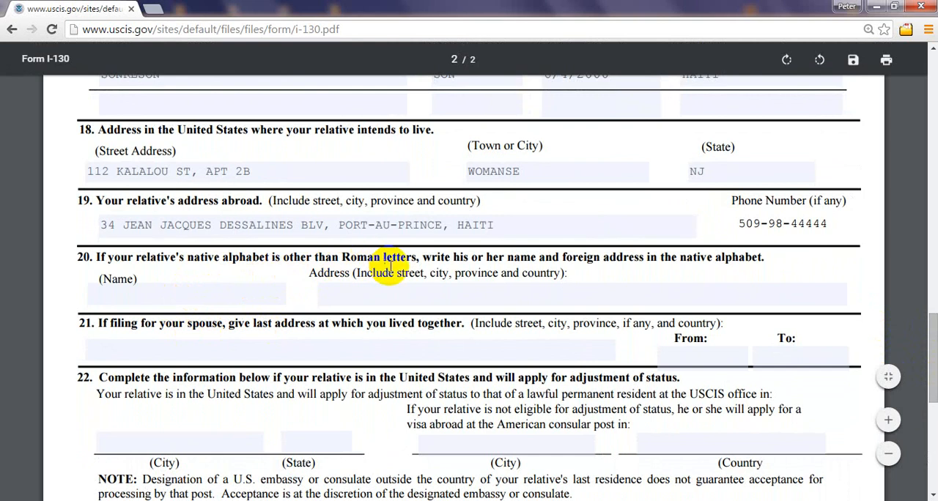
left_click(425, 295)
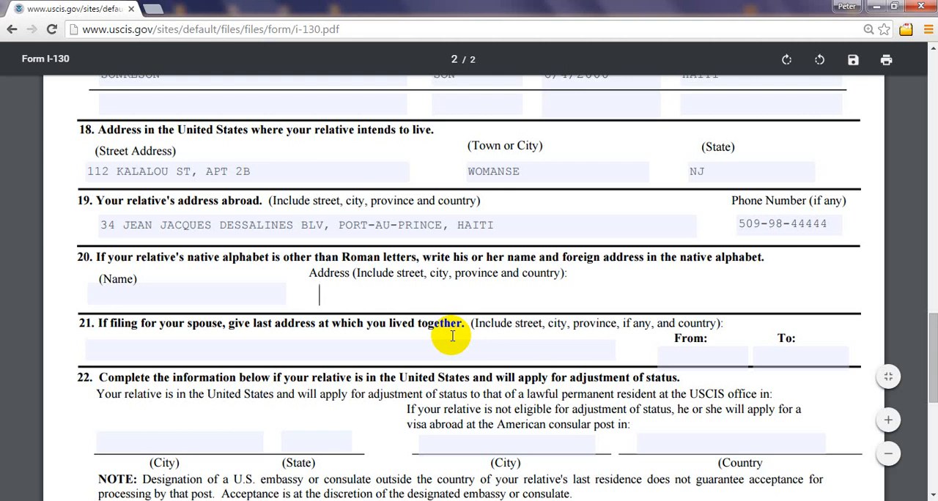
type("II")
key("BackSpace")
key("BackSpace")
type("II")
key("BackSpace")
key("BackSpace")
type("VI")
key("BackSpace")
type("N/A")
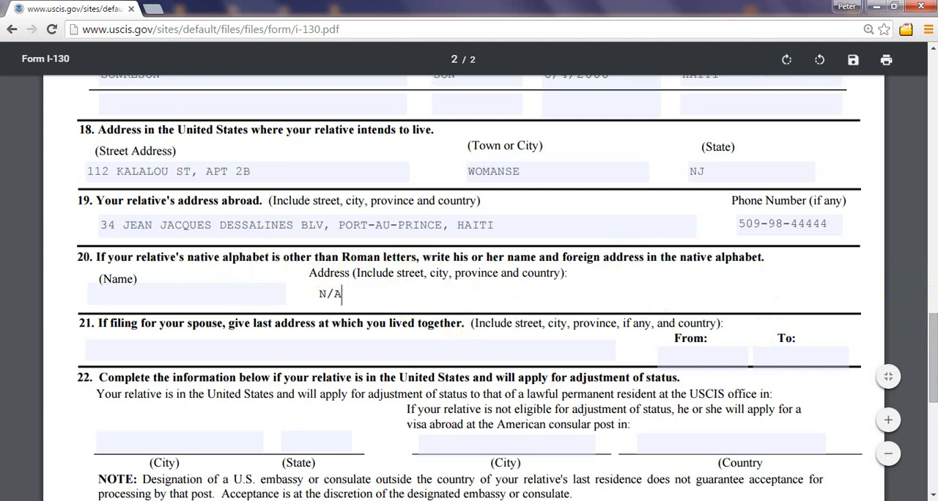
Step: Clear item 20's address entry and enter N/A in it again
left_click(934, 352)
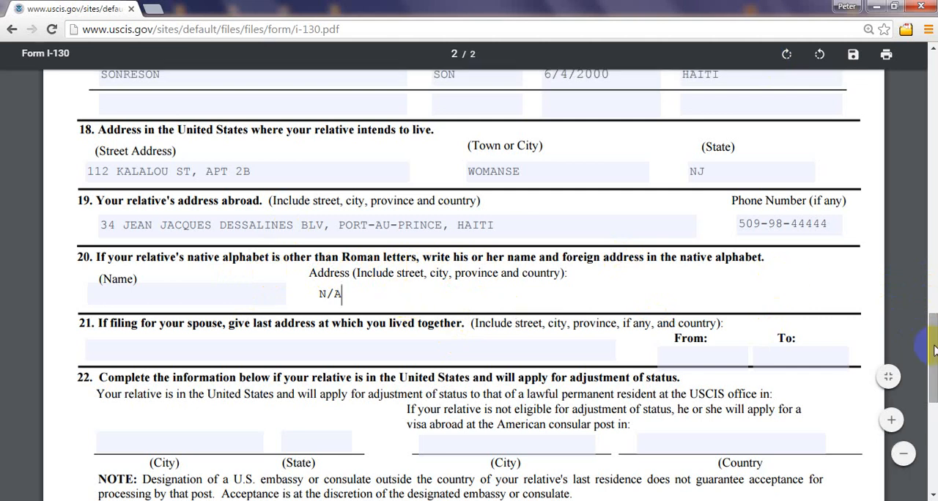
left_click_drag(934, 347, 934, 350)
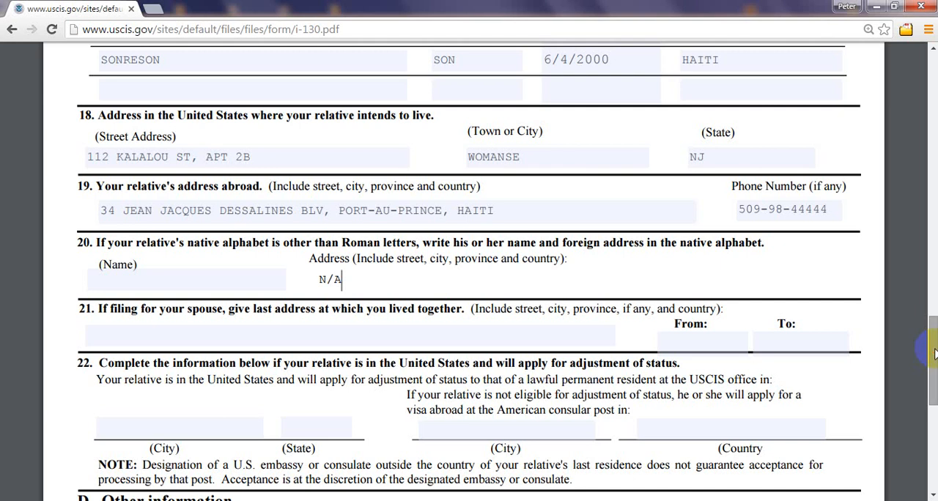
left_click_drag(934, 349, 935, 352)
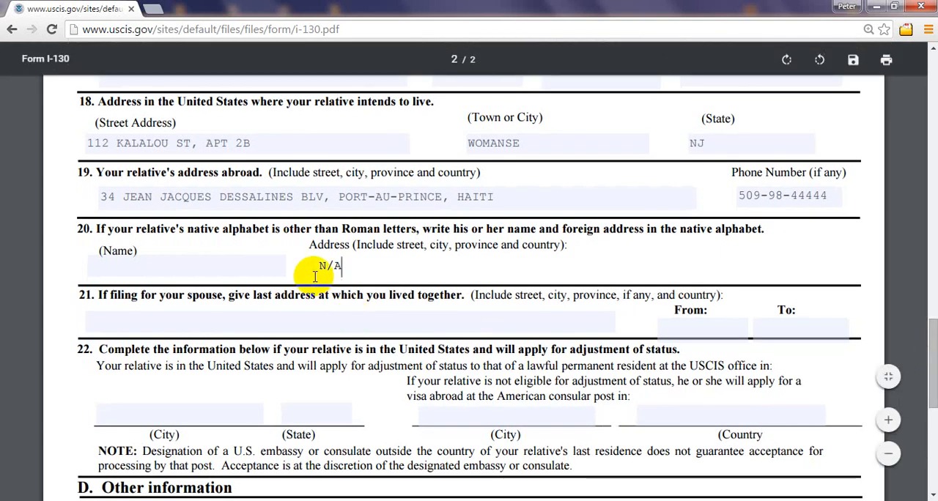
key("BackSpace")
key("BackSpace")
key("BackSpace")
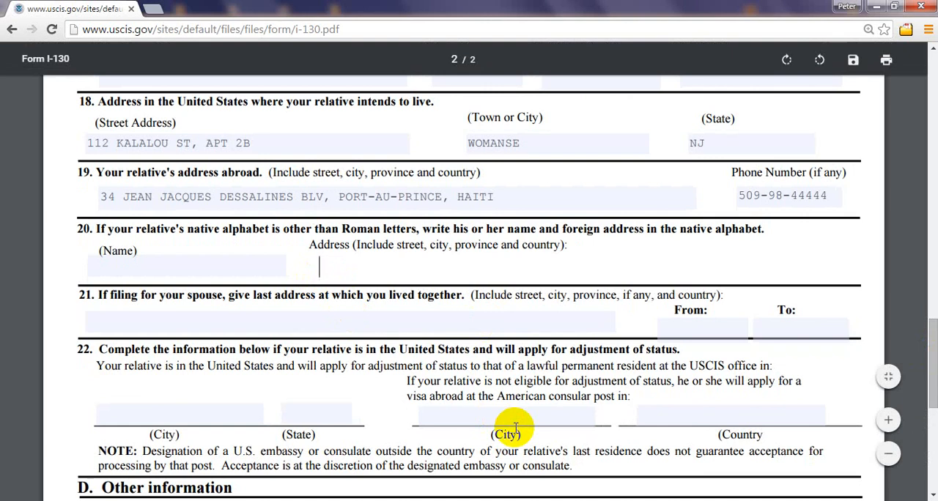
type("cD")
key("BackSpace")
key("BackSpace")
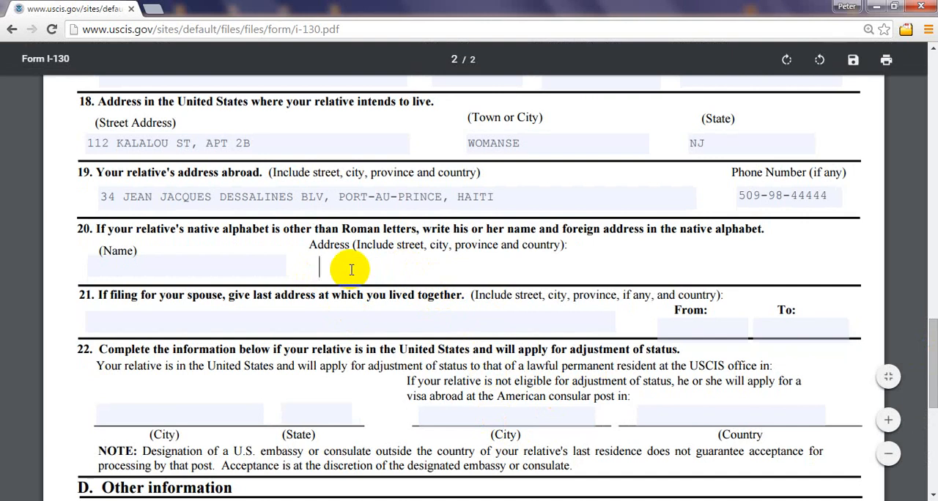
type("N/A")
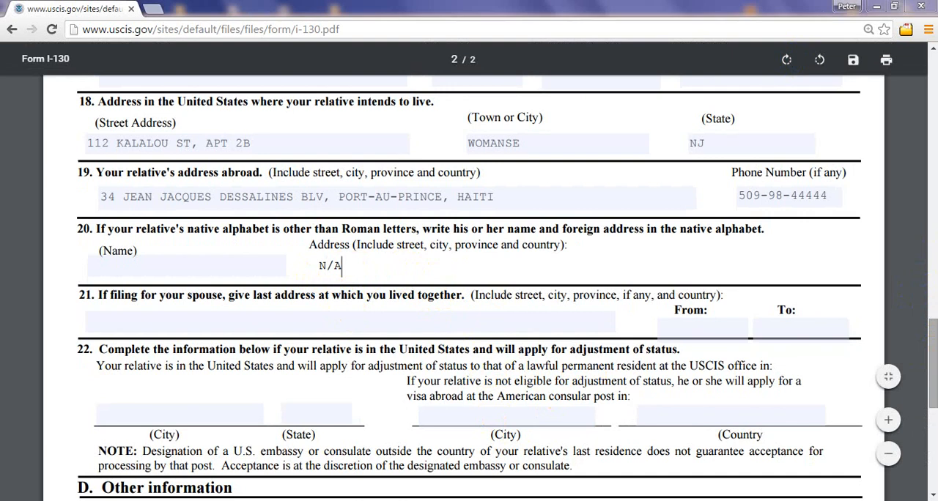
Step: Open uscis.gov in a new browser tab and view its page for I-130, Petition for Relative
scroll(179, 240, "down", 3)
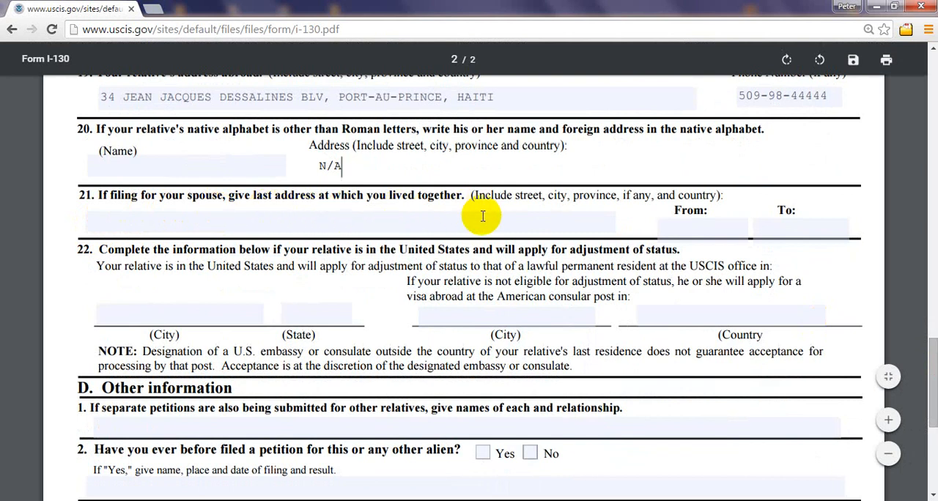
left_click(117, 219)
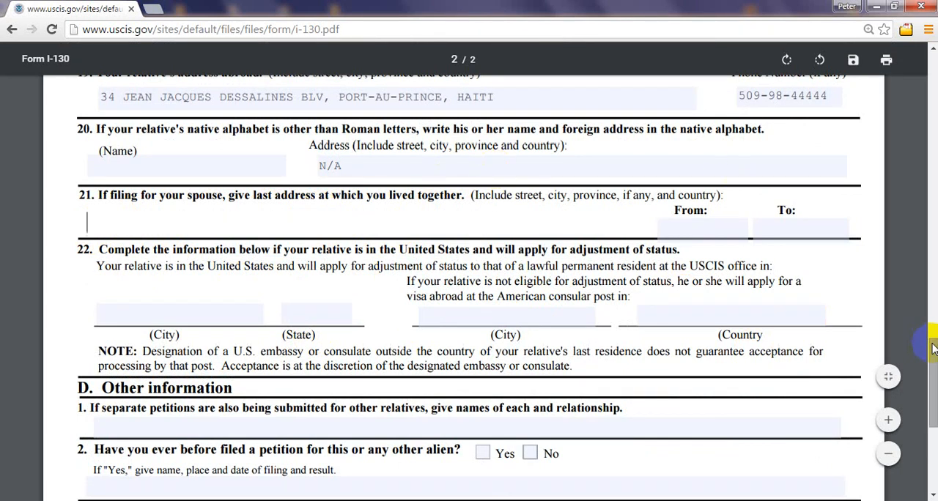
left_click_drag(933, 348, 925, 55)
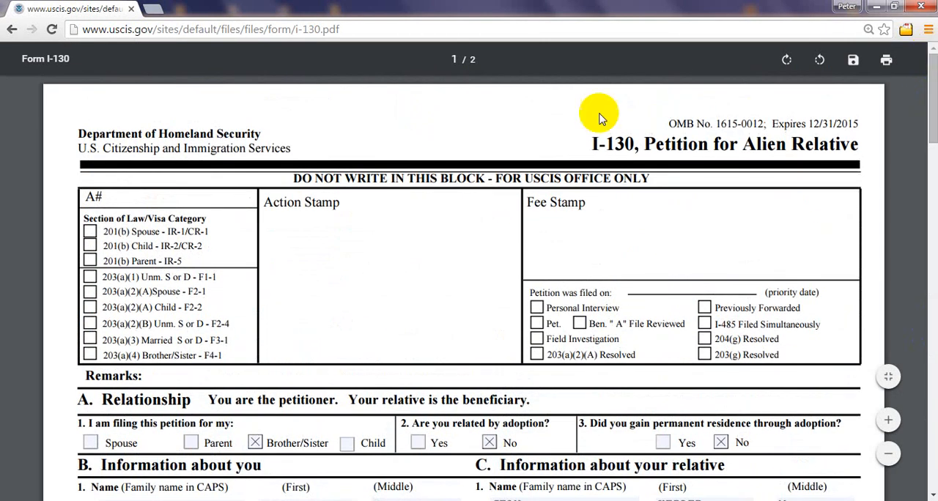
left_click(153, 9)
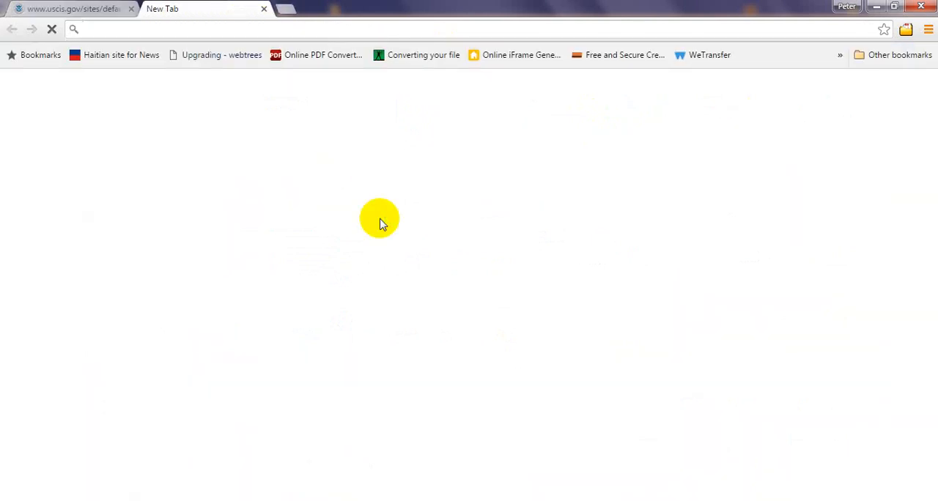
type("u")
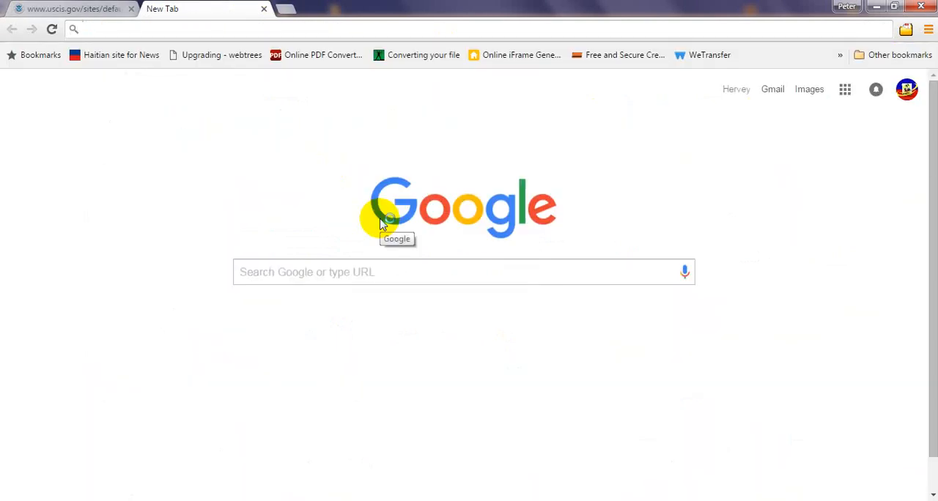
type("uscis.gov")
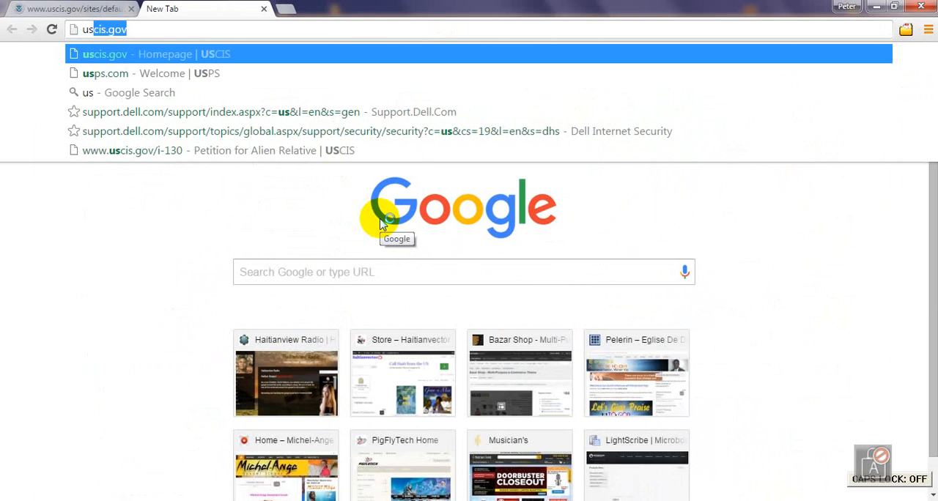
key("Return")
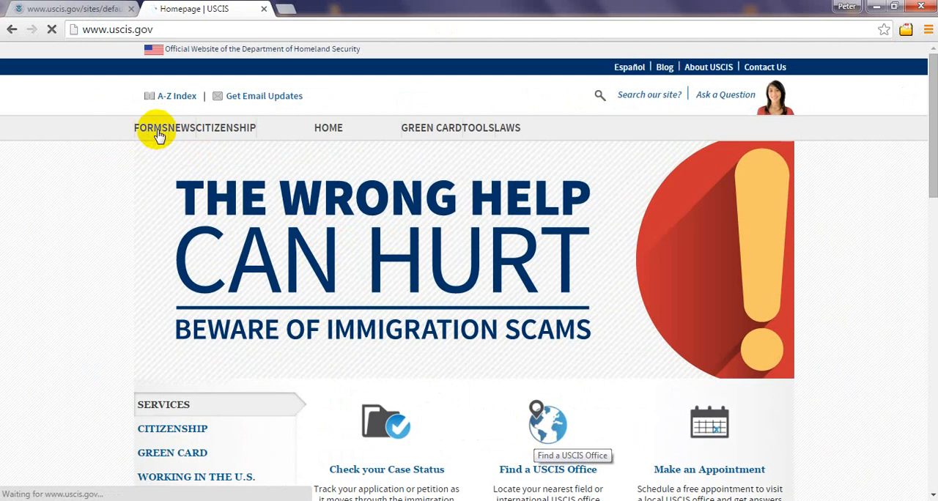
mouse_move(168, 132)
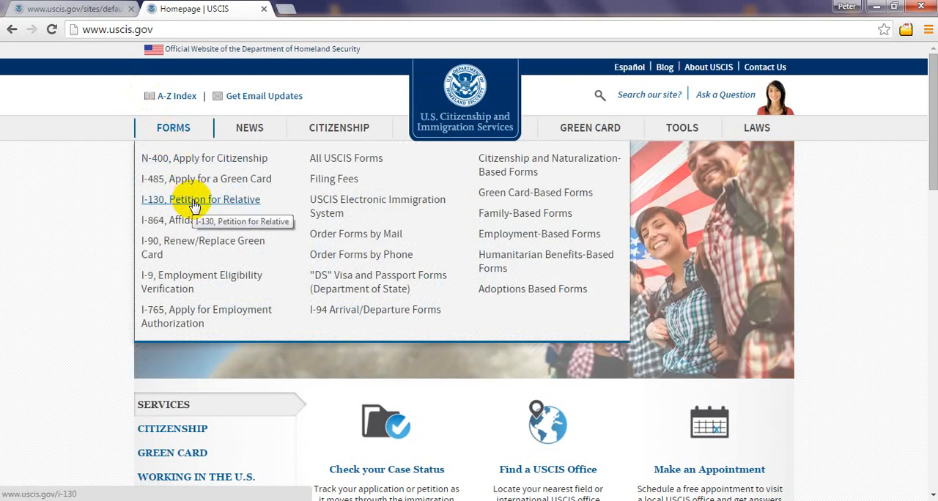
left_click(195, 206)
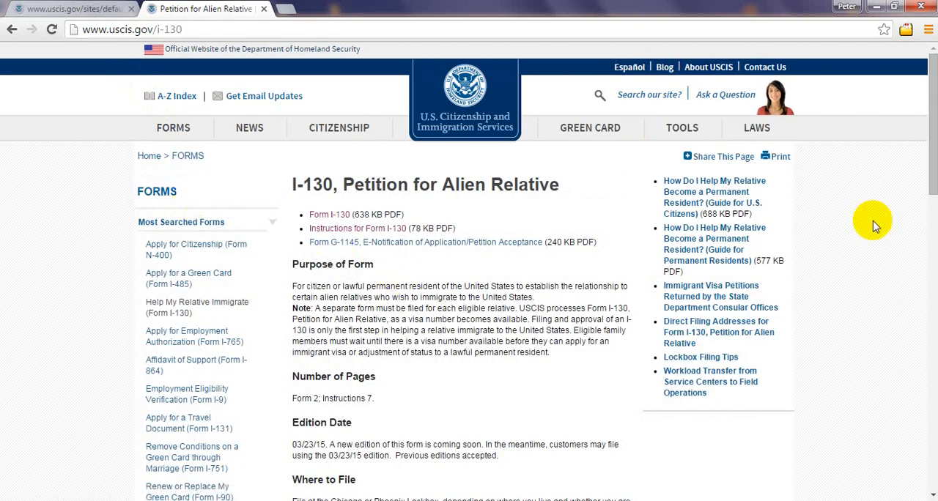
left_click_drag(933, 177, 933, 181)
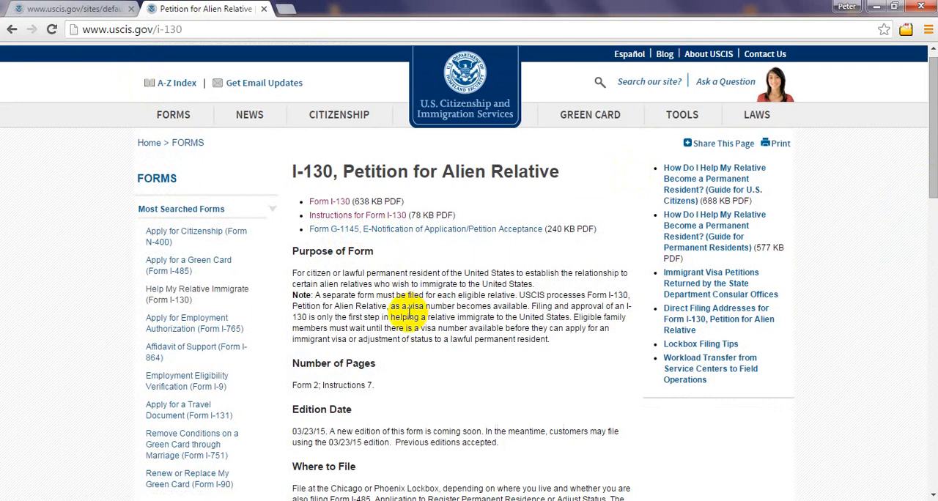
Step: Return to the Form I-130 PDF and enter the street address where the spouses last lived together in item 21
left_click(50, 7)
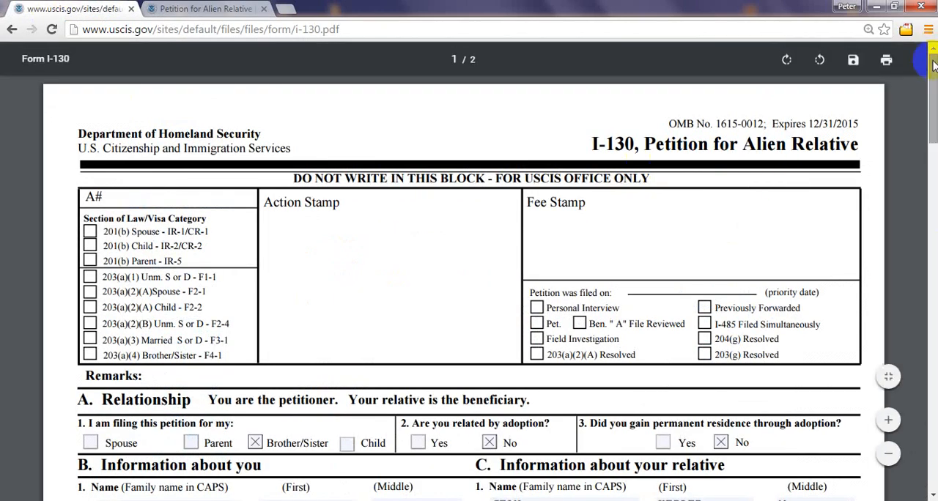
scroll(786, 184, "down", 5)
scroll(469, 271, "down", 15)
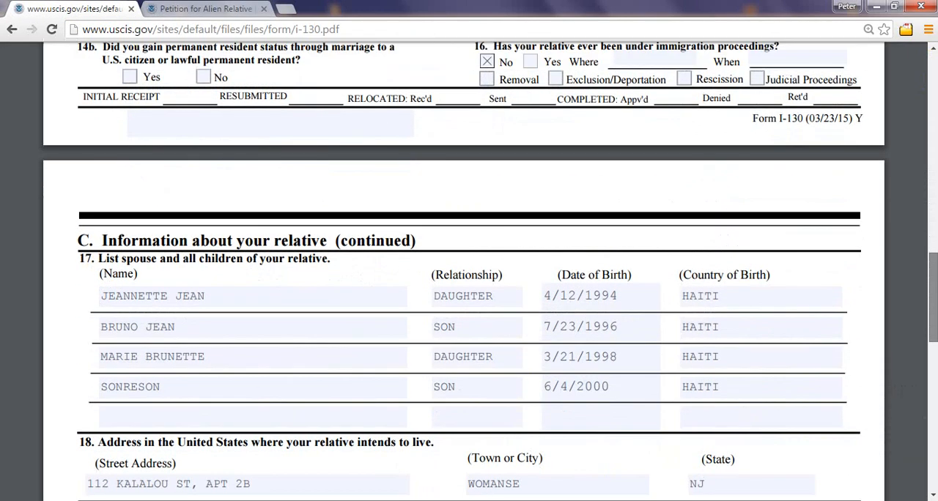
scroll(469, 271, "down", 1)
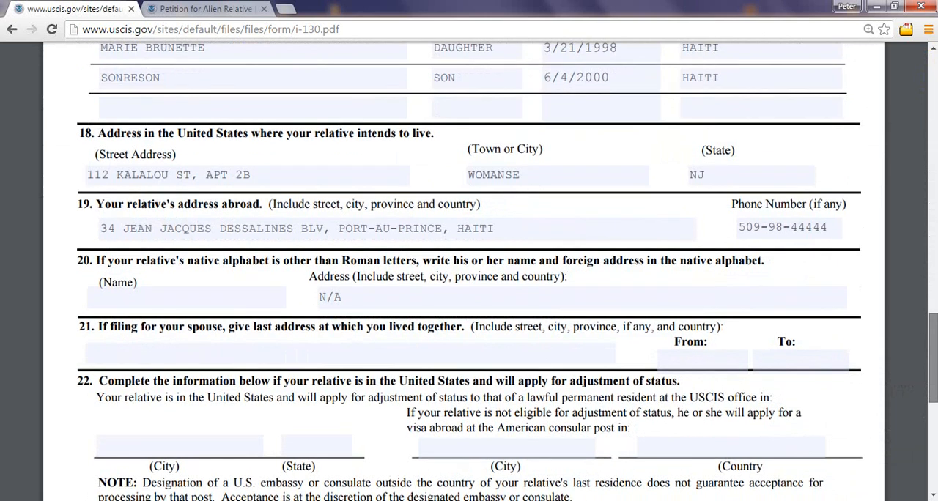
scroll(469, 271, "down", 1)
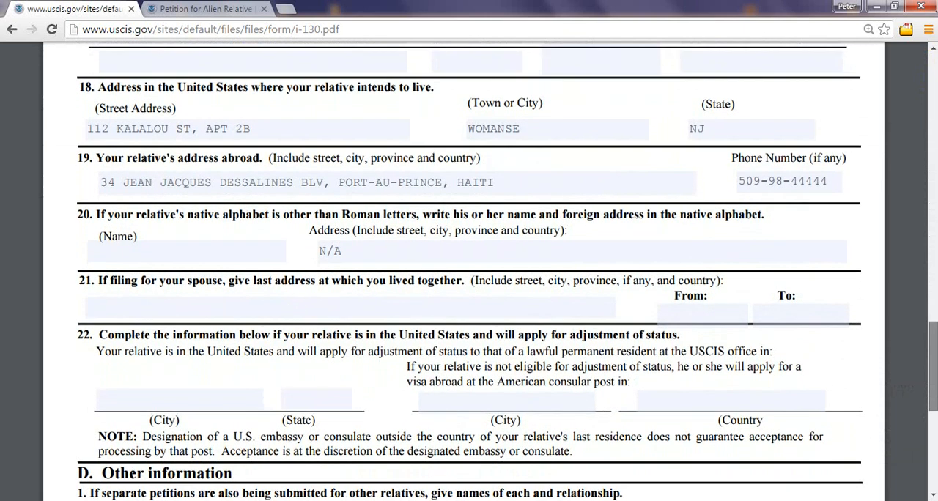
scroll(469, 271, "down", 1)
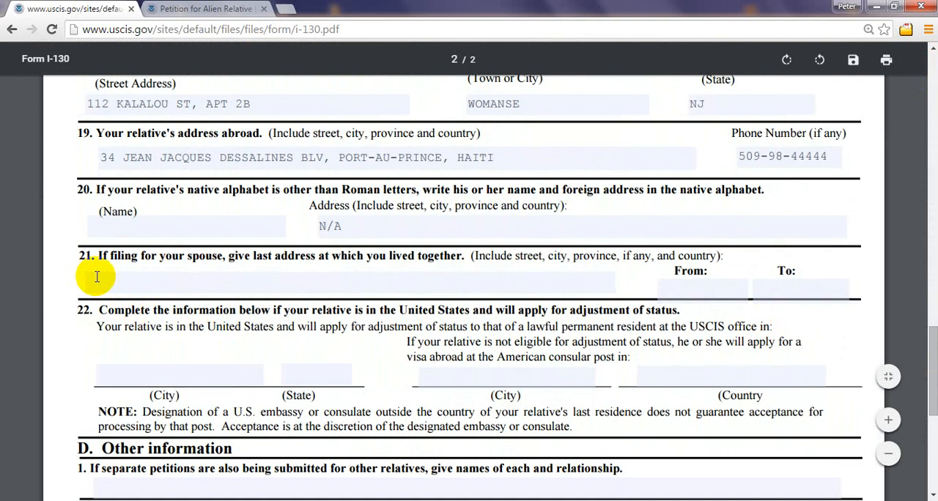
left_click(174, 281)
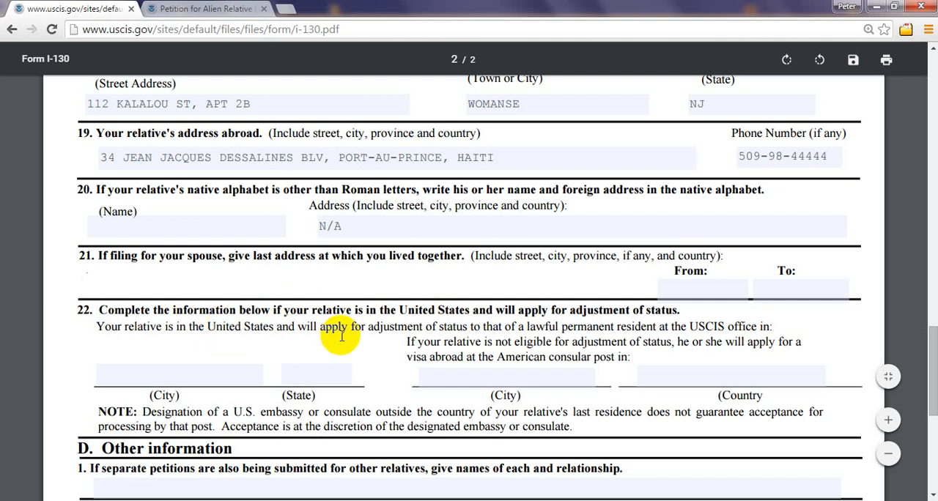
key("Caps_Lock")
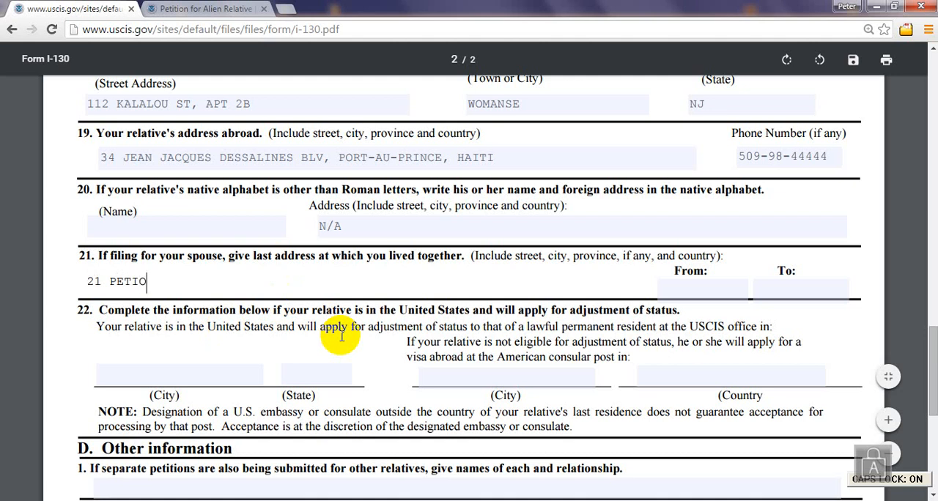
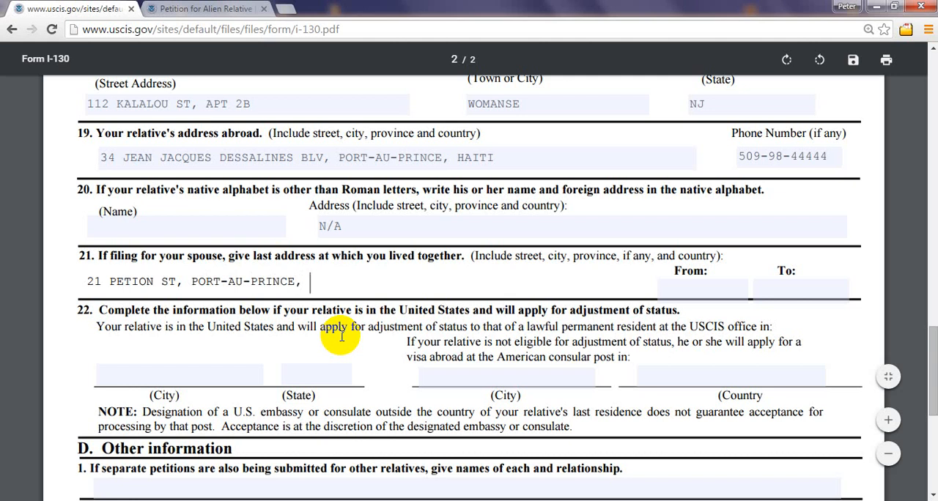
Step: Complete item 21's address with the city and the country HAITI
type(", HAITI")
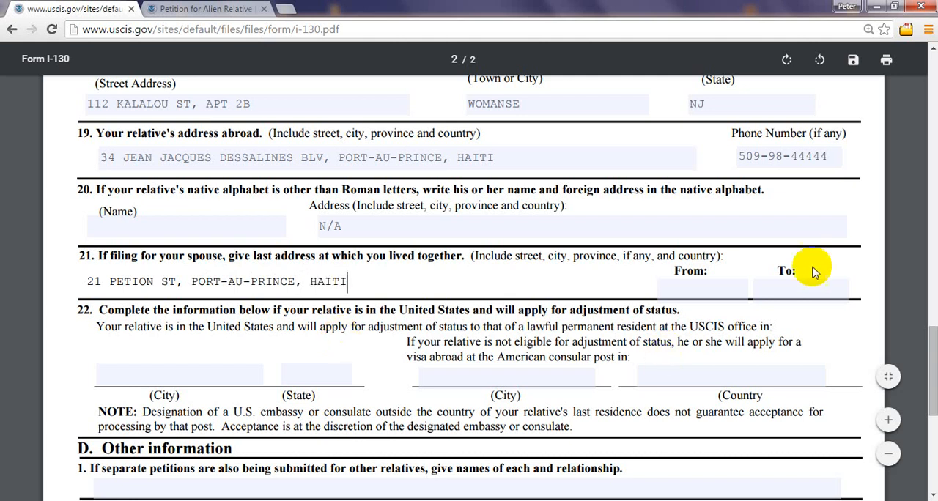
Step: Enter 12/11/1901 as the From date for the spouses' last shared address in item 21
left_click(708, 287)
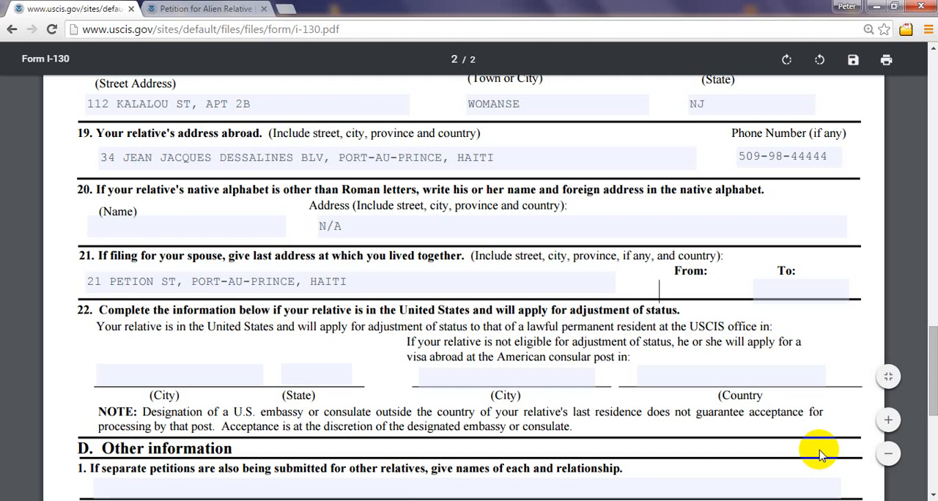
type("12")
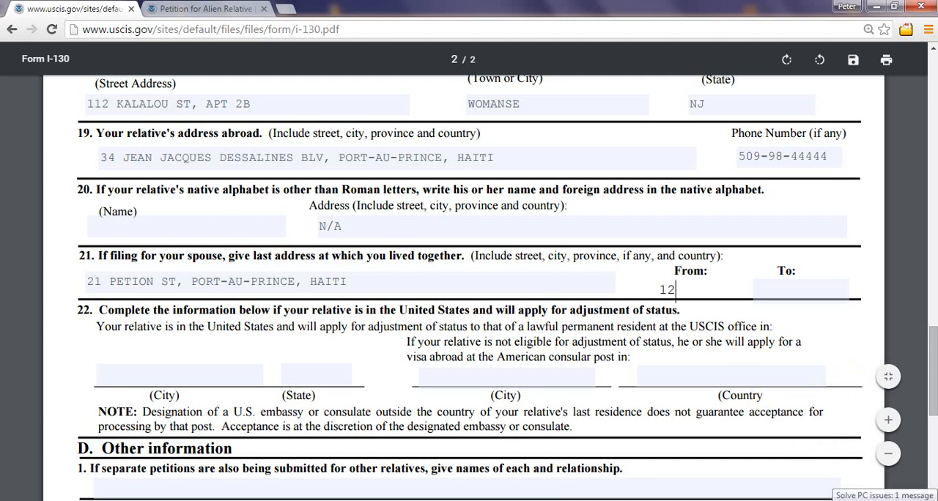
type("/11/1901")
left_click(806, 288)
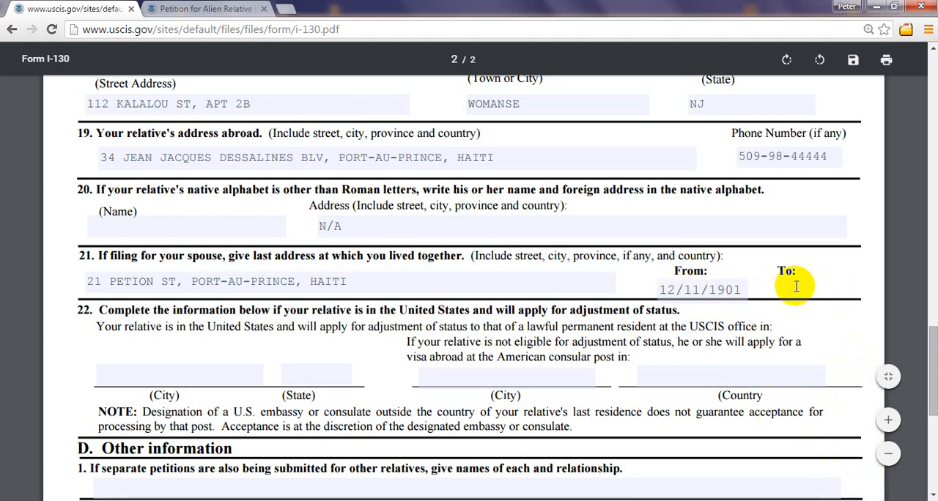
Step: Clear item 21's From date and replace its address with N/A
left_click(666, 288)
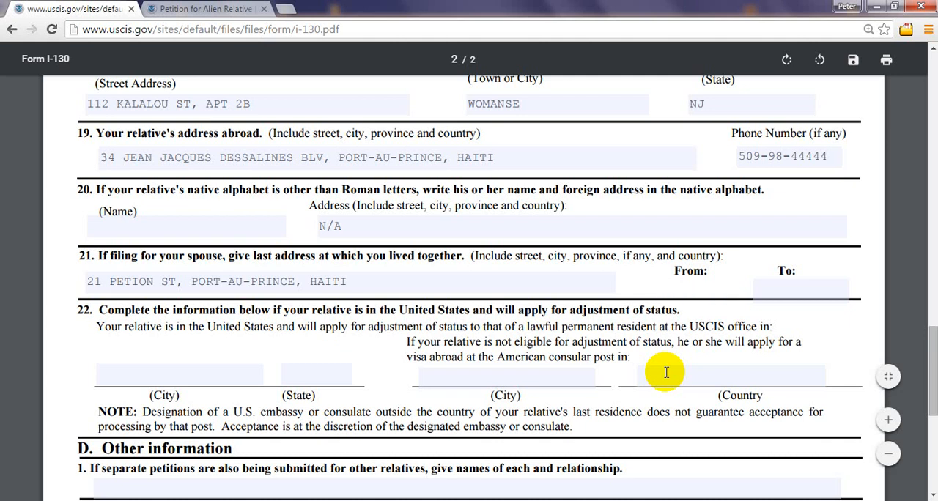
left_click(348, 284)
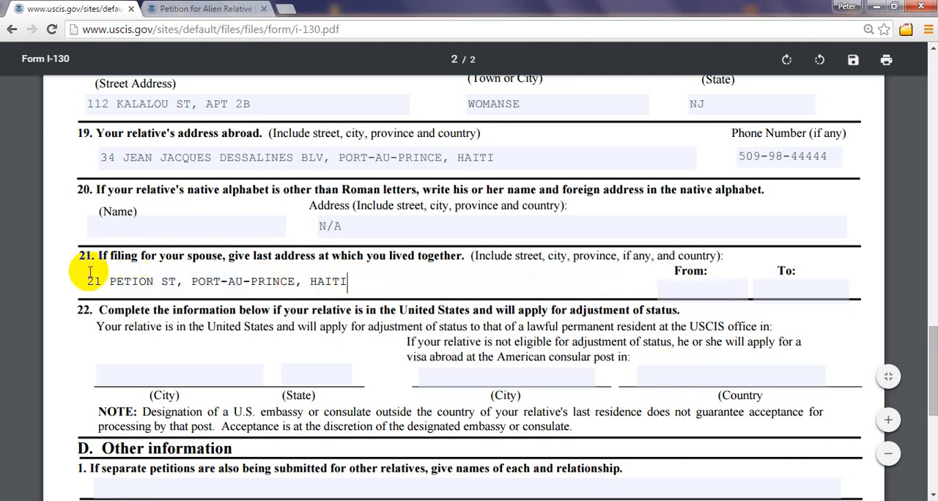
key("Delete")
key("Delete")
key("Delete")
key("Delete")
key("Delete")
key("Delete")
key("Delete")
key("Delete")
key("Delete")
key("Delete")
key("Delete")
key("Delete")
key("Delete")
key("Delete")
key("Delete")
key("Delete")
key("Delete")
key("Delete")
key("Delete")
key("Delete")
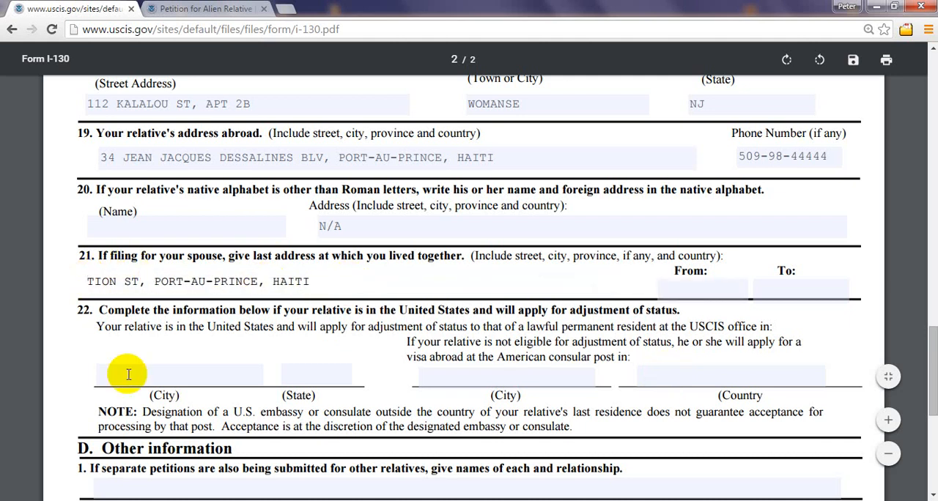
key("Delete")
key("Delete")
key("Delete")
key("Delete")
key("Delete")
key("Delete")
key("Delete")
key("Delete")
key("Delete")
key("Delete")
key("Delete")
key("Delete")
key("Delete")
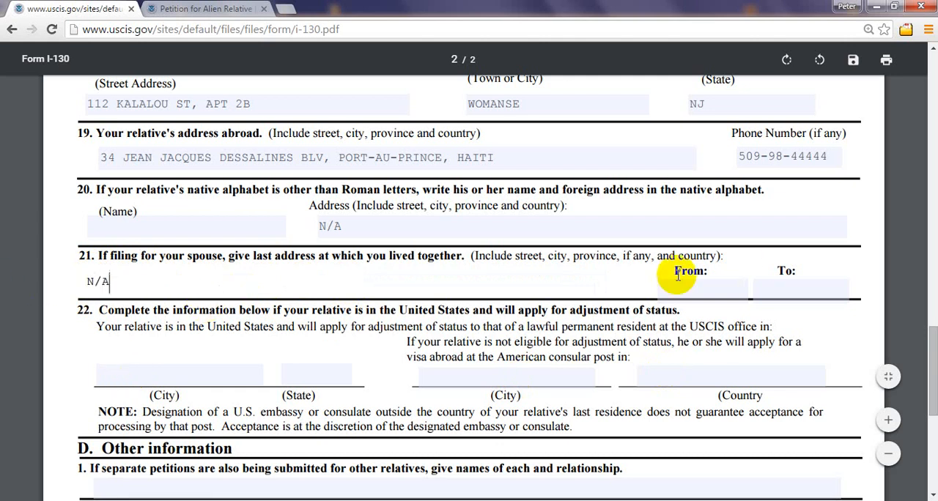
Step: Return to page 1 and mark Spouse as the relative being petitioned for in Section A, item 1
left_click_drag(936, 345, 936, 348)
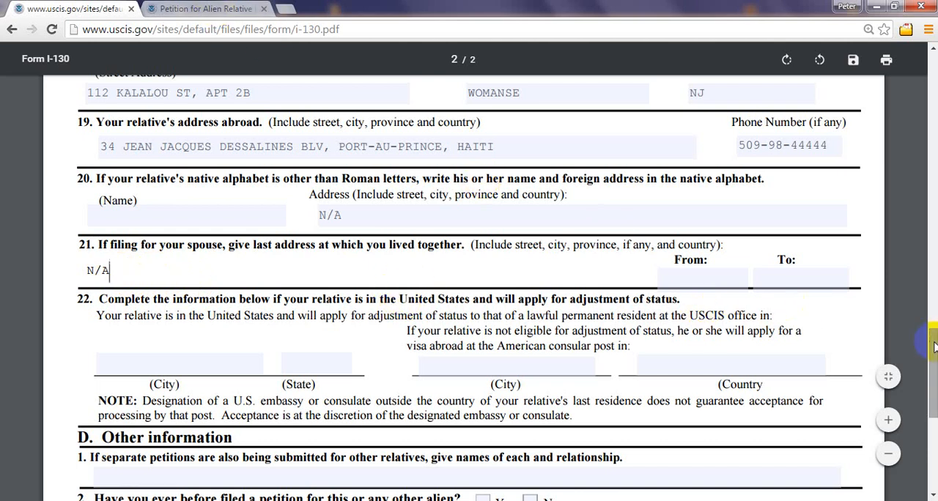
left_click_drag(933, 337, 928, 121)
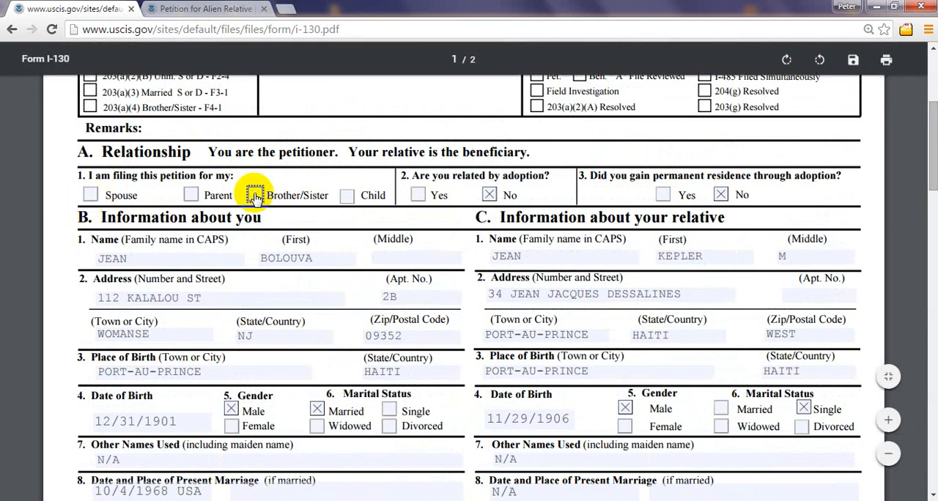
left_click(90, 194)
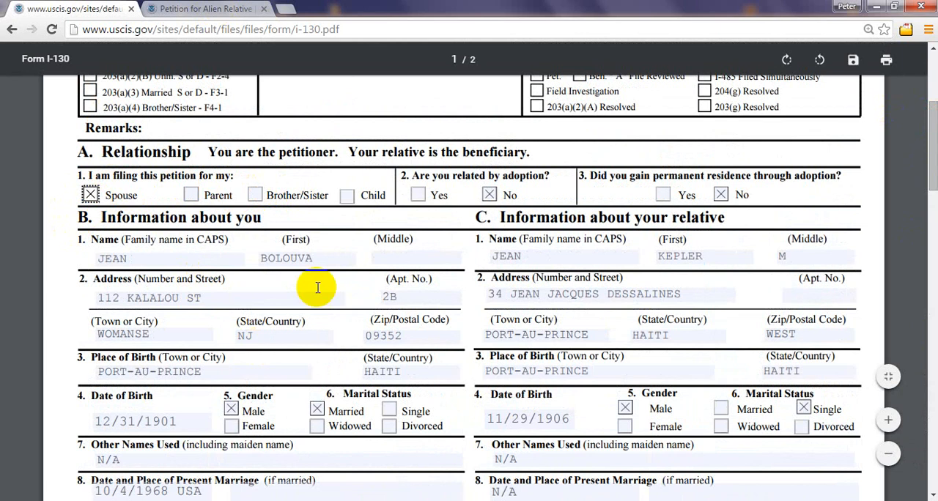
scroll(934, 175, "up", 4)
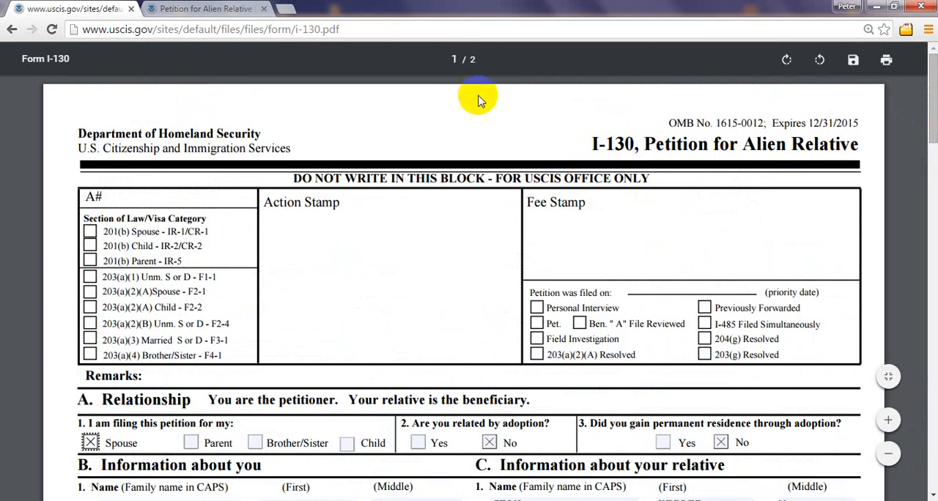
Step: Open Form G-1145, e-Notification of Application/Petition Acceptance, from the I-130 web page and enlarge it to 150%
left_click(209, 8)
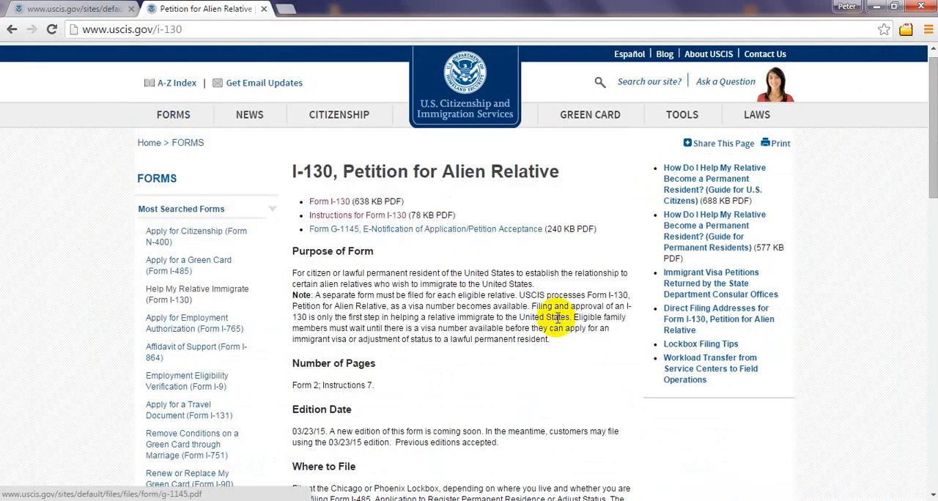
left_click(355, 233)
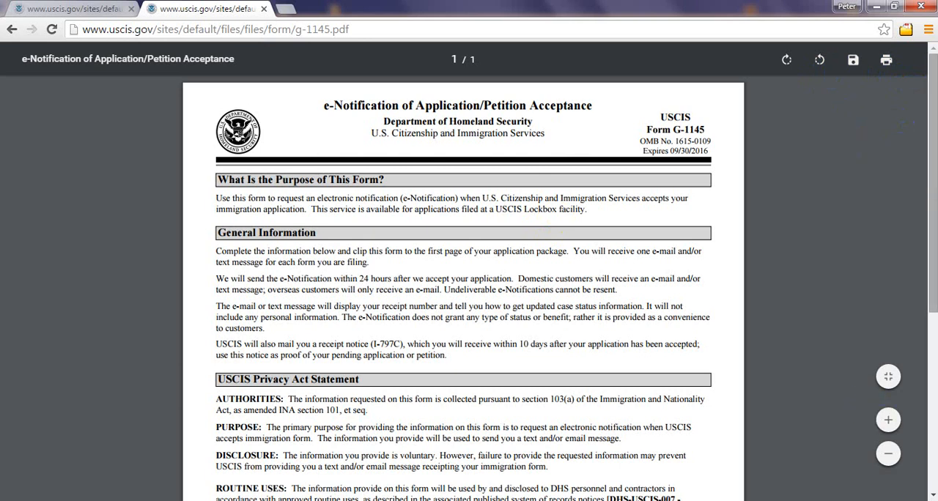
left_click_drag(936, 179, 937, 180)
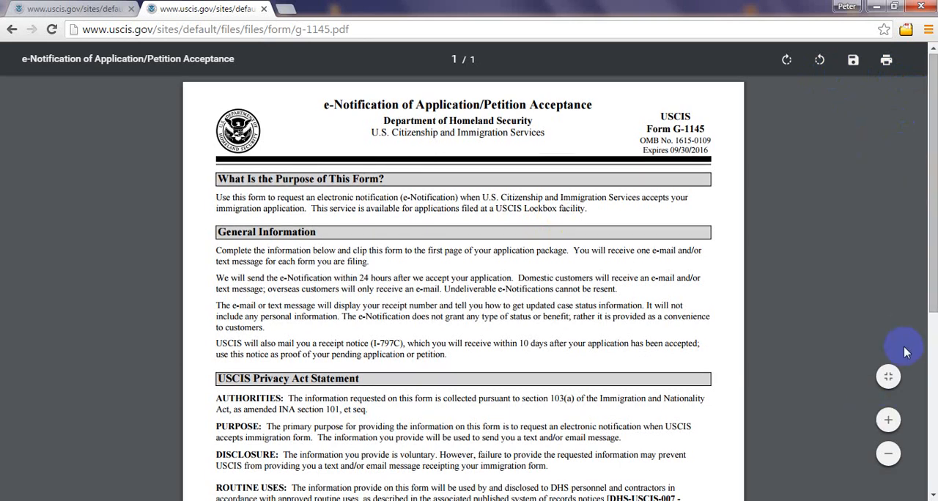
left_click(889, 421)
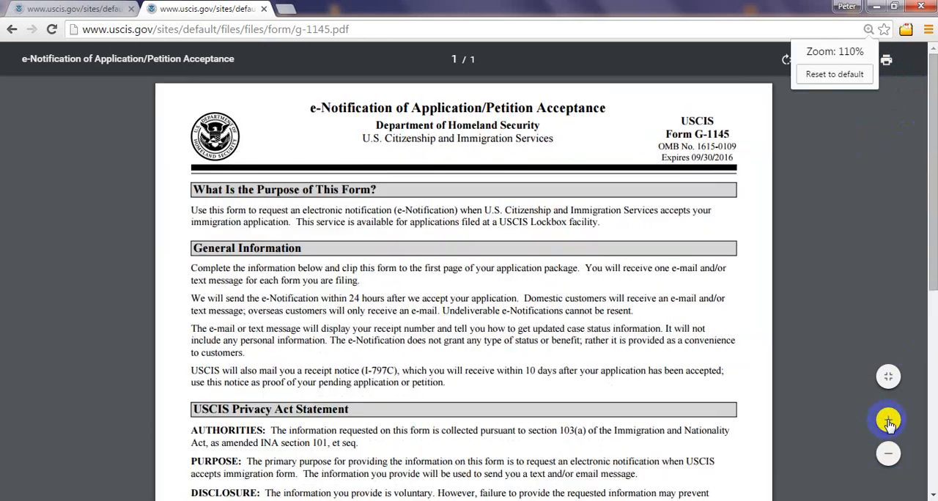
left_click(889, 423)
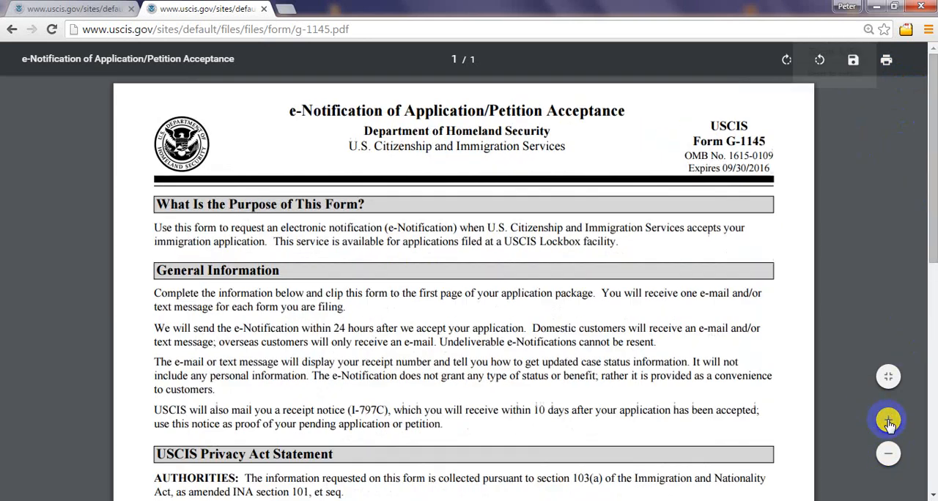
left_click(888, 420)
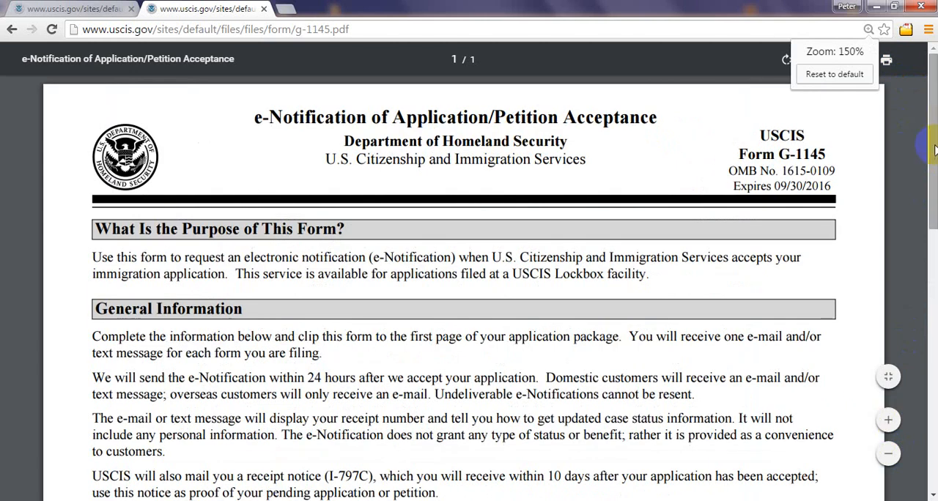
left_click_drag(935, 145, 934, 146)
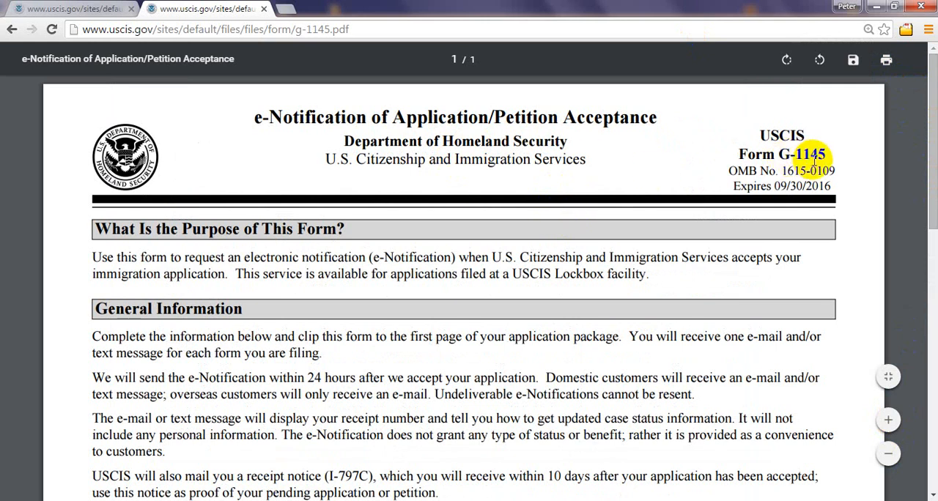
Step: Return to the Form I-130 PDF and switch Section A, item 1 from Spouse to Parent, then to Brother/Sister
left_click(33, 7)
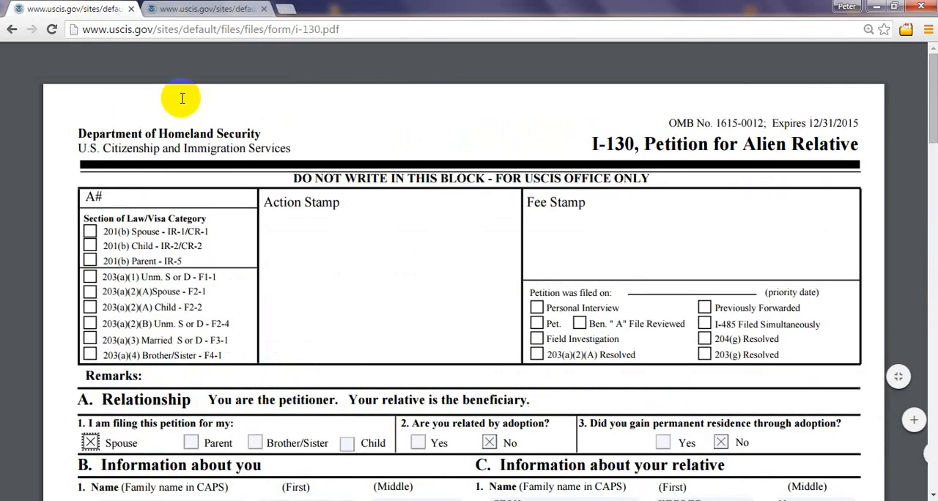
scroll(410, 359, "down", 3)
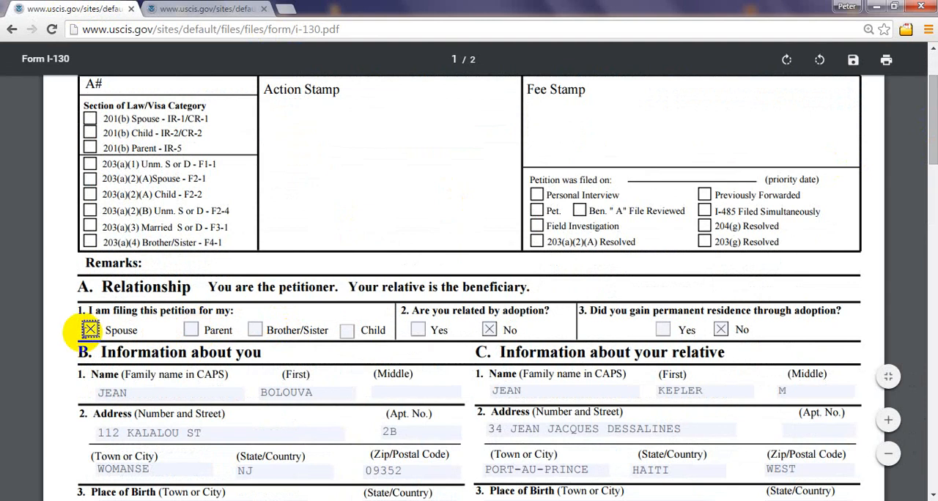
left_click(90, 330)
left_click(192, 331)
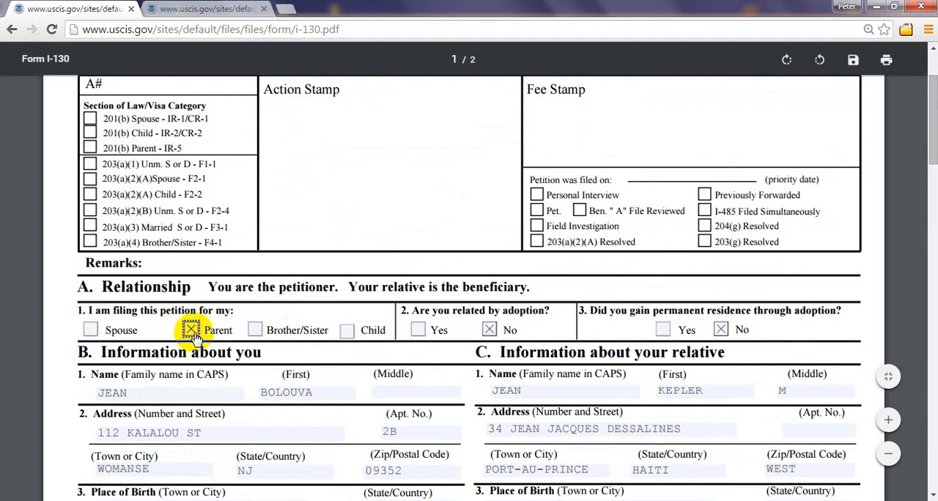
left_click(192, 332)
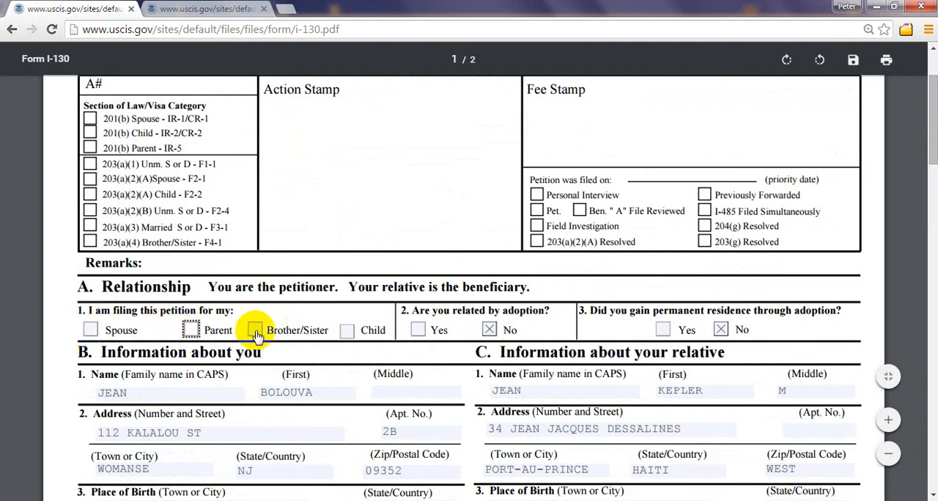
left_click(255, 331)
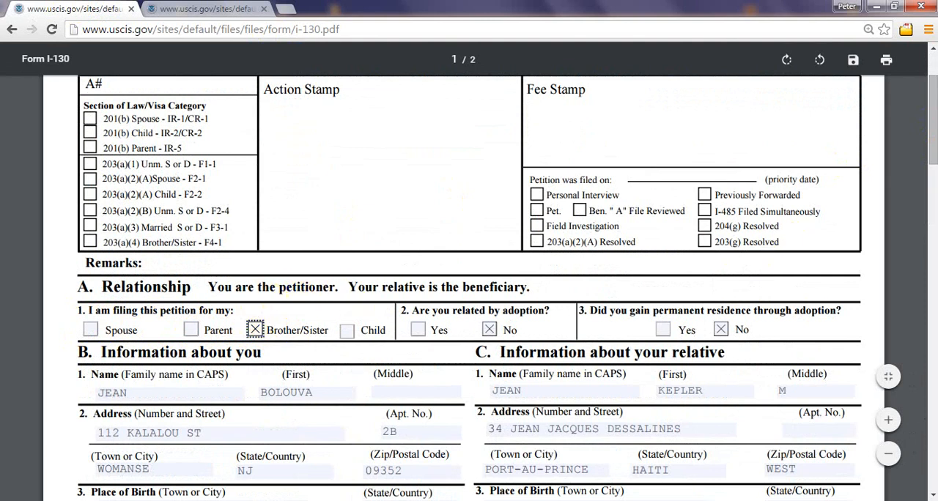
left_click_drag(933, 117, 933, 82)
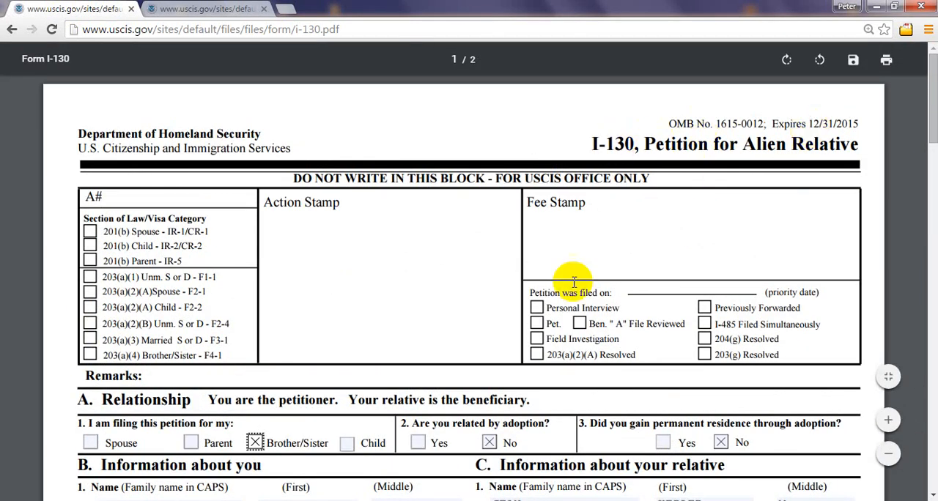
Step: Switch Section A, item 1 from Brother/Sister to Child, then set it back to Spouse
left_click(254, 443)
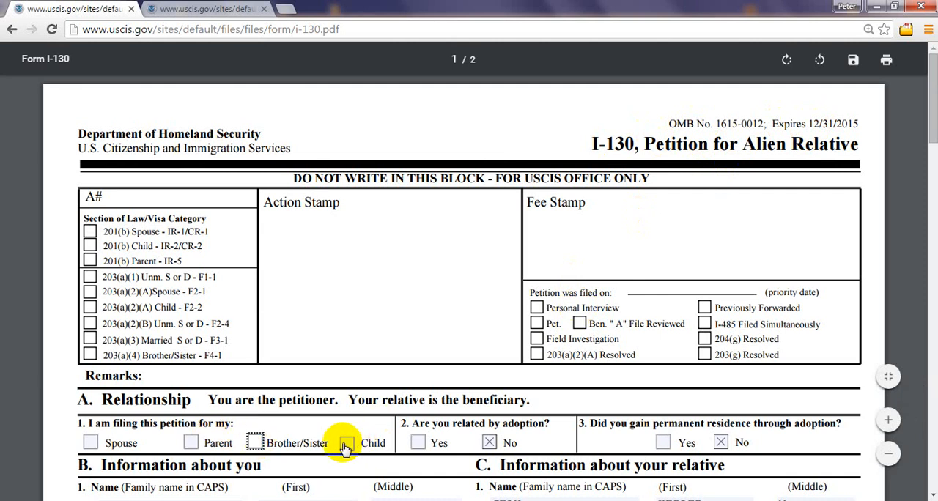
left_click(347, 444)
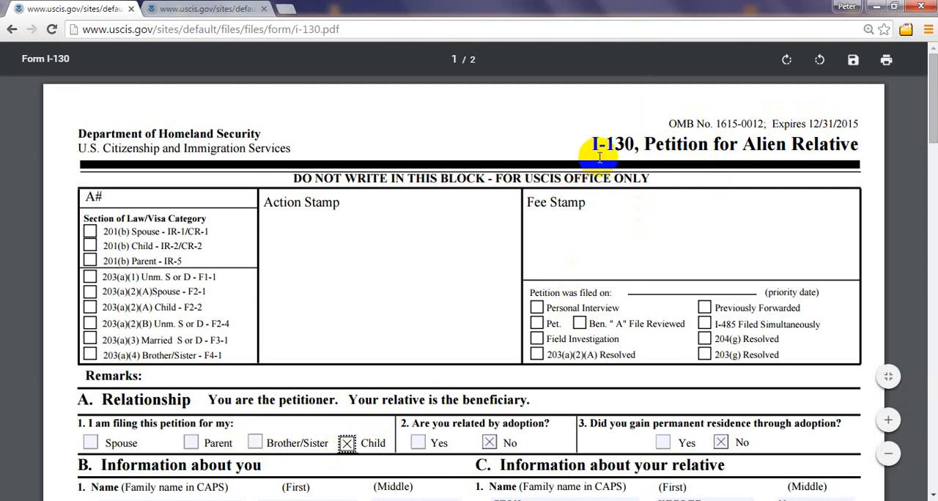
left_click_drag(600, 157, 628, 152)
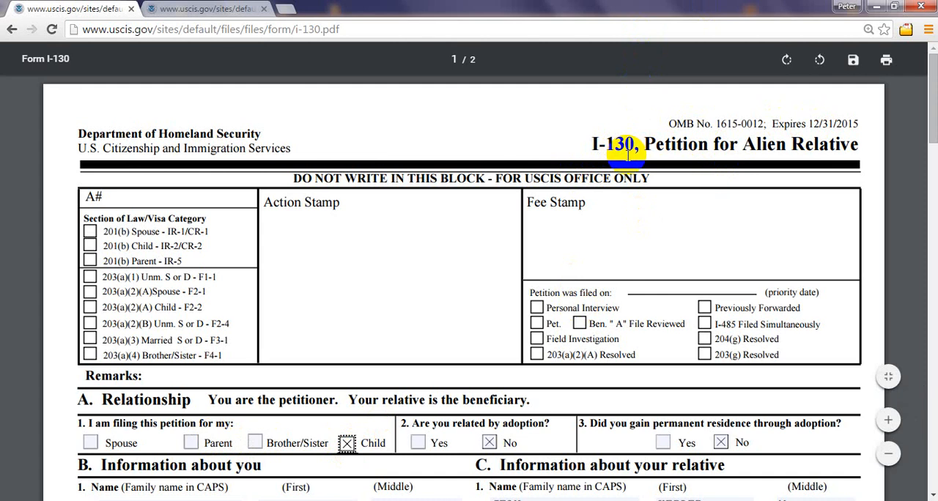
left_click(346, 444)
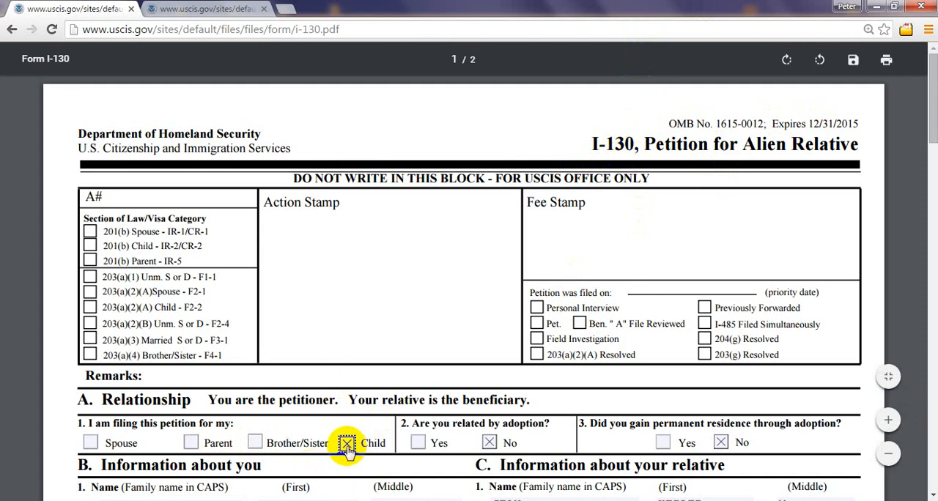
left_click(91, 444)
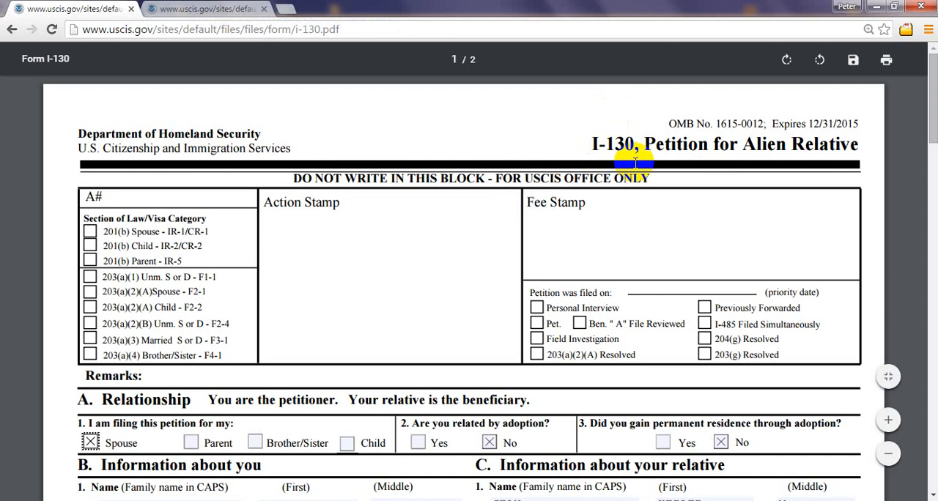
Step: Return to Form G-1145 and go through its e-mail address, last name, first name and middle name fields
left_click(250, 9)
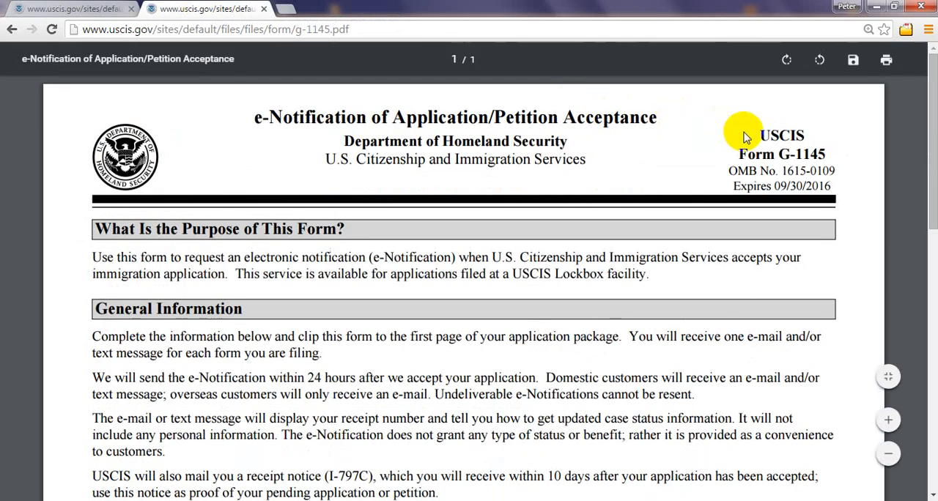
scroll(931, 151, "down", 1)
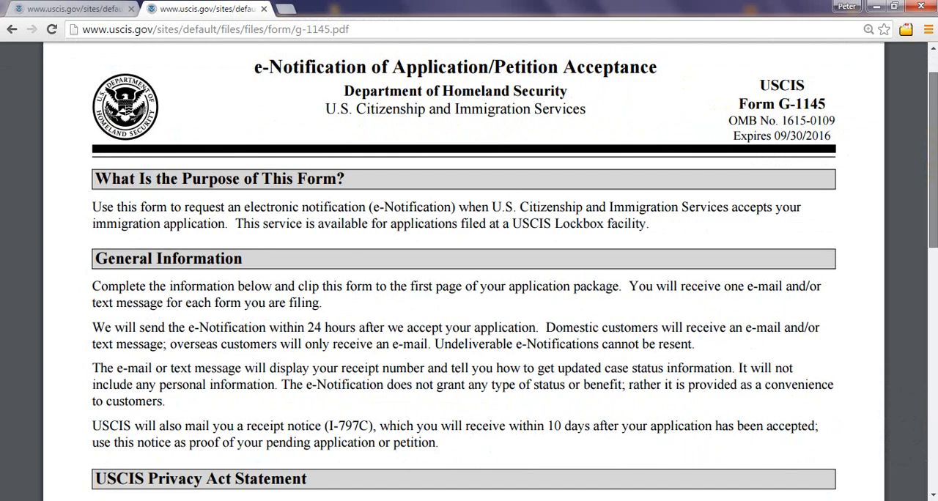
scroll(469, 271, "down", 5)
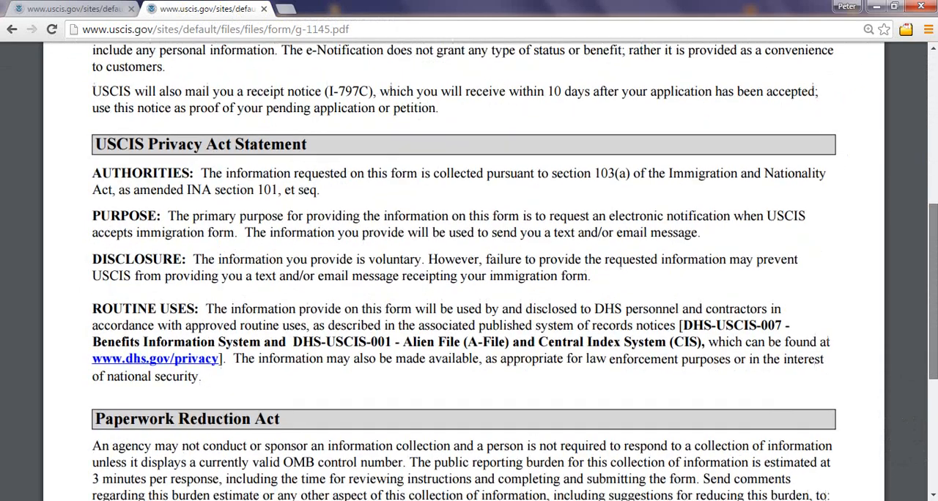
scroll(469, 272, "down", 4)
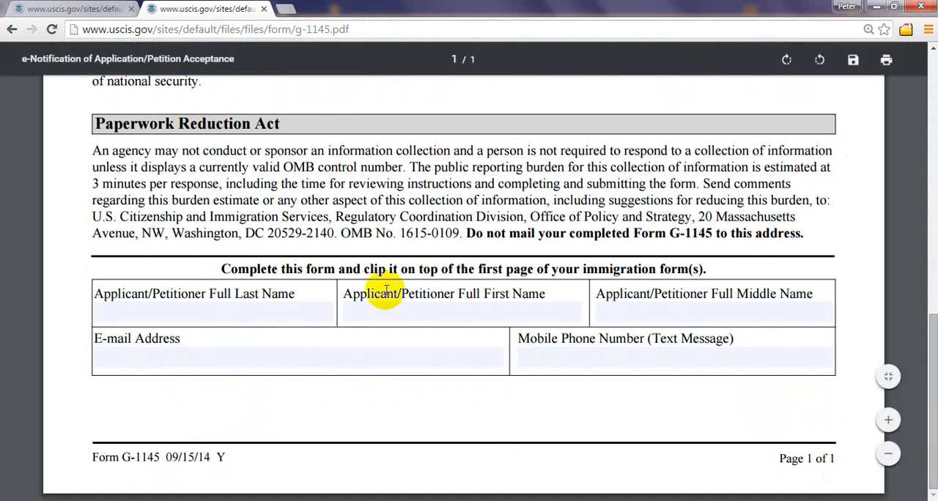
left_click(214, 353)
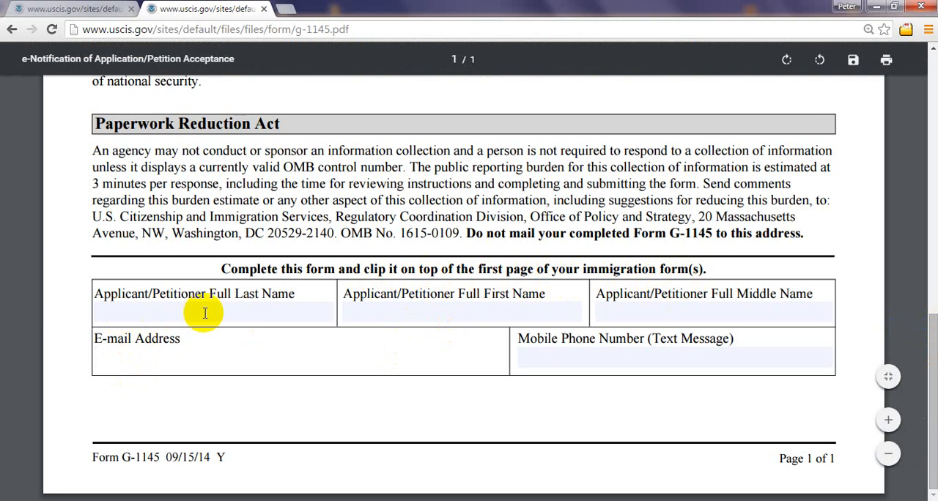
left_click(252, 313)
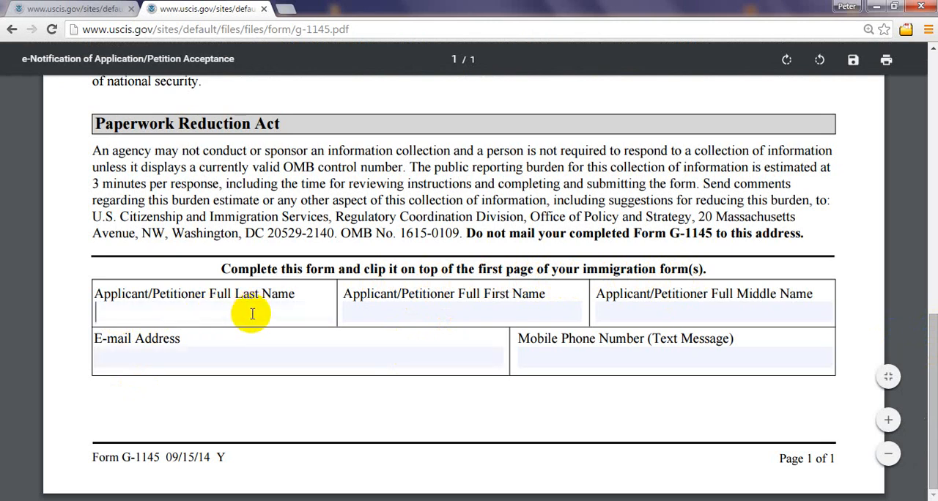
left_click(483, 311)
left_click(714, 311)
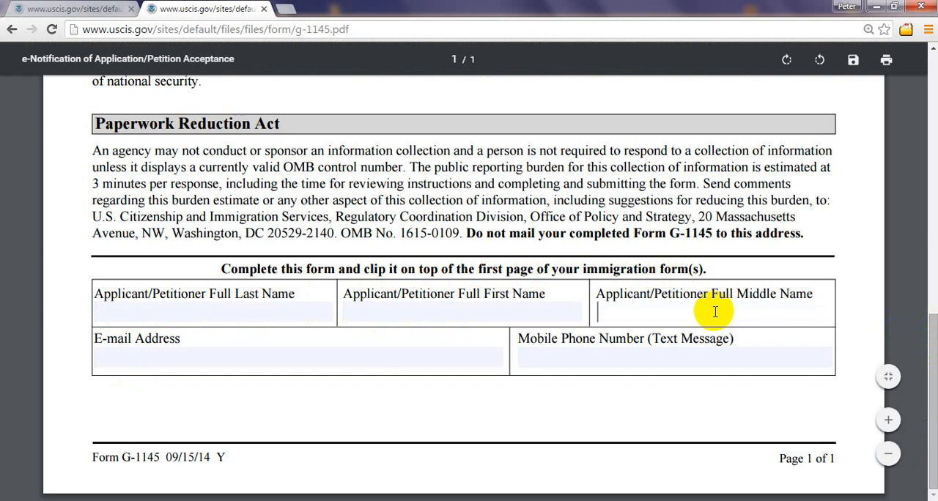
Step: Point out Form G-1145's e-mail address and mobile phone number fields and review its purpose and general information sections
left_click(202, 361)
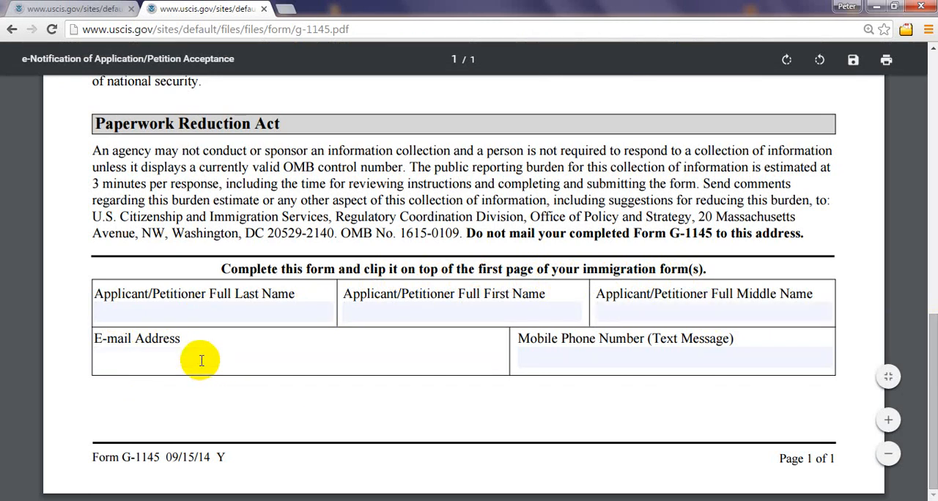
left_click(604, 349)
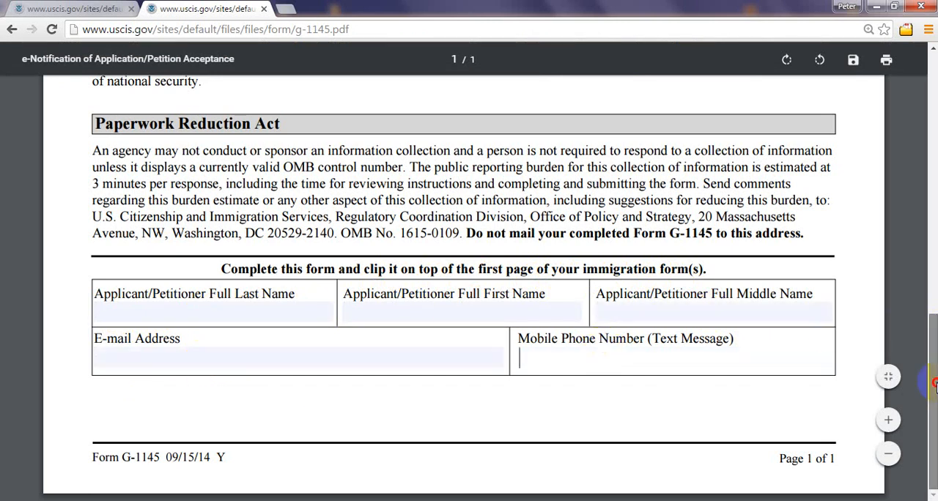
mouse_move(935, 384)
left_mouse_down()
mouse_move(928, 260)
mouse_move(936, 384)
left_mouse_up()
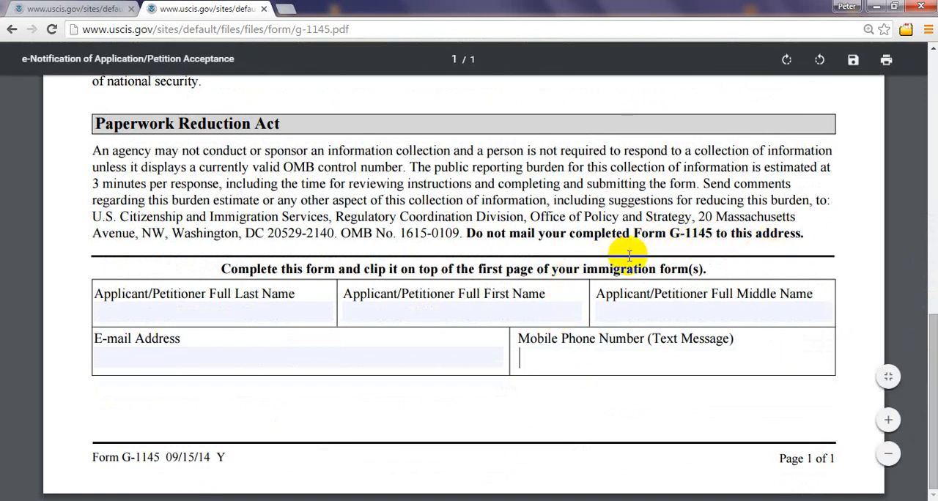
left_click_drag(934, 349, 915, 162)
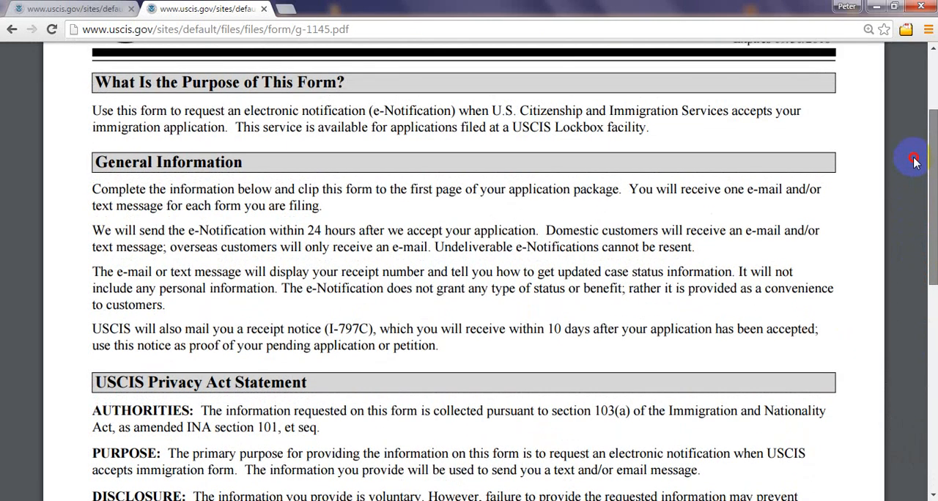
left_click_drag(915, 162, 907, 151)
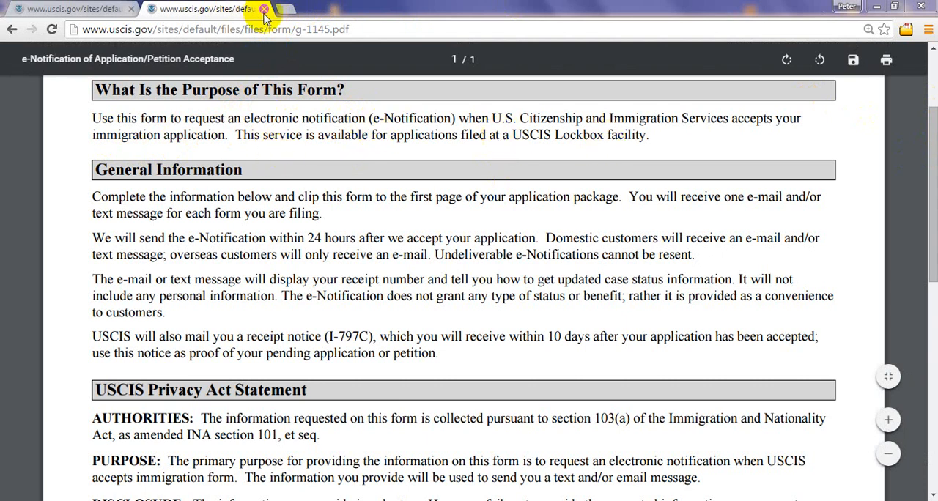
left_click_drag(933, 142, 933, 352)
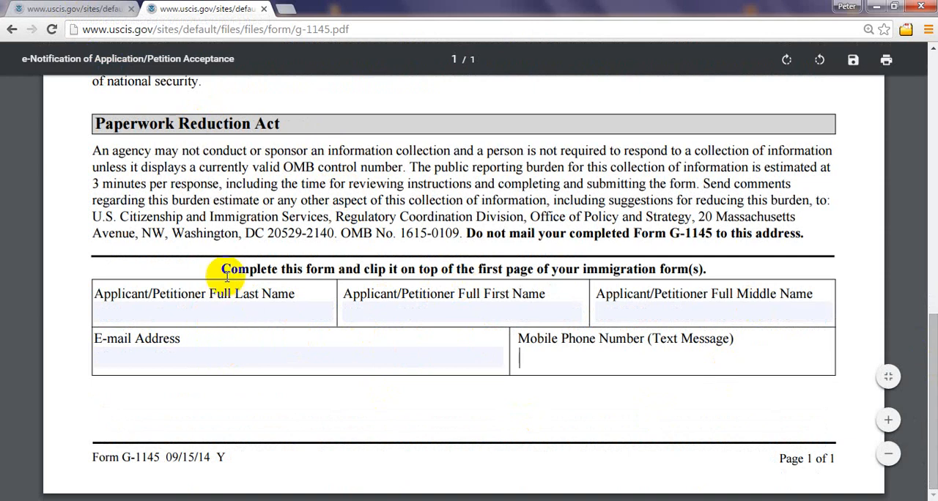
Step: Compare the first page of the Form I-130 PDF with Form G-1145, ending on Form G-1145
left_click(52, 9)
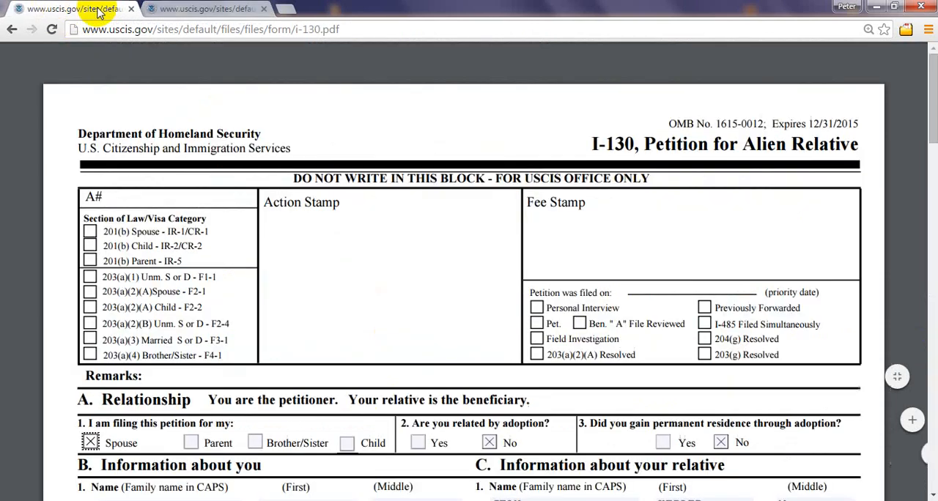
left_click(227, 8)
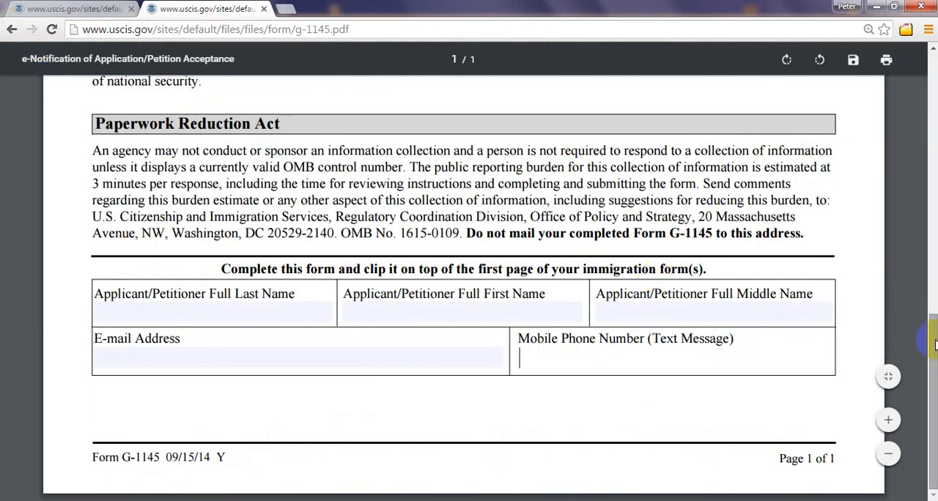
left_click(44, 9)
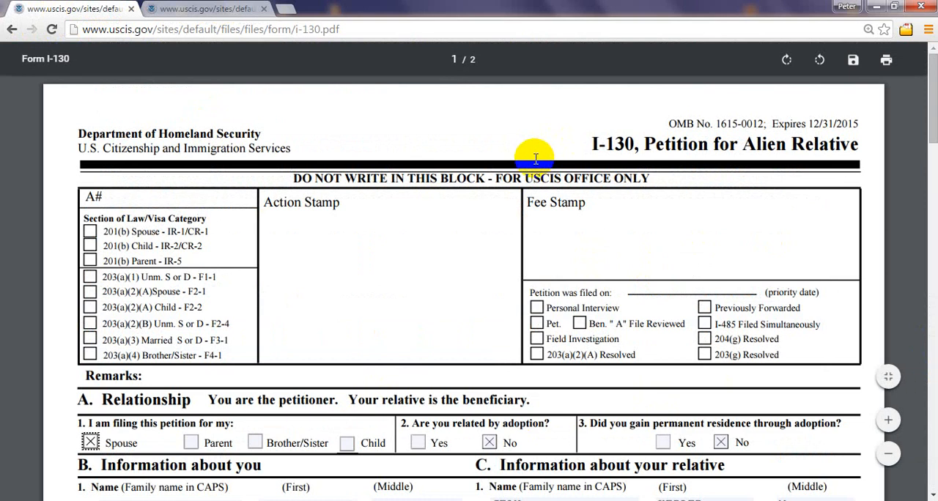
left_click(201, 9)
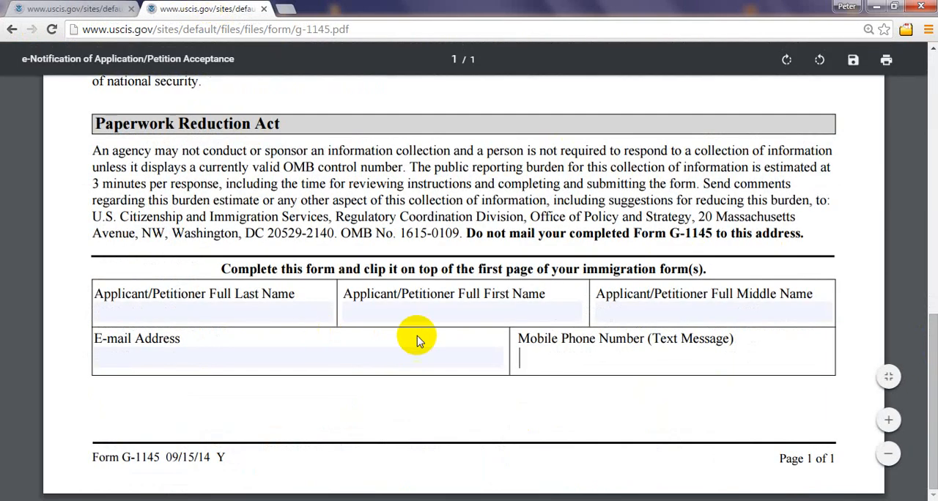
Step: Highlight the form number "Form G-1145" in the header and review the applicant fields at the end of the form
left_click_drag(933, 381, 913, 142)
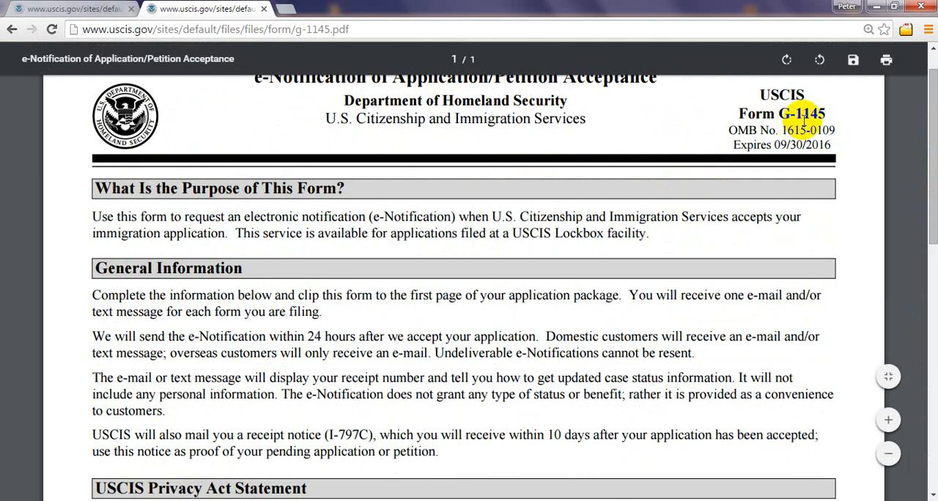
left_click_drag(730, 110, 833, 110)
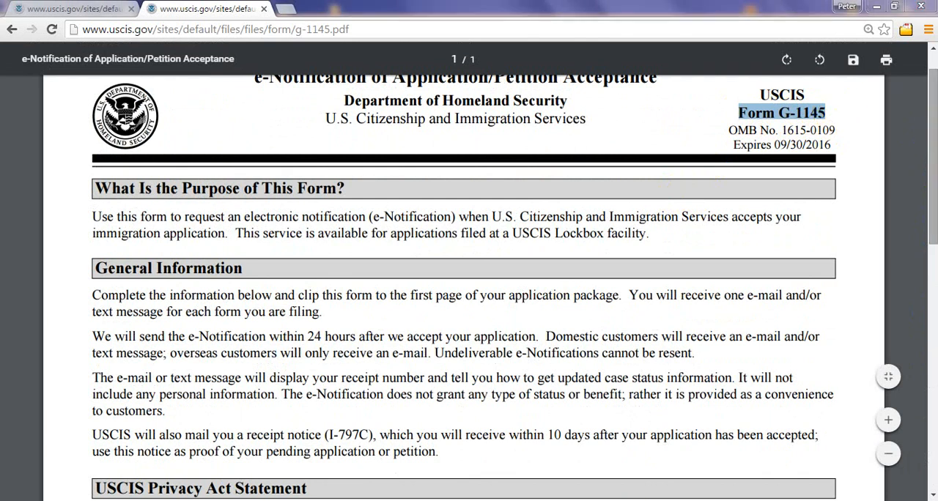
scroll(928, 213, "down", 8)
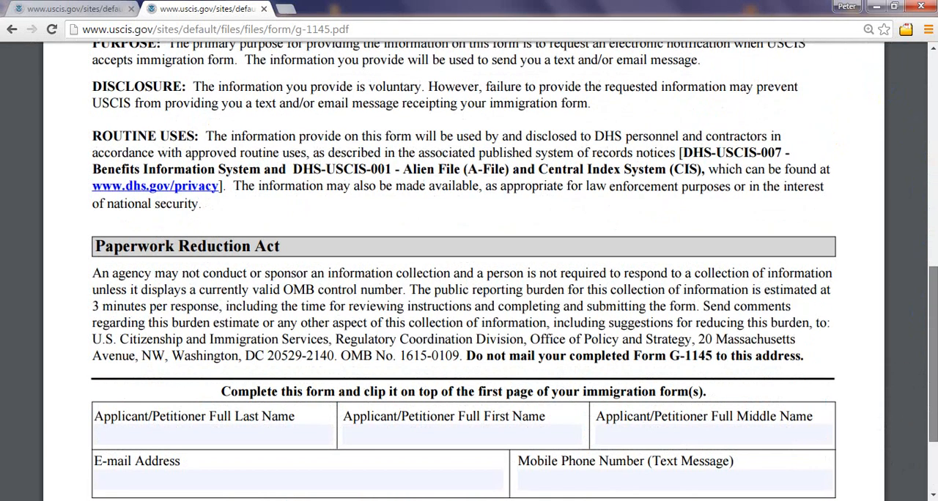
scroll(469, 275, "down", 2)
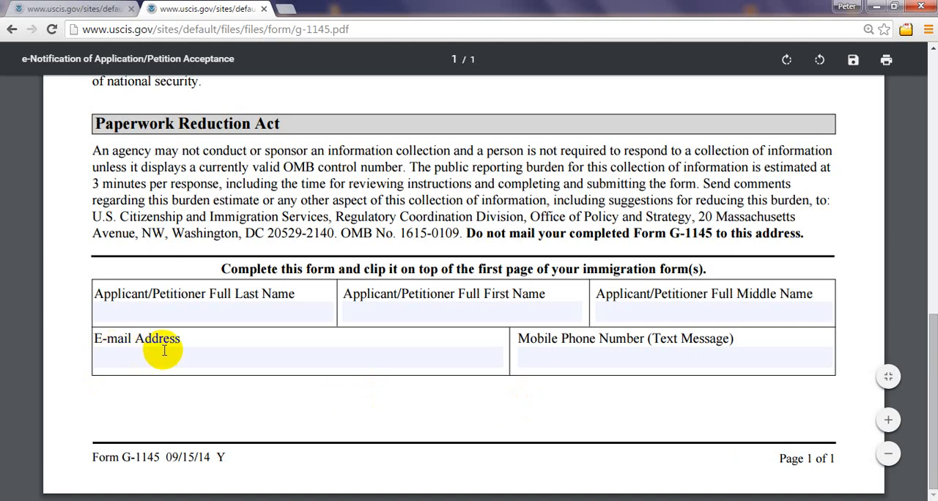
scroll(935, 357, "up", 10)
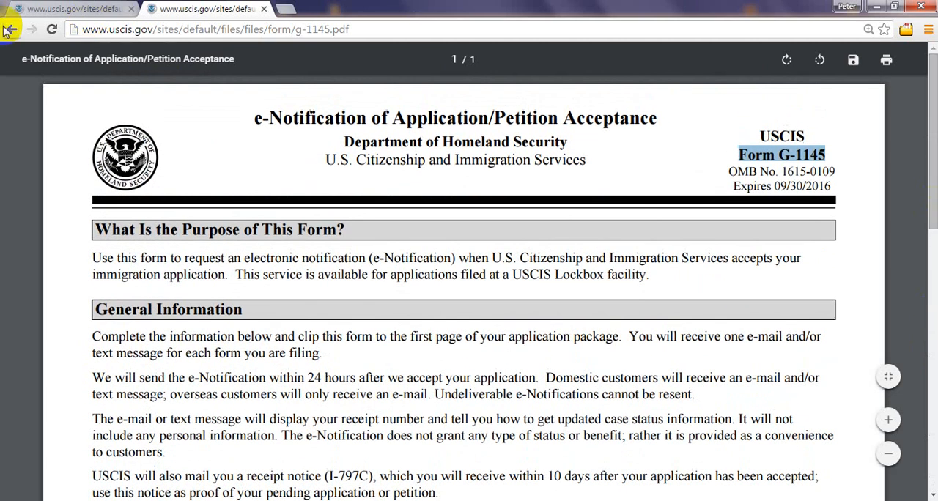
Step: Return to the I-130, Petition for Alien Relative web page and look up its Filing Fee section
left_click(9, 30)
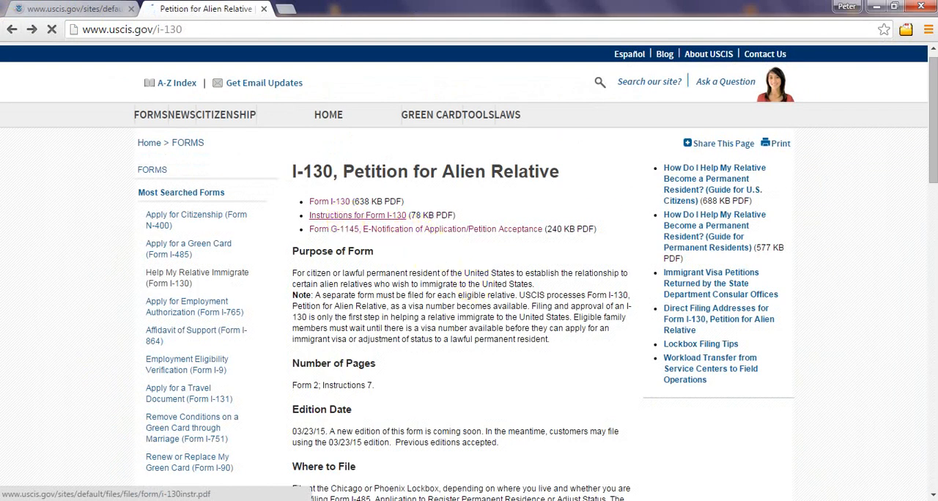
scroll(936, 124, "down", 1)
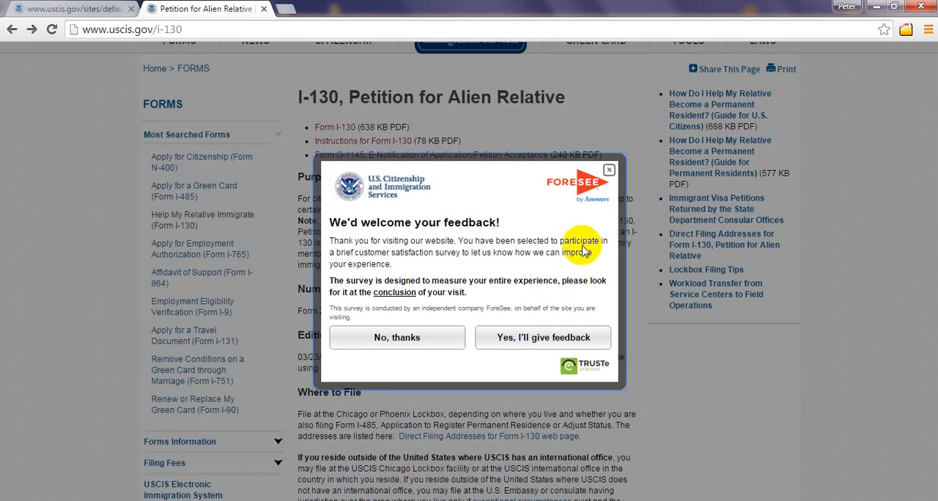
left_click(608, 170)
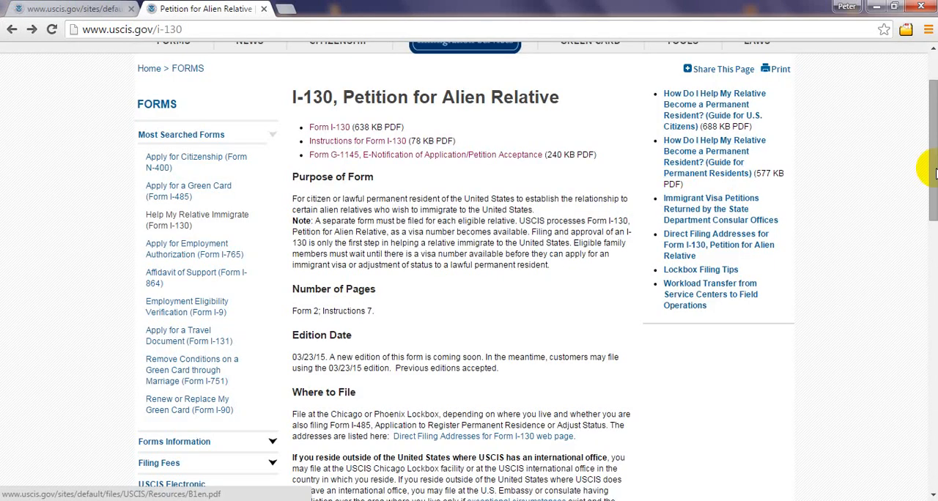
scroll(932, 185, "down", 1)
scroll(933, 185, "down", 3)
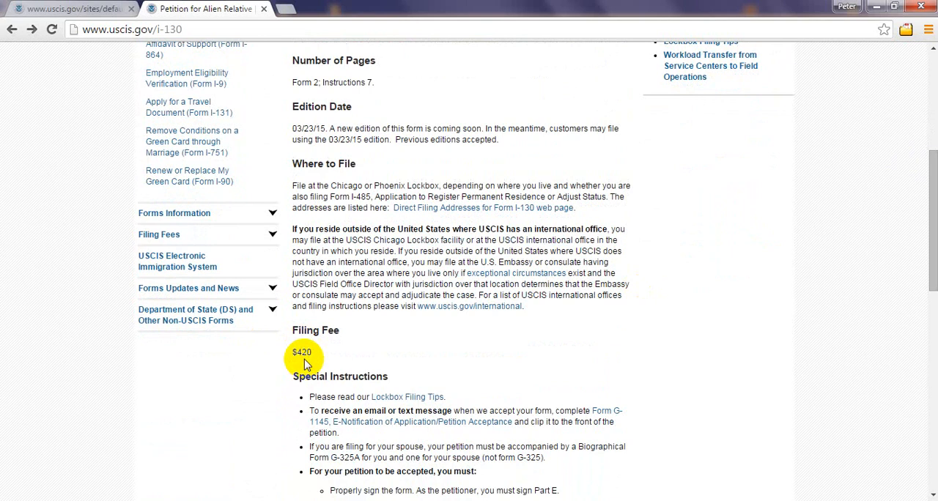
Step: Read the Special Instructions on the I-130 page and highlight the form number "G-325A" in the spouse requirement
left_click_drag(934, 268, 935, 306)
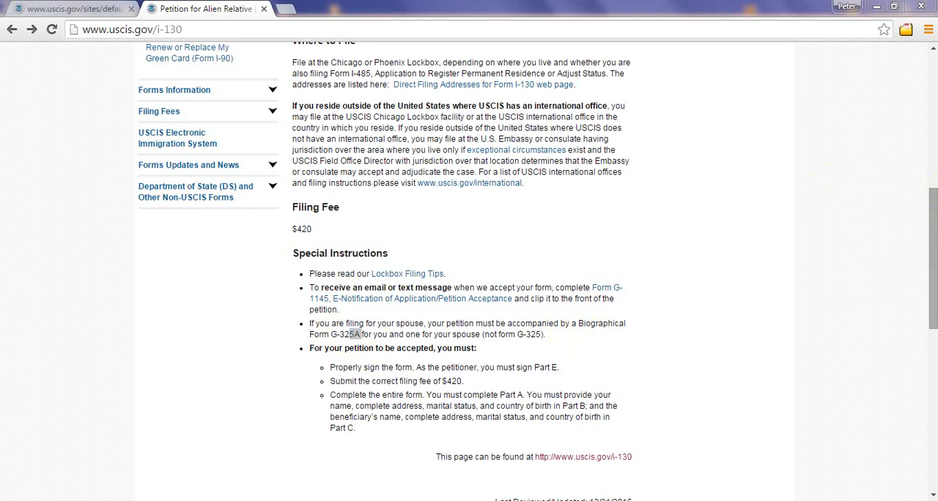
left_click_drag(932, 286, 932, 291)
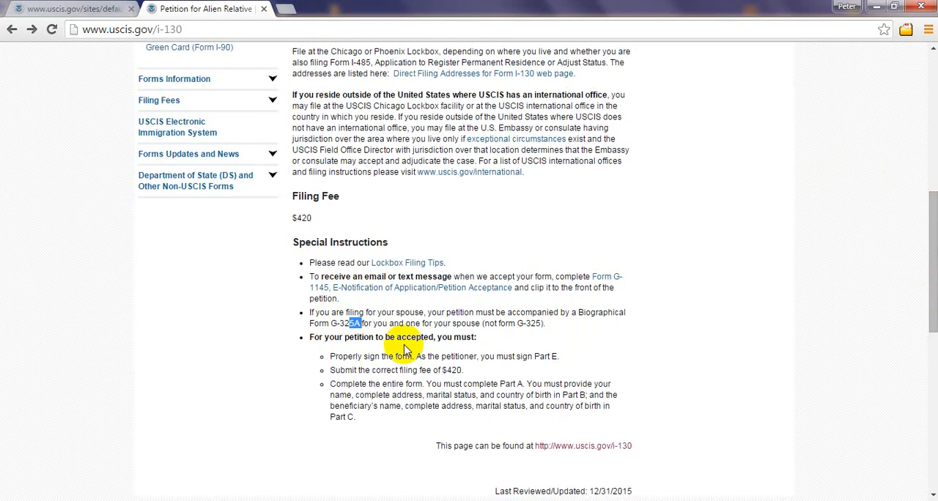
left_click(366, 322)
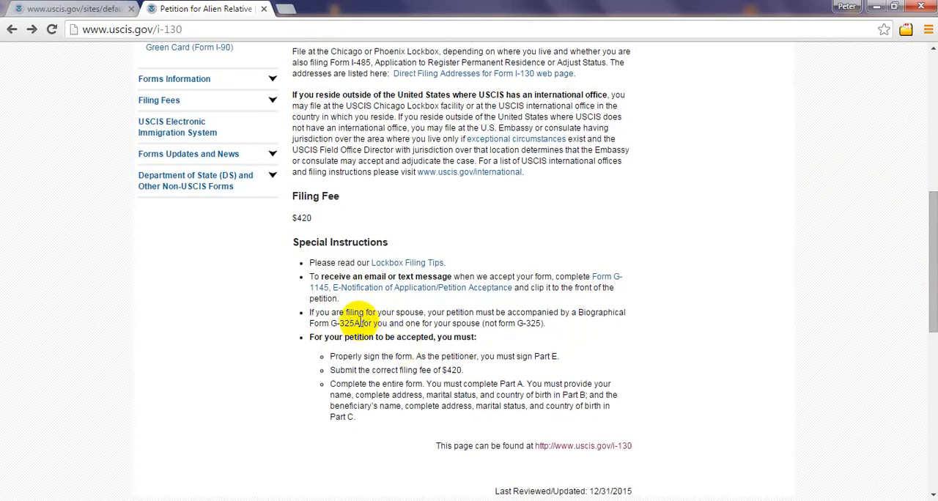
left_click_drag(360, 323, 339, 322)
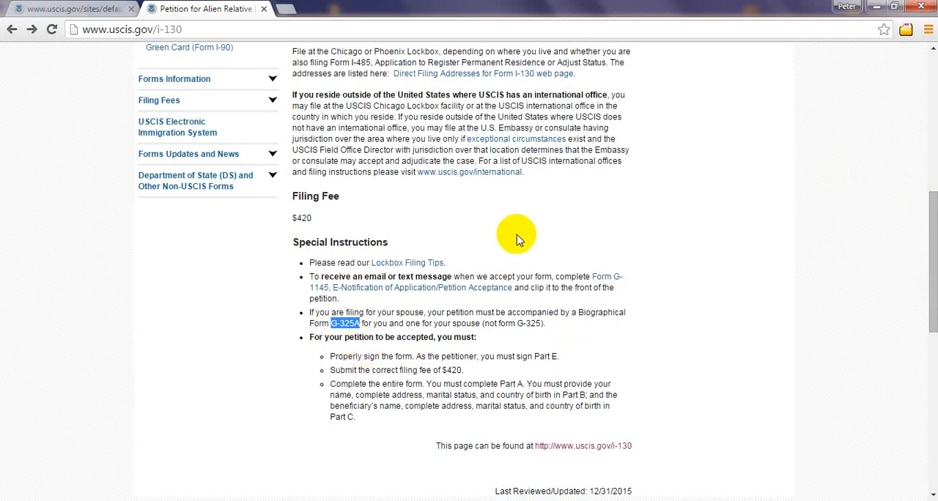
Step: Follow the Form G-1145 link in the Special Instructions, open Form G-1145 and Instructions, and look through the whole PDF
left_click(608, 278)
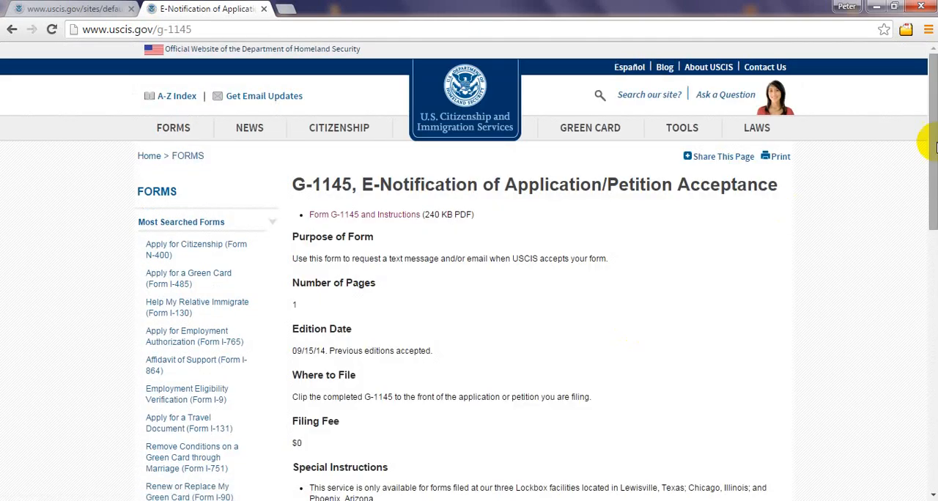
mouse_move(932, 153)
left_mouse_down()
mouse_move(933, 290)
mouse_move(909, 163)
mouse_move(931, 220)
mouse_move(933, 233)
mouse_move(904, 94)
mouse_move(933, 213)
mouse_move(924, 150)
left_mouse_up()
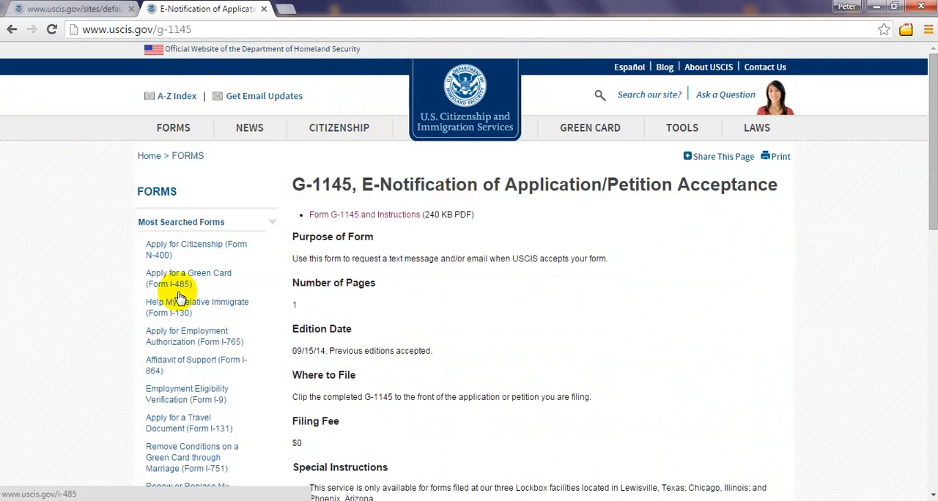
left_click(365, 215)
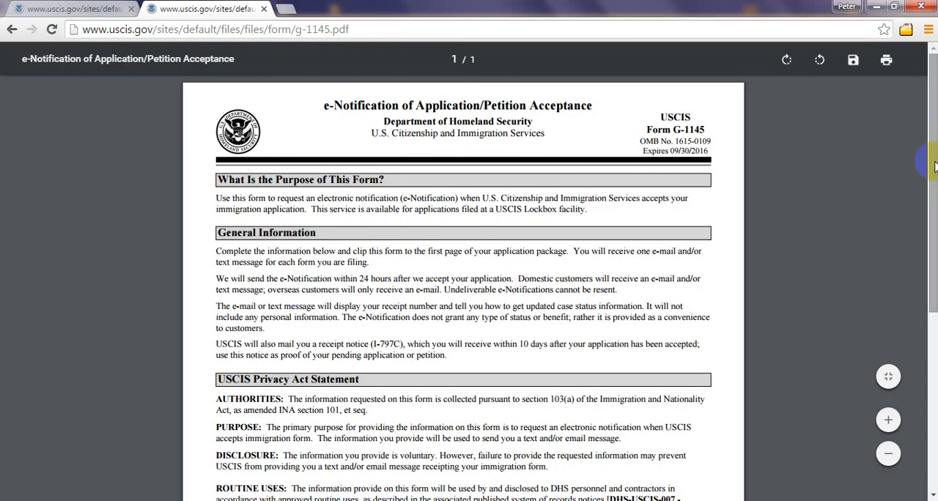
left_click_drag(933, 166, 928, 377)
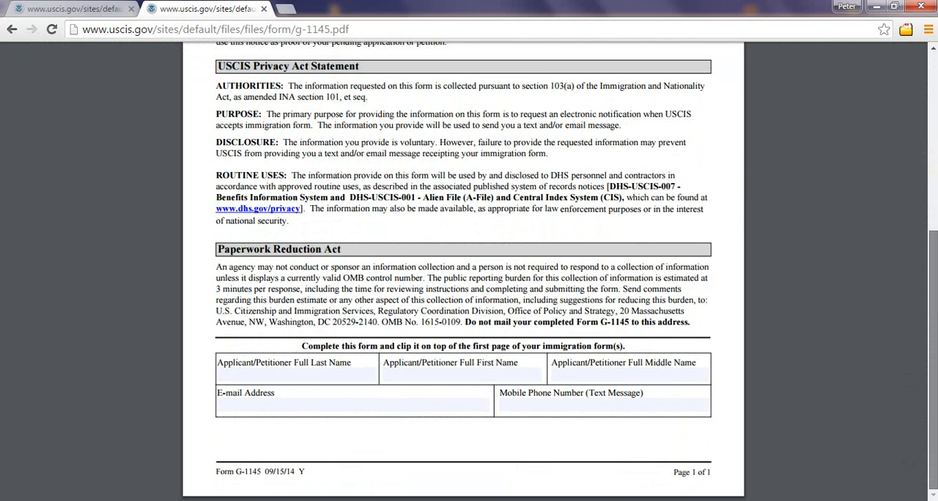
left_click_drag(930, 236, 934, 98)
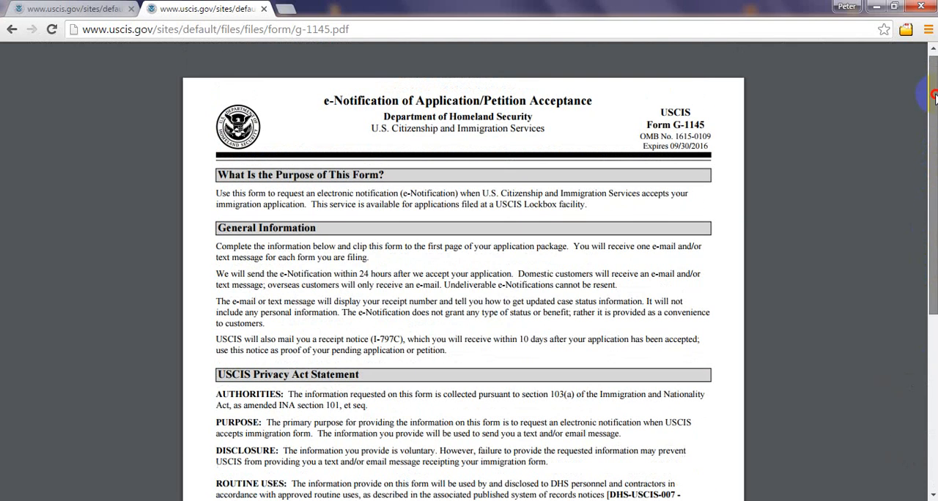
Step: Go back to the G-1145 web page, review its filing details and special instructions, and return to the I-130 page
left_click(12, 29)
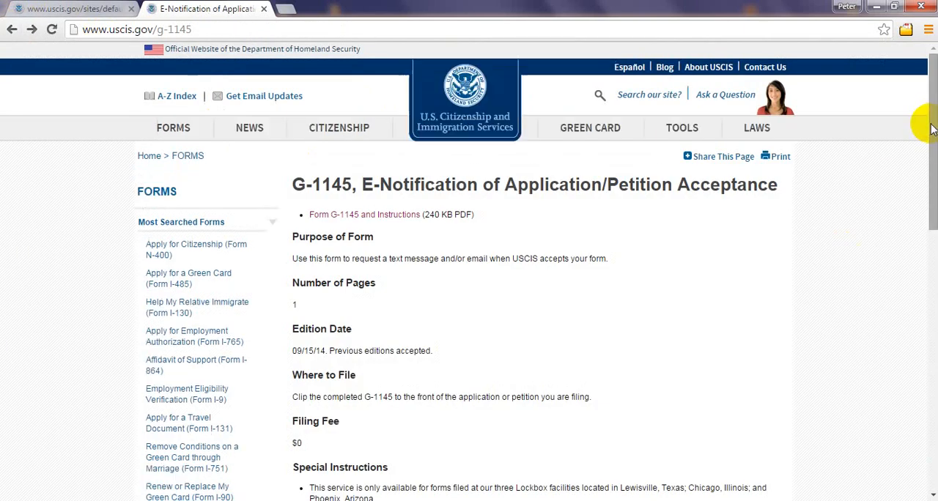
left_click_drag(931, 126, 927, 152)
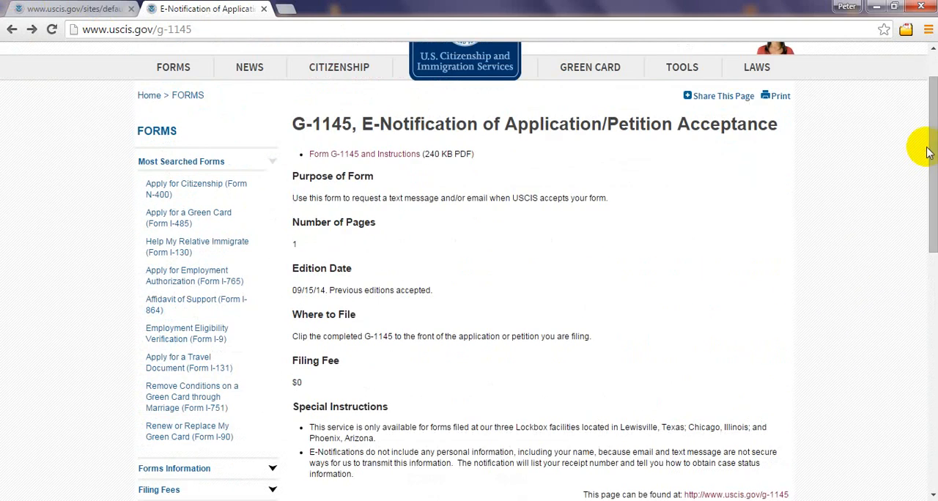
left_click(12, 33)
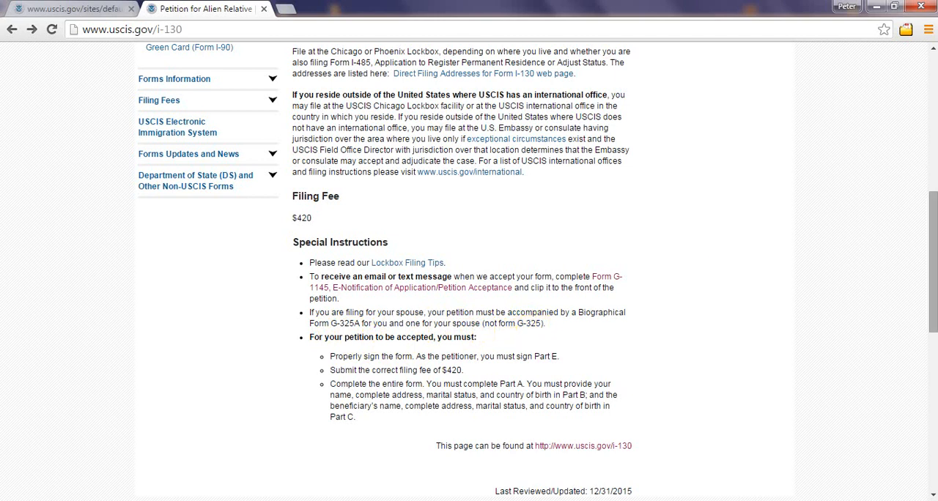
Step: Review the I-130 page's form links, Where to File, Filing Fee and Special Instructions sections, ending at the form links
left_click_drag(934, 253, 913, 126)
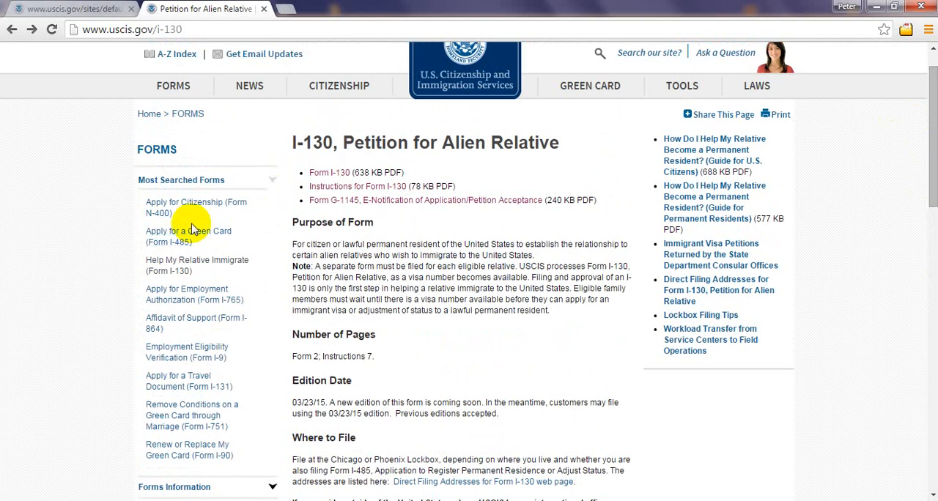
mouse_move(180, 95)
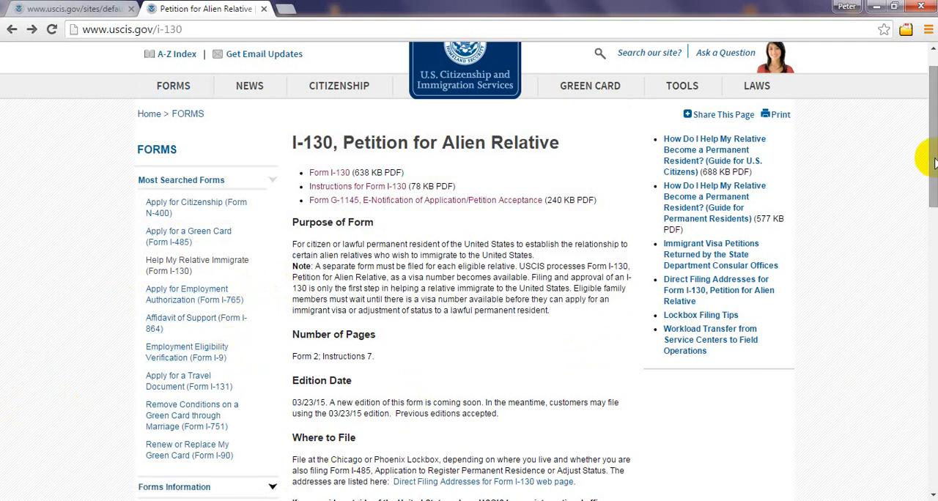
left_click_drag(935, 163, 918, 244)
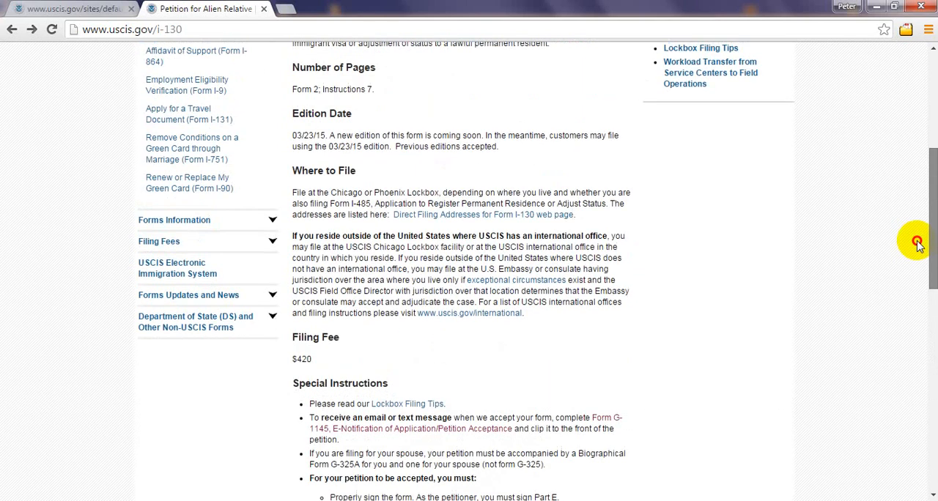
left_click_drag(918, 244, 907, 157)
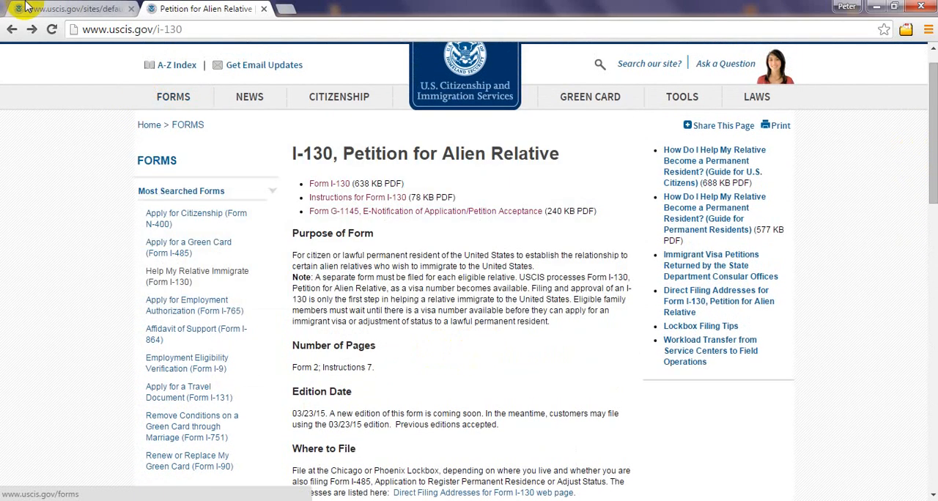
Step: Close the I-130 web page and change the section A relationship on the form from Spouse to Brother/Sister
left_click(264, 9)
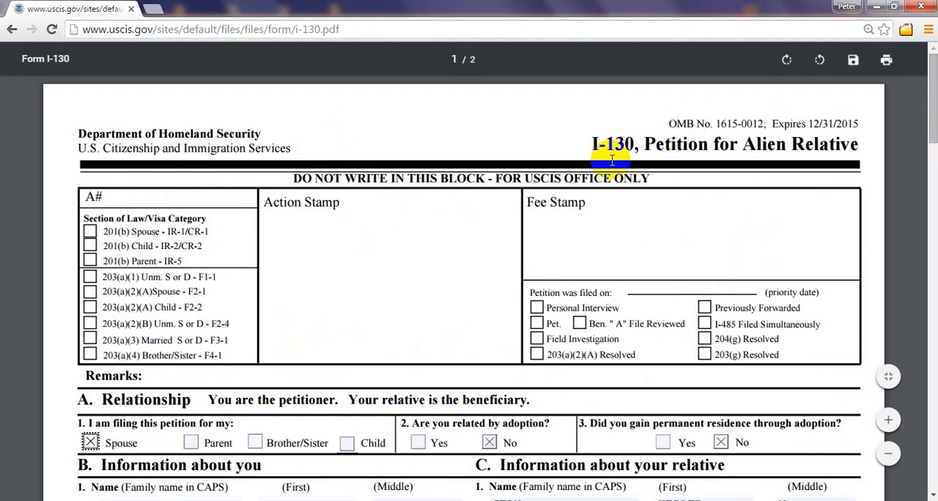
left_click_drag(934, 90, 935, 122)
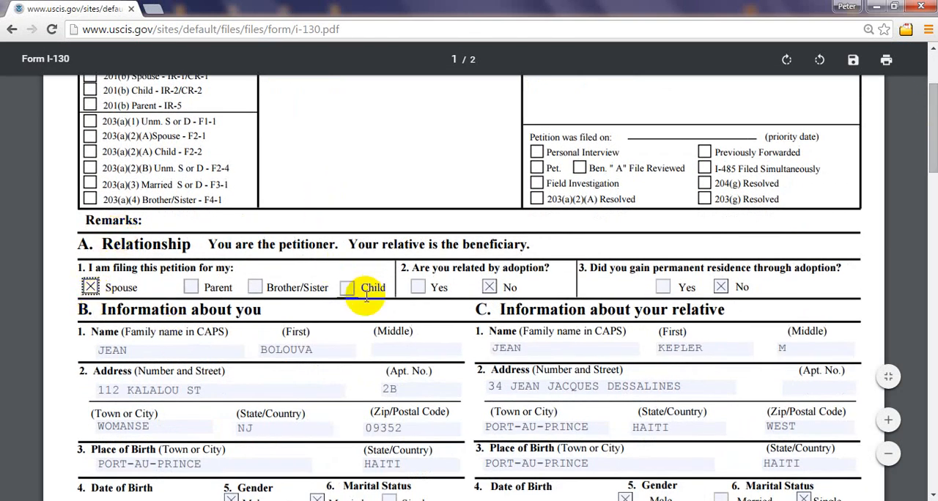
left_click_drag(934, 139, 935, 387)
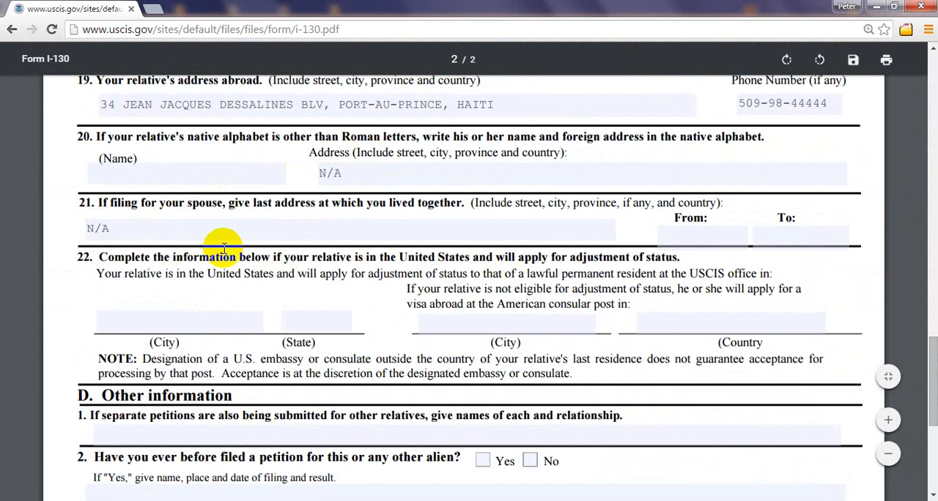
left_click_drag(933, 381, 926, 107)
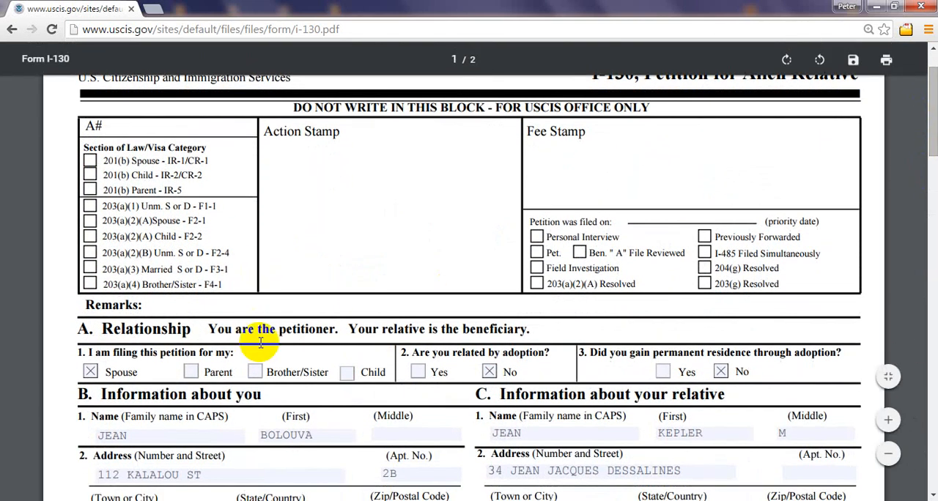
left_click(254, 372)
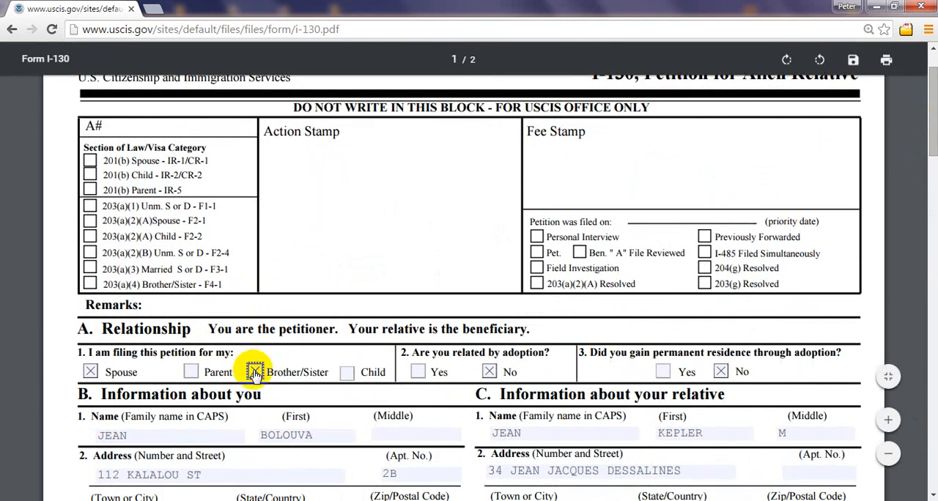
left_click(90, 371)
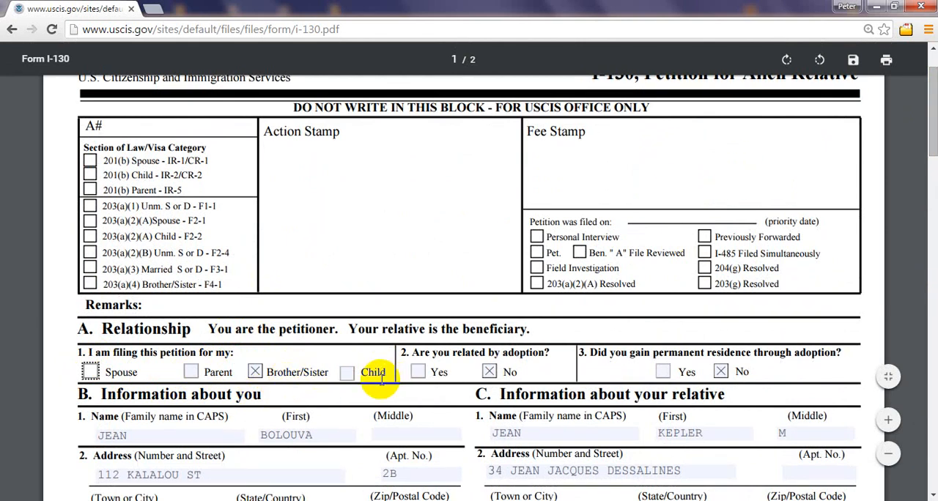
Step: Enter N/A as the city of the USCIS office in item 22 on page 2
scroll(470, 279, "up", 2)
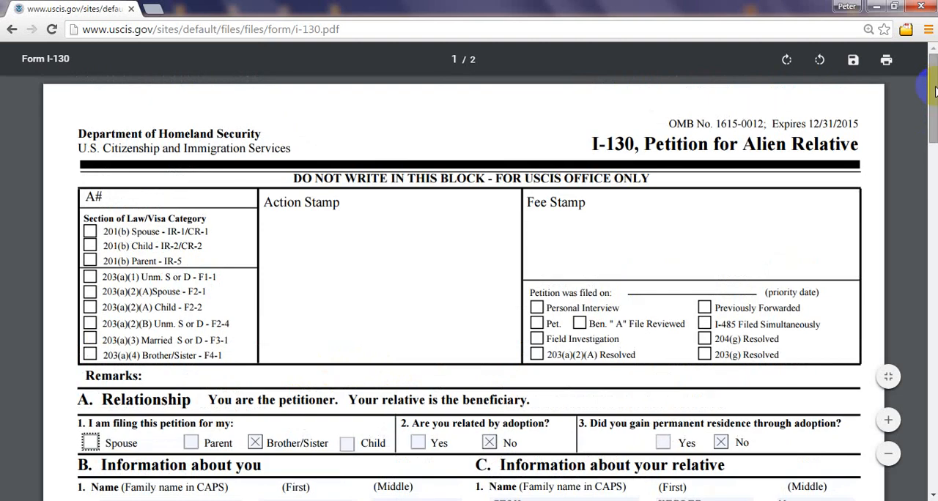
mouse_move(934, 100)
left_mouse_down()
mouse_move(934, 323)
mouse_move(935, 103)
left_mouse_up()
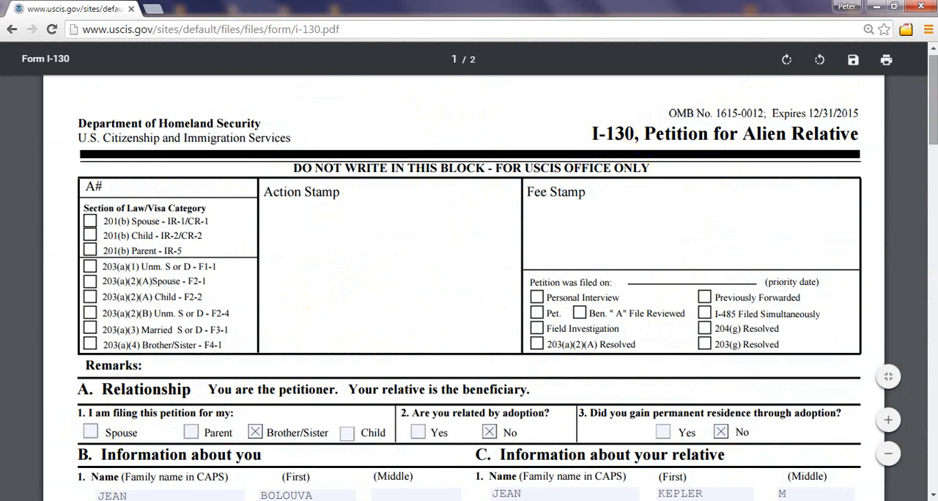
left_click_drag(934, 90, 933, 383)
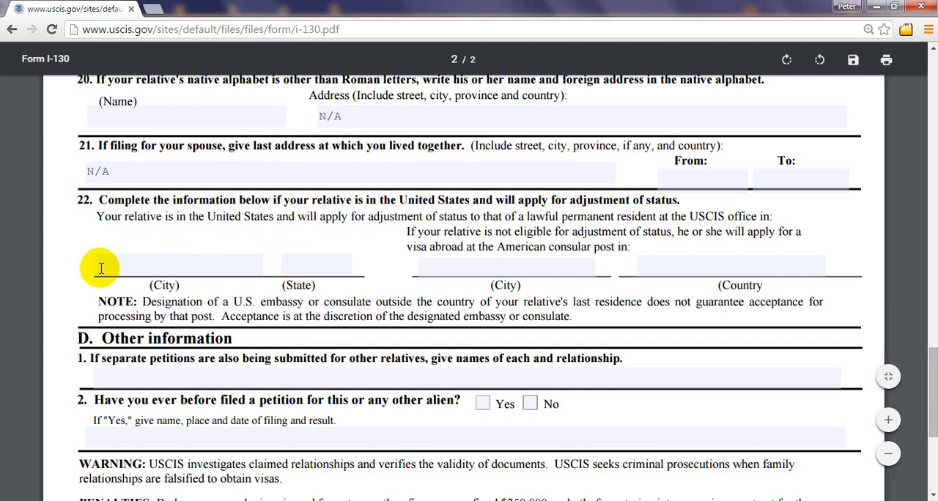
left_click(176, 268)
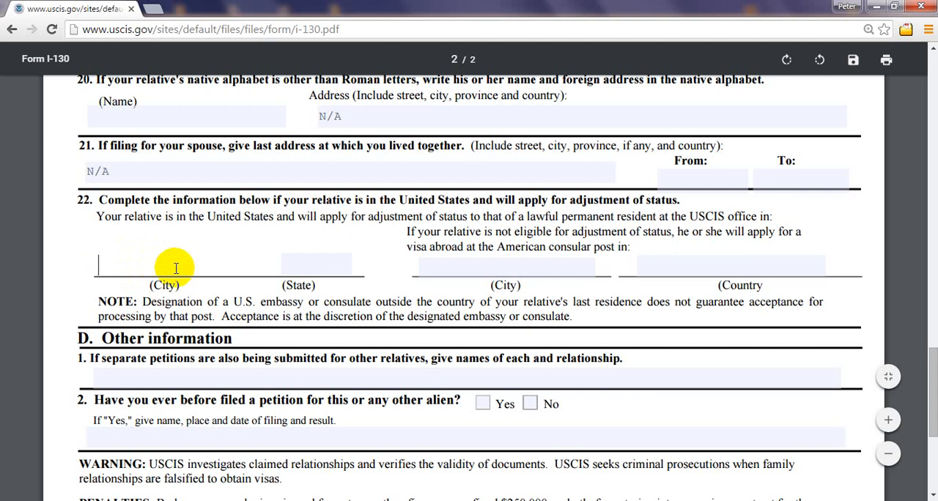
left_click(308, 275)
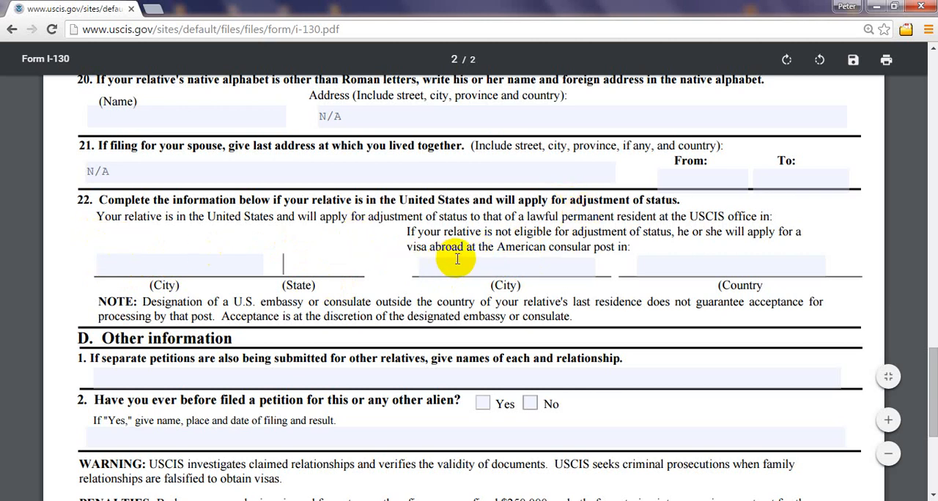
left_click(197, 264)
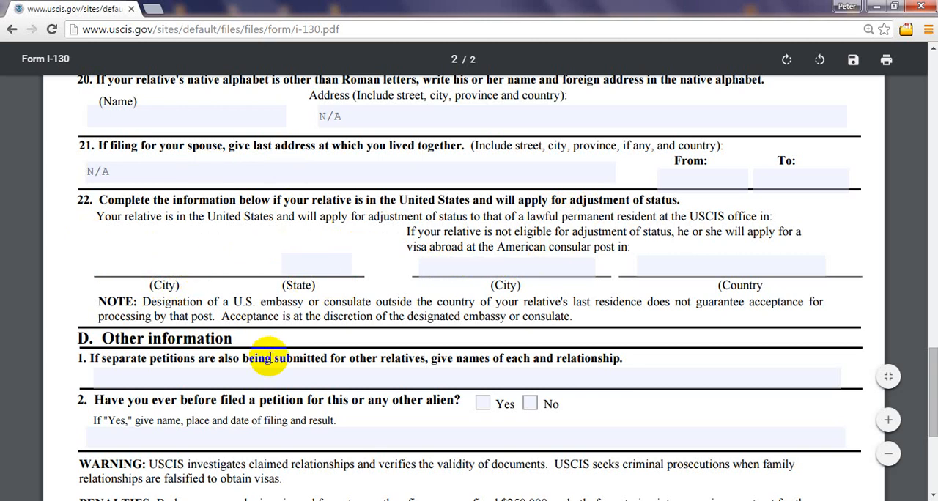
type("N/A")
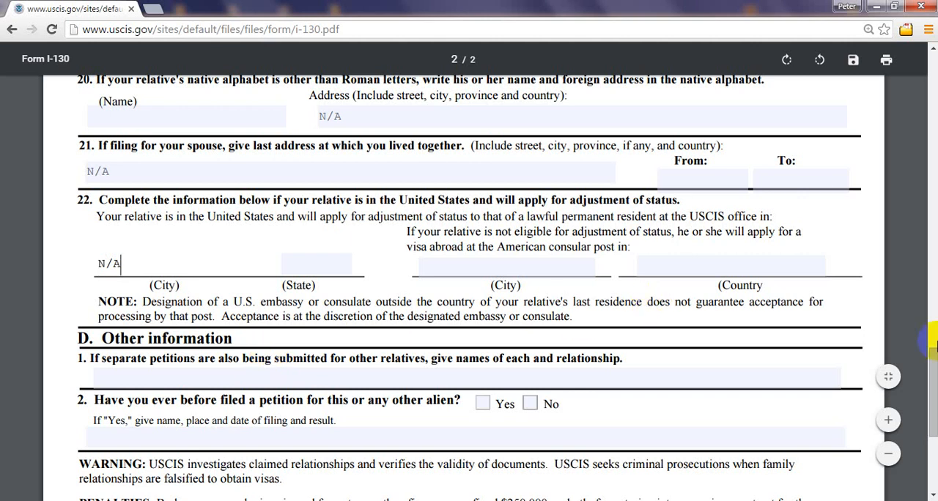
left_click_drag(934, 360, 934, 365)
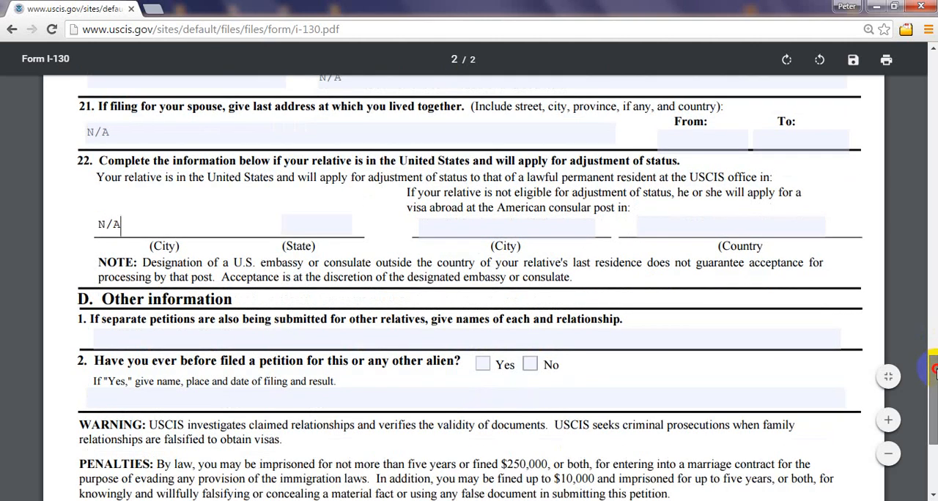
left_click(551, 230)
left_click(762, 223)
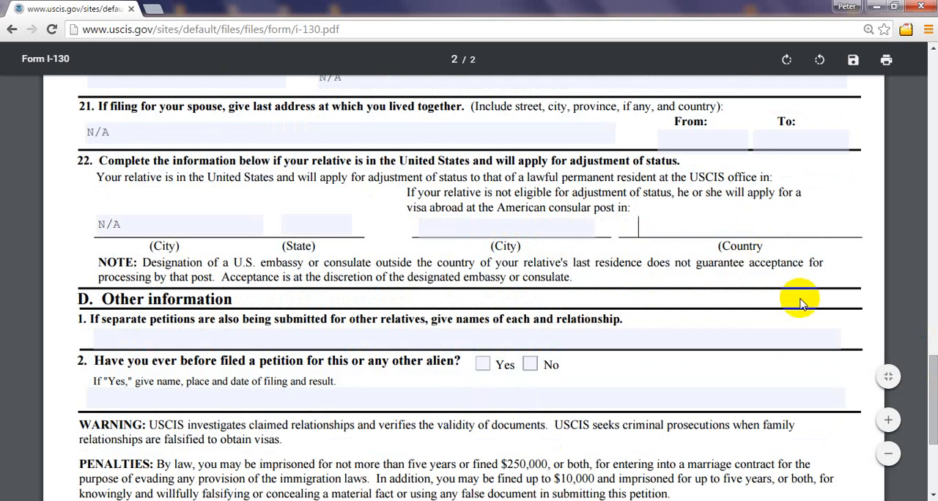
Step: Clear the USCIS office city in item 22 and enter N/A in it again
left_click_drag(934, 380, 934, 390)
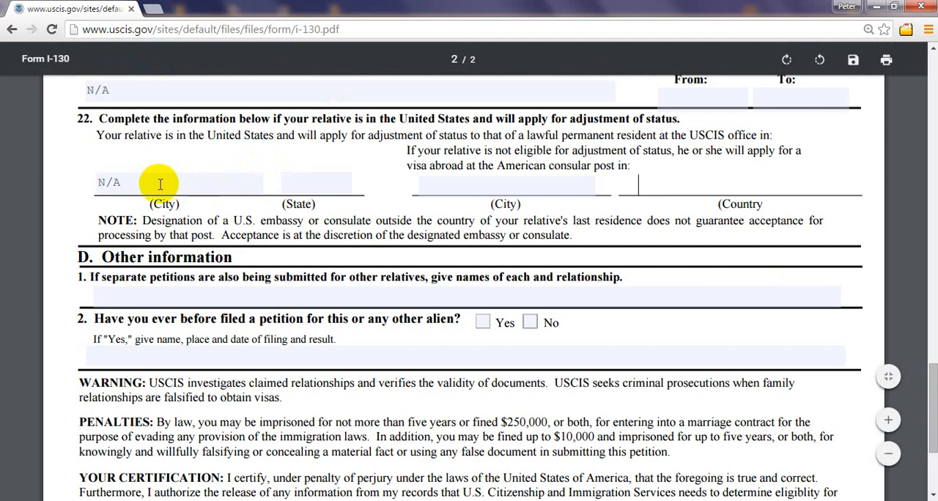
left_click(126, 183)
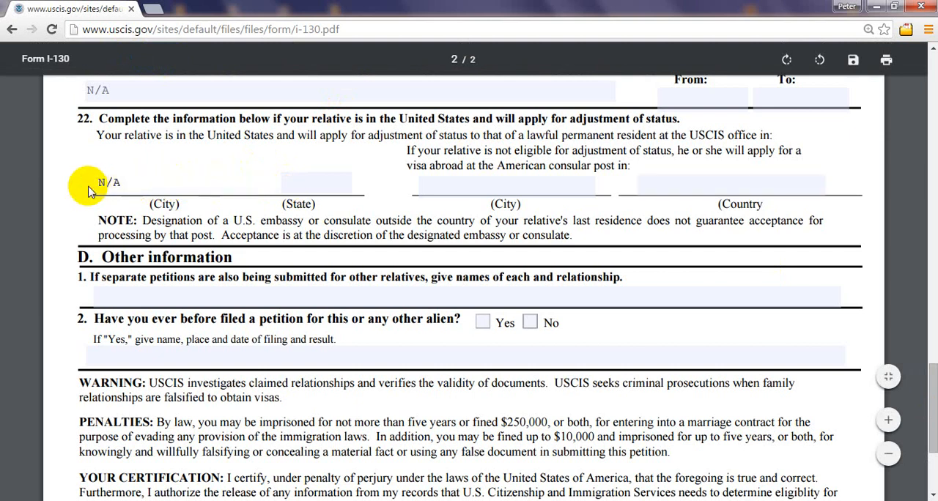
left_click(98, 181)
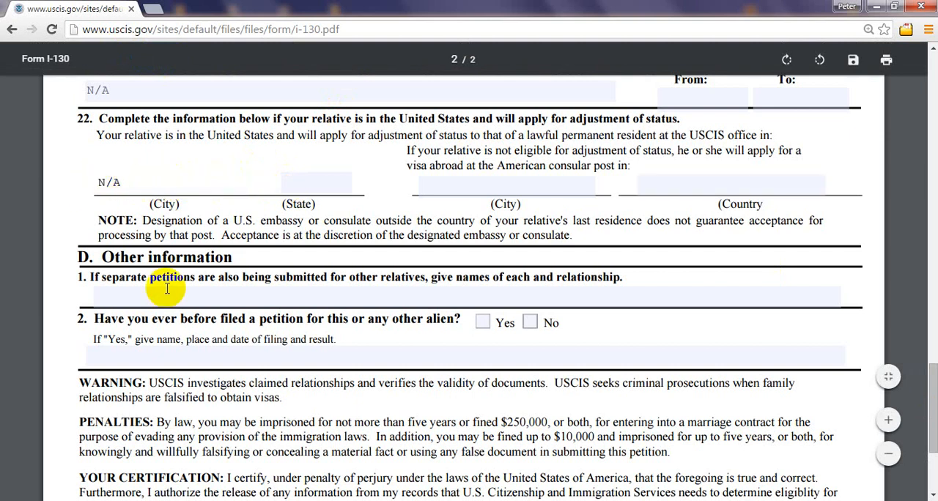
key("BackSpace")
key("BackSpace")
key("BackSpace")
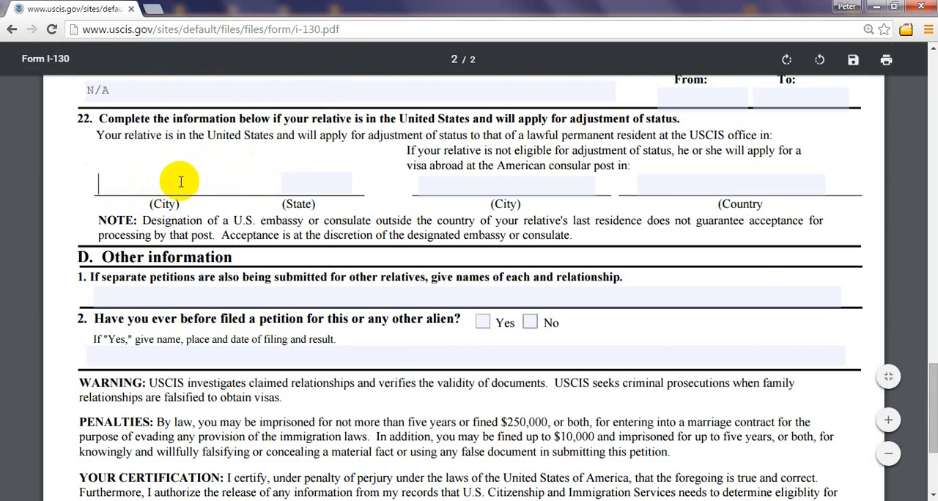
type("N/A")
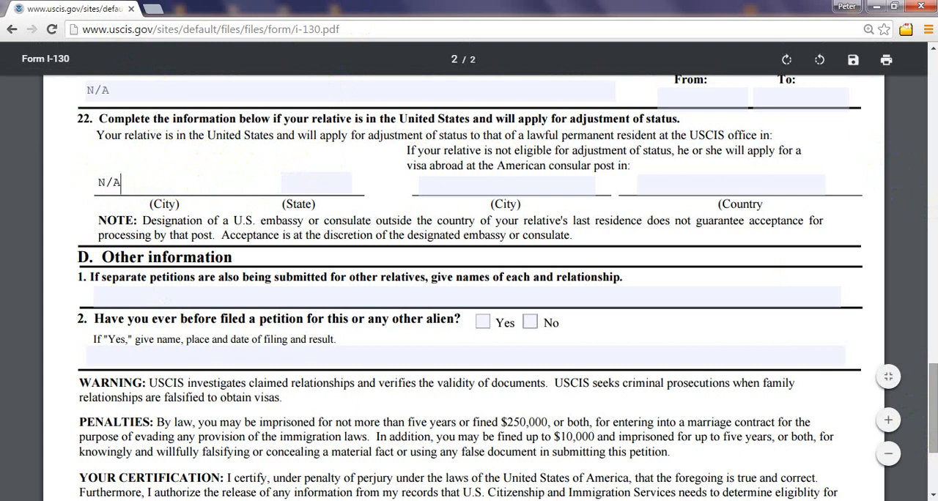
Step: Try Parent as the section A relationship, then clear it and mark Child instead
left_click_drag(931, 436, 932, 444)
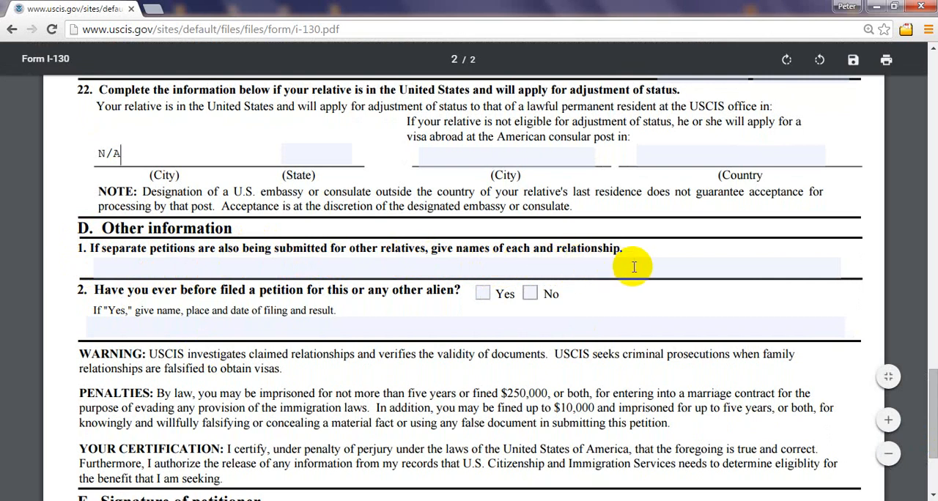
left_click_drag(932, 414, 925, 100)
left_click_drag(924, 92, 922, 91)
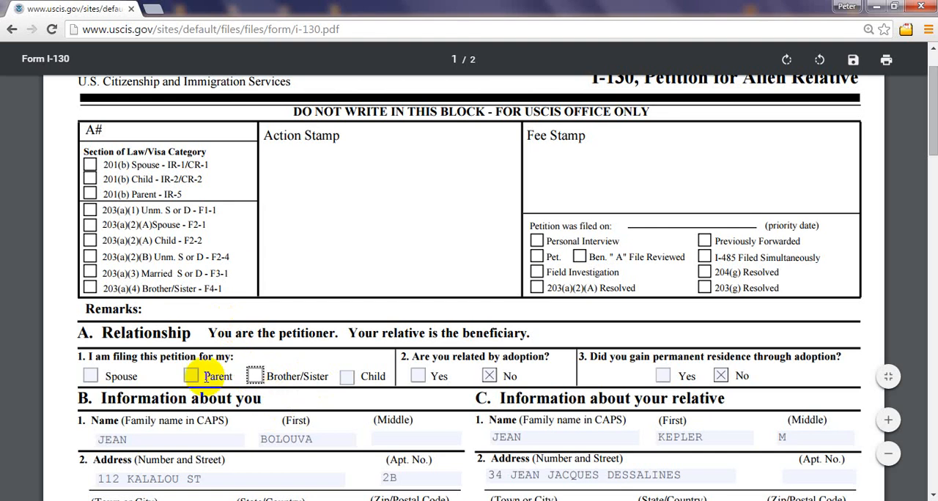
left_click(190, 376)
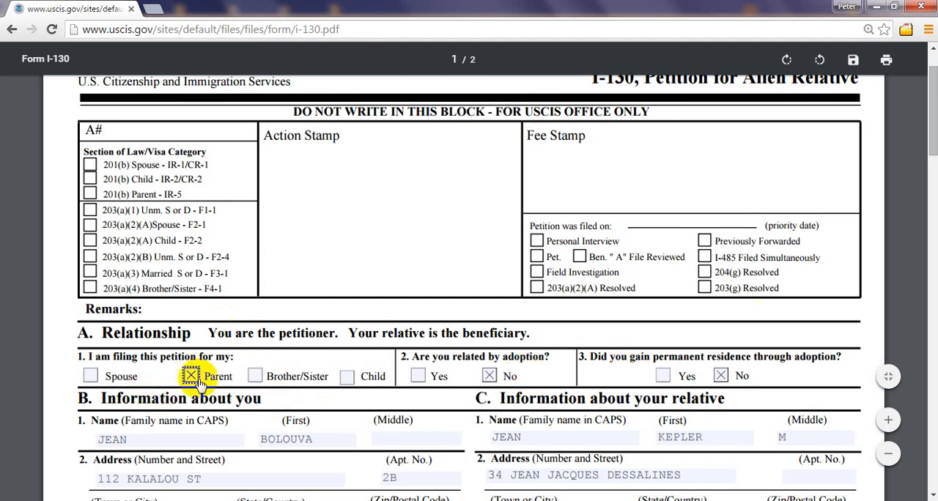
left_click(192, 377)
left_click(346, 377)
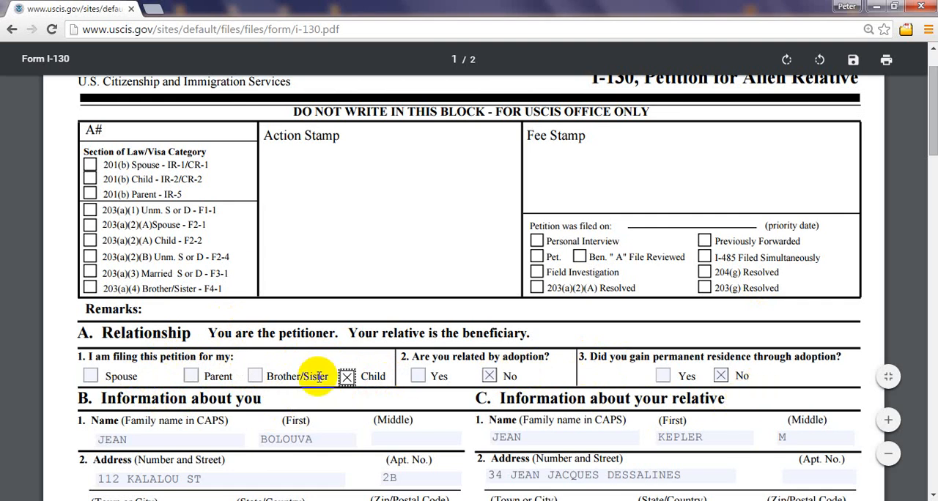
Step: Enter the first other relative's full name followed by "- DAUGHTER" in section D, question 1
left_click_drag(933, 133, 933, 439)
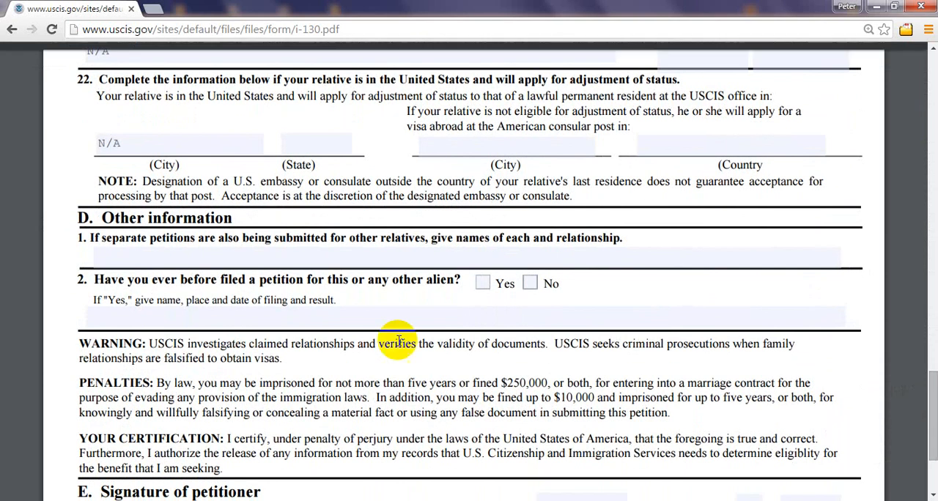
left_click(155, 258)
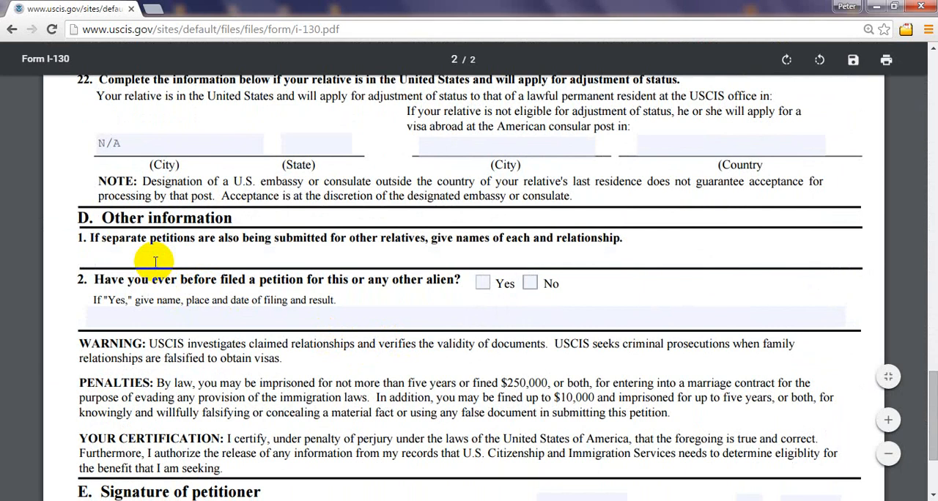
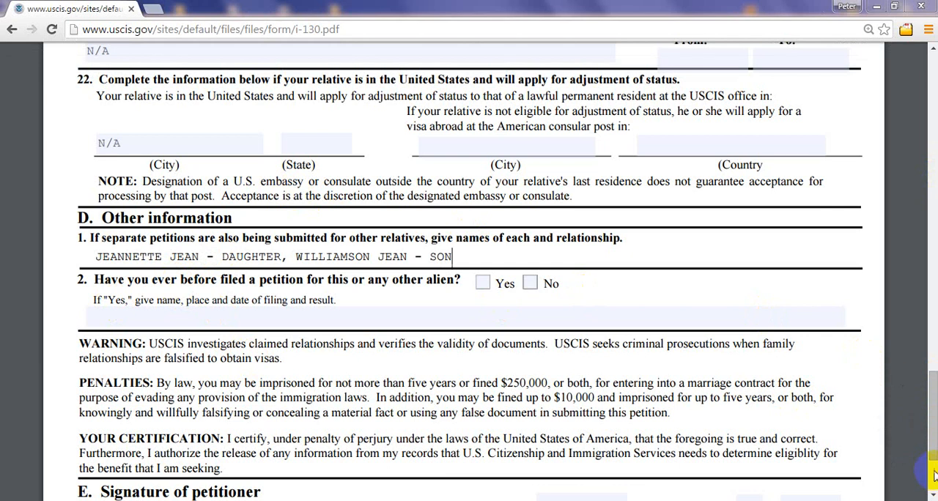
Step: Clear Child in the section A relationship and mark Brother/Sister
left_click_drag(934, 449, 933, 167)
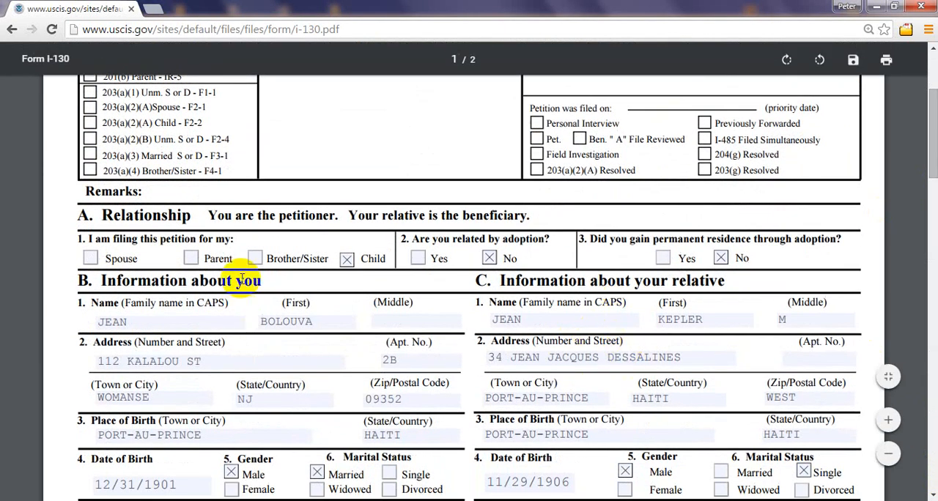
left_click(346, 260)
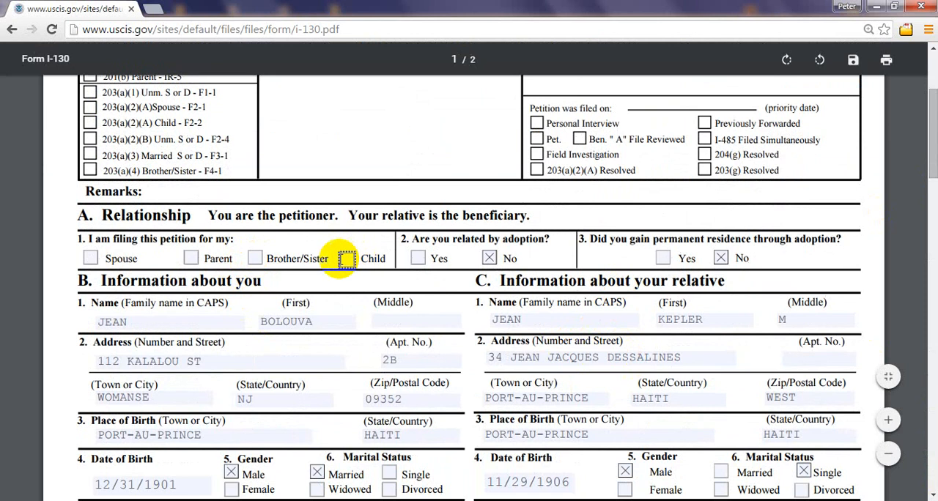
left_click(346, 264)
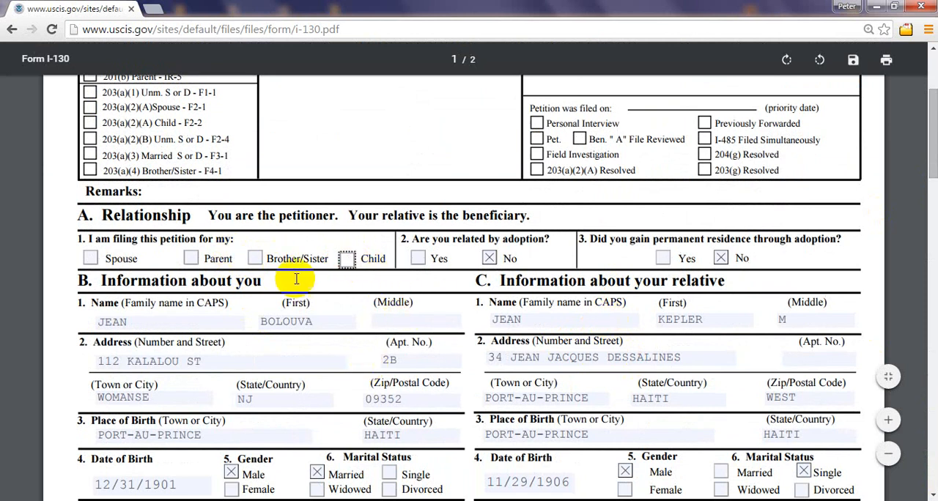
left_click(254, 258)
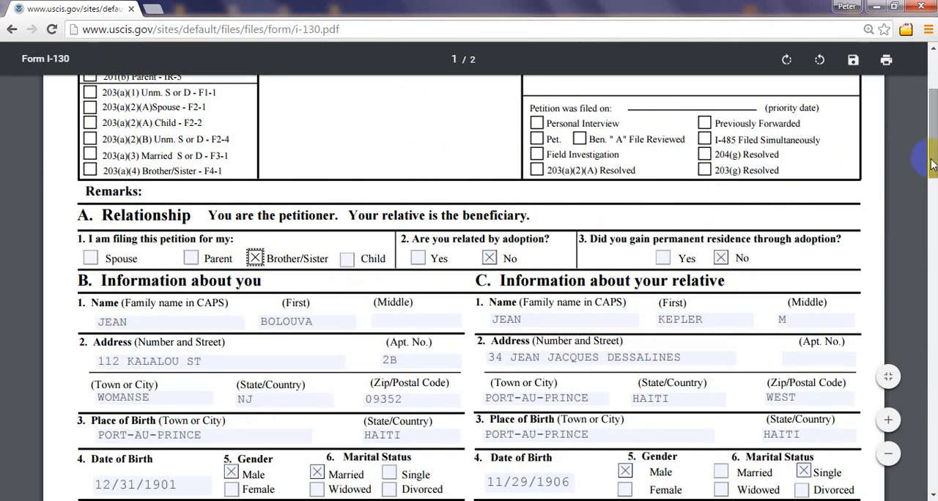
Step: Replace the relatives listed in section D, question 1 with N/A
left_click_drag(934, 162, 933, 347)
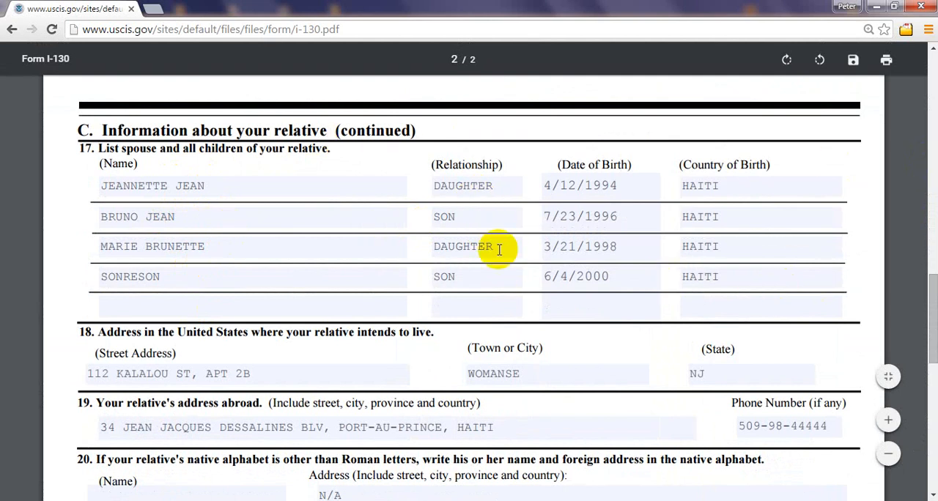
scroll(933, 308, "down", 3)
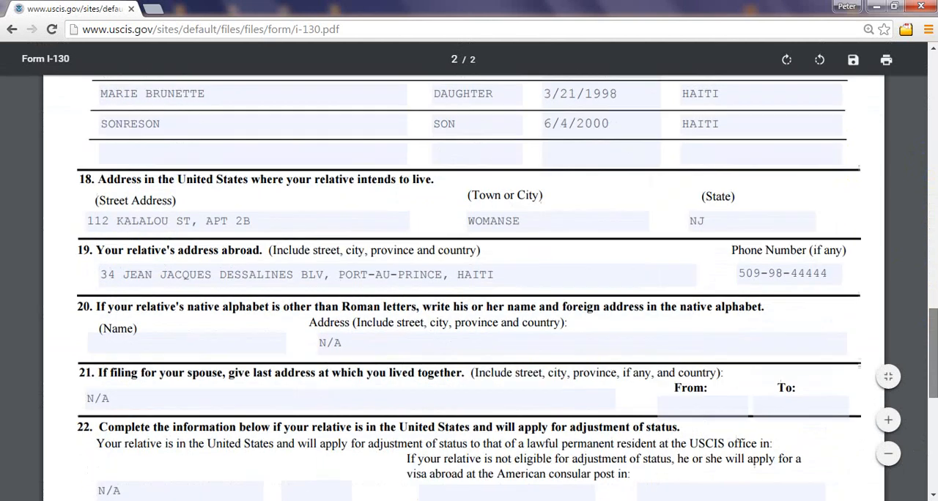
scroll(933, 308, "down", 2)
scroll(933, 308, "down", 3)
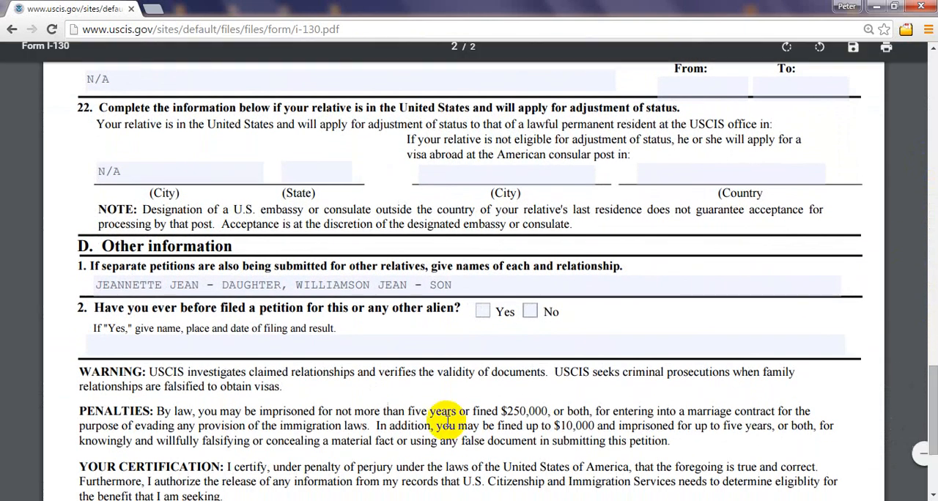
left_click(478, 291)
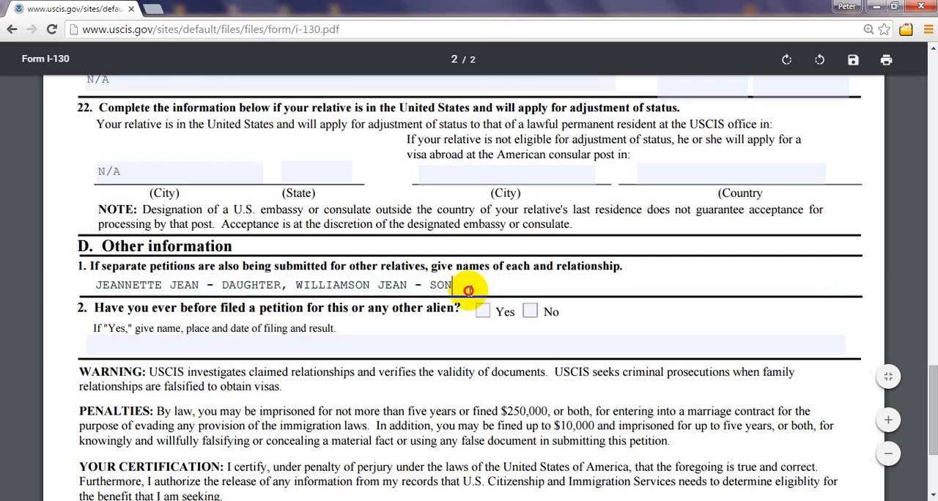
left_click(97, 284)
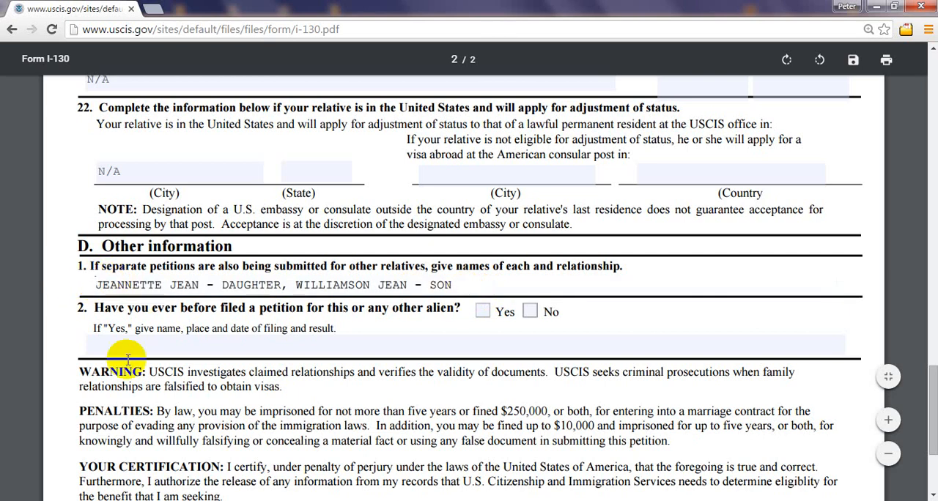
key("Delete")
key("Delete")
key("Delete")
key("Delete")
key("Delete")
key("Delete")
key("Delete")
key("Delete")
key("Delete")
key("Delete")
key("Delete")
key("Delete")
key("Delete")
key("Delete")
key("Delete")
key("Delete")
key("Delete")
key("Delete")
key("Delete")
key("Delete")
key("Delete")
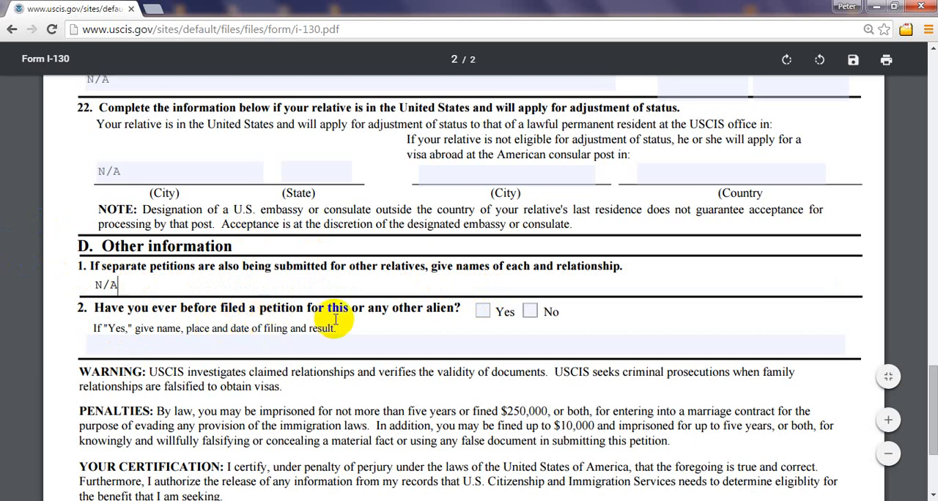
Step: Try No for the prior petition question in section D, then clear it and mark Yes
left_click(530, 312)
left_click(405, 345)
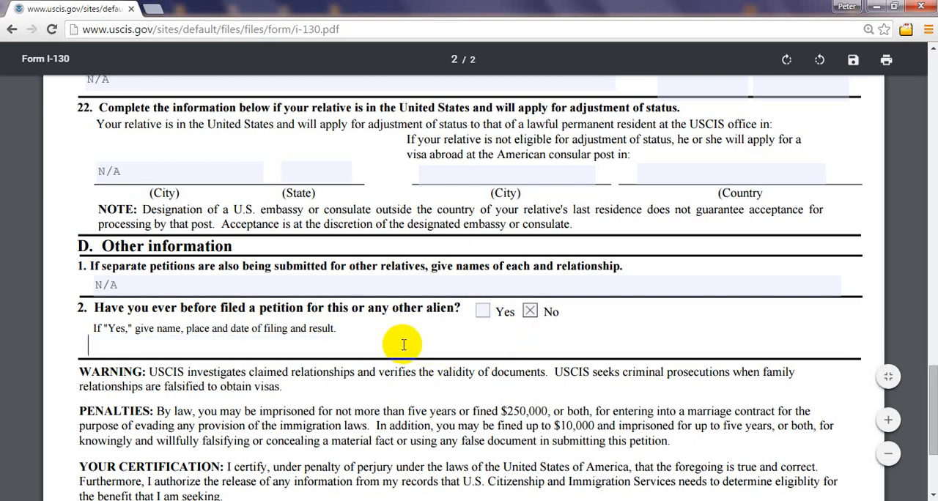
left_click(530, 312)
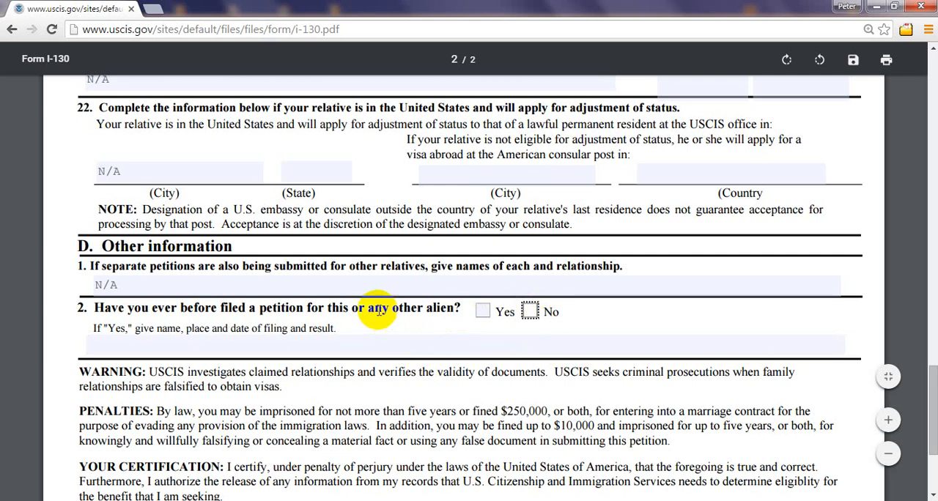
left_click(484, 314)
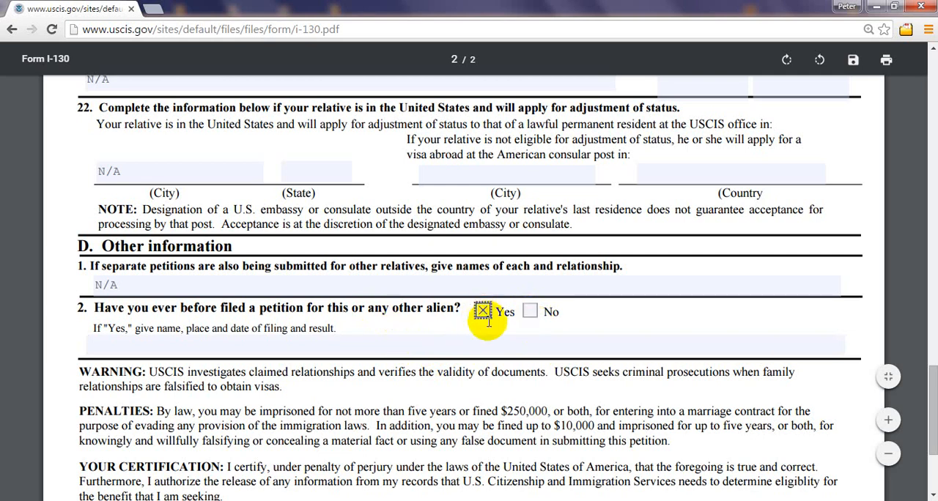
Step: Enter placeholder text as the name, place, date of filing and result under section D, question 2
left_click(147, 346)
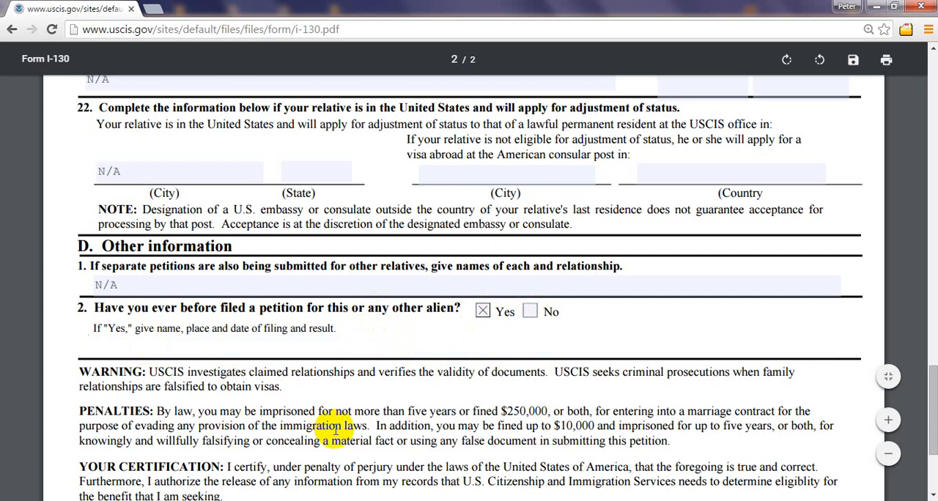
type("JA")
key("BackSpace")
type("EANL;LLDDDDDKK")
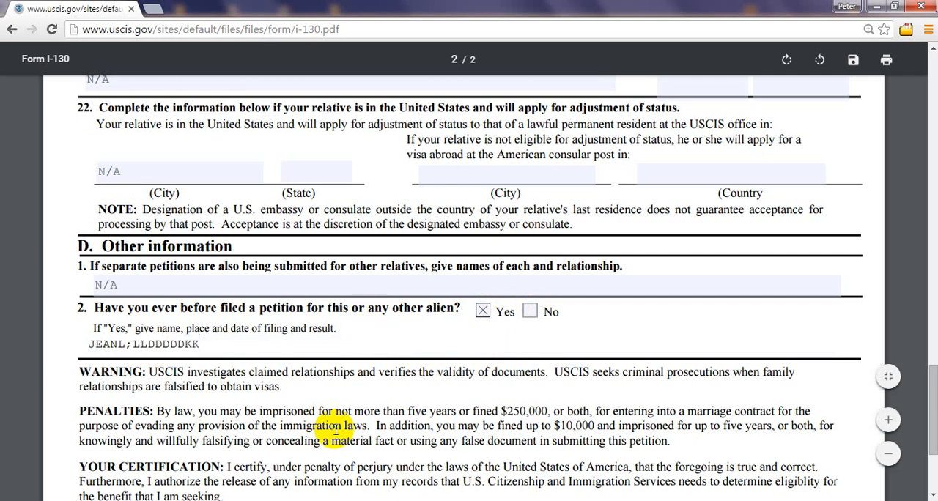
Step: Replace the placeholder filing details under section D, question 2 with N/A
key("BackSpace")
key("BackSpace")
key("BackSpace")
key("BackSpace")
key("BackSpace")
key("BackSpace")
key("BackSpace")
key("BackSpace")
key("BackSpace")
key("BackSpace")
key("BackSpace")
key("BackSpace")
key("BackSpace")
key("BackSpace")
key("BackSpace")
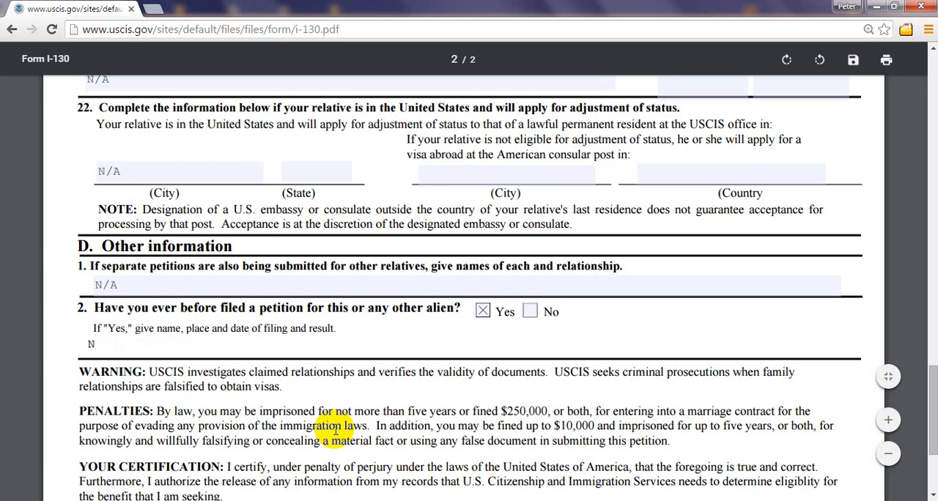
type("/A")
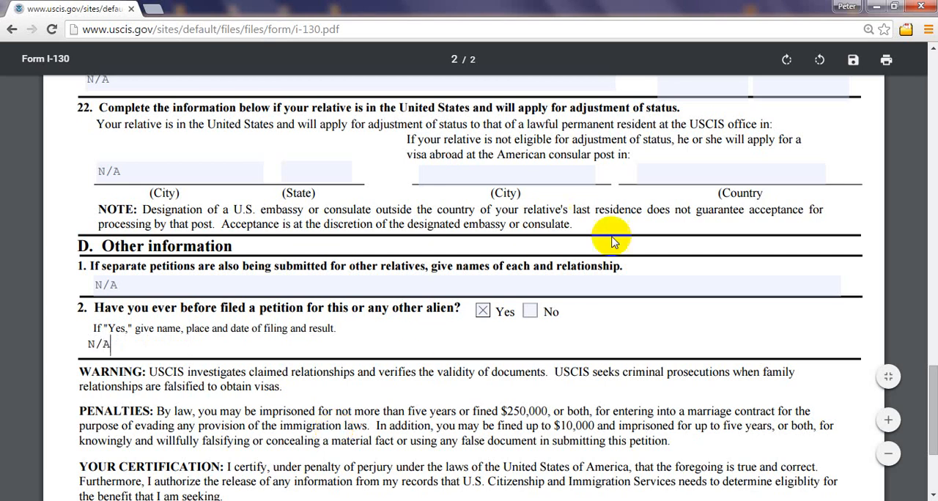
Step: Mark No for section D, question 2 and clear the filing details beneath it
left_click(530, 311)
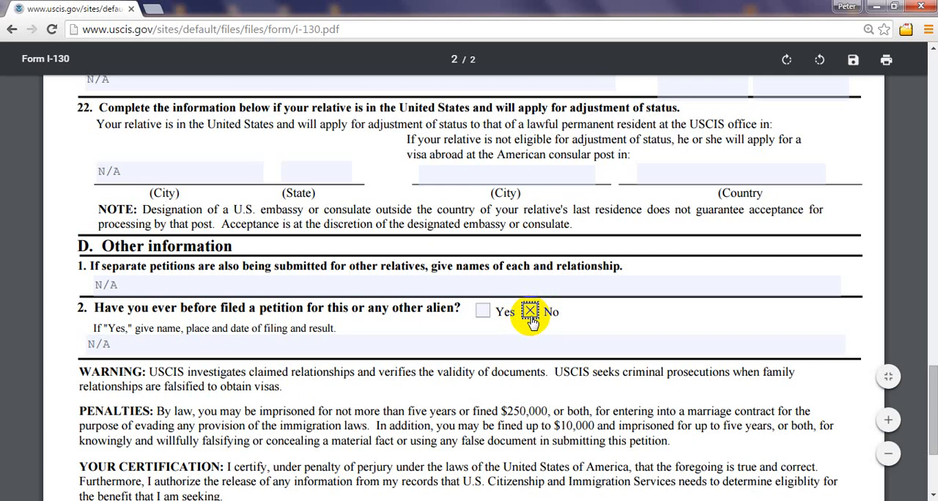
left_click(110, 346)
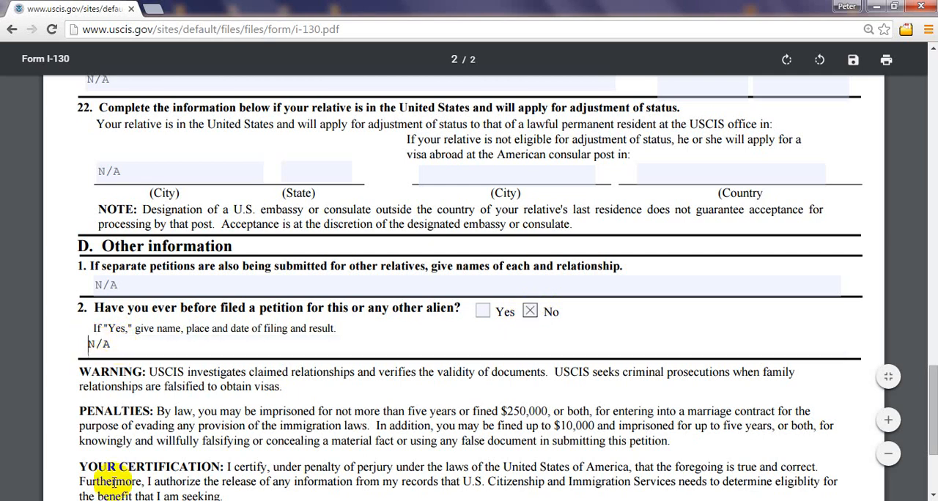
key("Delete")
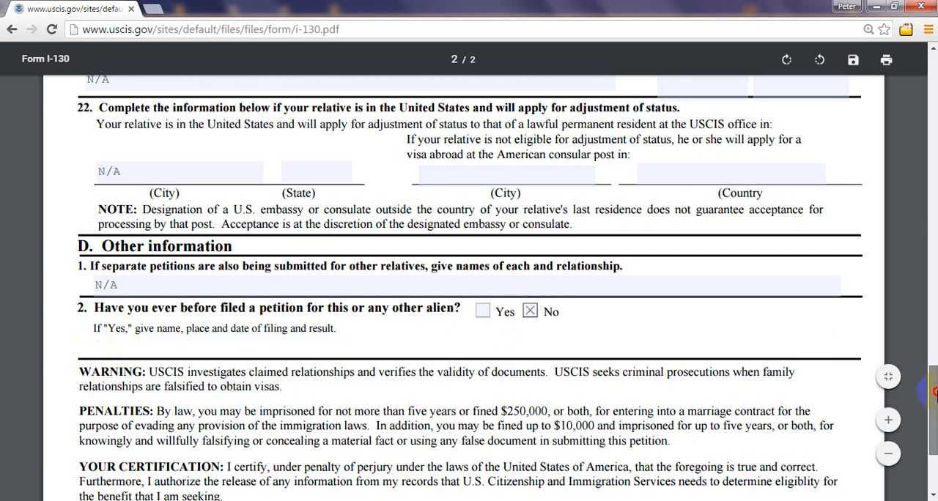
Step: Try Yes for the prior petition question and select its details field, then set the answer back to No
left_click_drag(934, 390, 935, 393)
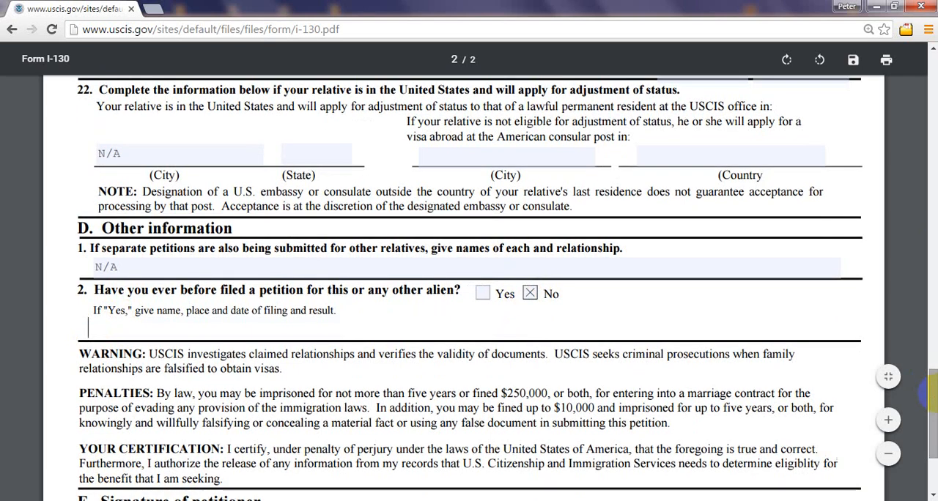
left_click(530, 293)
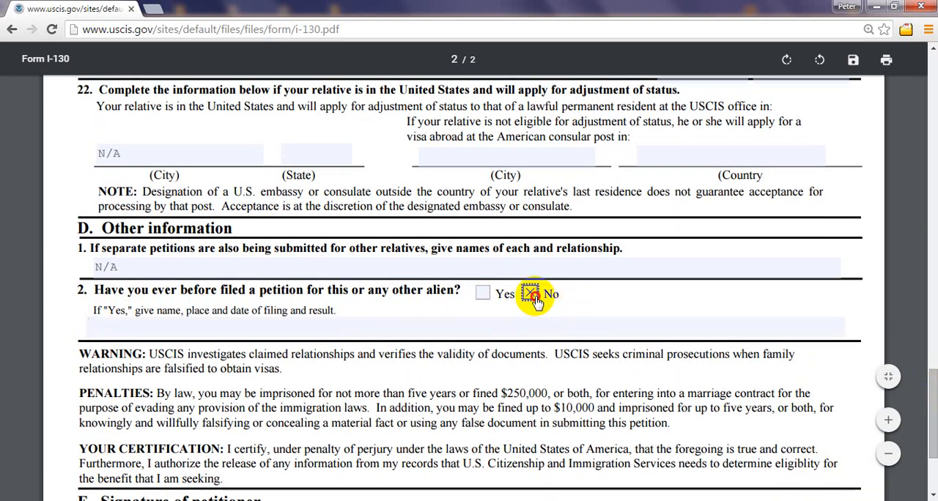
left_click(483, 293)
left_click(326, 329)
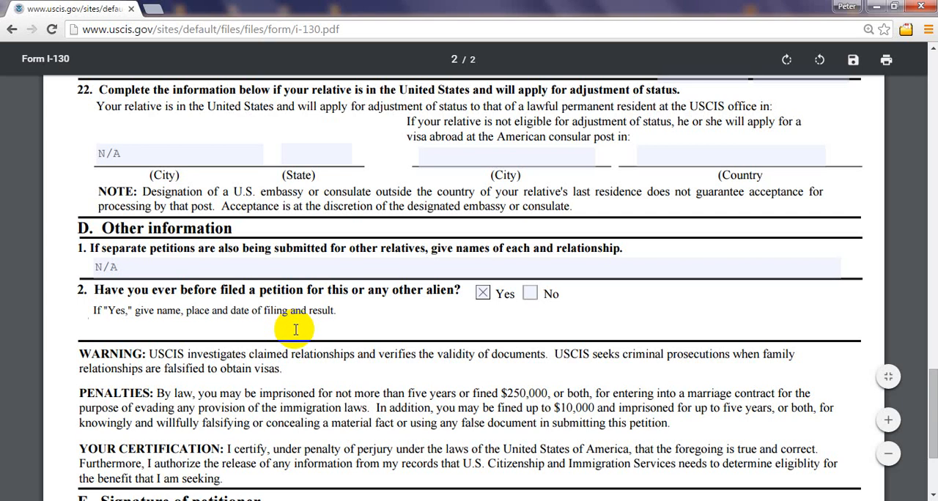
left_click(482, 293)
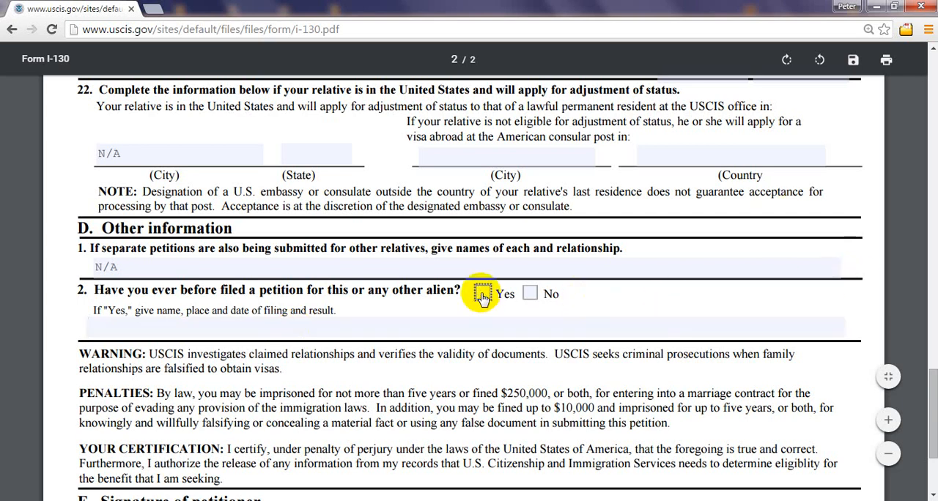
left_click(530, 295)
left_click(530, 296)
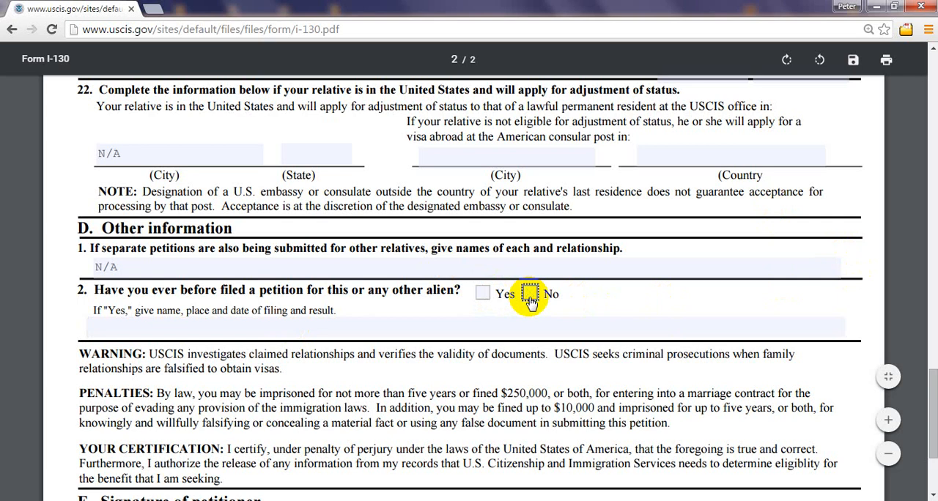
left_click(483, 293)
left_click(168, 326)
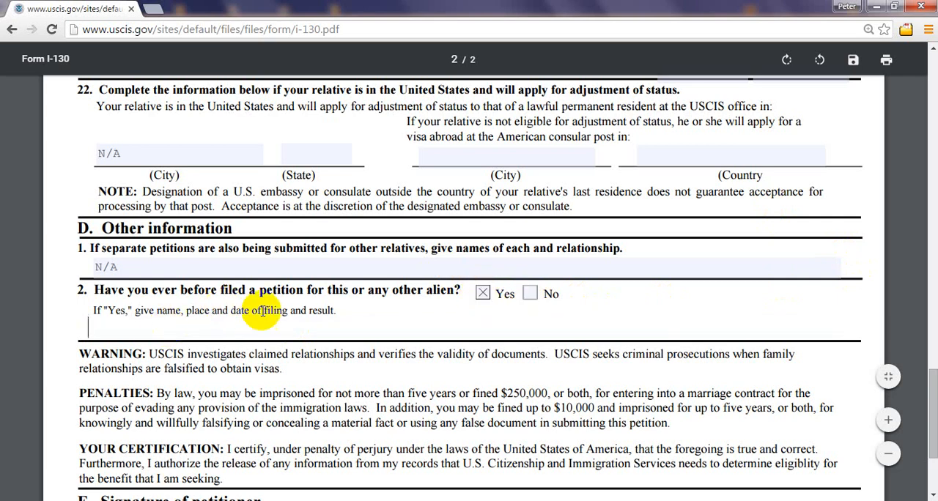
left_click(382, 330)
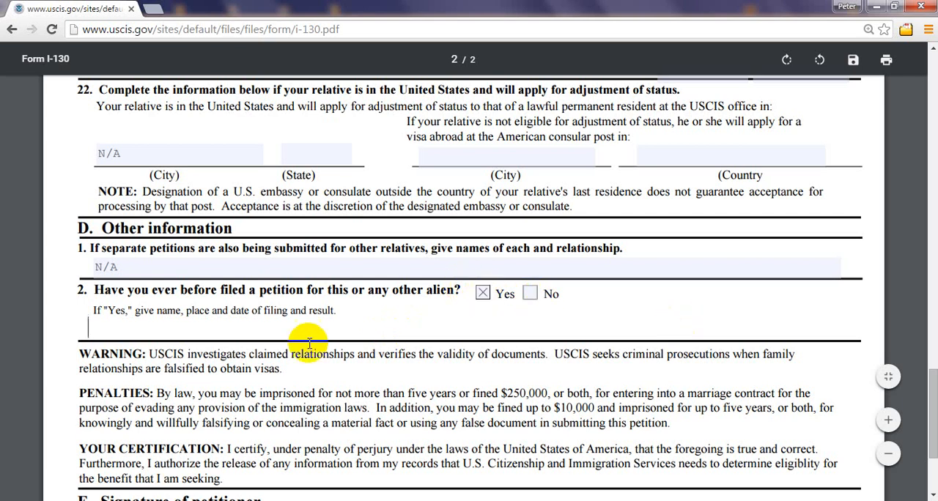
left_click(482, 295)
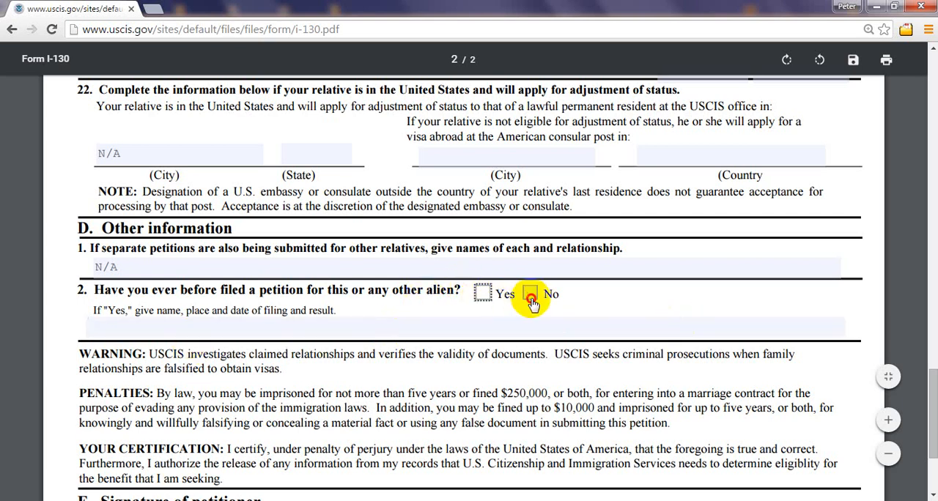
left_click(530, 294)
Step: Examine where the petitioner has to sign in section E
scroll(929, 410, "down", 1)
scroll(469, 286, "down", 2)
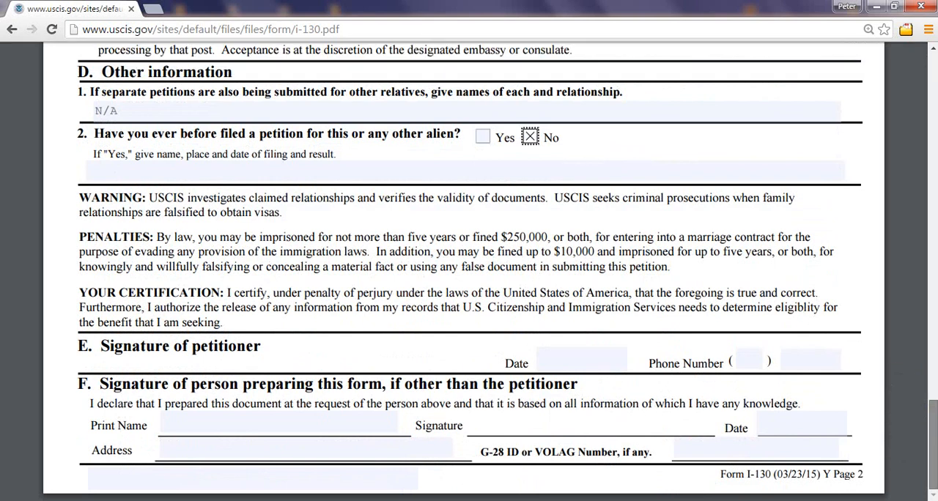
left_click(151, 362)
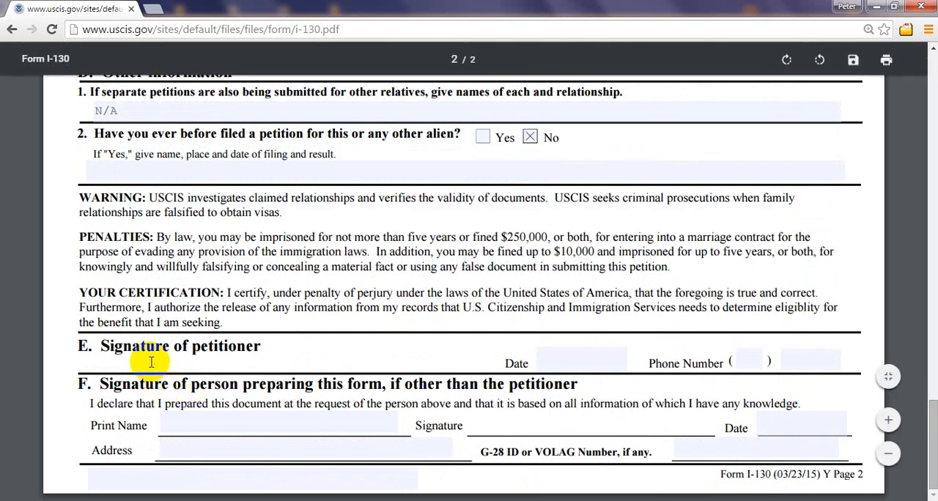
double_click(135, 358)
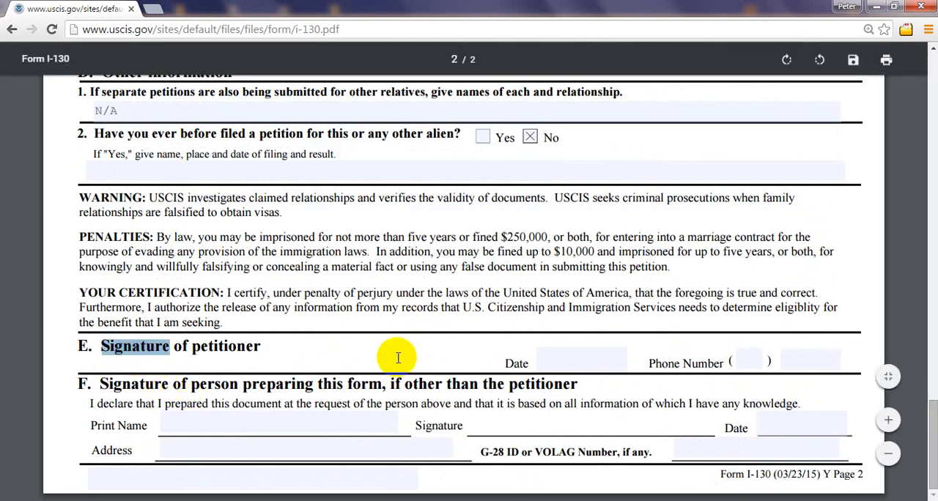
left_click(338, 355)
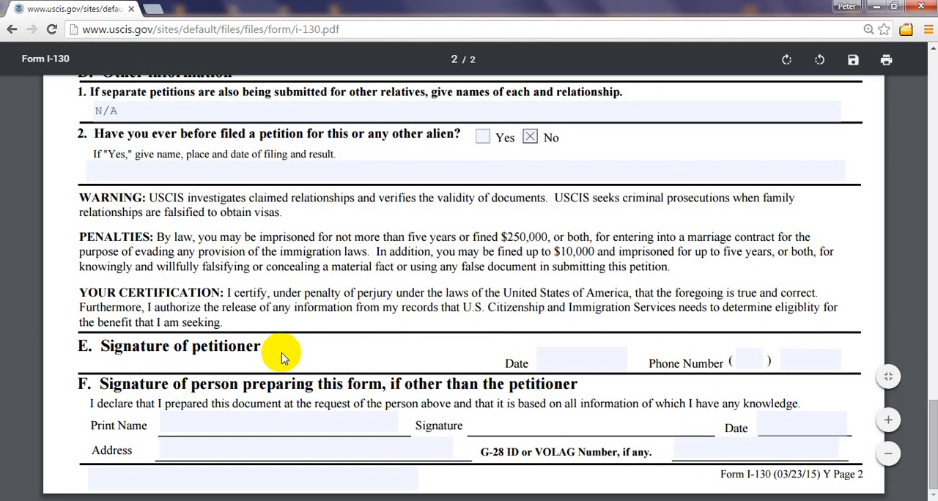
left_click_drag(124, 355, 105, 355)
mouse_move(105, 360)
left_mouse_down()
mouse_move(85, 356)
mouse_move(323, 365)
mouse_move(193, 355)
mouse_move(110, 364)
mouse_move(120, 373)
mouse_move(132, 360)
left_mouse_up()
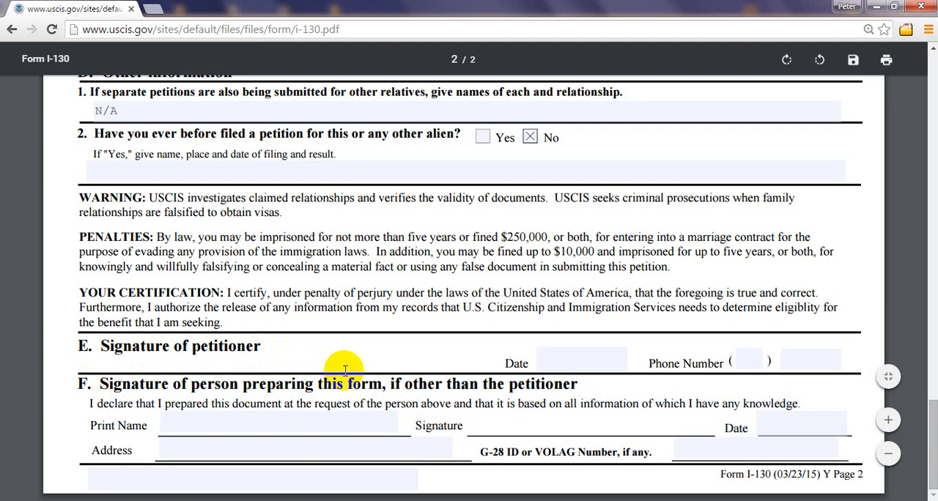
Step: Enter 01/04/2016 as the petitioner's signature date in section E
left_click(563, 360)
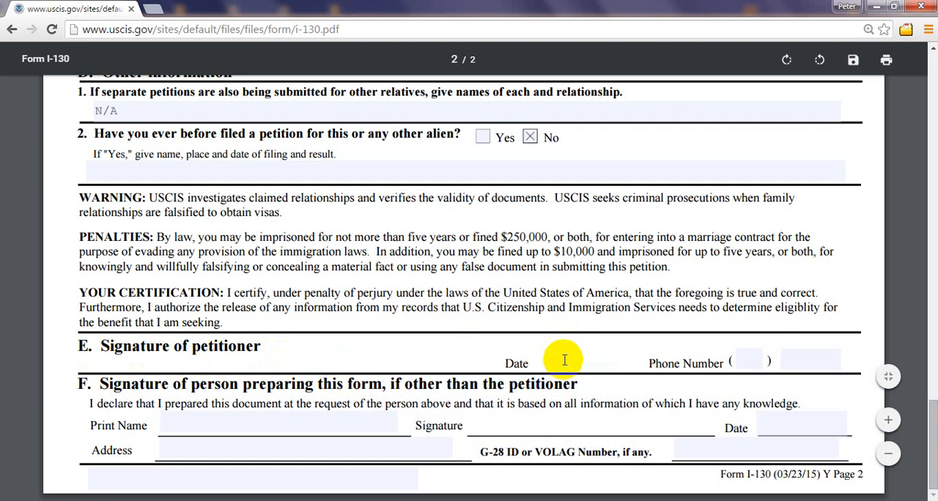
type("01/04/24/2")
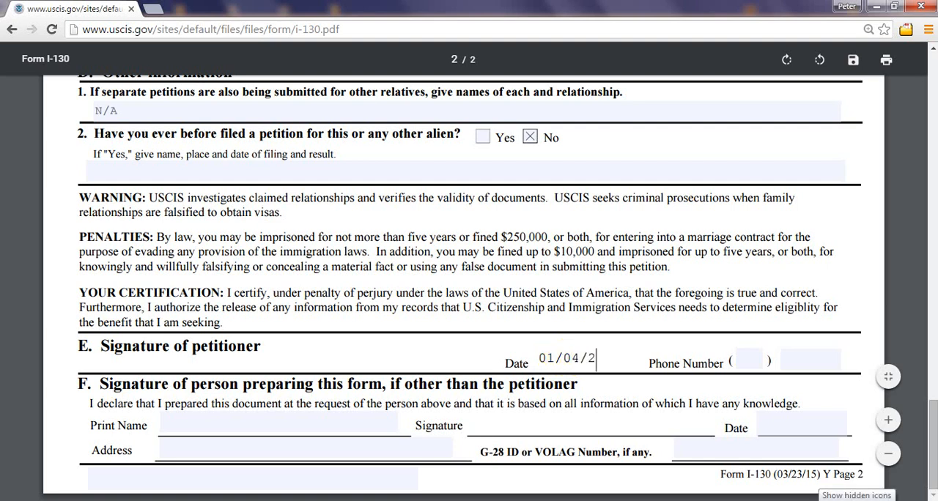
type("016")
left_click(830, 397)
Step: Fill in the petitioner's area code and phone number in section E
left_click(755, 359)
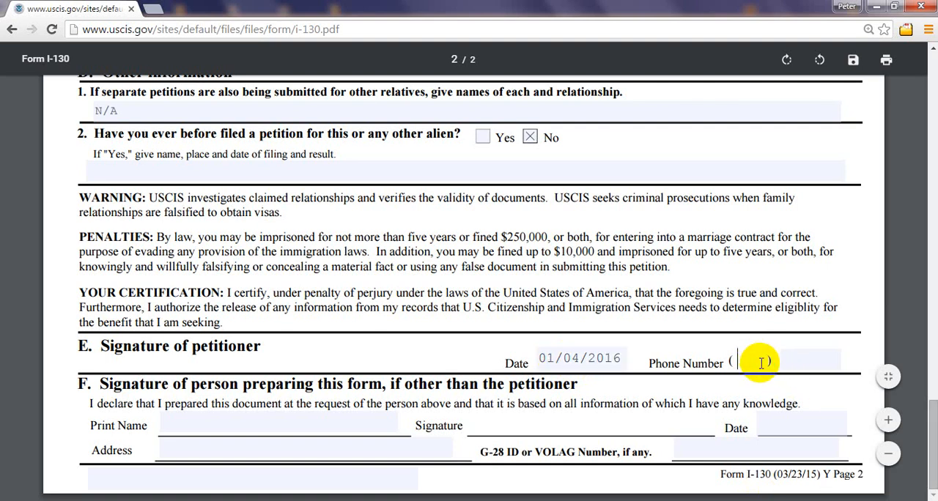
type("000")
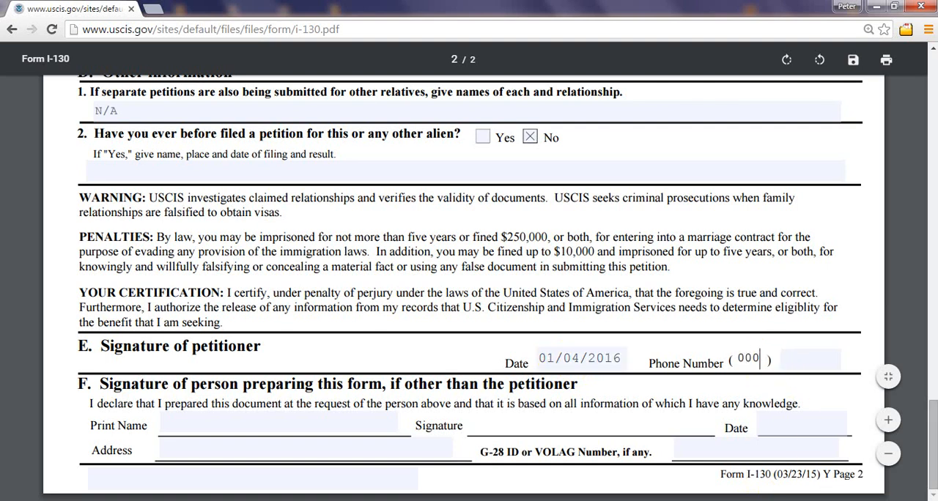
left_click(799, 366)
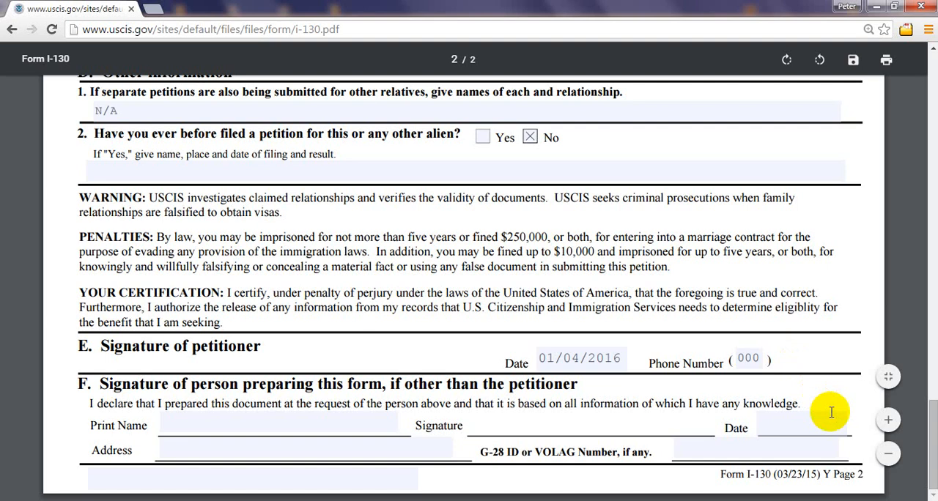
type("034-9849")
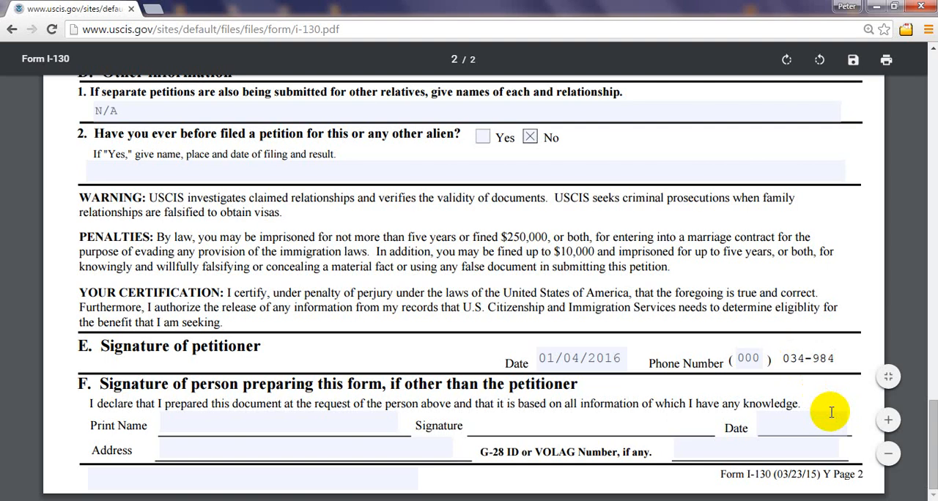
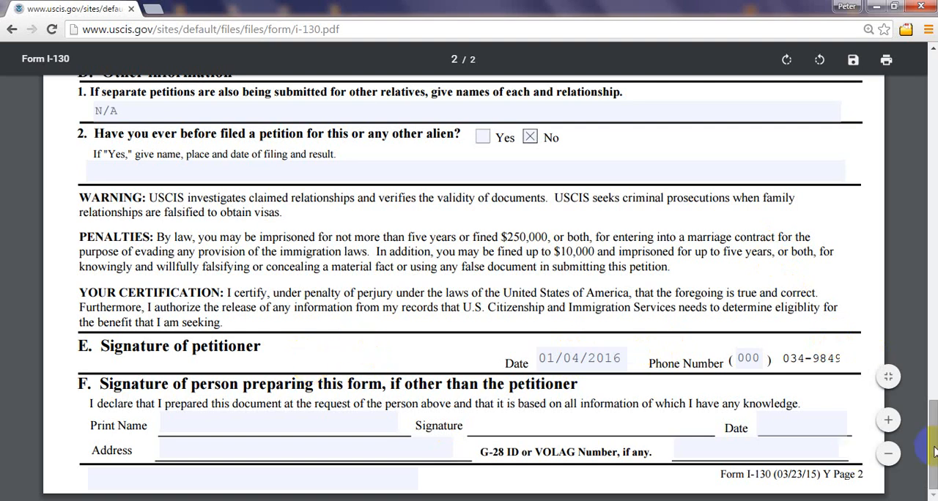
Step: Review the completed Form I-130 from the start of page 1 through the signature sections on page 2
left_click_drag(935, 453, 936, 88)
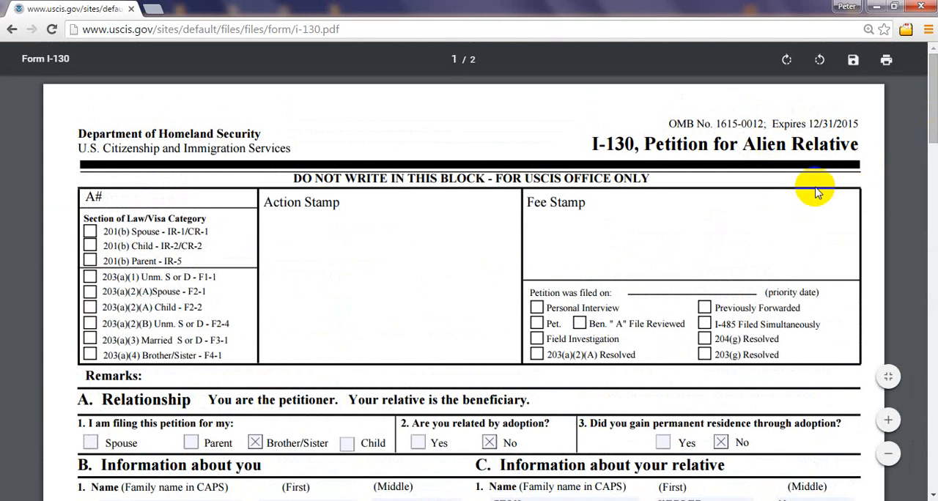
mouse_move(935, 74)
left_mouse_down()
mouse_move(933, 165)
mouse_move(934, 78)
left_mouse_up()
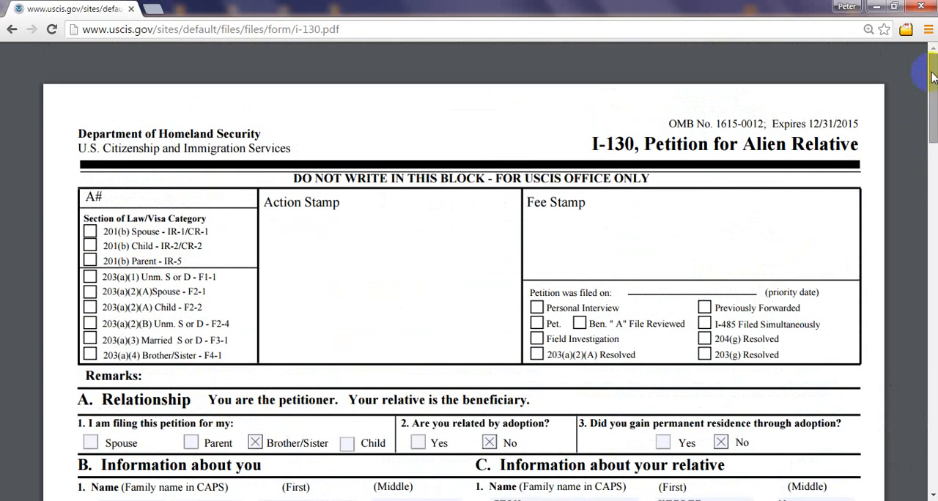
left_click(934, 78)
left_click(934, 79)
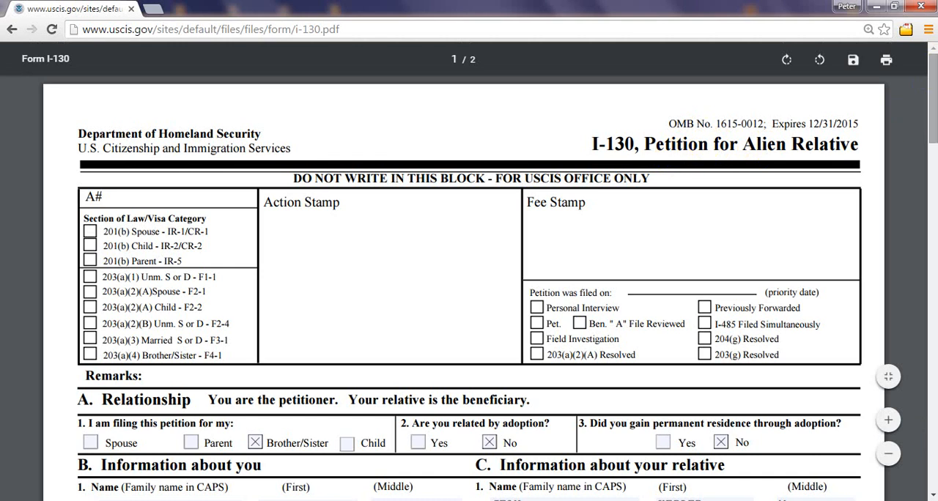
left_click_drag(935, 109, 936, 228)
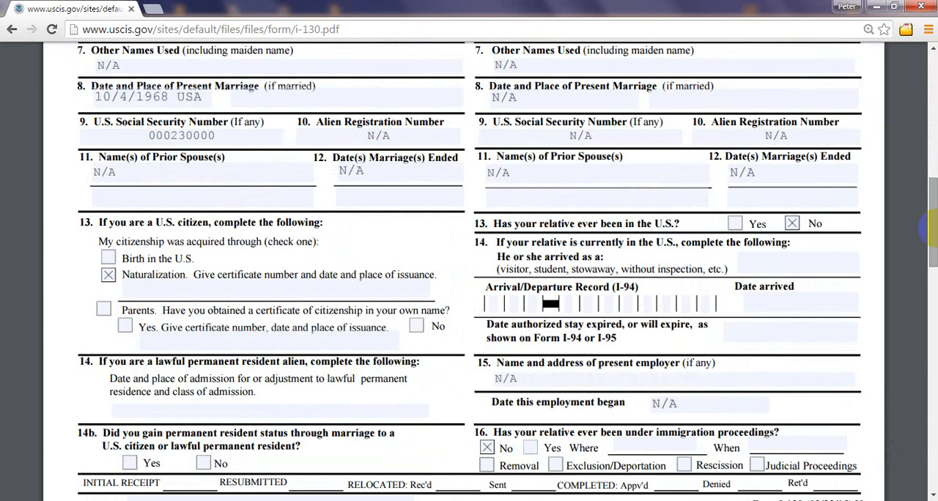
left_click_drag(935, 234, 934, 431)
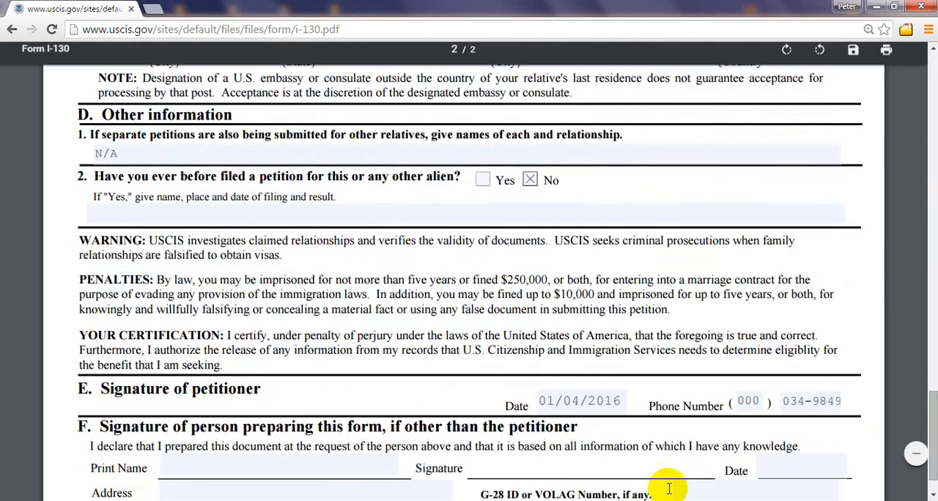